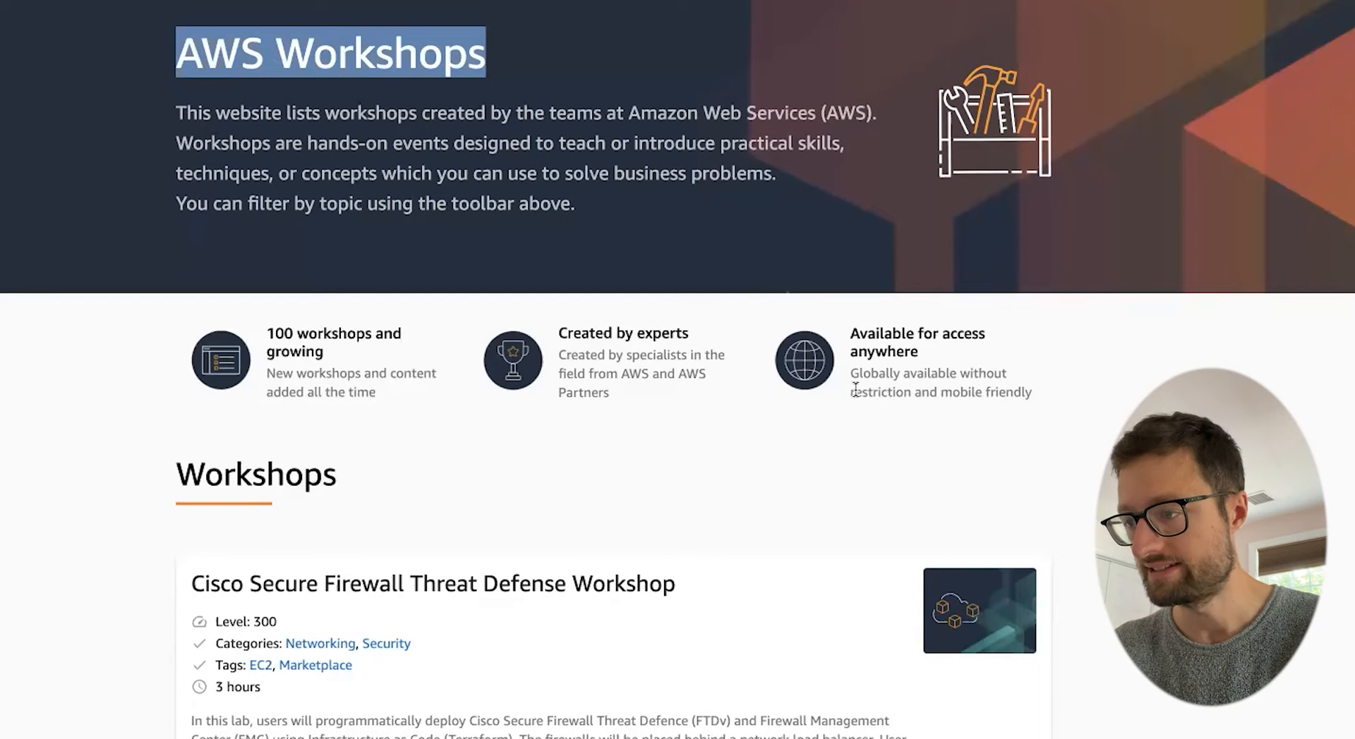
pyautogui.moveTo(849, 332); pyautogui.dragTo(1048, 386)
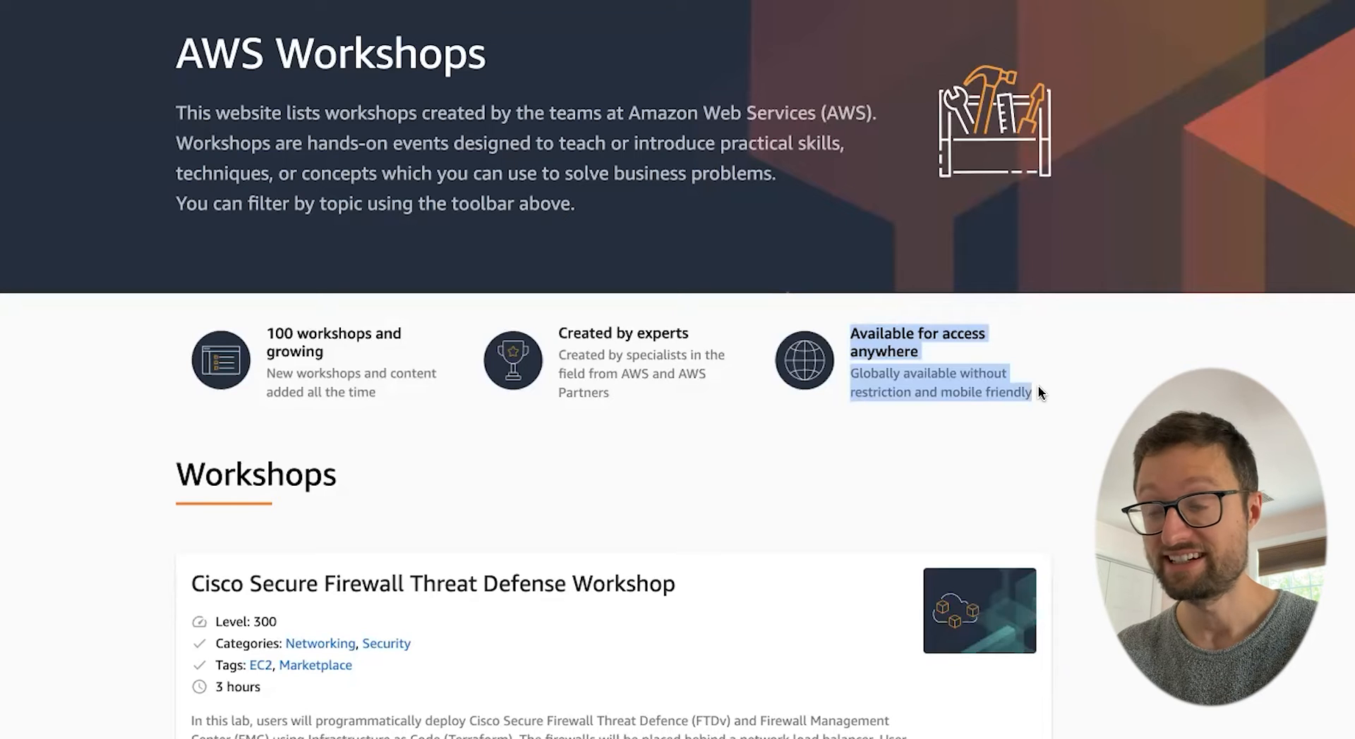
pyautogui.click(999, 351)
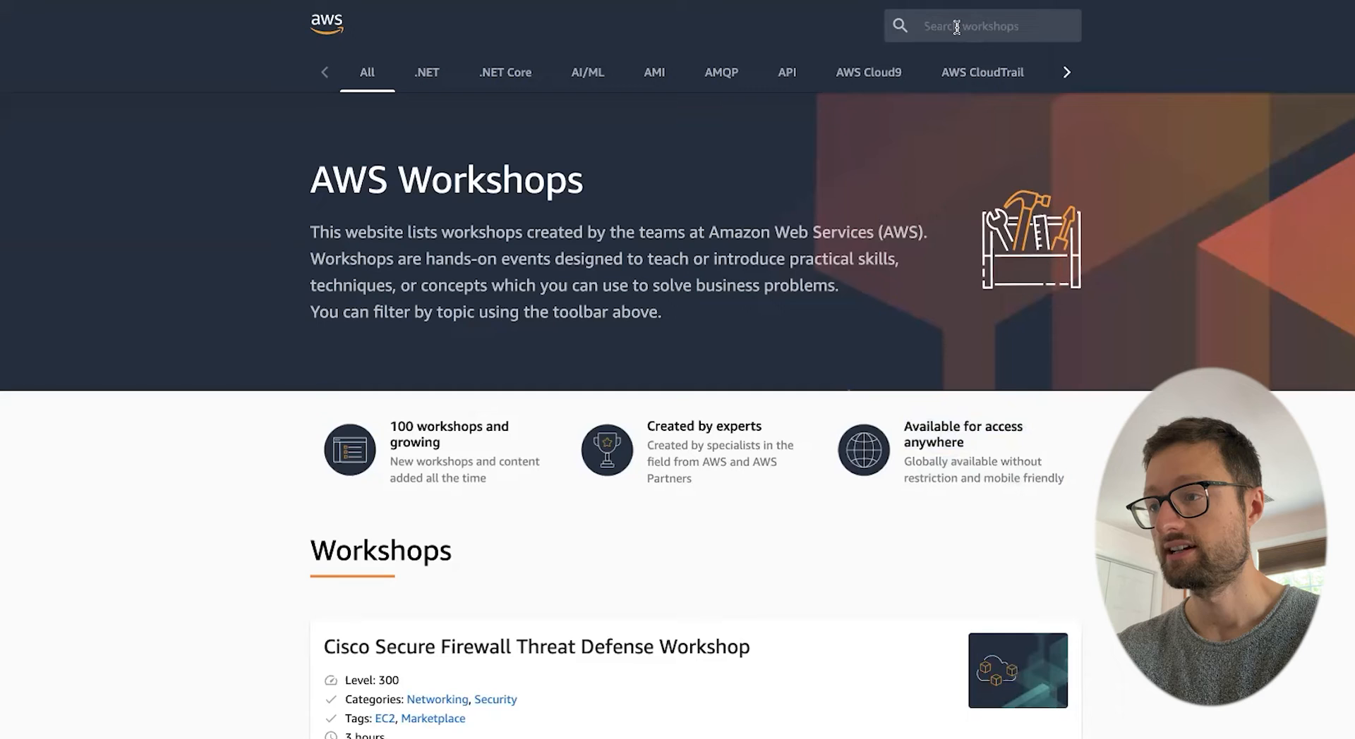
# Step: Search the workshops for "canvas" and open the Amazon SageMaker Canvas Immersion Day workshop
pyautogui.click(956, 27)
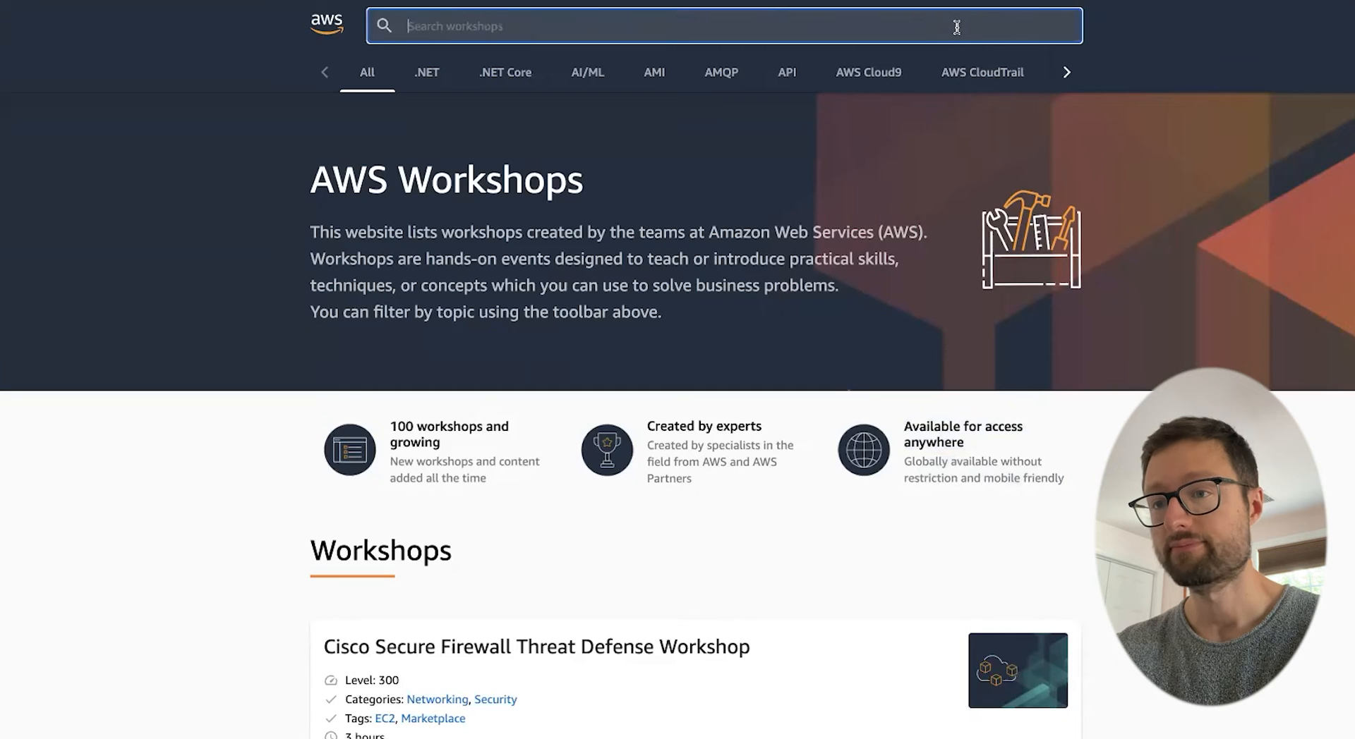
pyautogui.write('canvas')
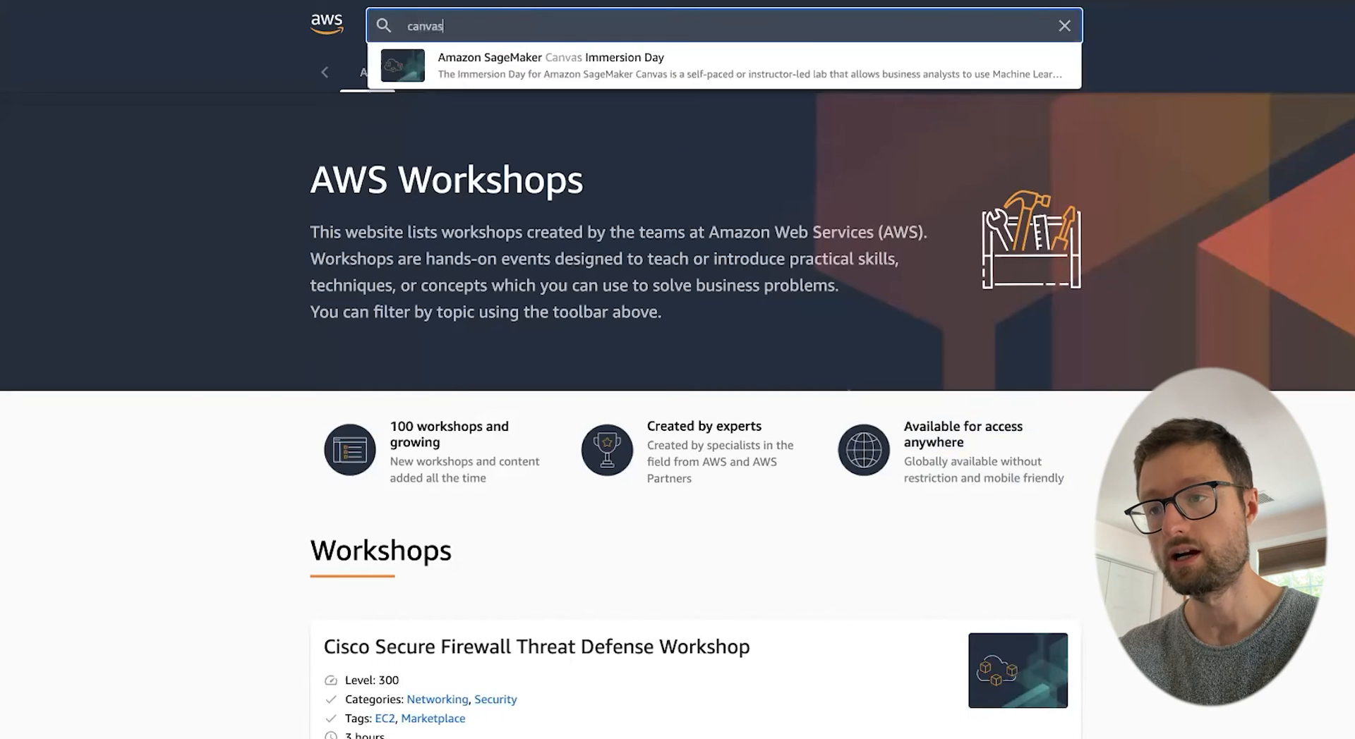
pyautogui.click(746, 71)
pyautogui.scroll(-2, 746, 70)
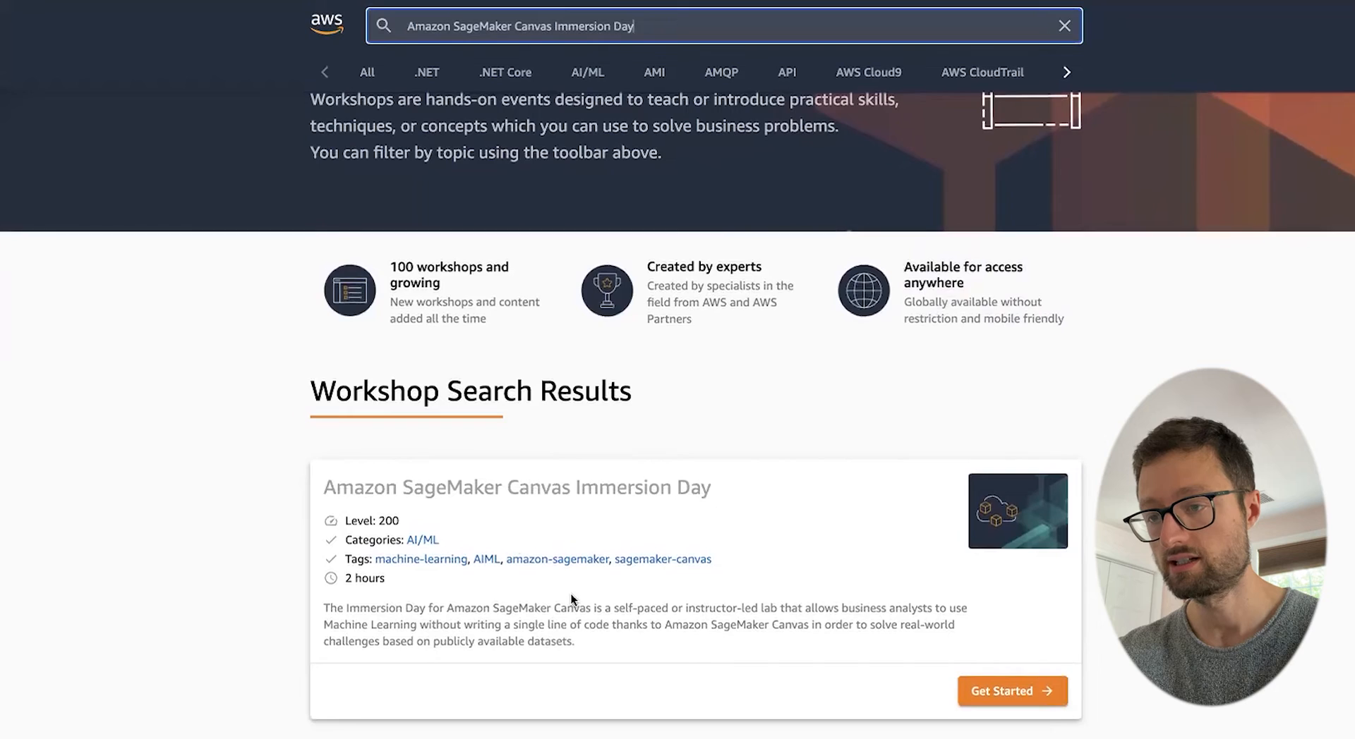
pyautogui.click(982, 693)
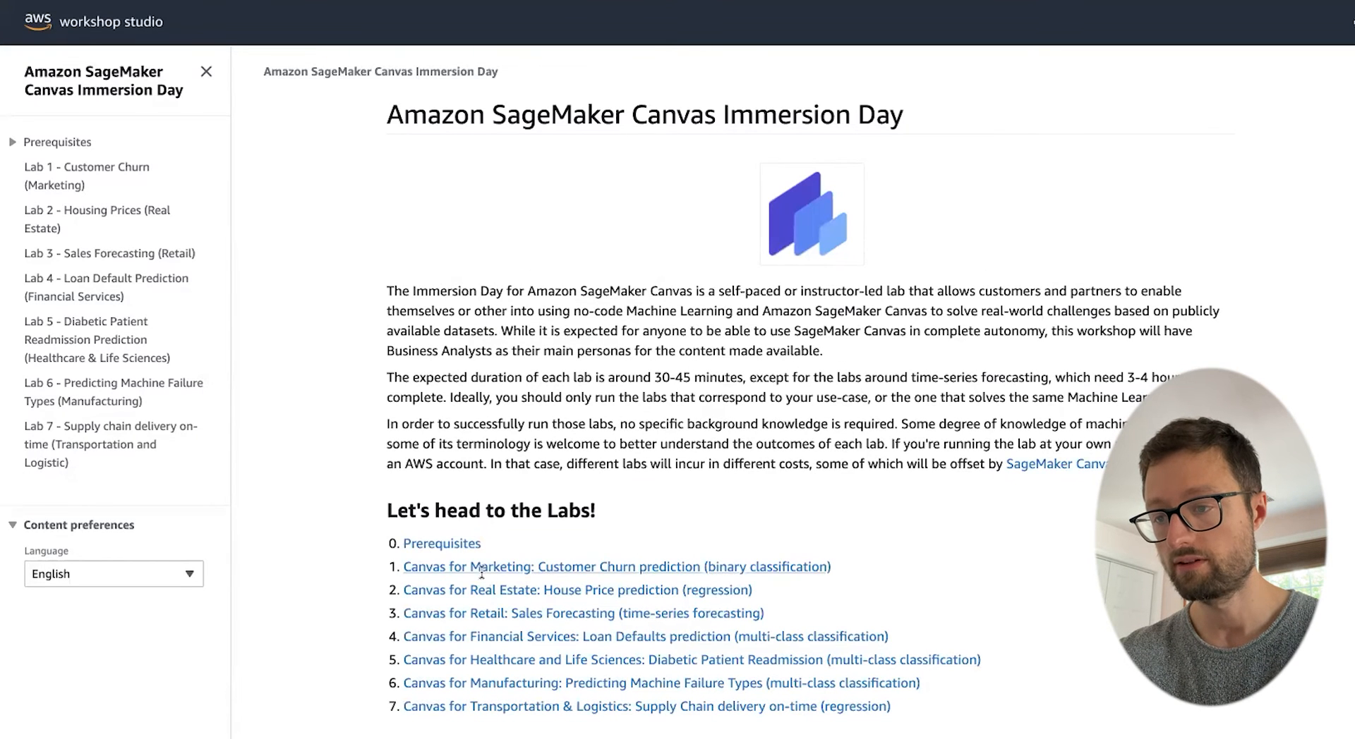
# Step: Open the Customer Churn prediction lab for marketing and read through its agenda and overview
pyautogui.click(536, 567)
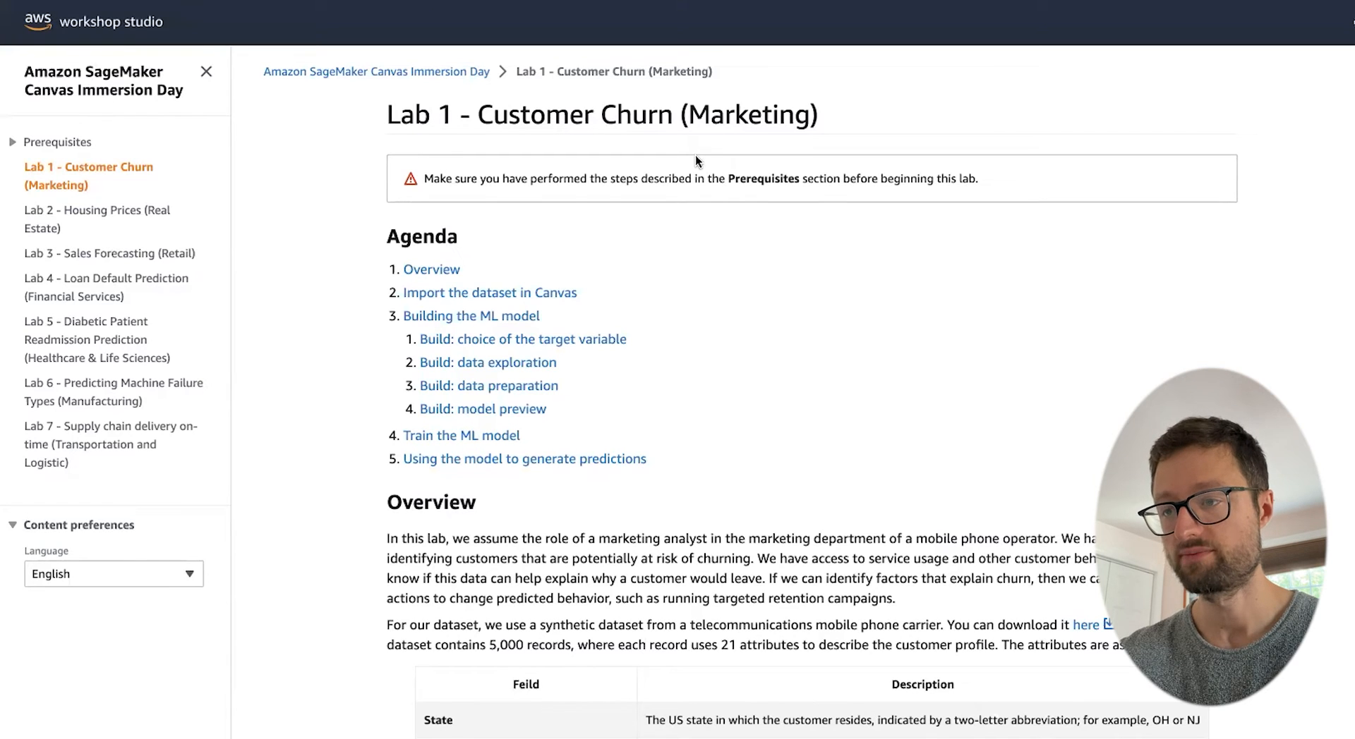
pyautogui.scroll(-3, 657, 465)
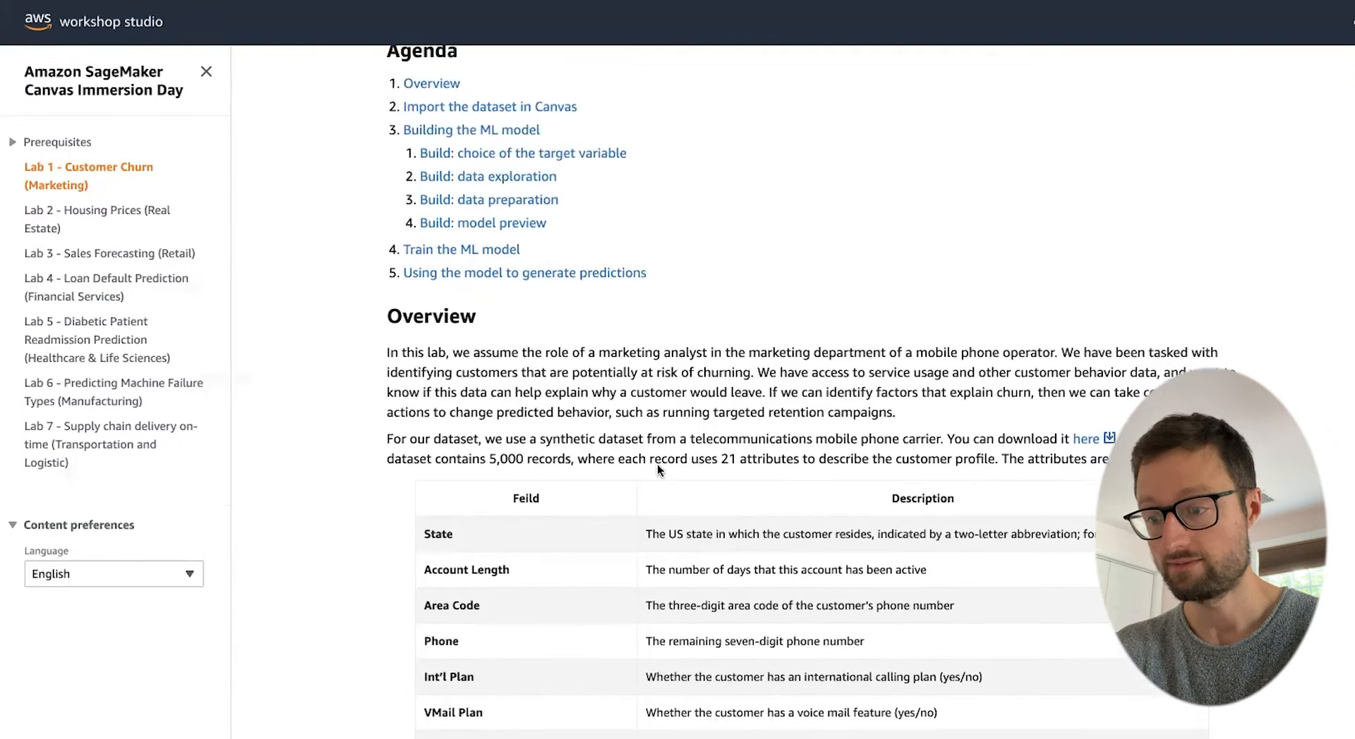
pyautogui.scroll(-1, 658, 464)
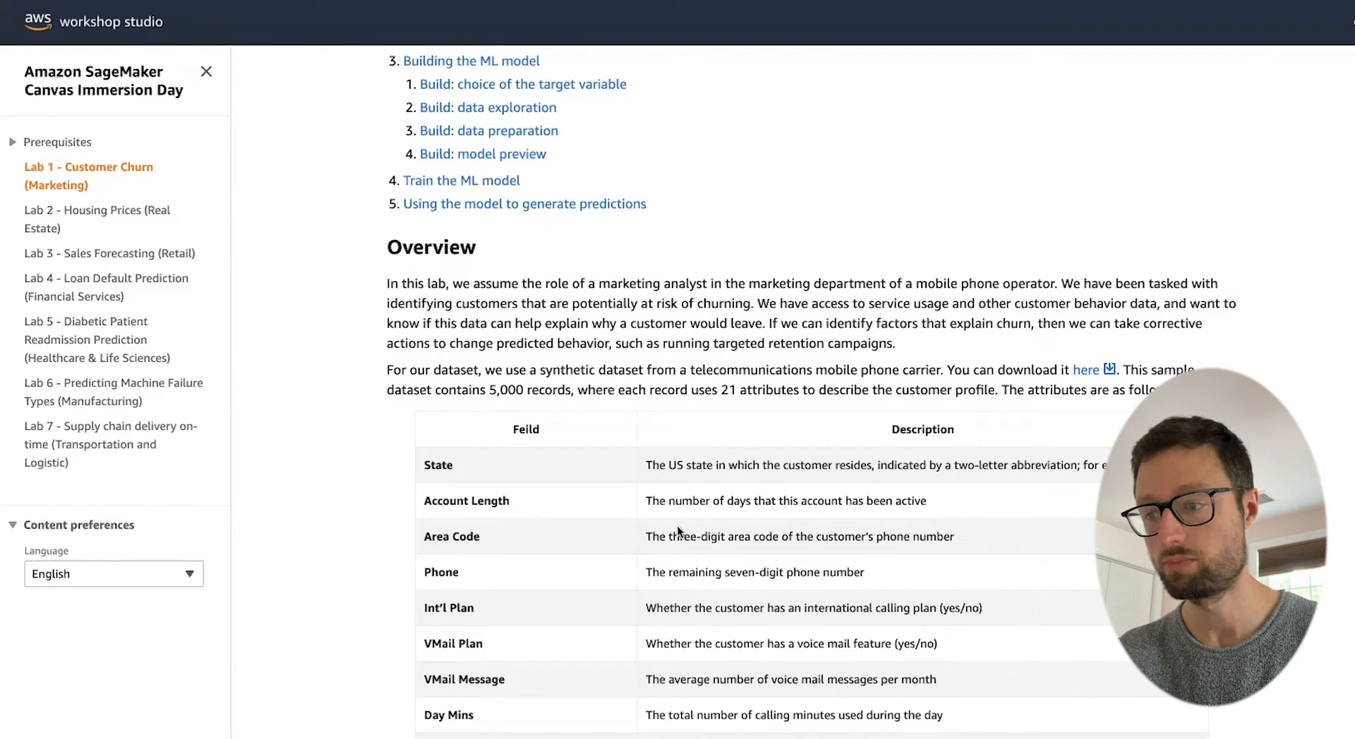
pyautogui.scroll(3, 677, 527)
pyautogui.scroll(-1, 678, 527)
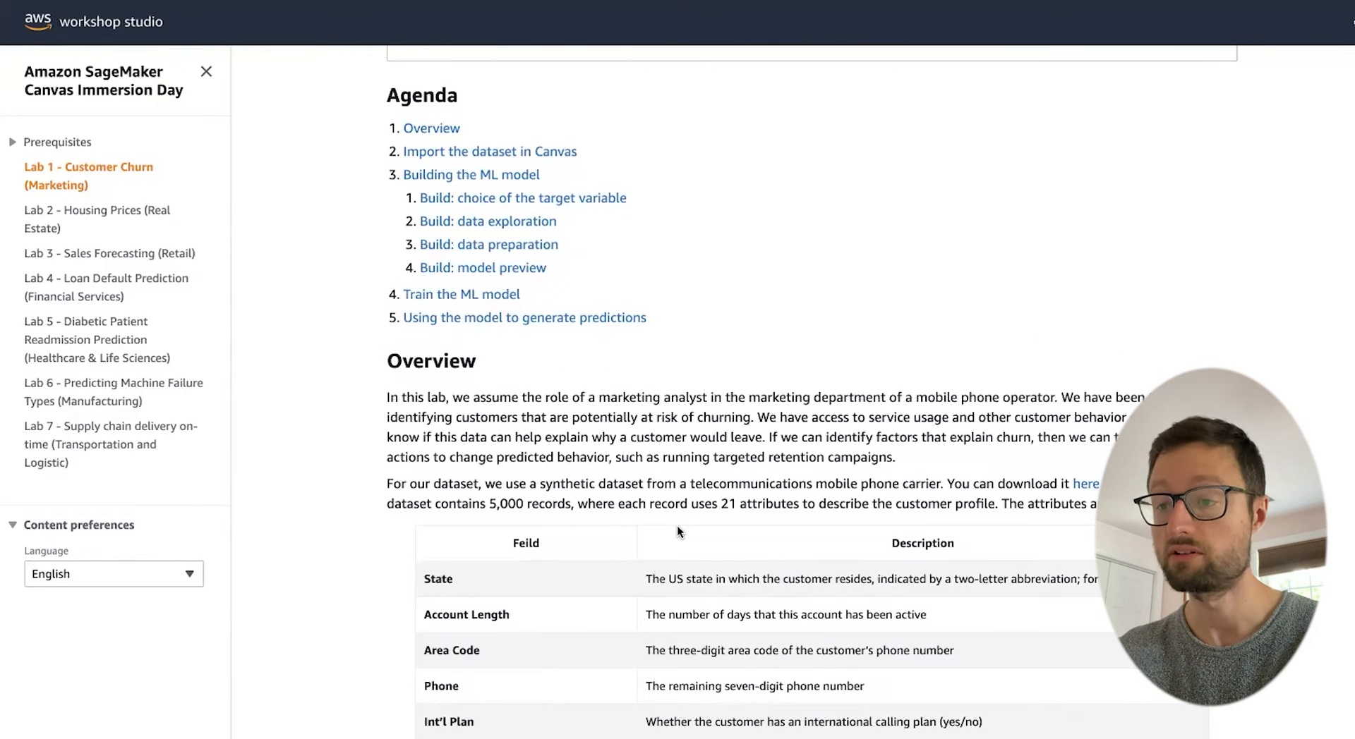
# Step: Open the Self-Paced Lab prerequisites and review the setup instructions from launching SageMaker Canvas through to the CORS policy
pyautogui.click(64, 143)
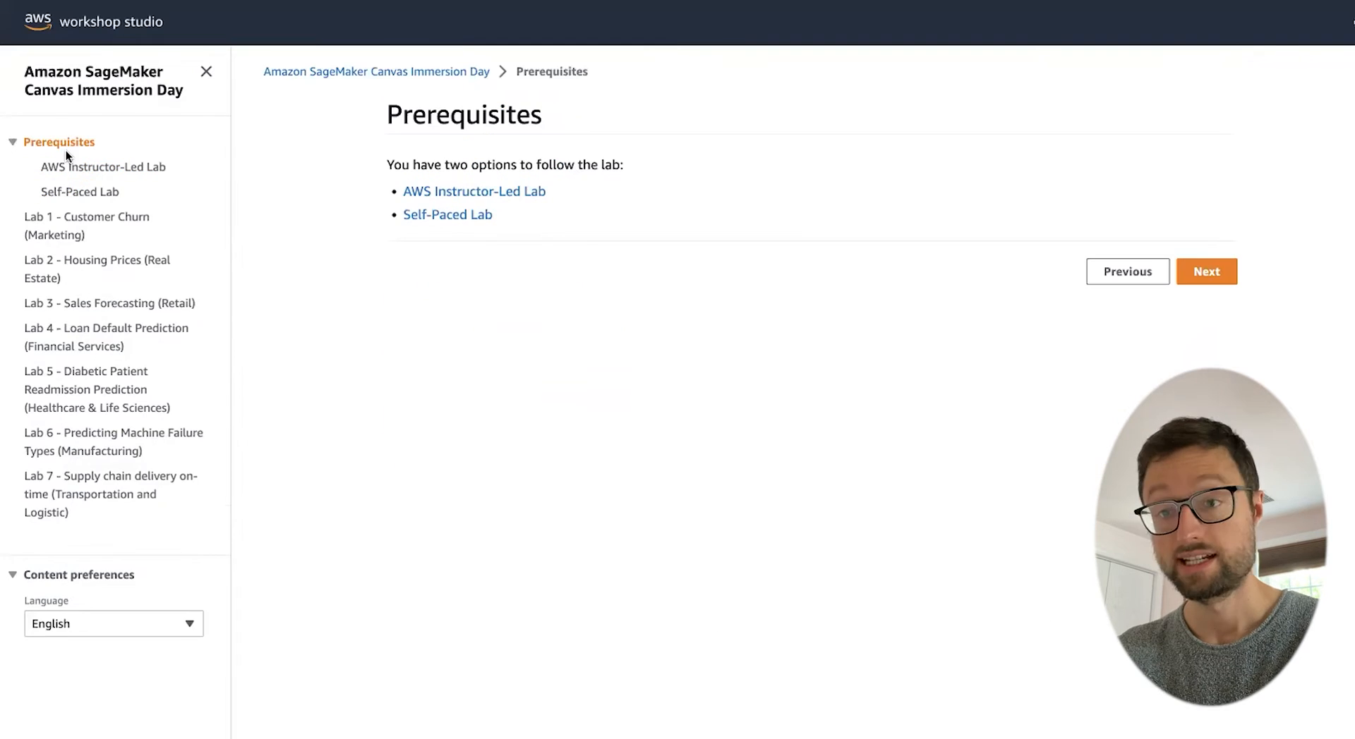
pyautogui.click(81, 194)
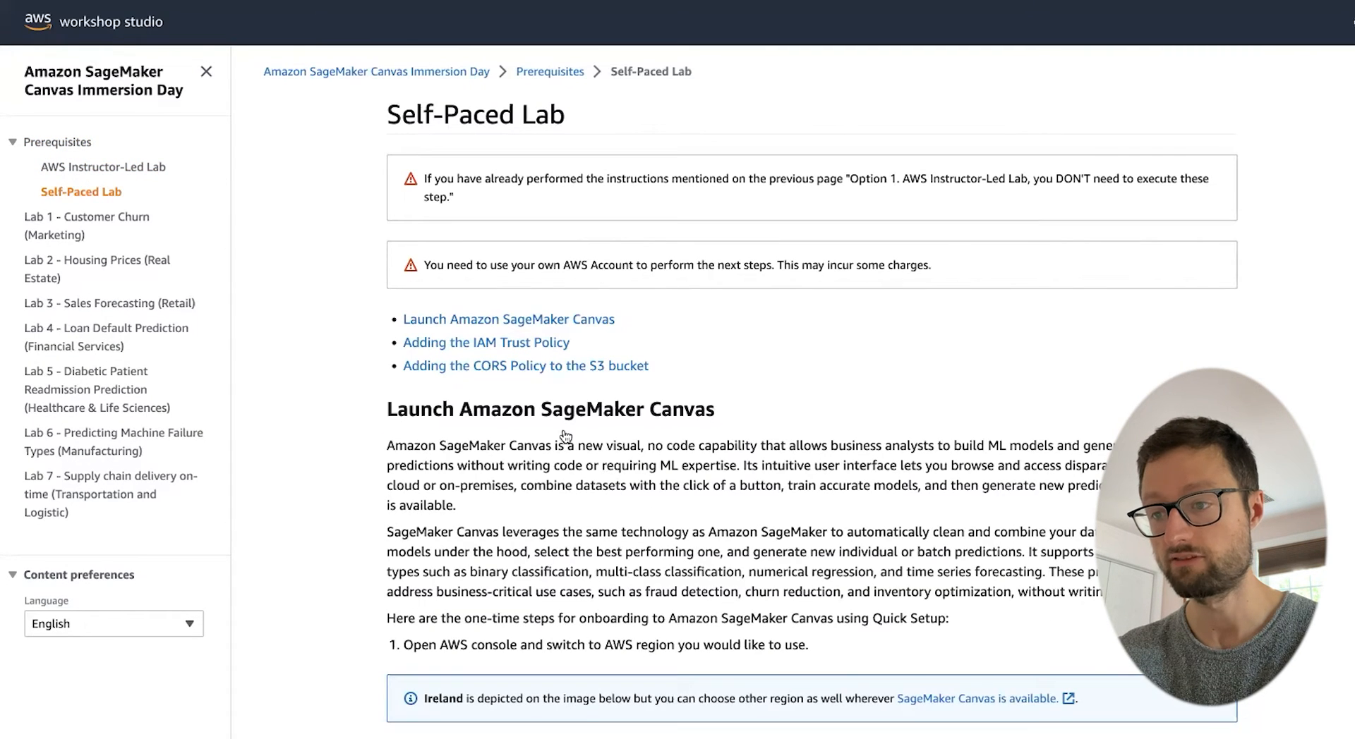
pyautogui.scroll(-3, 549, 491)
pyautogui.scroll(-20, 549, 491)
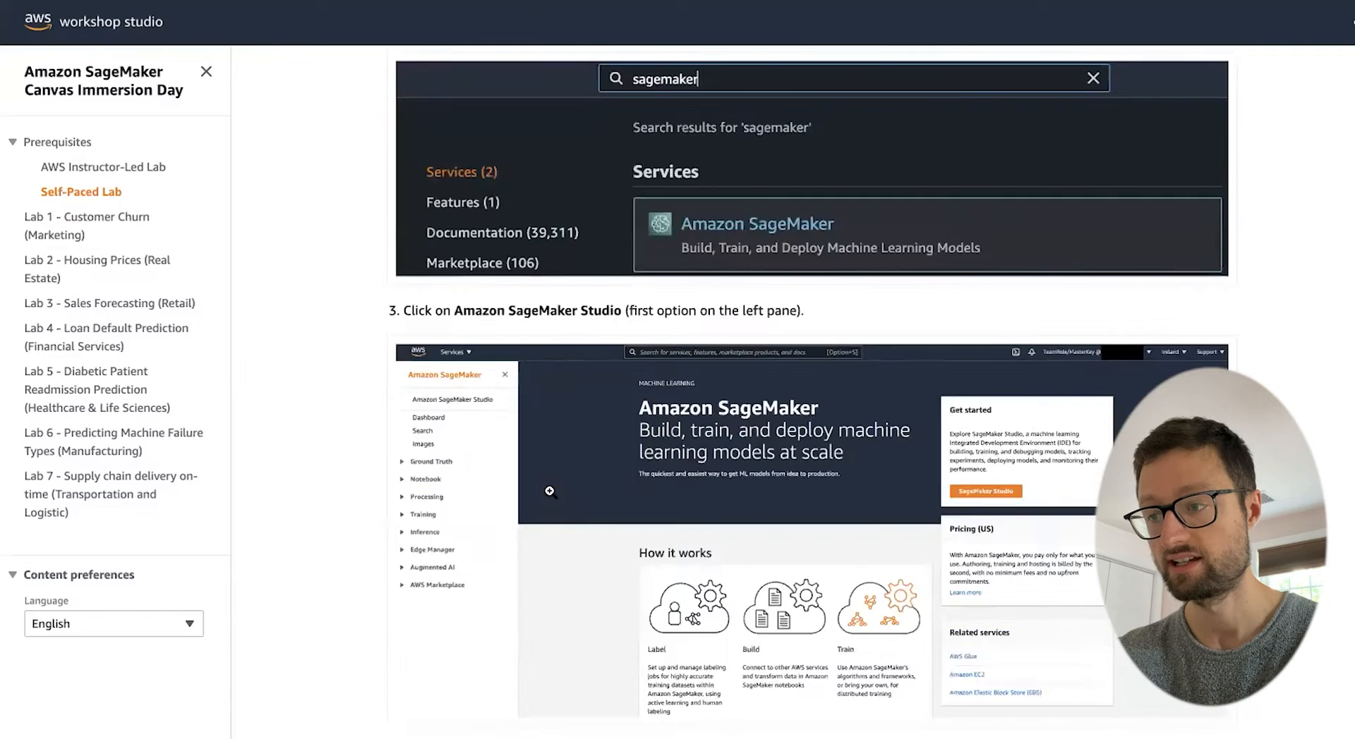
pyautogui.scroll(-20, 549, 489)
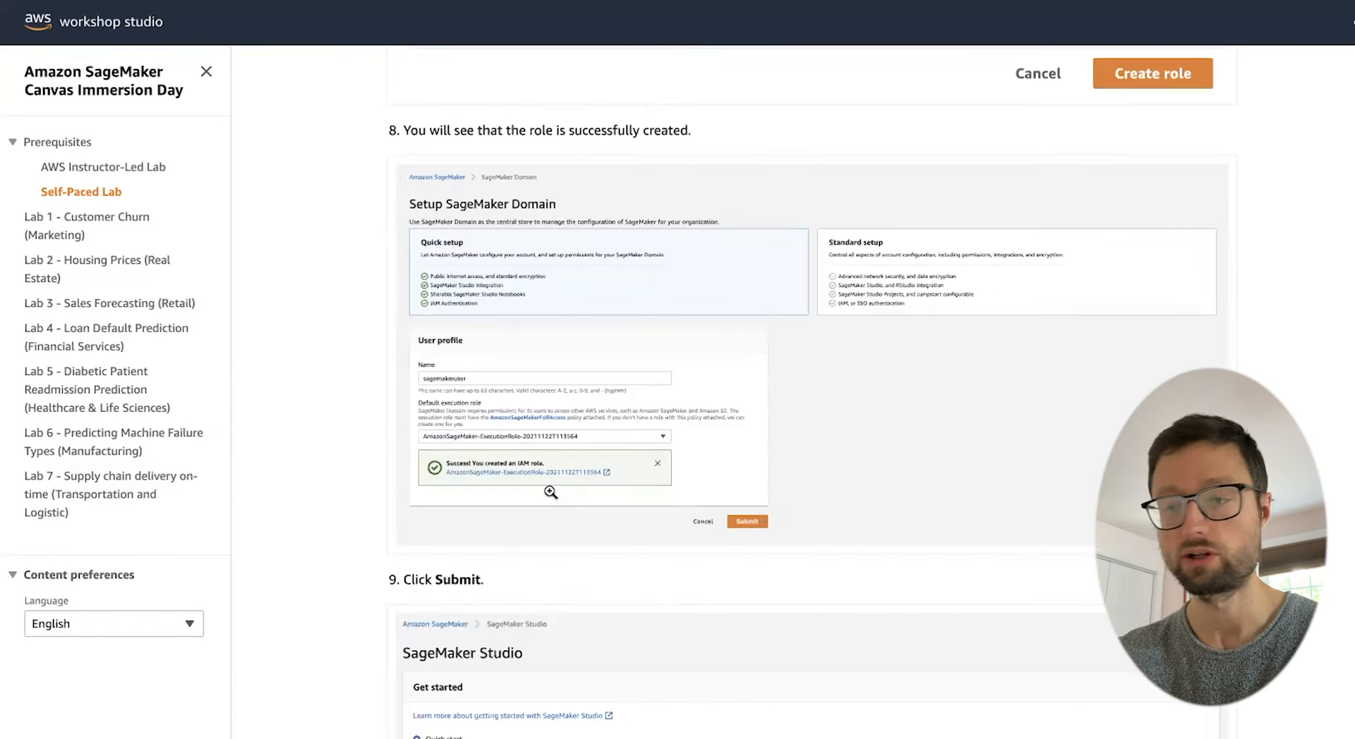
pyautogui.scroll(-20, 550, 492)
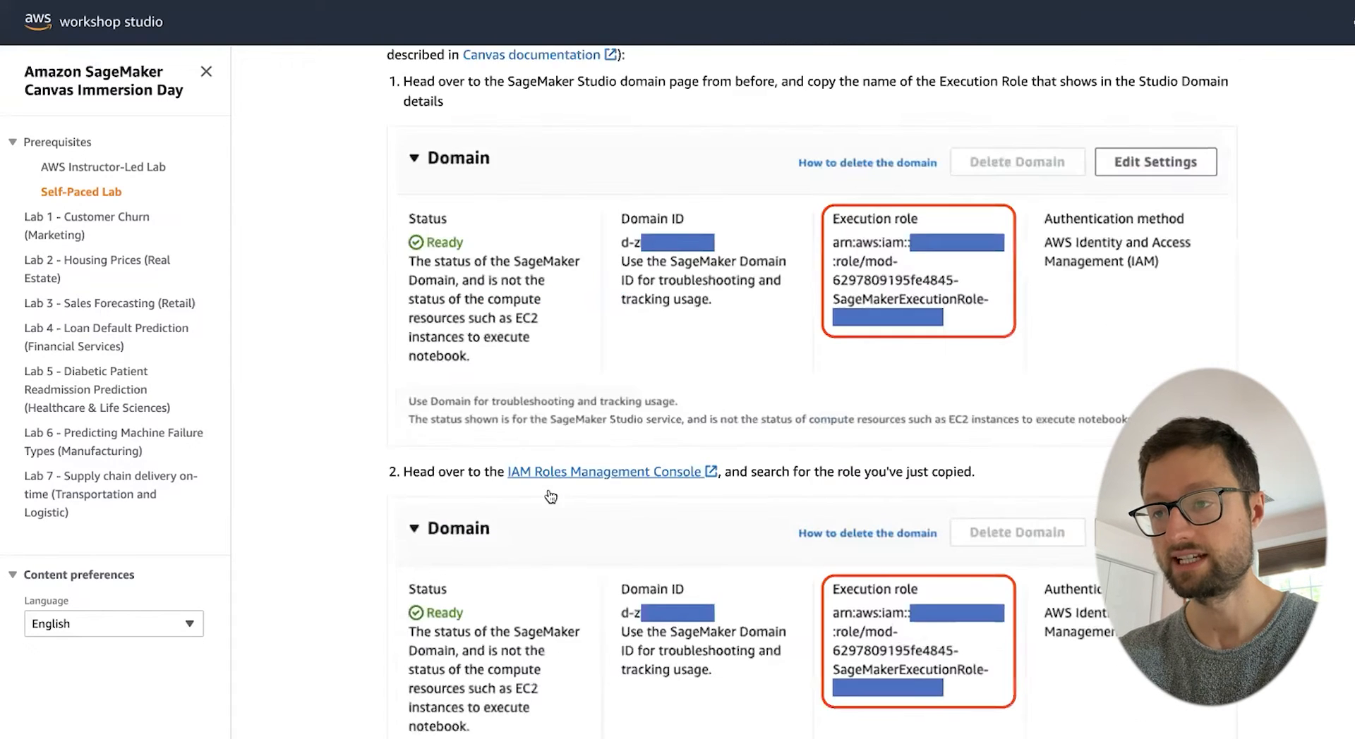
pyautogui.scroll(-5, 550, 490)
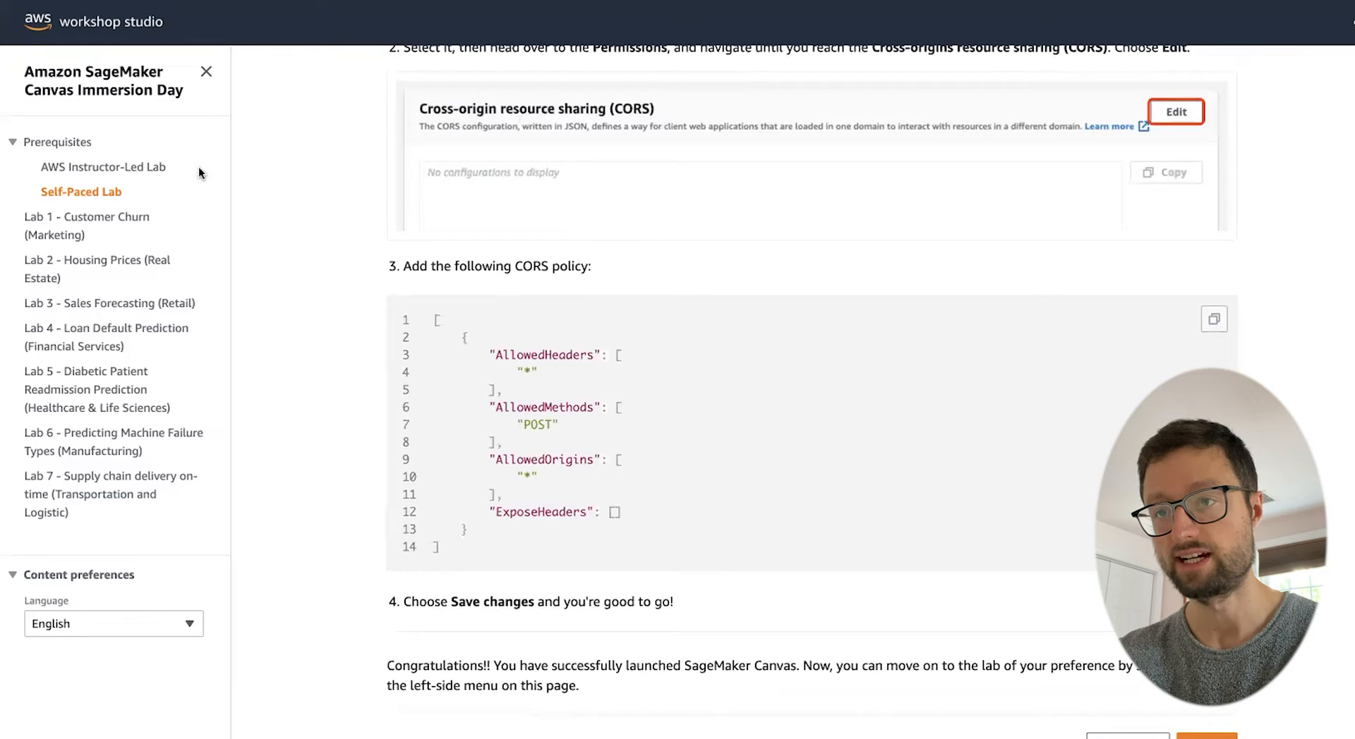
# Step: Return to the Lab 1 - Customer Churn overview and make it easier to read at 125% zoom without the side navigation
pyautogui.click(97, 220)
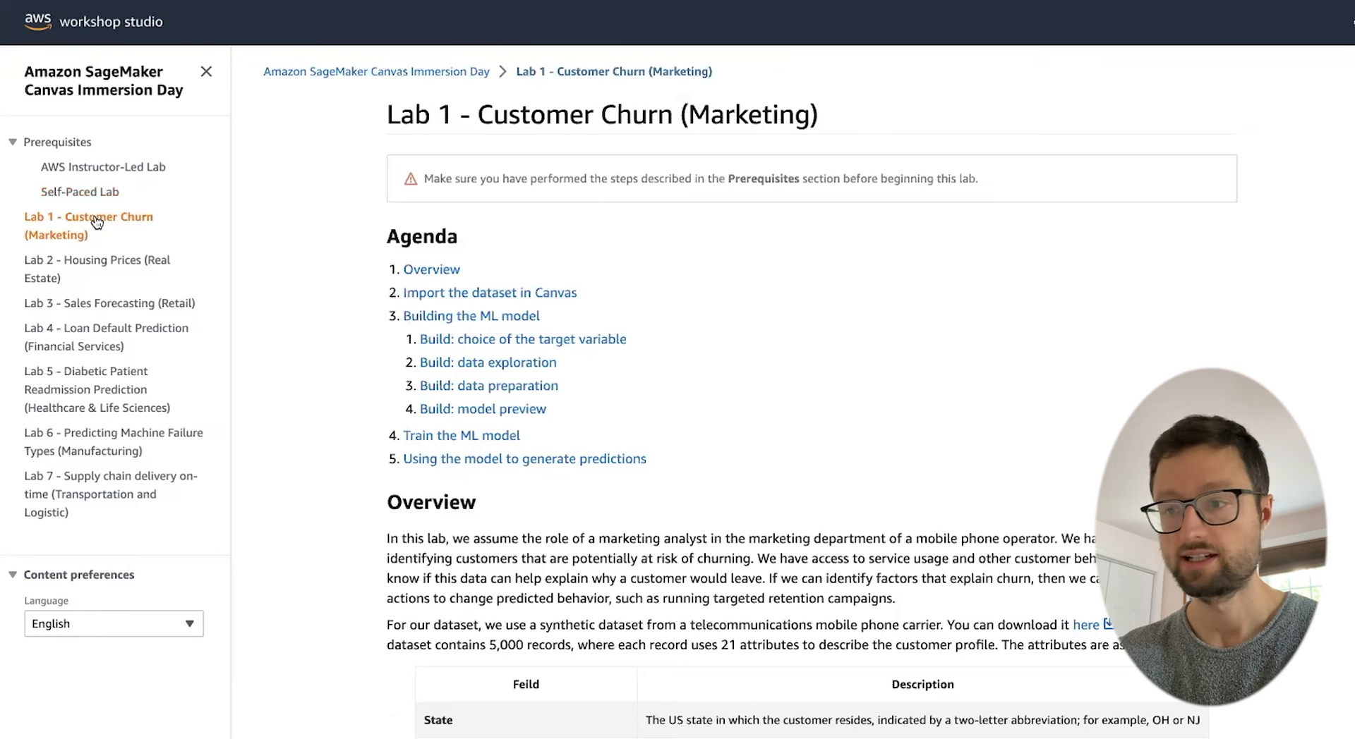
pyautogui.scroll(-6, 506, 517)
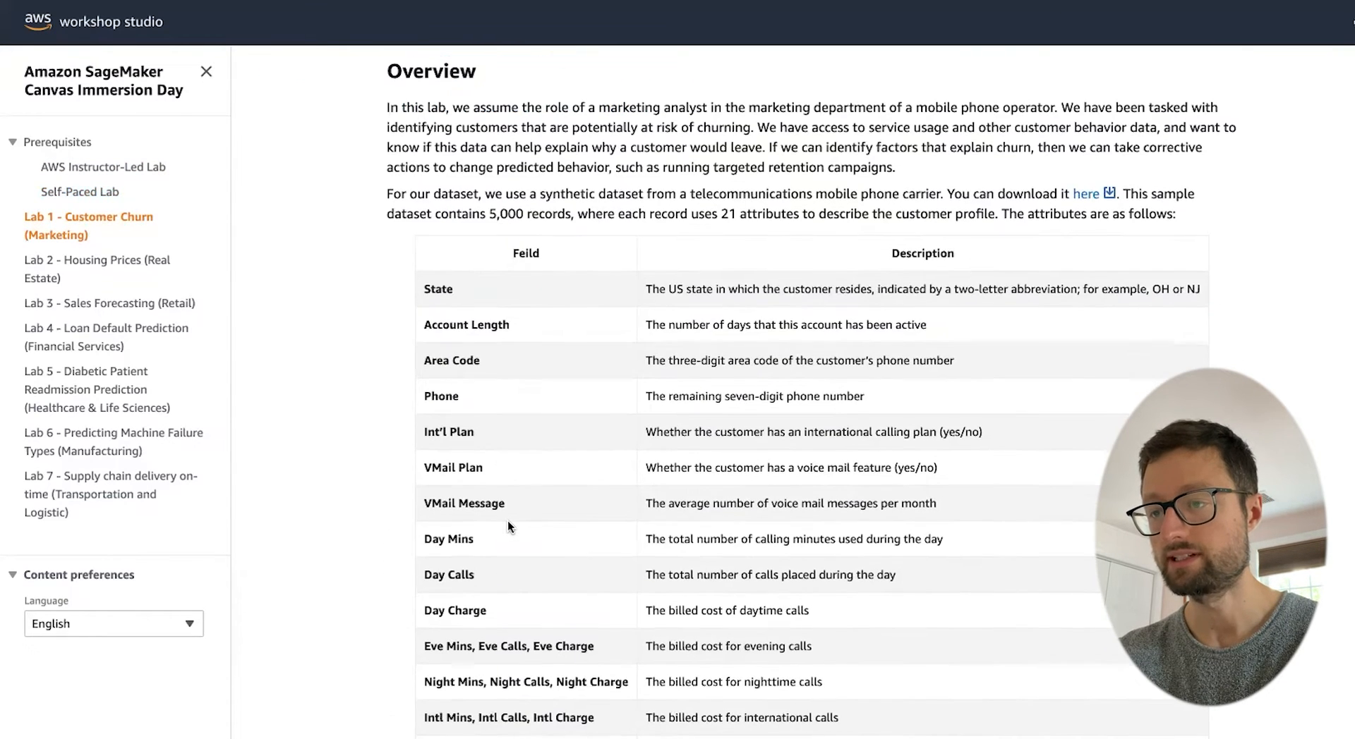
pyautogui.scroll(1, 508, 526)
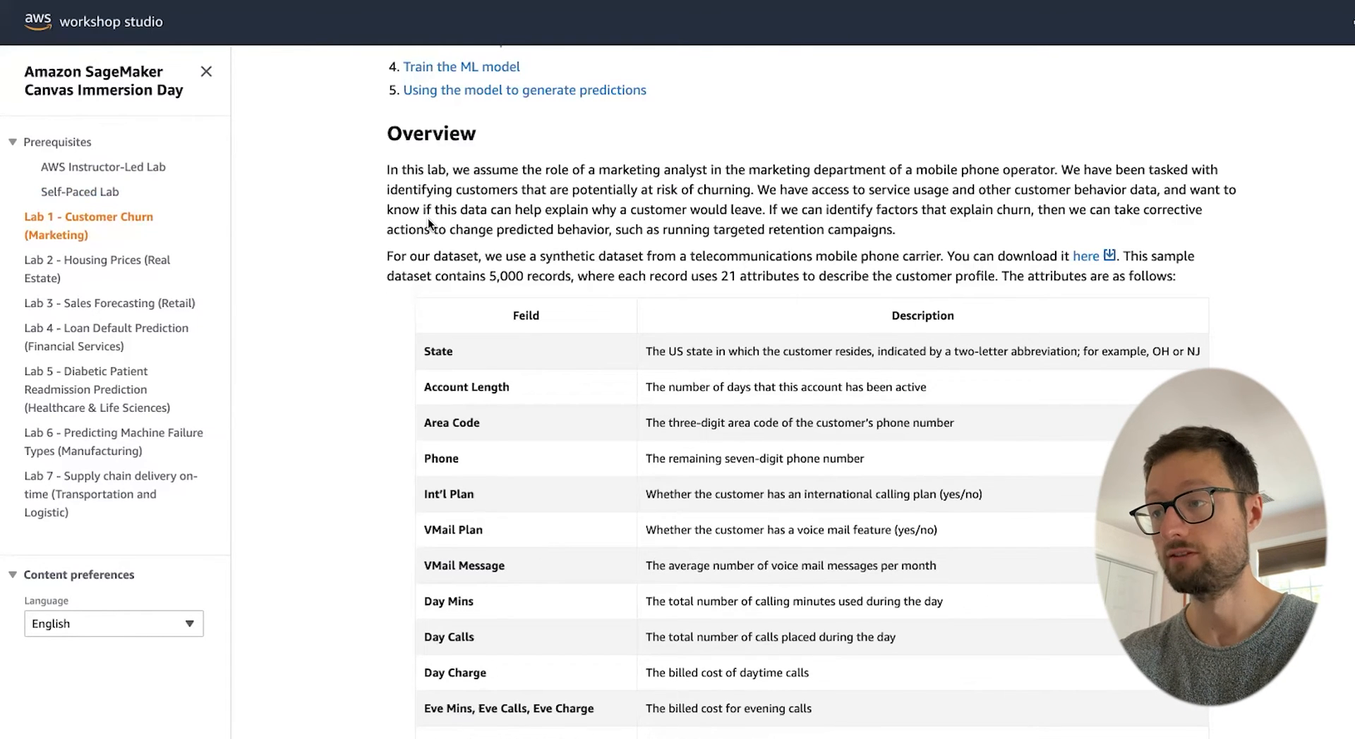
pyautogui.hotkey('ctrl', '+')
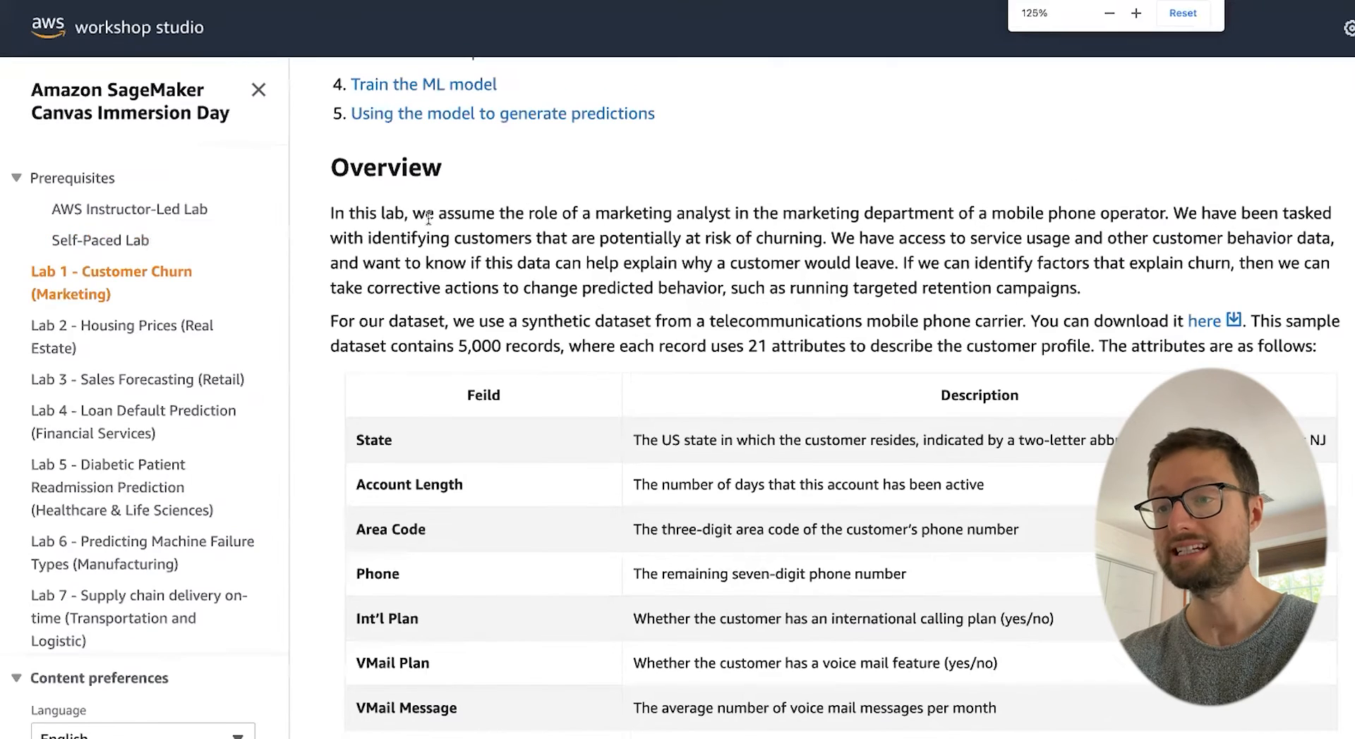
pyautogui.click(259, 88)
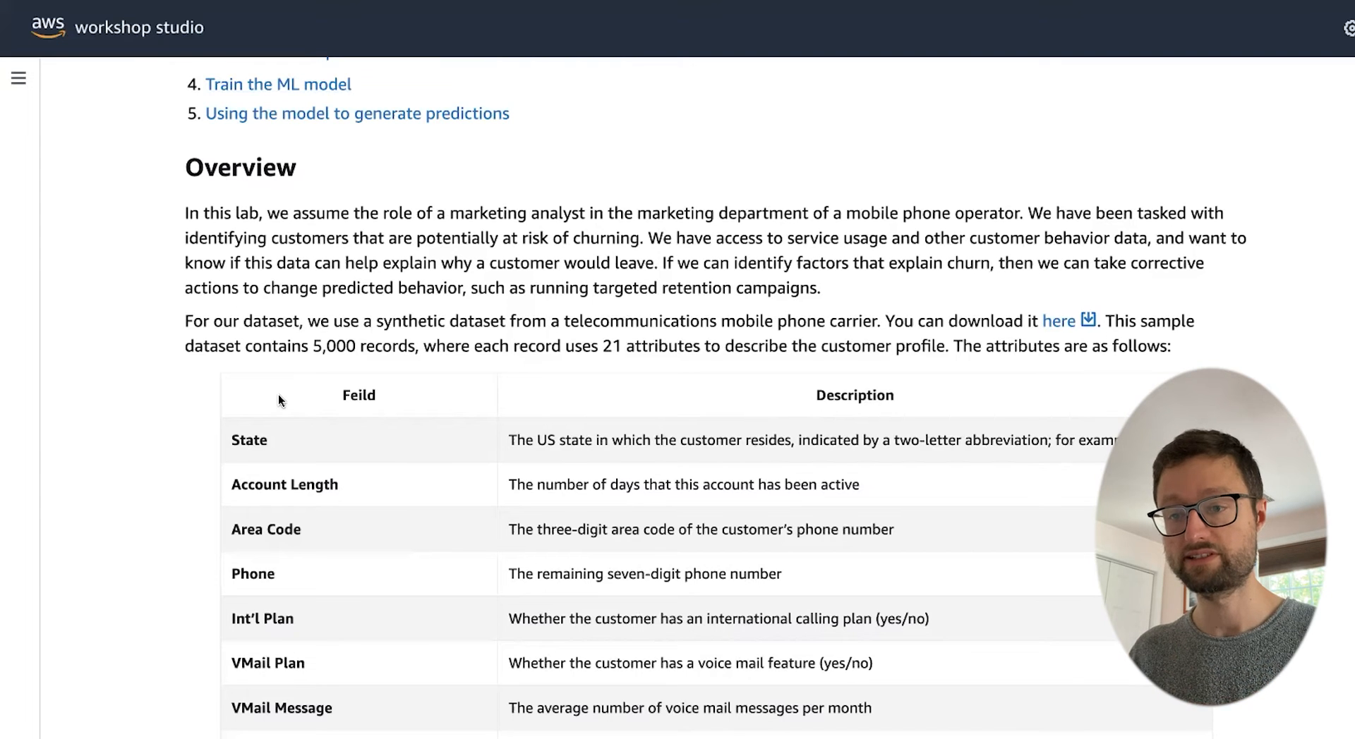
# Step: Look through the dataset's attributes and download the synthetic telecommunications dataset linked in the lab overview
pyautogui.scroll(-1, 328, 669)
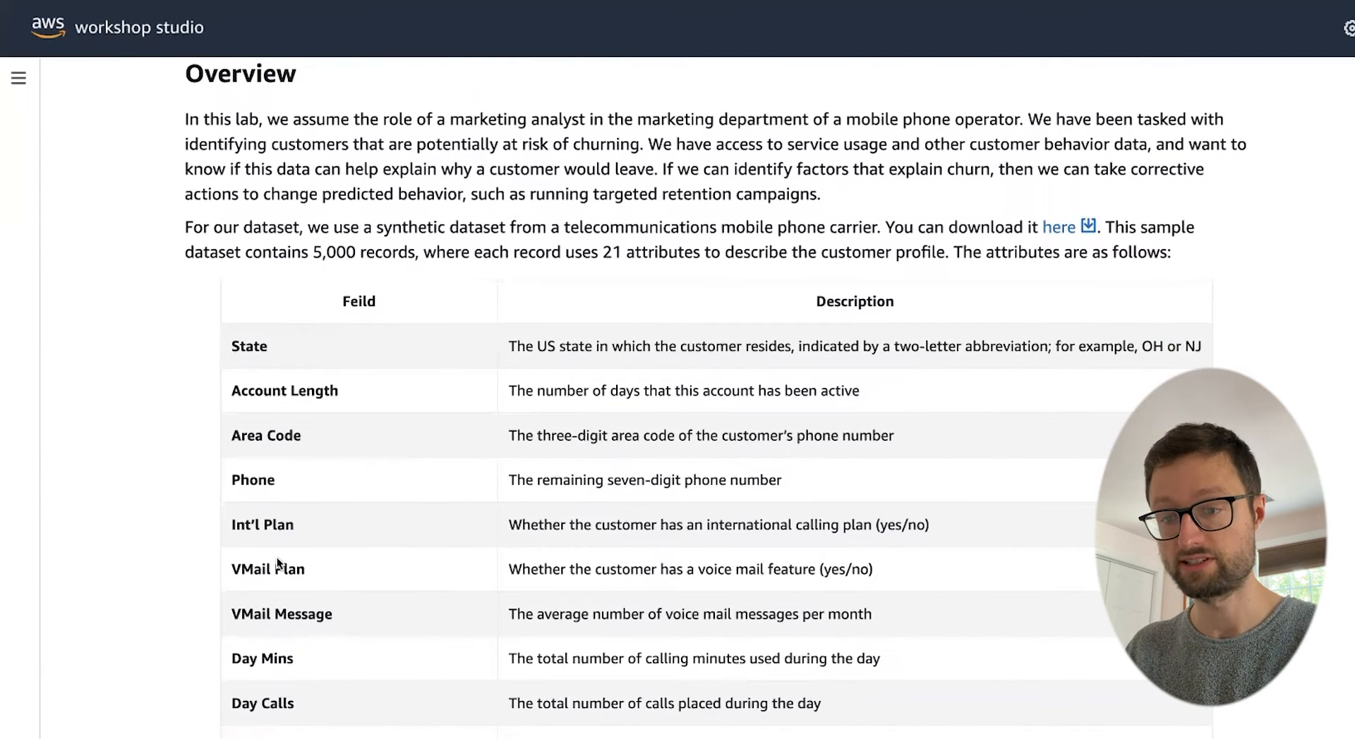
pyautogui.scroll(-2, 310, 573)
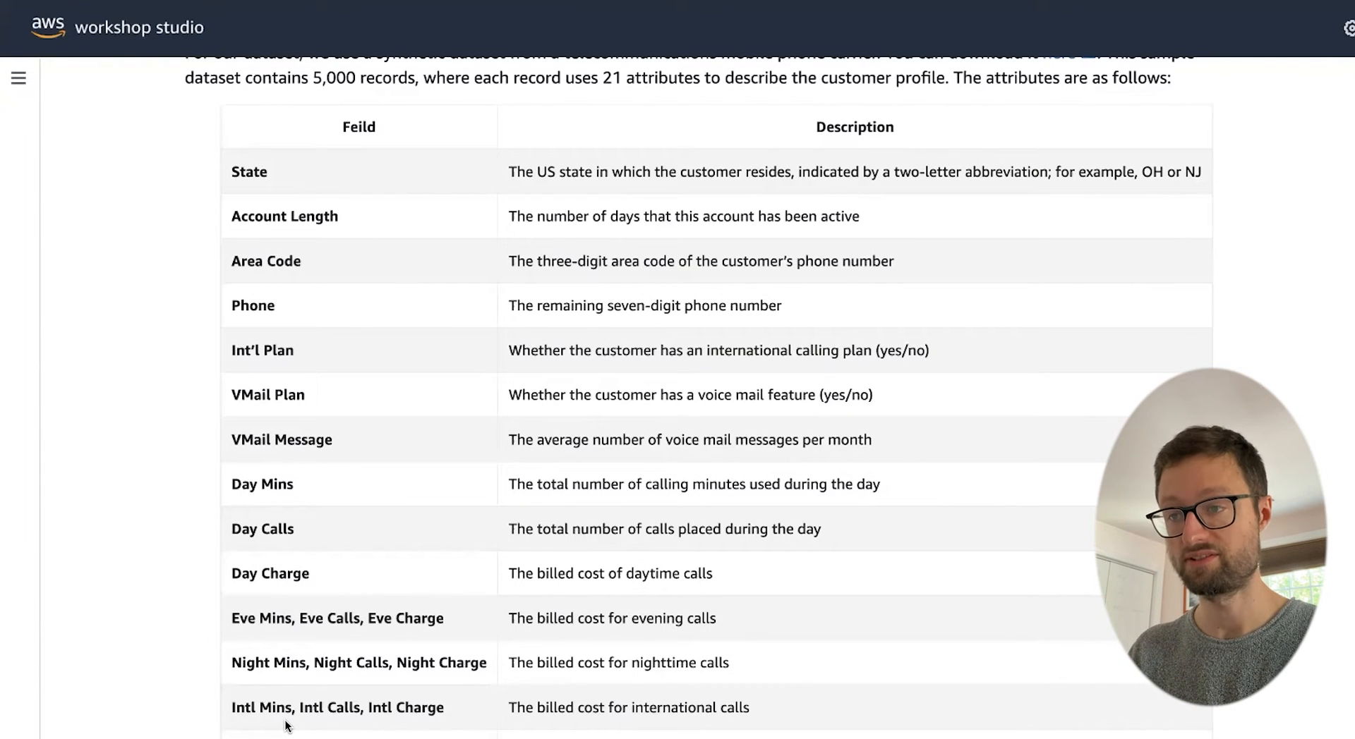
pyautogui.scroll(1, 285, 725)
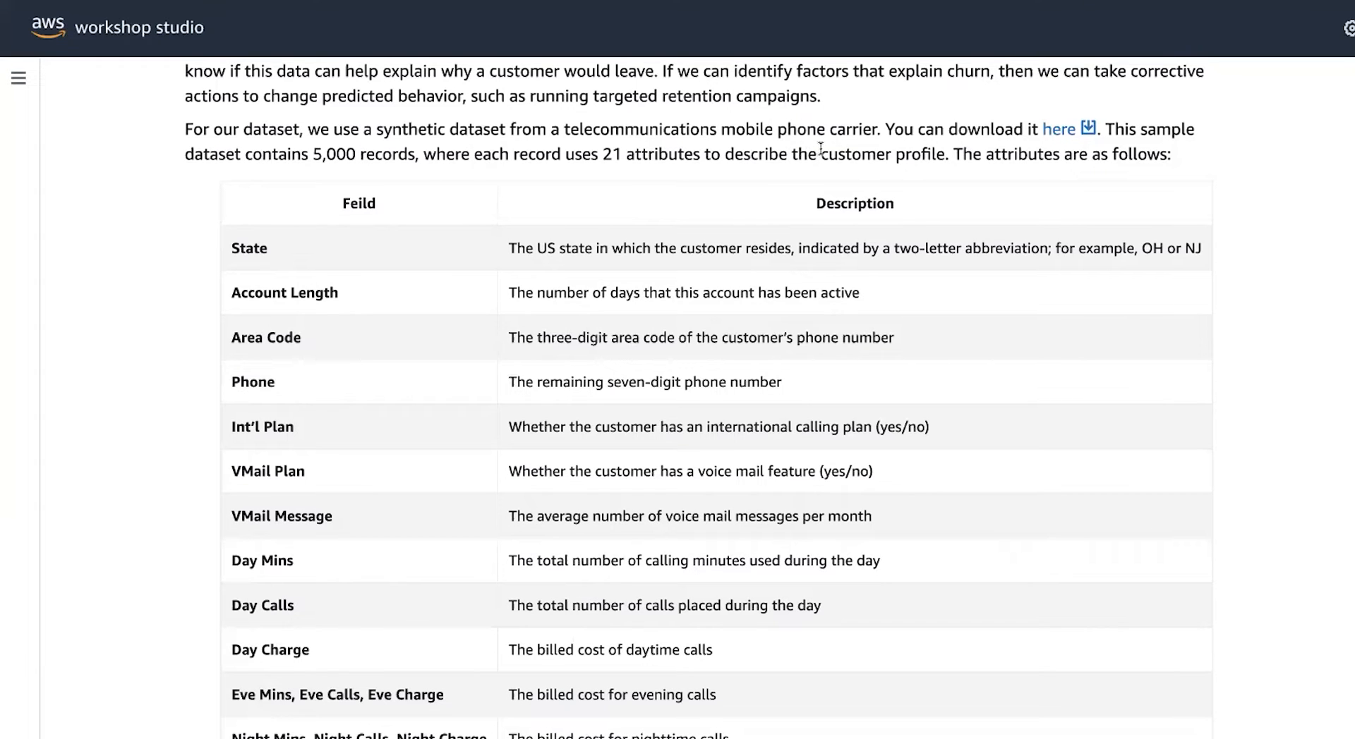
pyautogui.click(1070, 132)
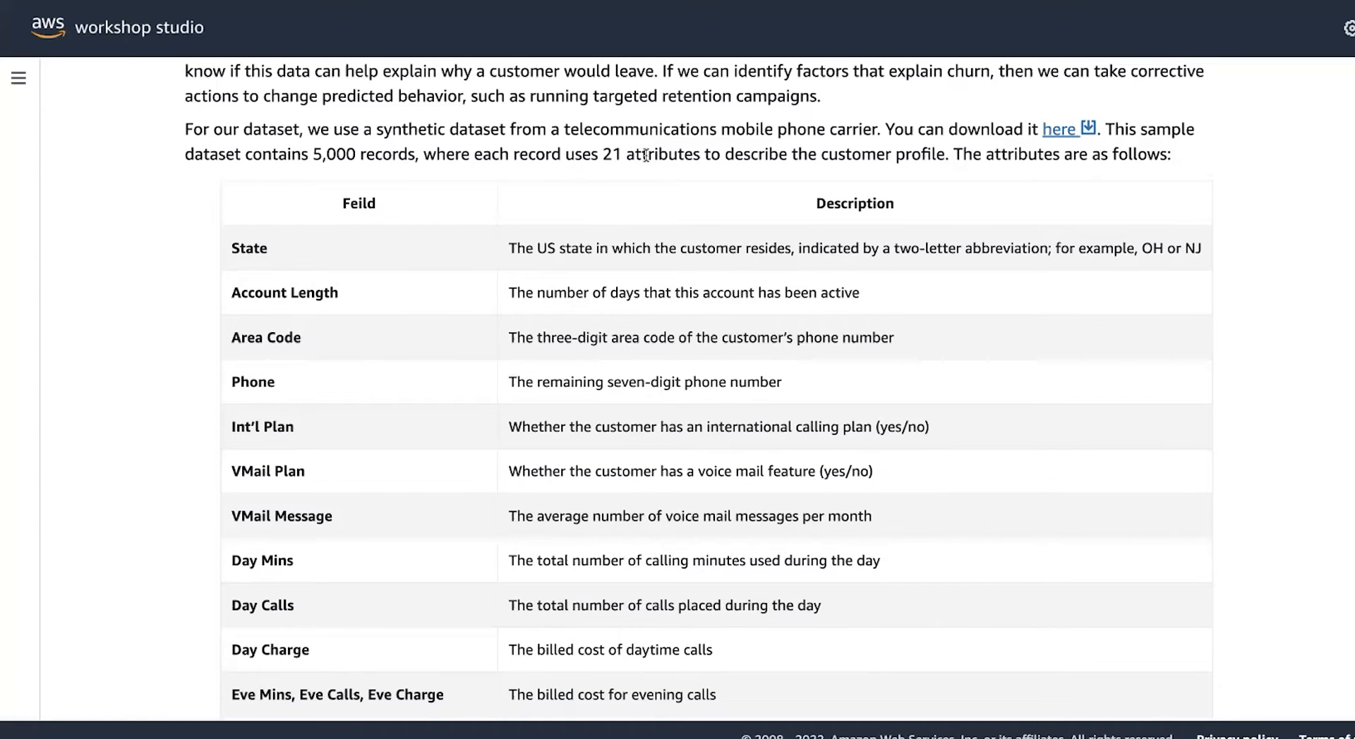
# Step: Review the attribute table, highlighting the input attributes through CustServ Calls and then the Churn? target row, and read the target explanation
pyautogui.scroll(-3, 538, 296)
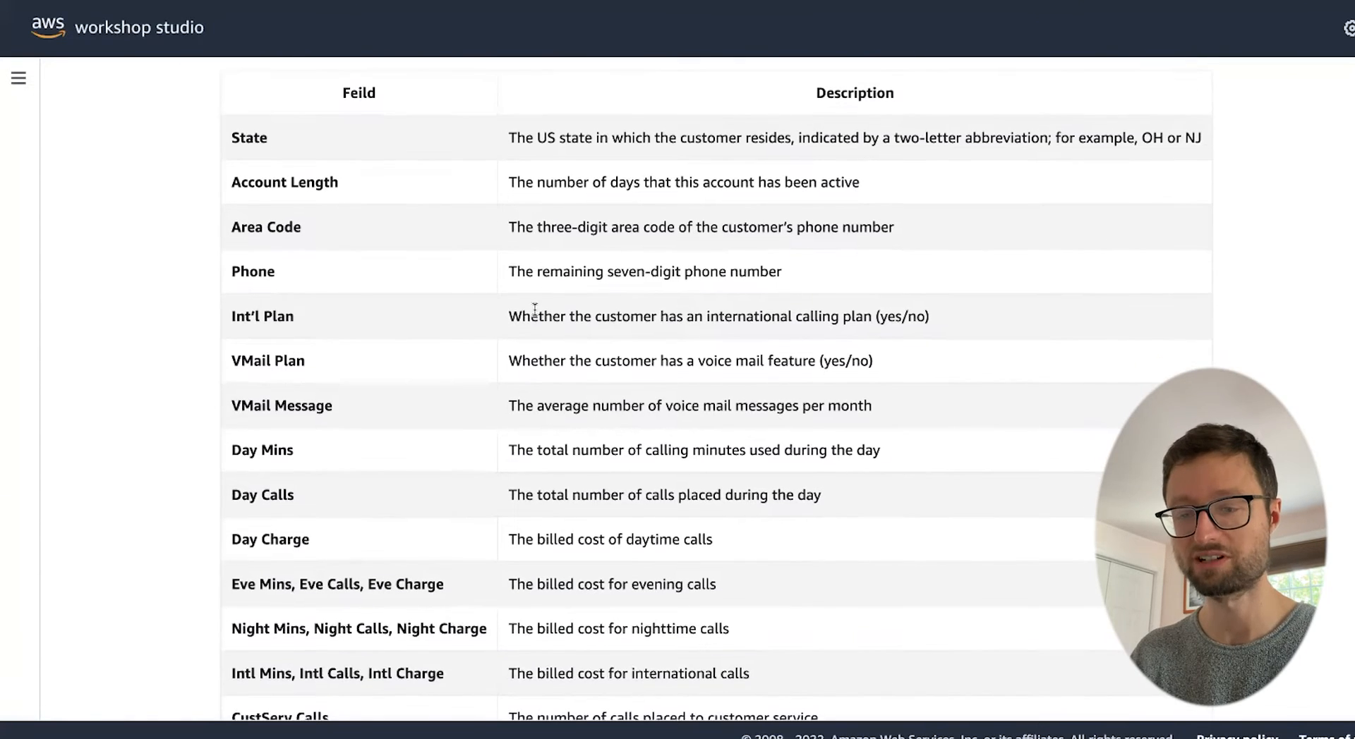
pyautogui.scroll(-3, 535, 310)
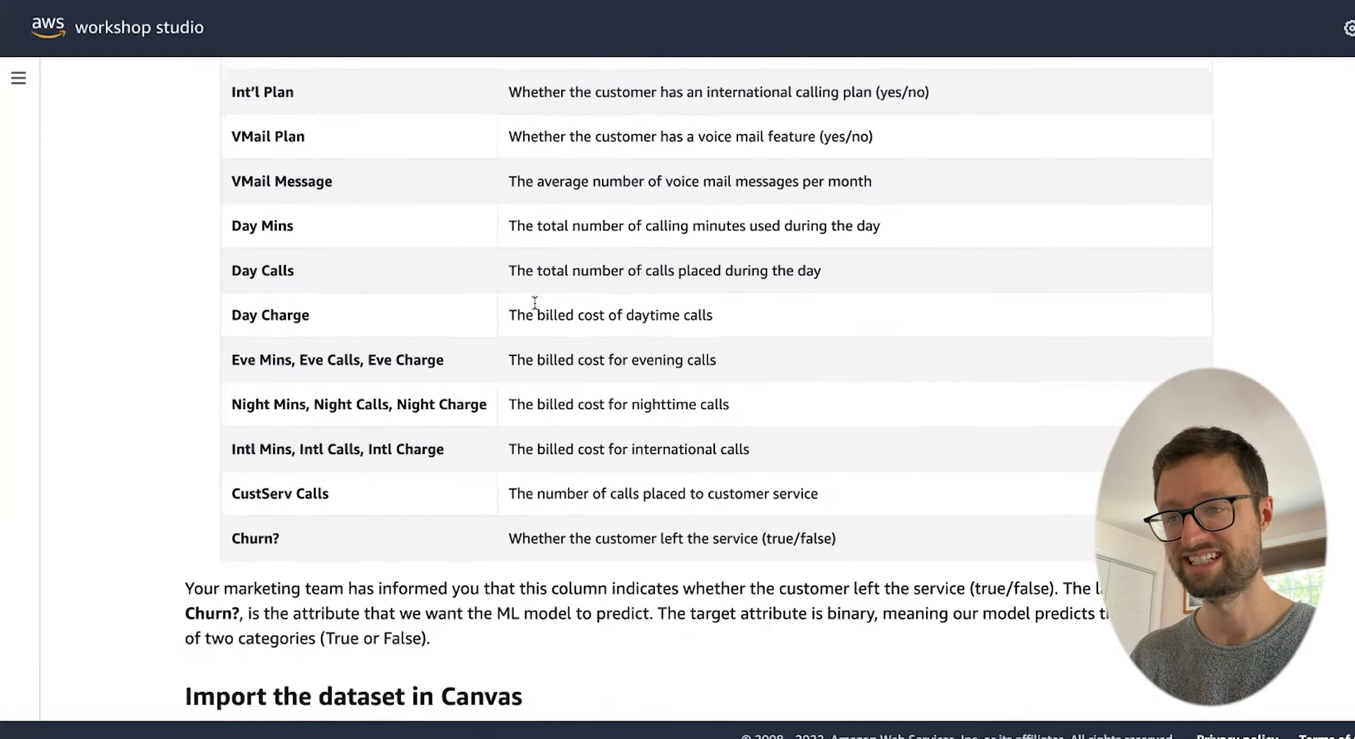
pyautogui.scroll(-3, 535, 305)
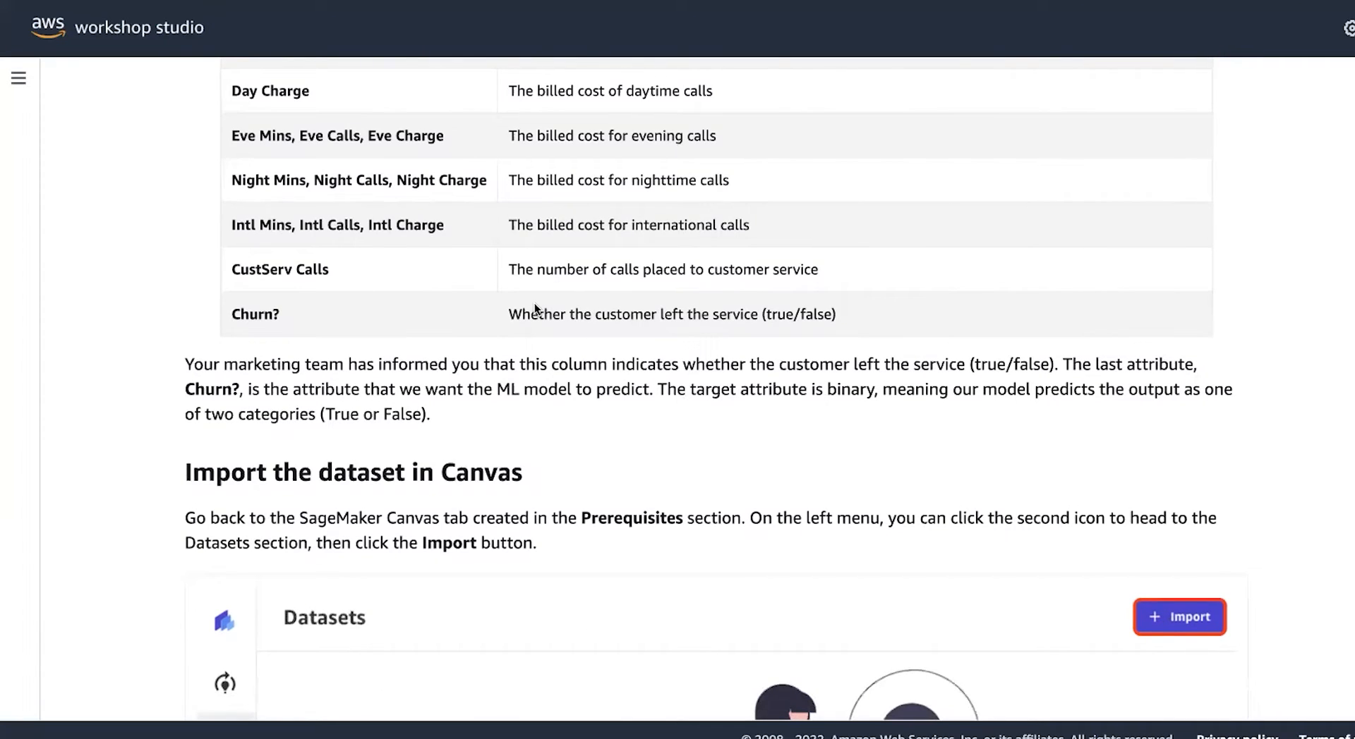
pyautogui.scroll(-1, 535, 303)
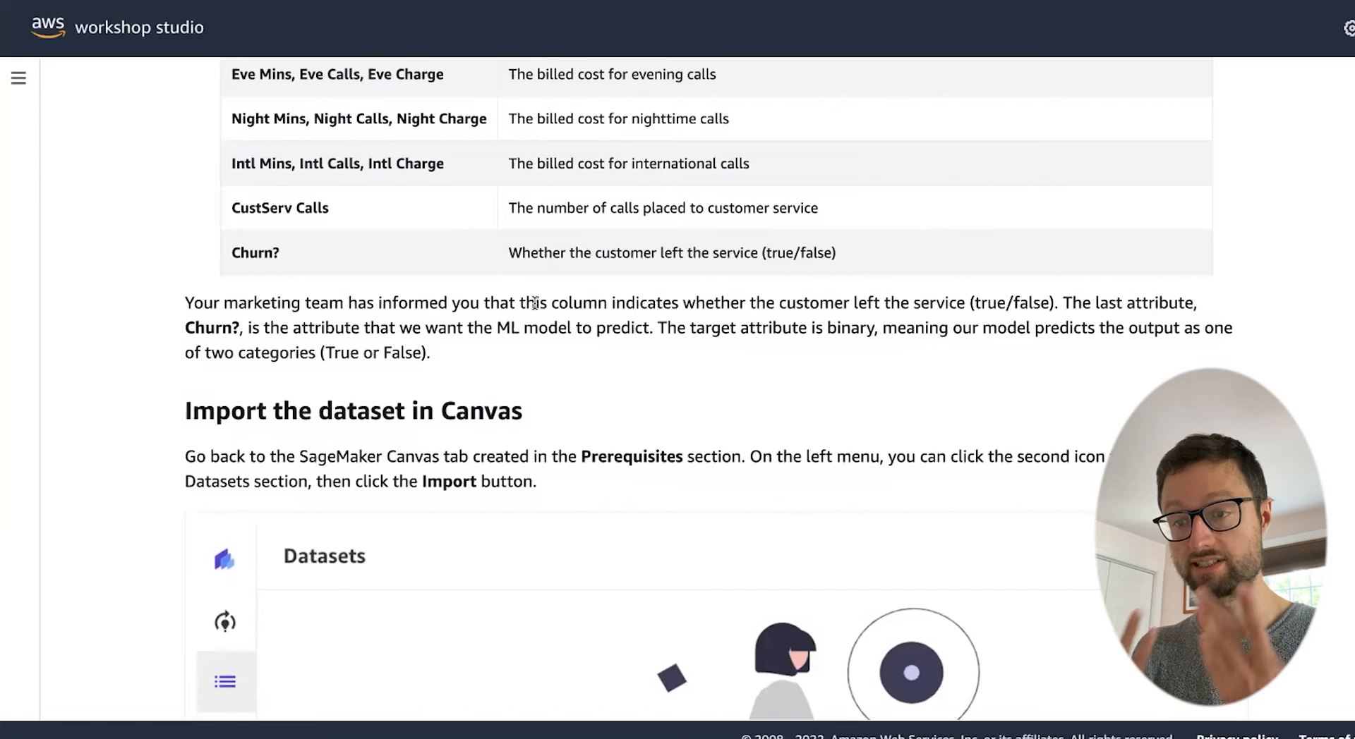
pyautogui.scroll(2, 535, 303)
pyautogui.scroll(3, 534, 304)
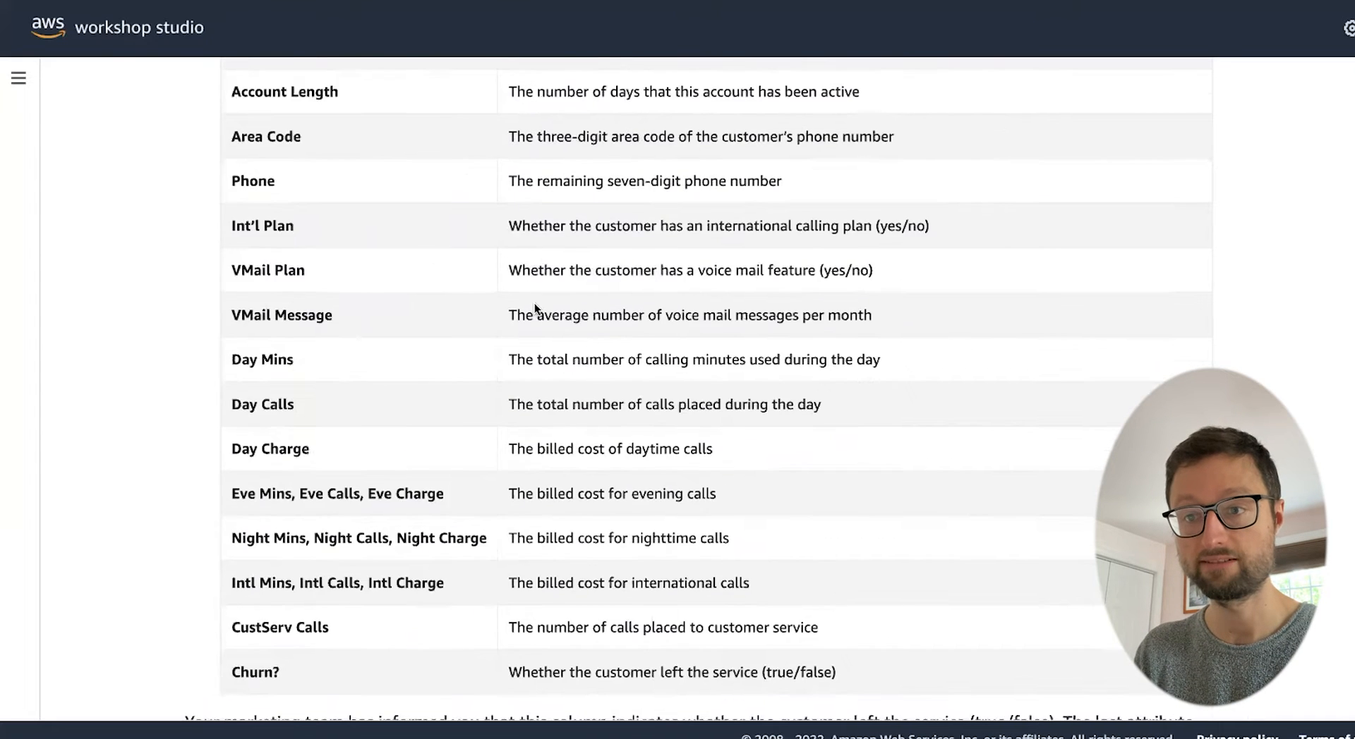
pyautogui.moveTo(230, 92); pyautogui.dragTo(831, 672)
pyautogui.scroll(-1, 831, 671)
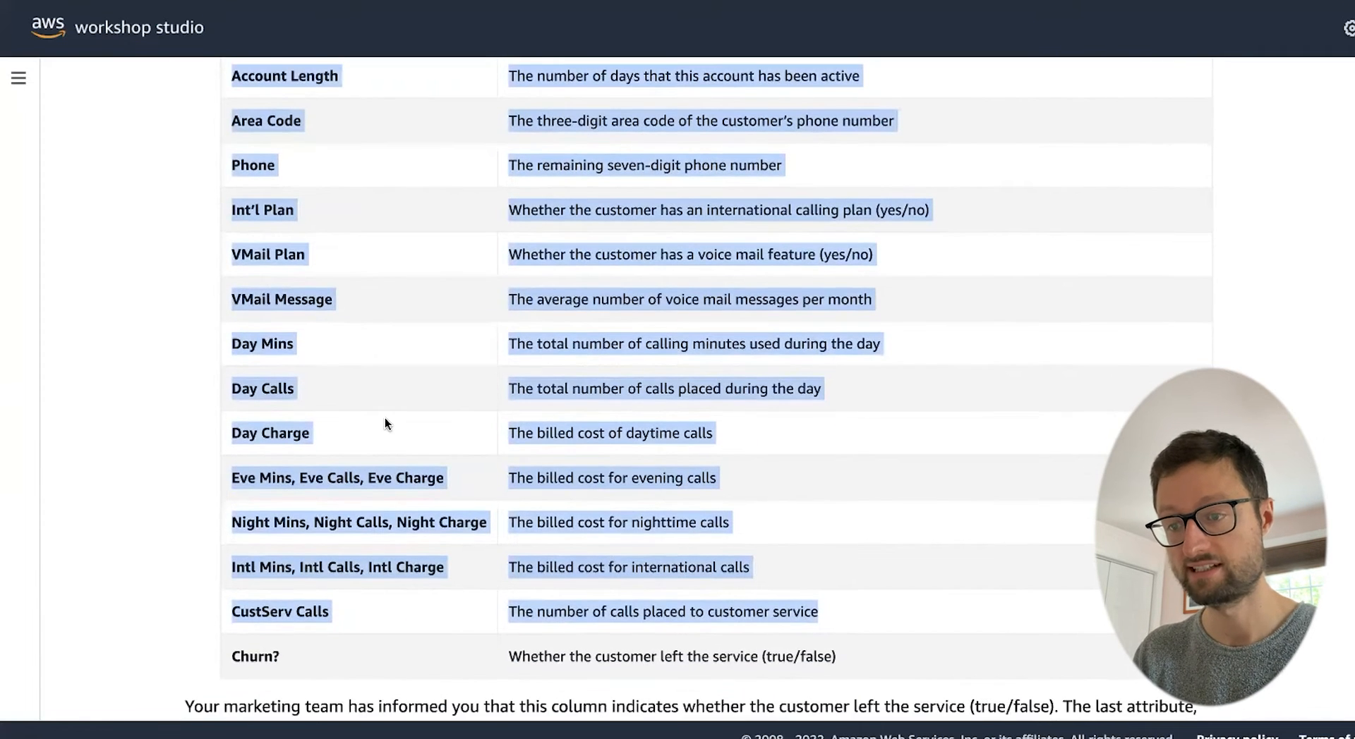
pyautogui.click(235, 656)
pyautogui.moveTo(235, 656); pyautogui.dragTo(892, 675)
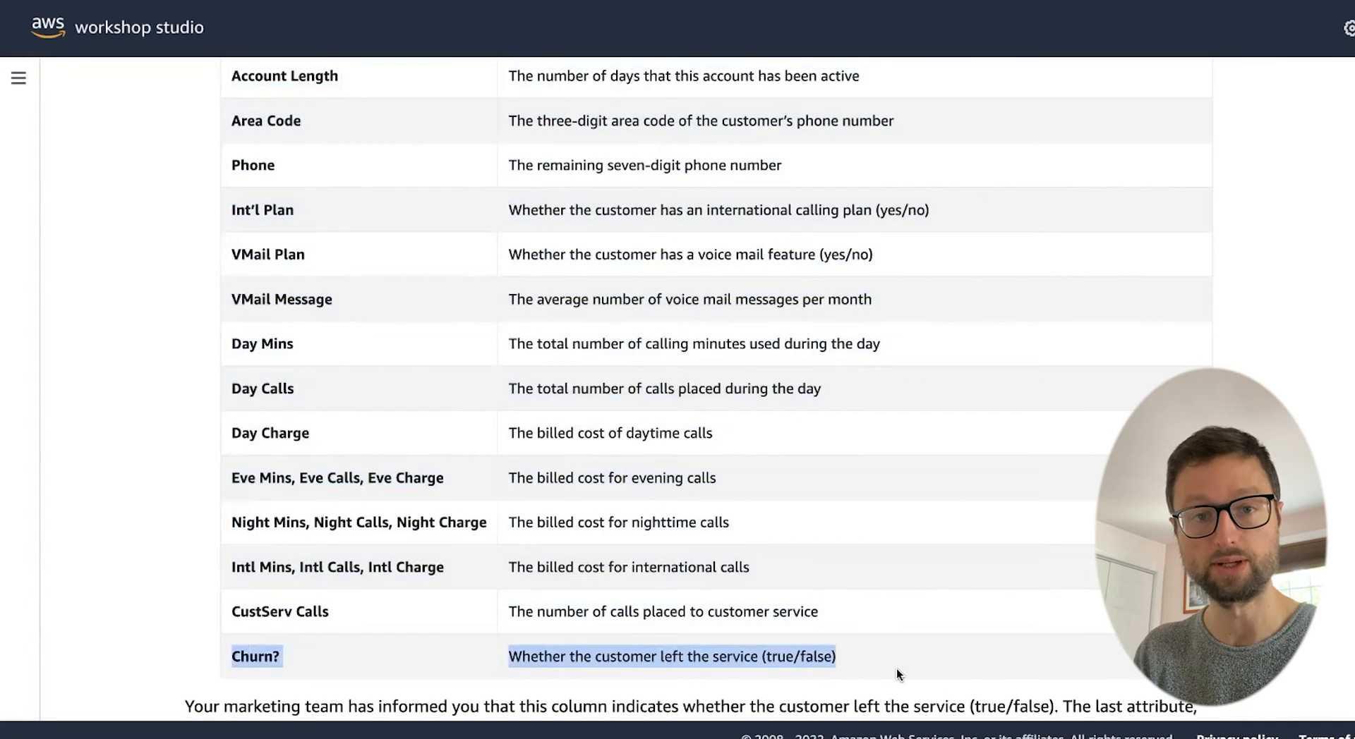
pyautogui.scroll(-3, 896, 668)
pyautogui.click(708, 524)
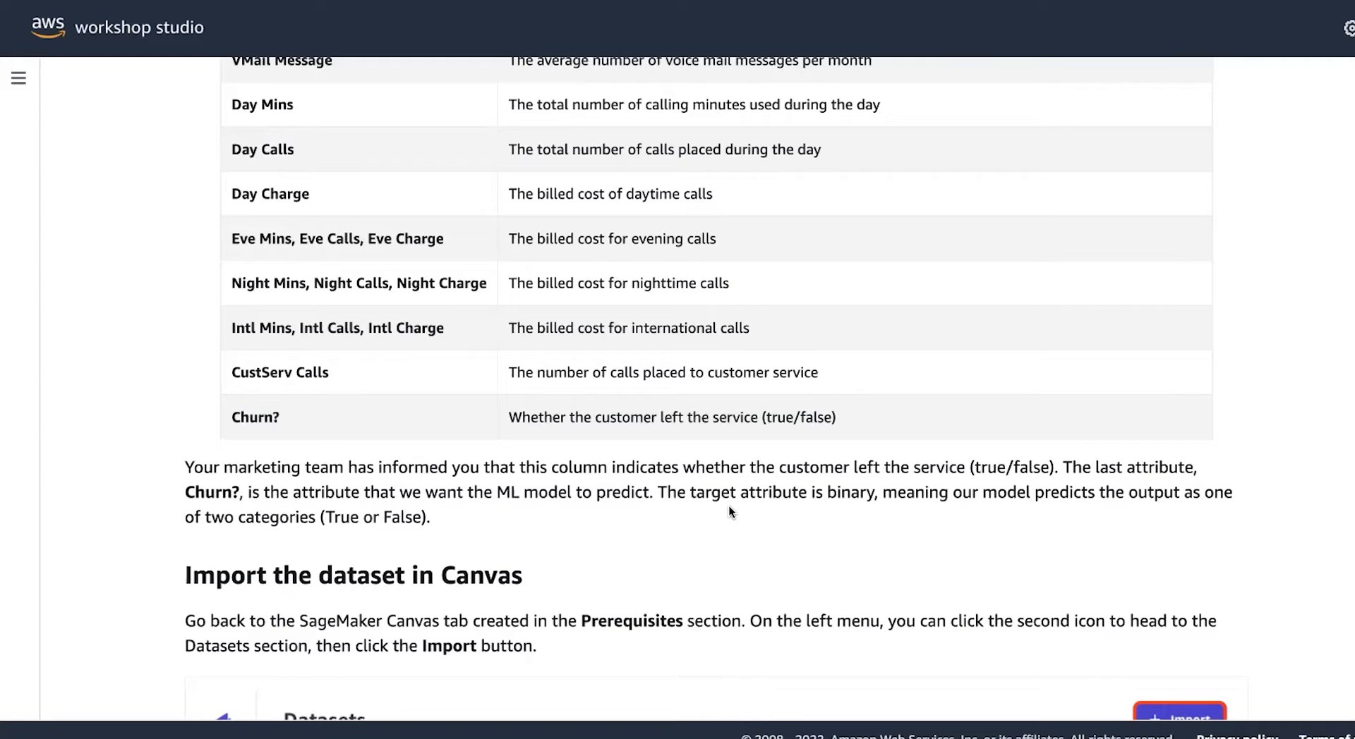
# Step: Check the lab's import instructions, switch to SageMaker Canvas past its welcome tutorials, and start a dataset import
pyautogui.scroll(-6, 729, 506)
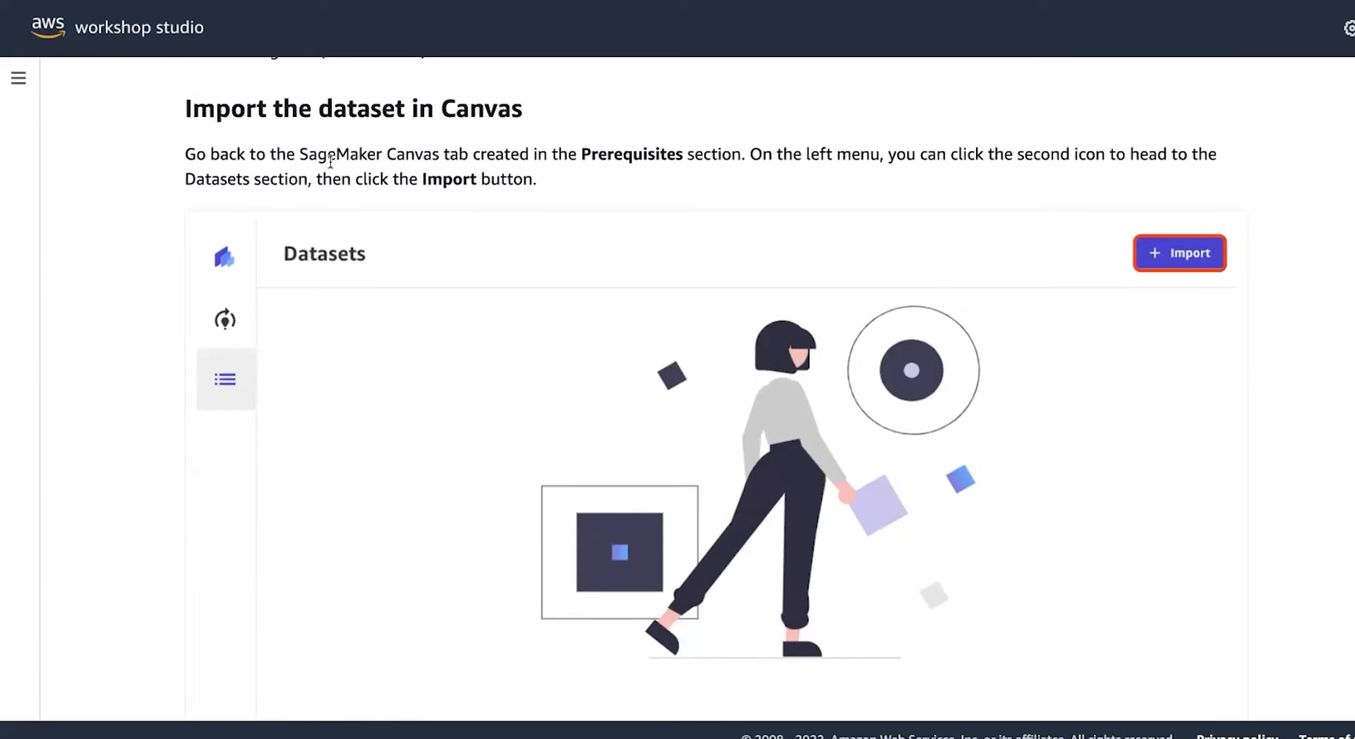
pyautogui.click(18, 78)
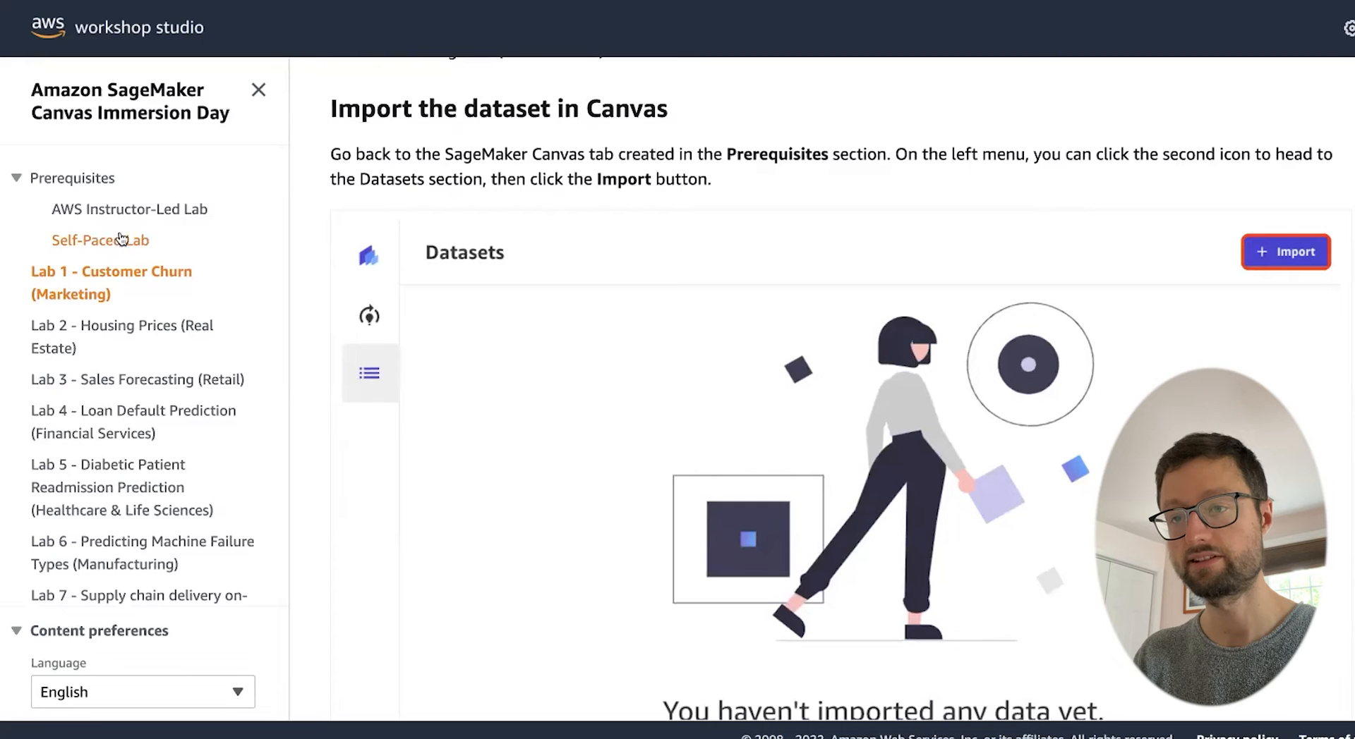
pyautogui.click(259, 91)
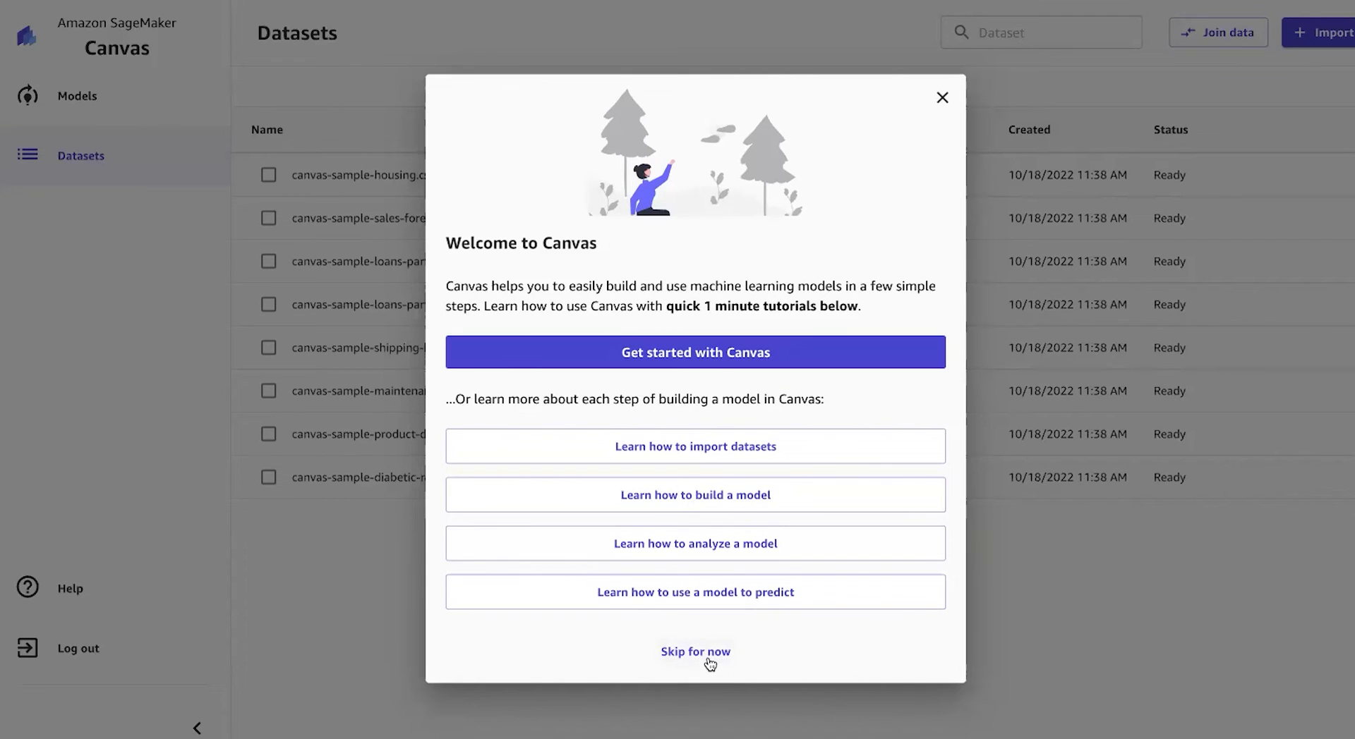
pyautogui.click(708, 661)
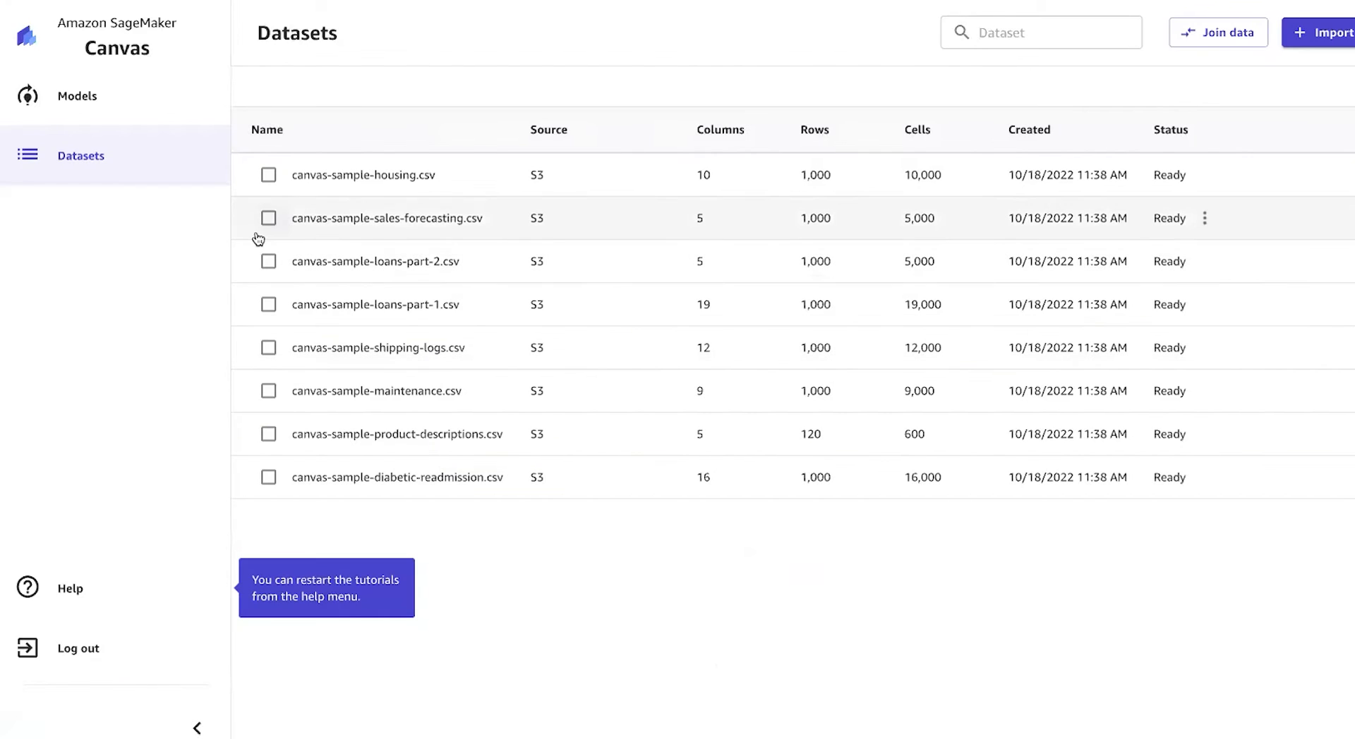
pyautogui.click(1329, 35)
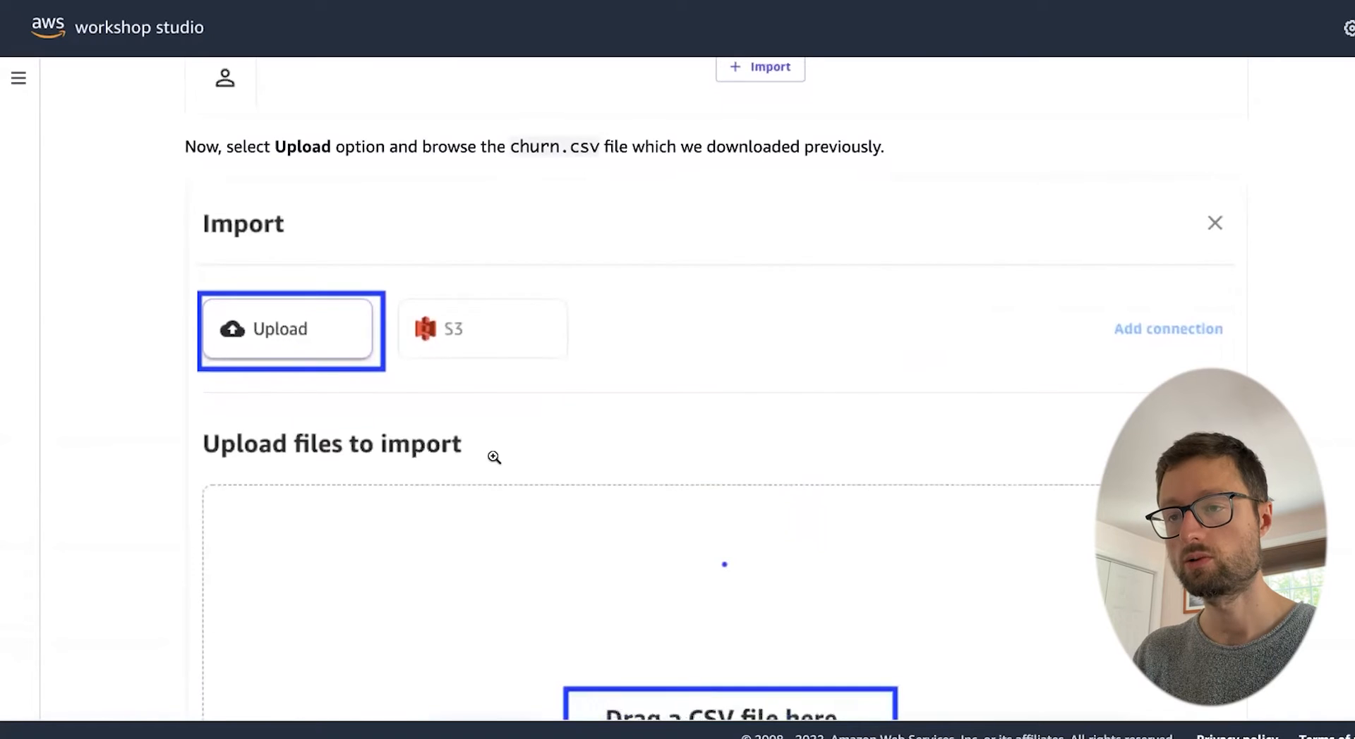
# Step: Read the lab's upload and preview instructions, and add churn.csv from Downloads to the Canvas import
pyautogui.scroll(-5, 494, 457)
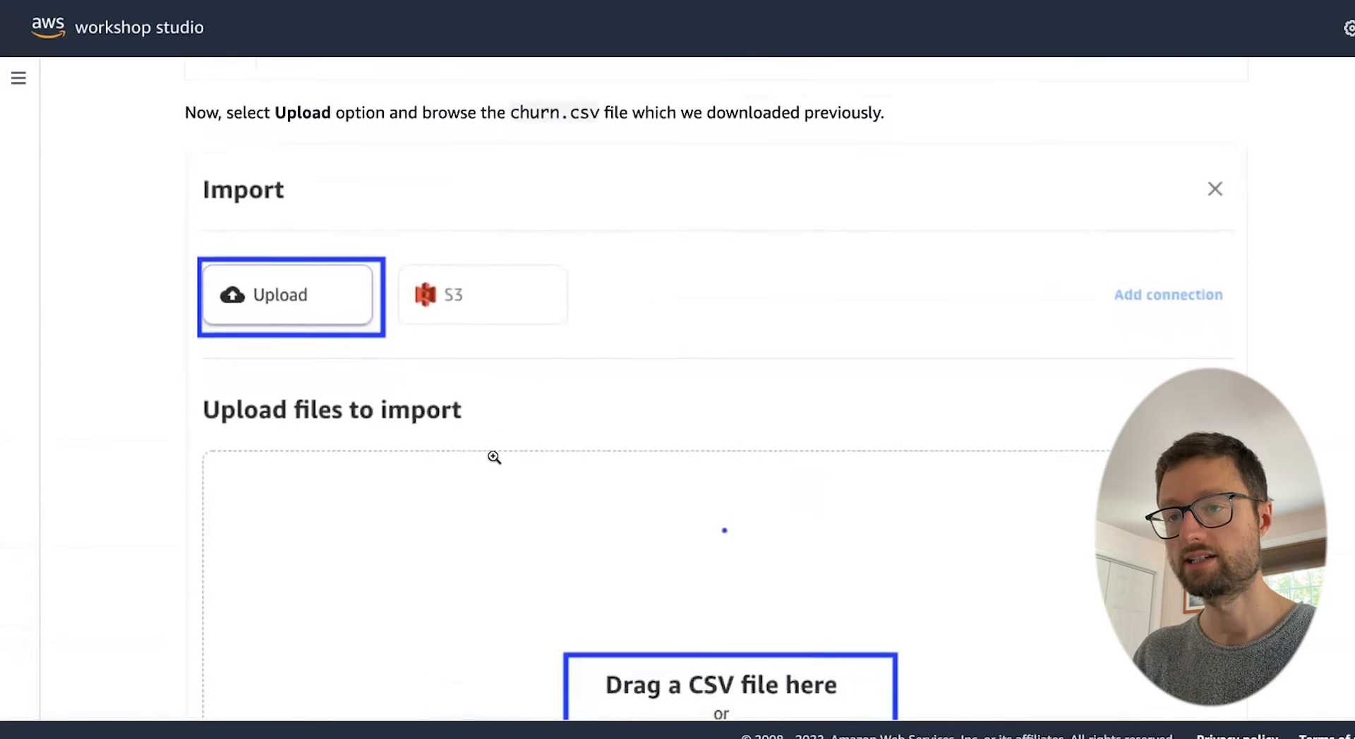
pyautogui.scroll(-4, 494, 458)
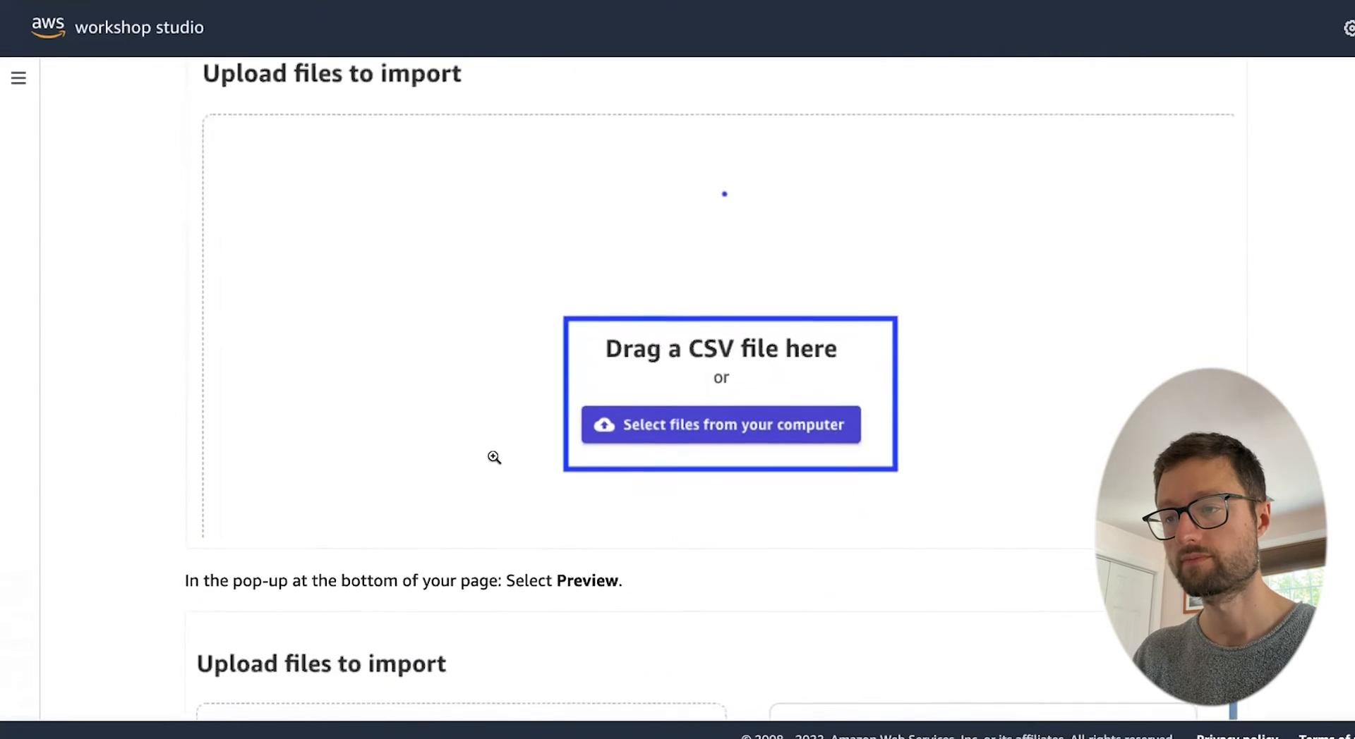
pyautogui.scroll(-1, 494, 458)
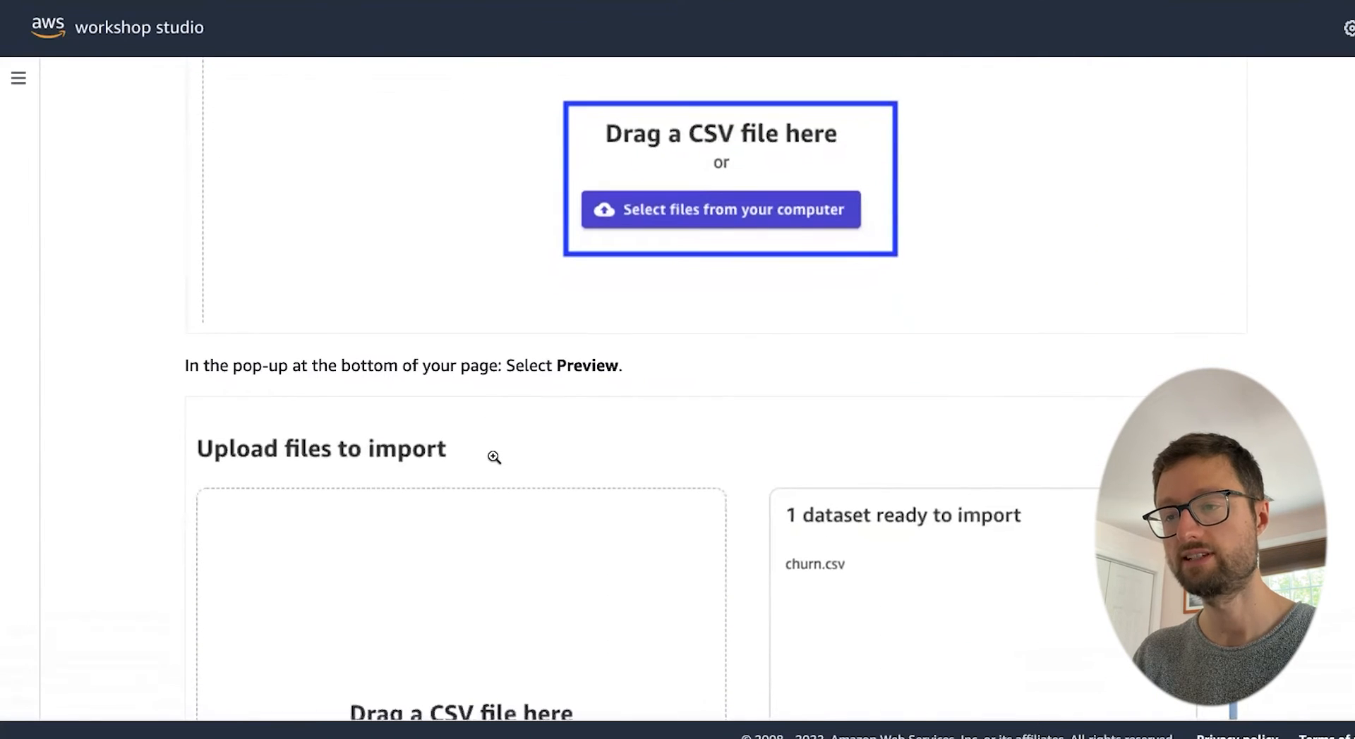
pyautogui.scroll(-5, 494, 457)
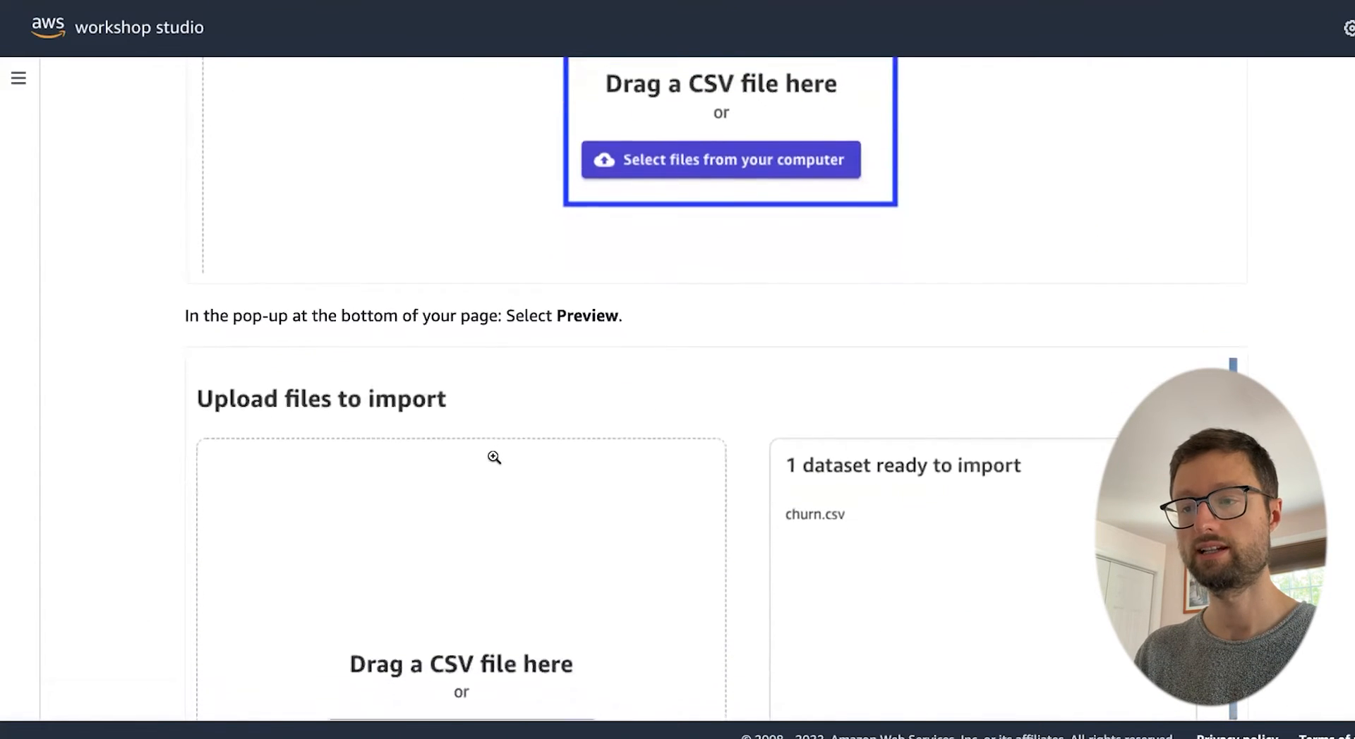
pyautogui.scroll(-2, 493, 457)
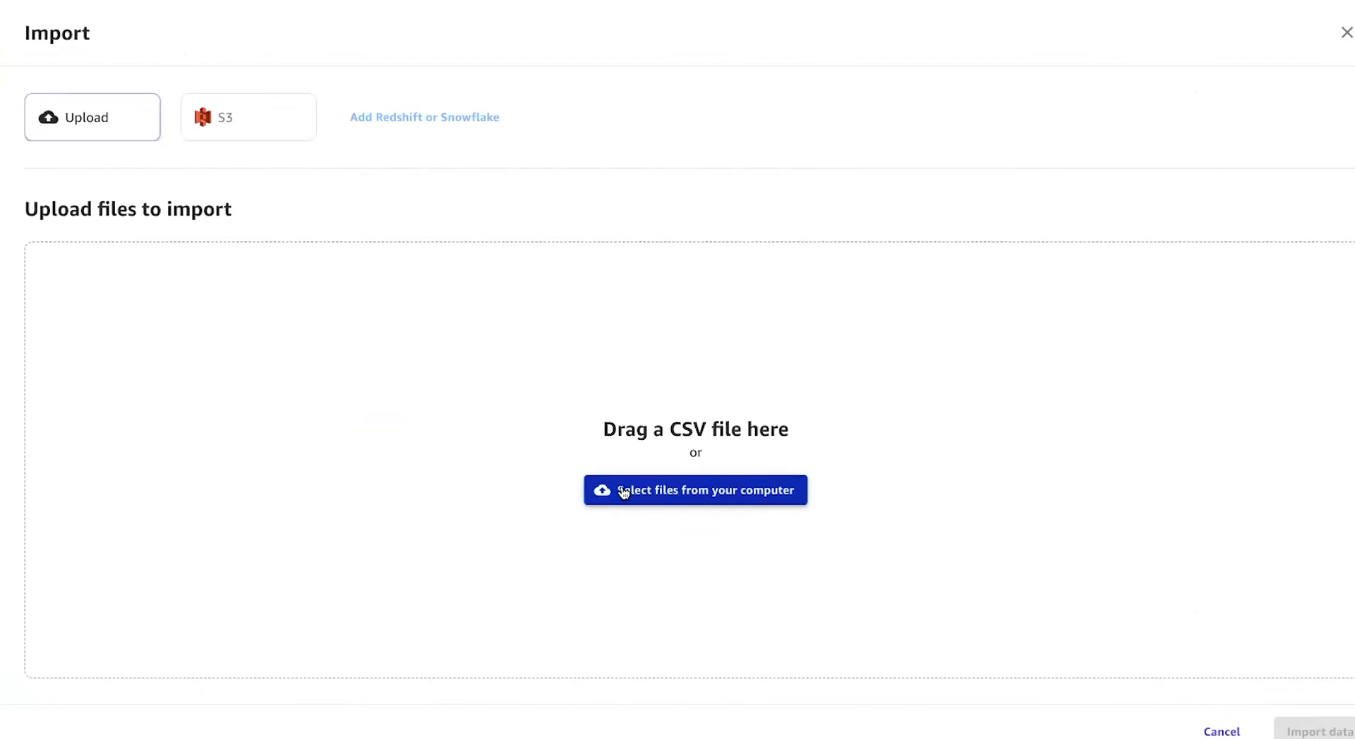
pyautogui.click(623, 492)
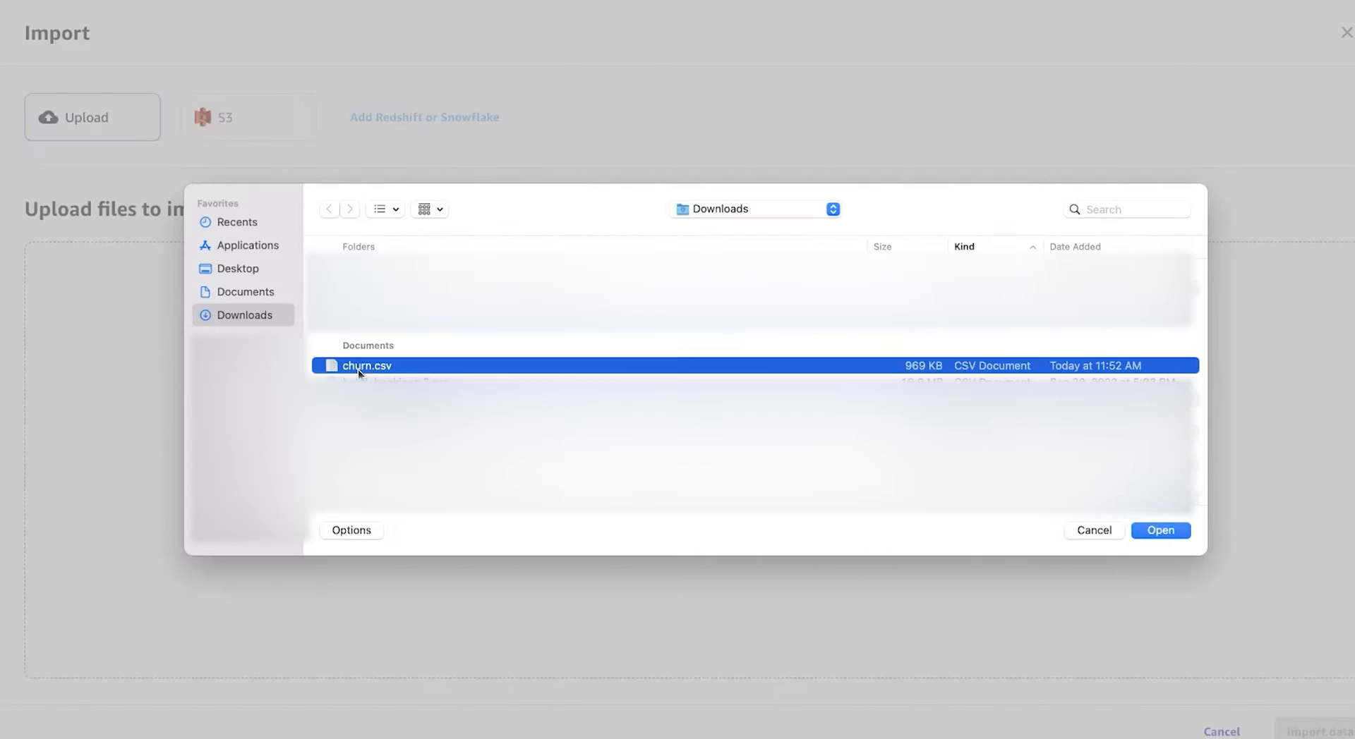
pyautogui.doubleClick(358, 370)
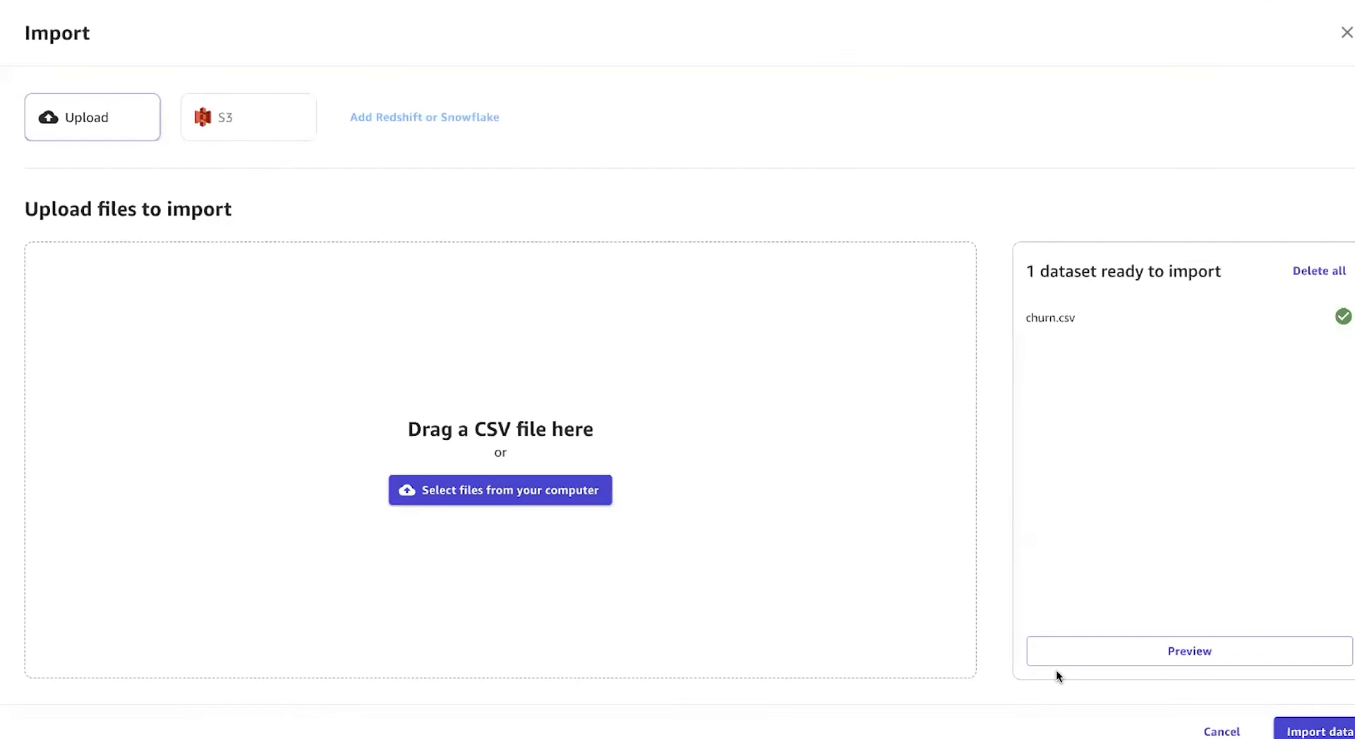
# Step: Preview churn.csv, look across its columns through to Churn?, and import the data
pyautogui.click(1055, 656)
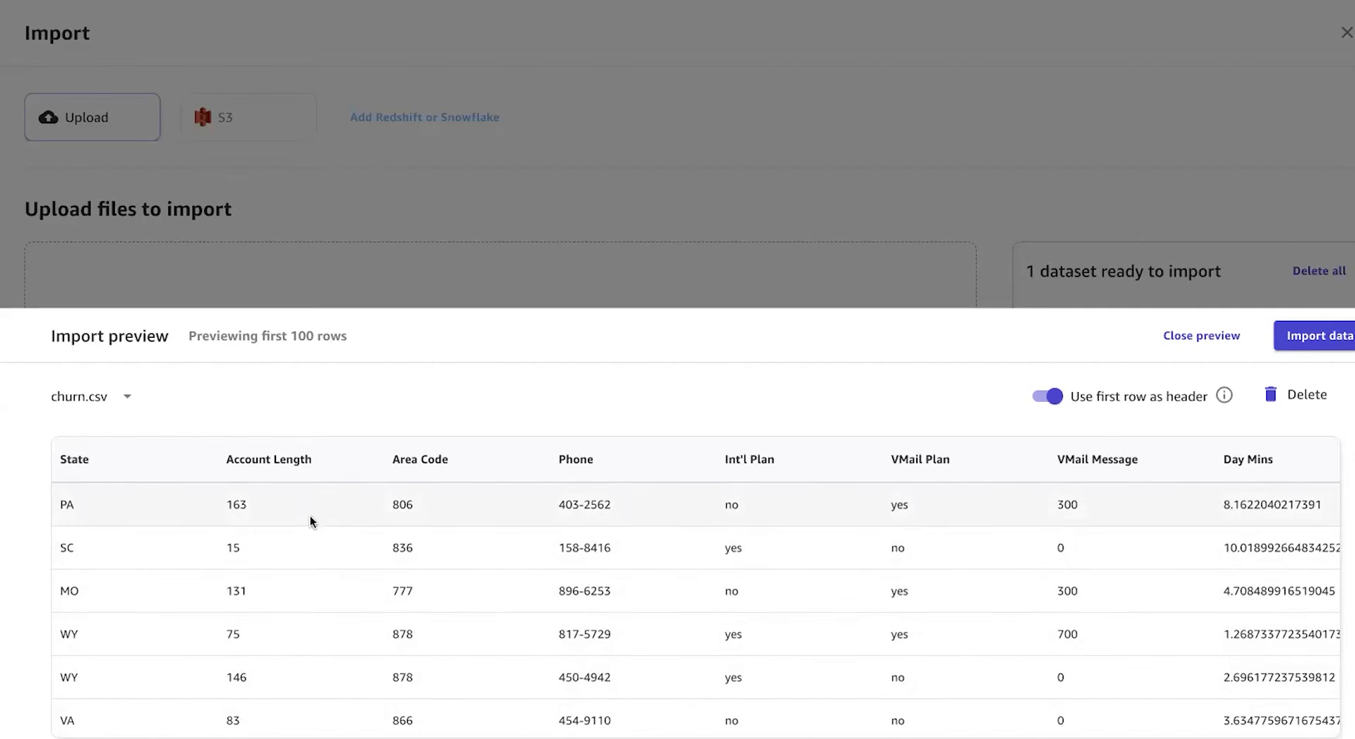
pyautogui.scroll(-1, 494, 610)
pyautogui.hscroll(20, 644, 607)
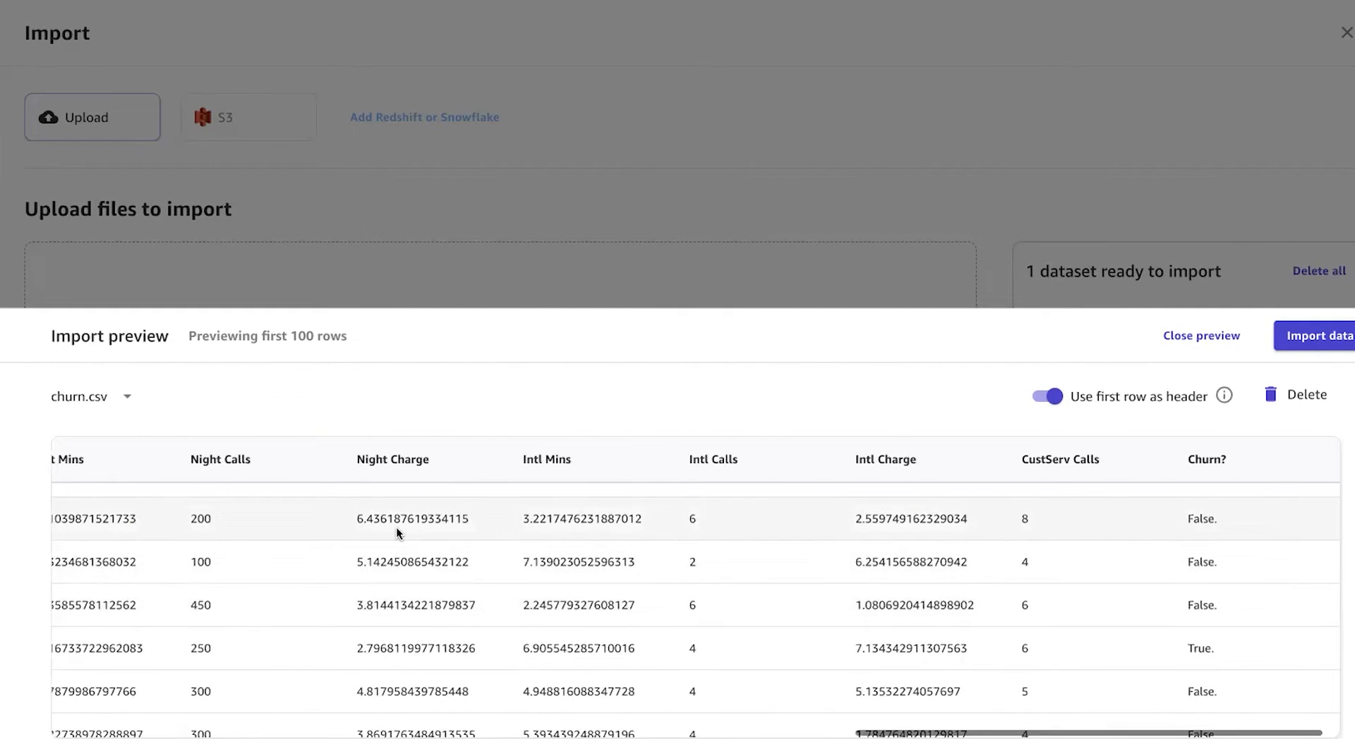
pyautogui.hscroll(-20, 397, 532)
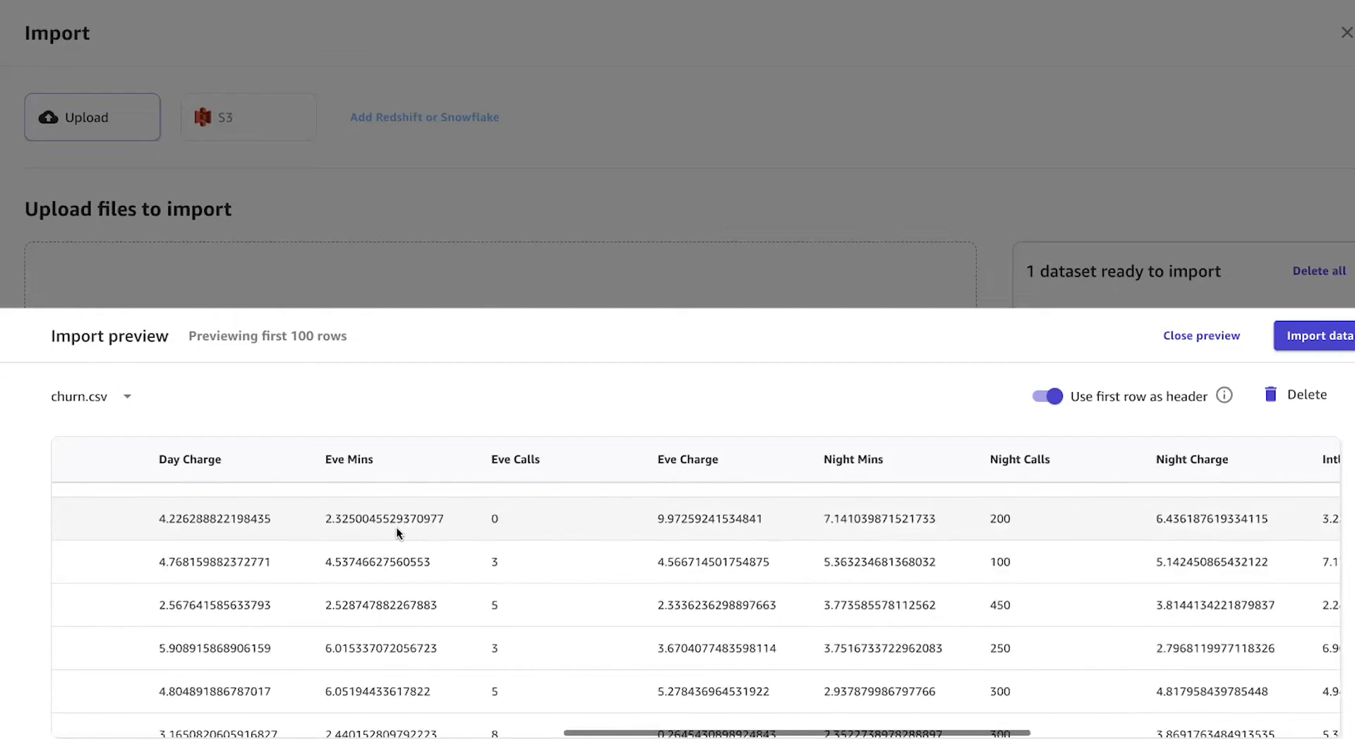
pyautogui.hscroll(-4, 397, 532)
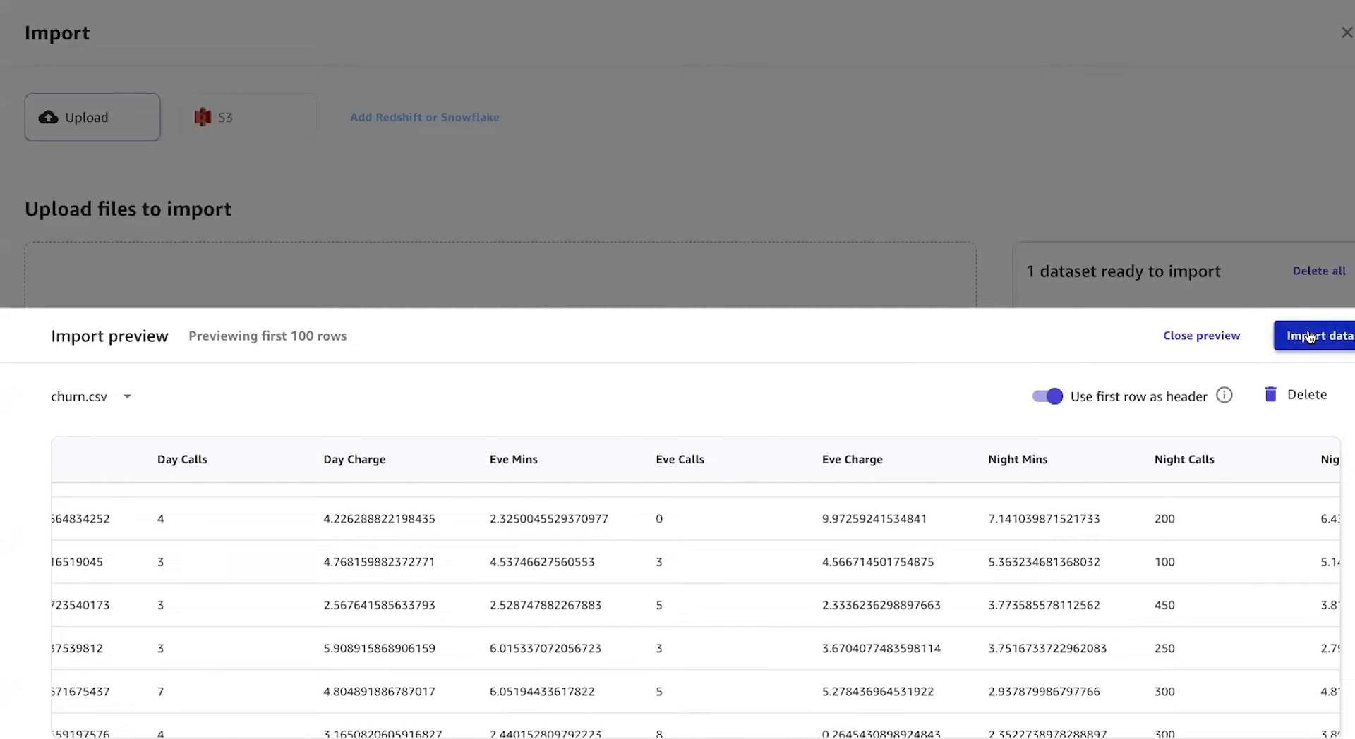
pyautogui.click(1308, 337)
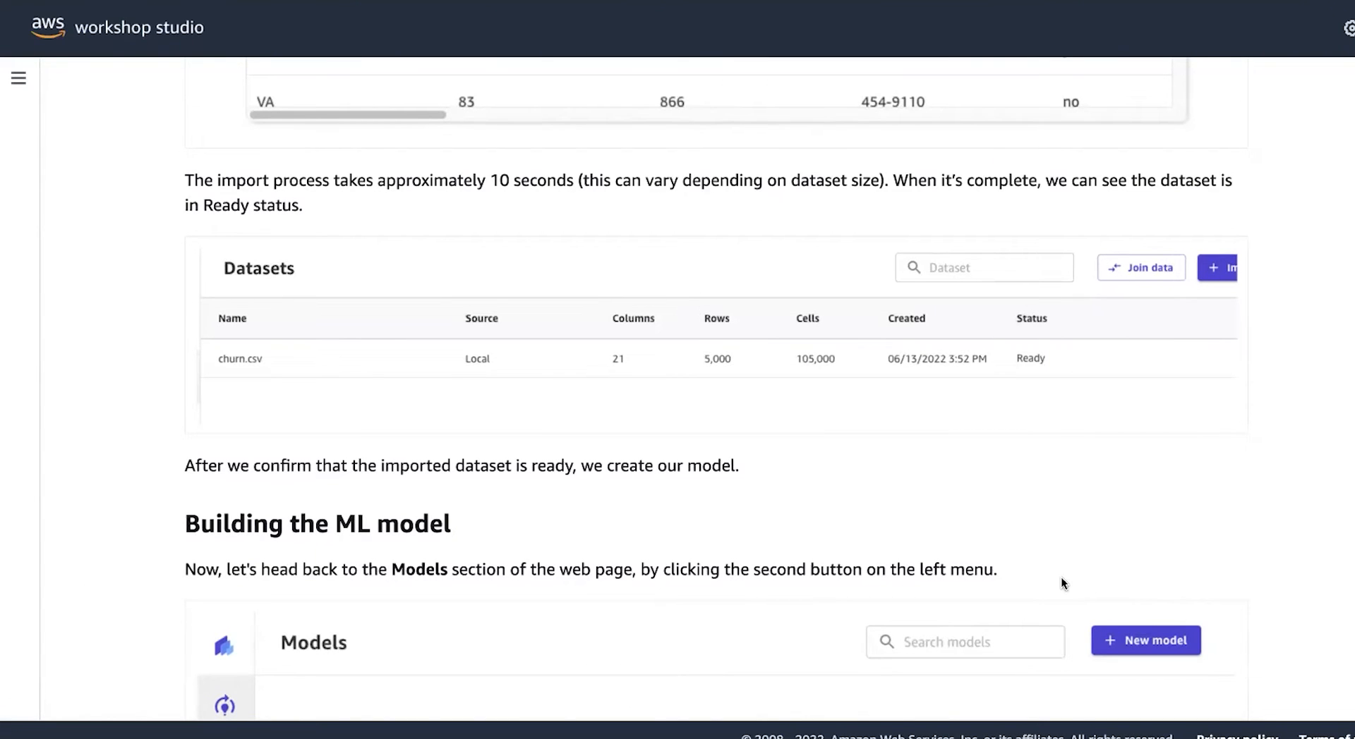
# Step: Follow the lab's model-building instructions to create a new Canvas model named CustomerChurn
pyautogui.scroll(-2, 1061, 583)
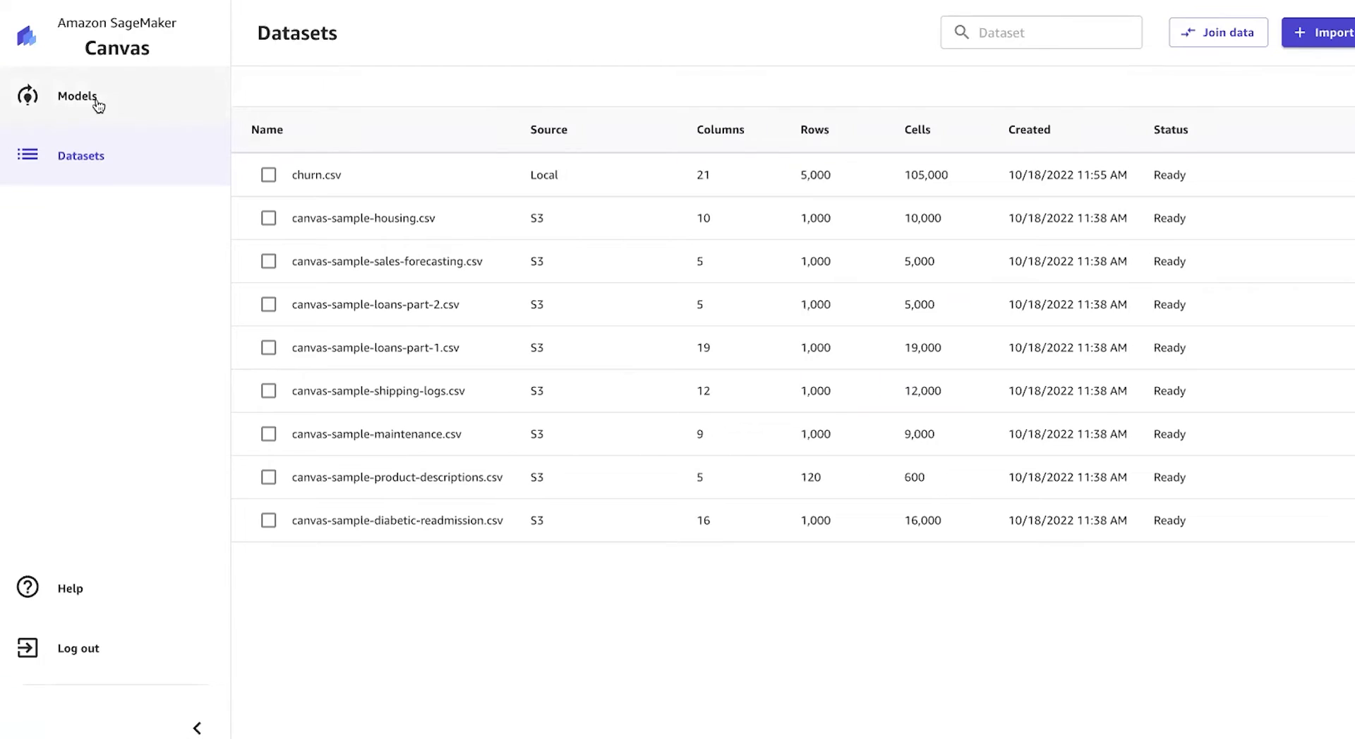
pyautogui.click(98, 106)
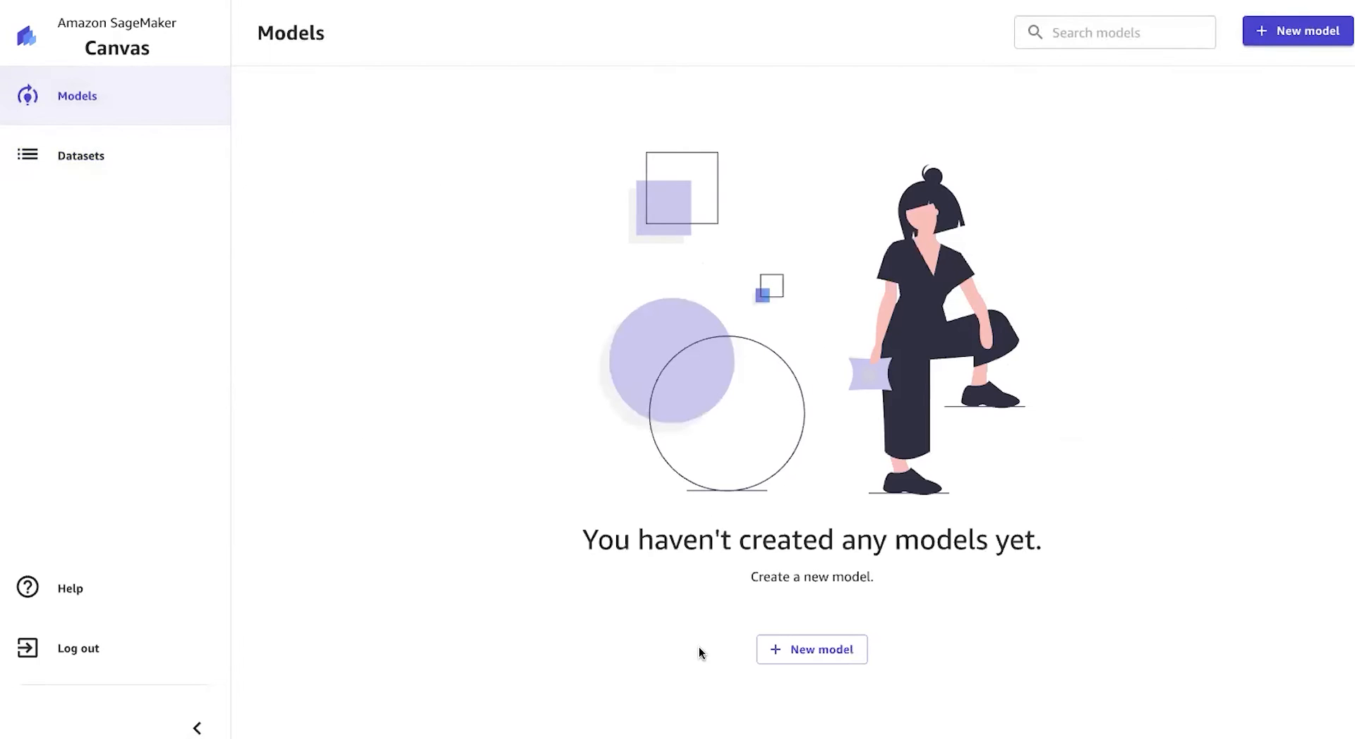
pyautogui.click(786, 654)
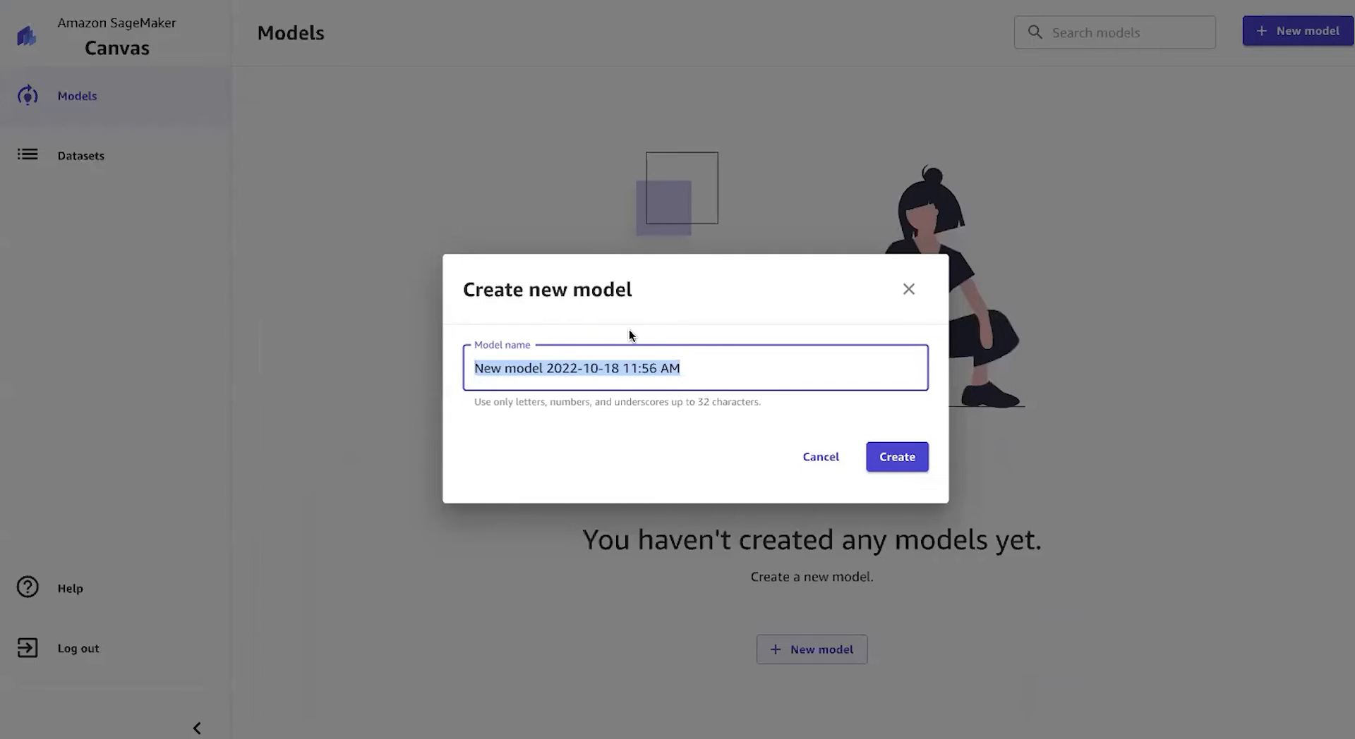
pyautogui.write('CustomerChurn')
pyautogui.click(879, 453)
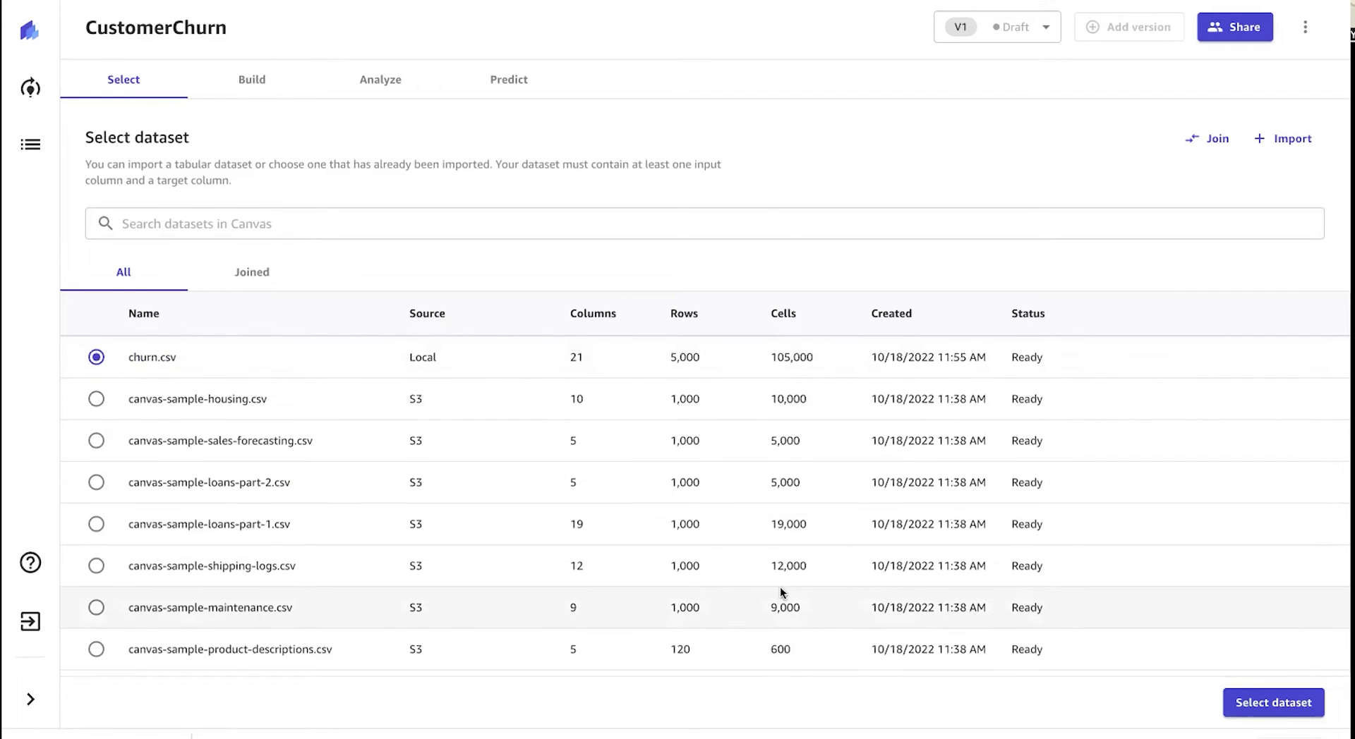
# Step: Use churn.csv as the model's dataset and set Churn? as the target column to predict
pyautogui.click(1259, 705)
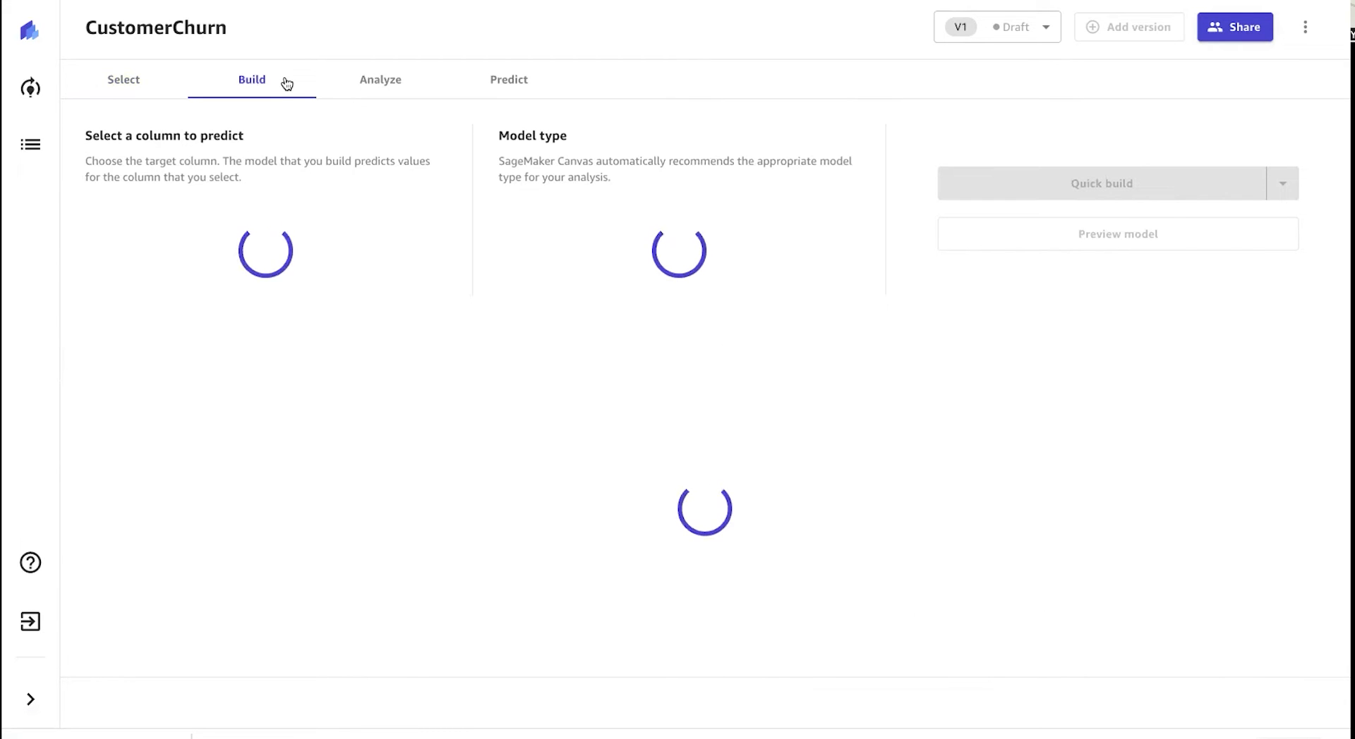
pyautogui.click(299, 212)
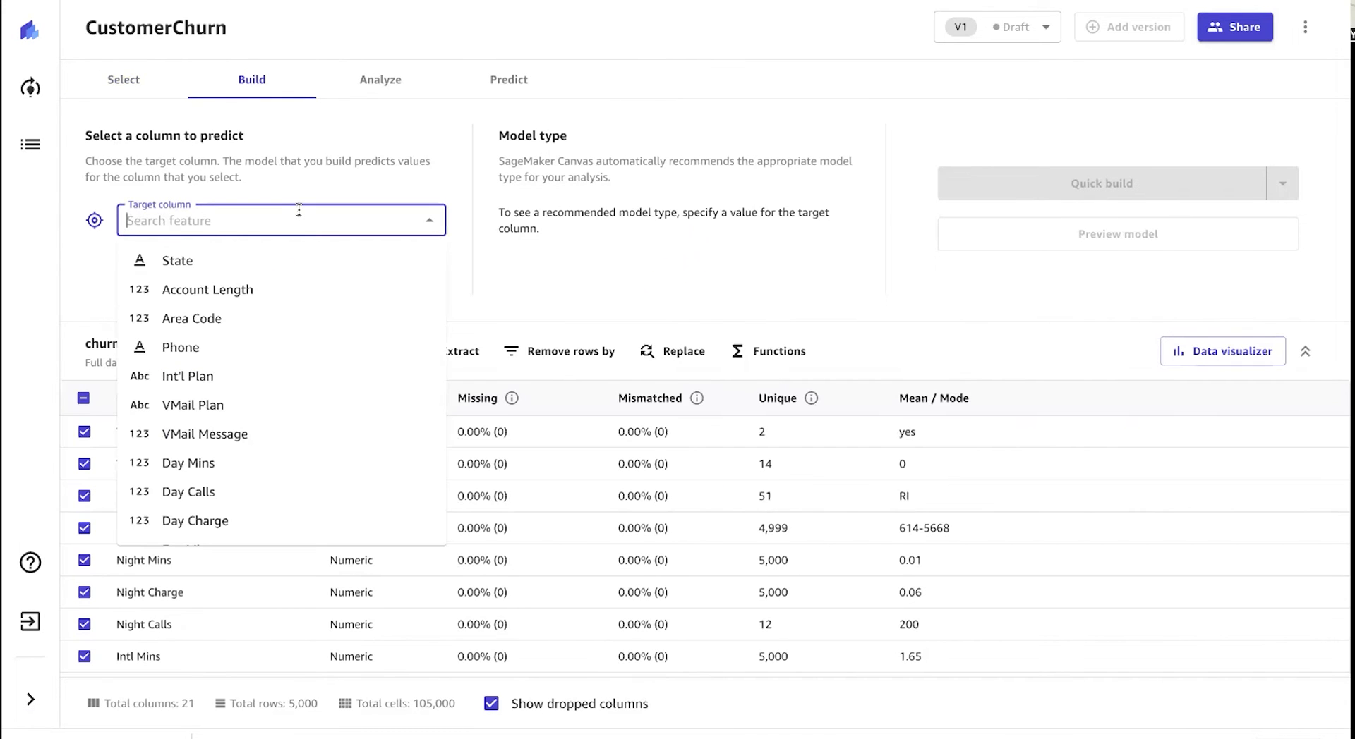
pyautogui.write('churn')
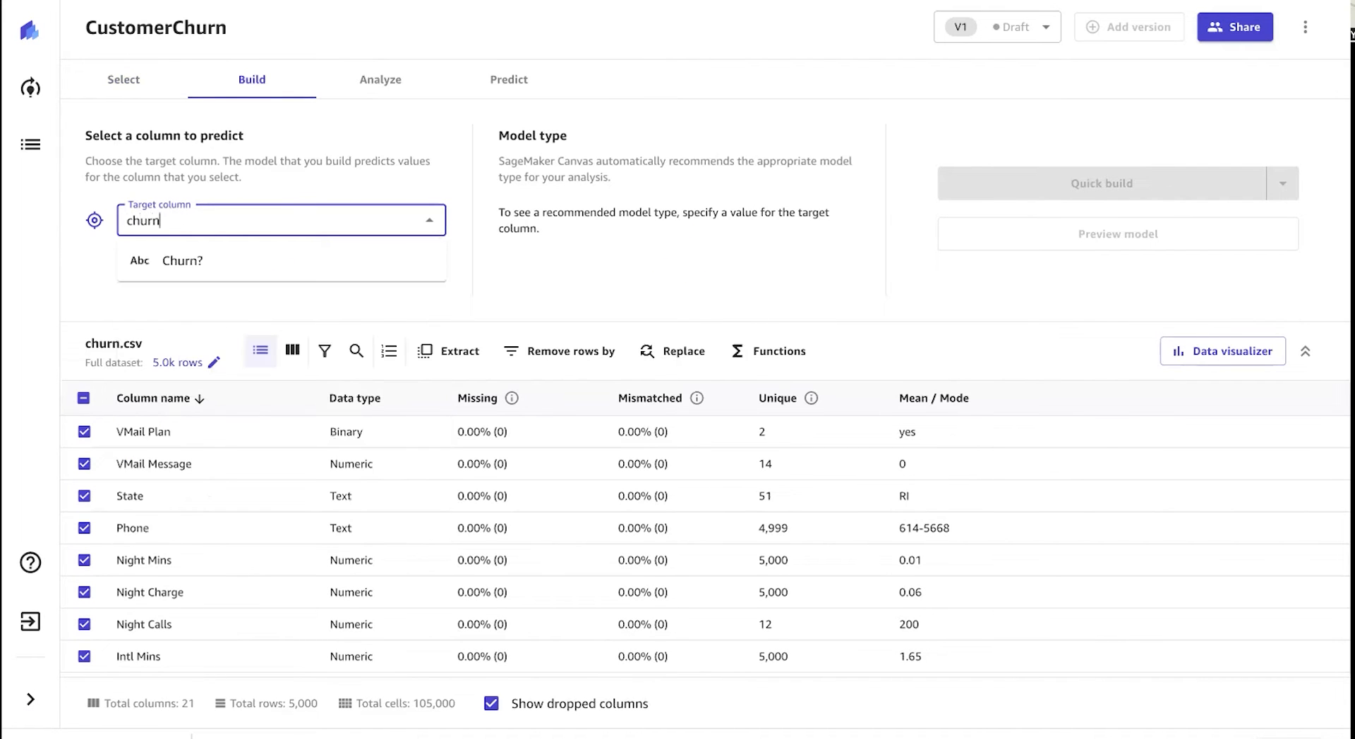
pyautogui.click(308, 252)
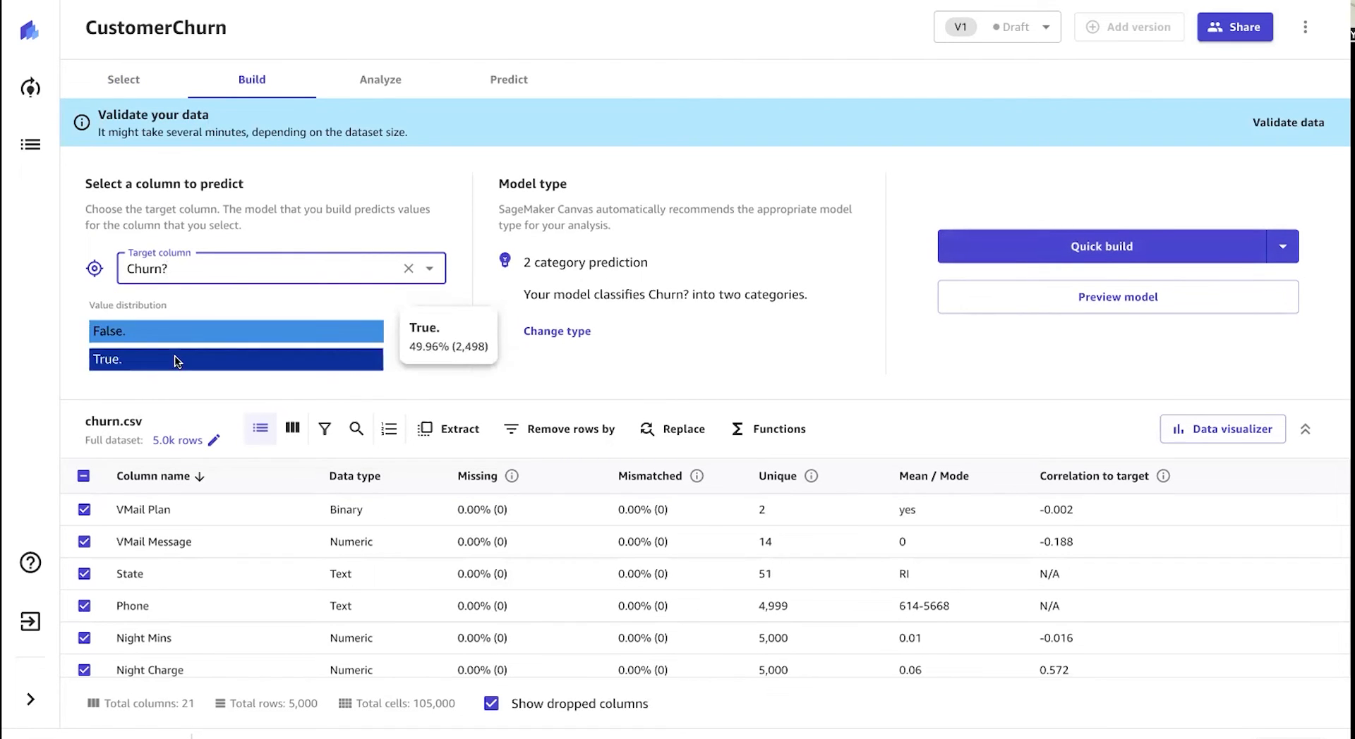
# Step: Examine the target's value distribution and the recommended model type, and read the lab's target selection and data exploration notes
pyautogui.moveTo(172, 341)
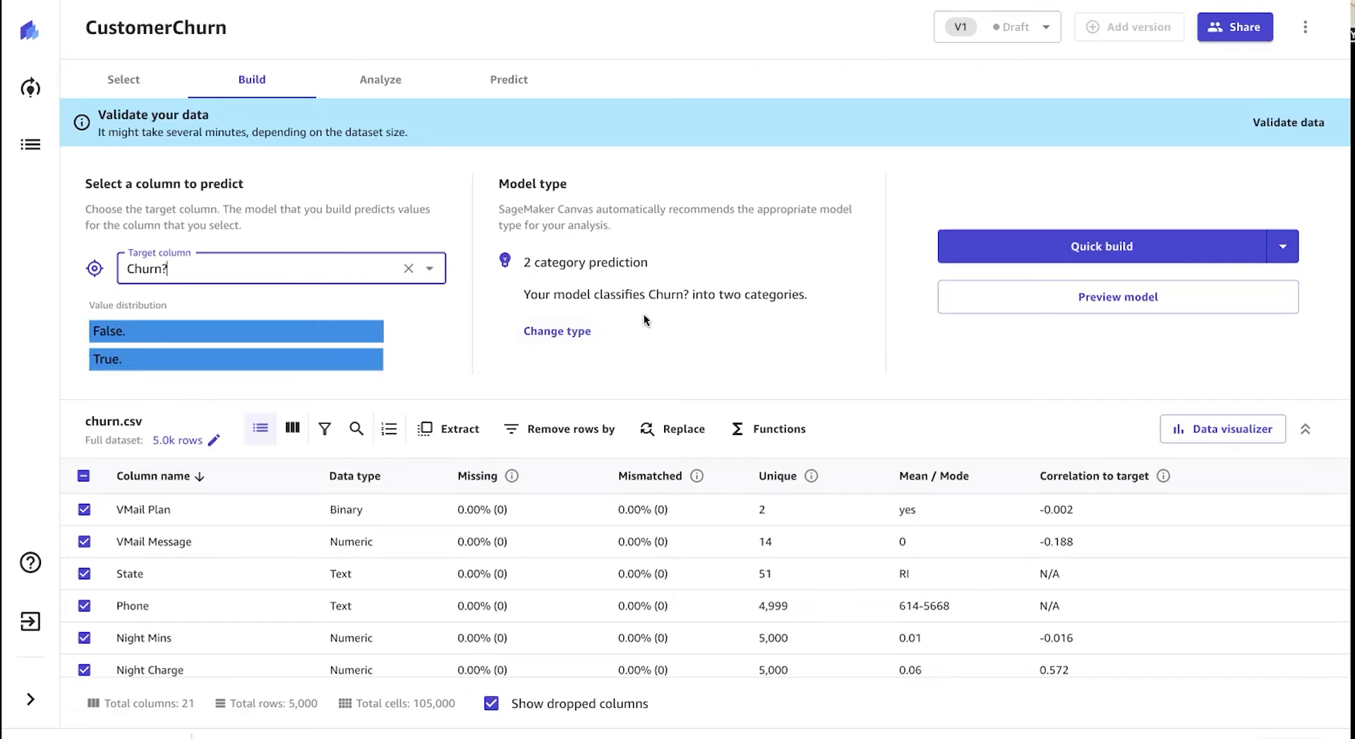
pyautogui.tripleClick(564, 262)
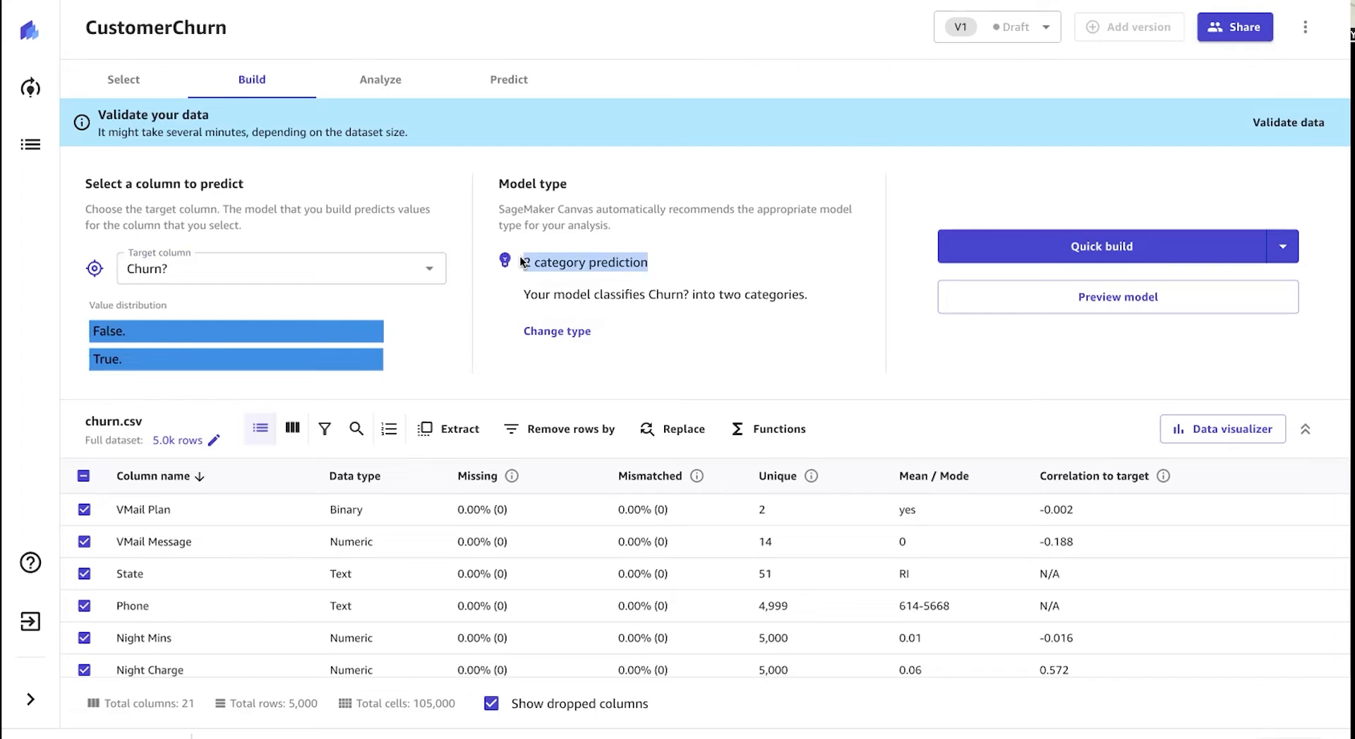
pyautogui.hotkey('ctrl', 'Tab')
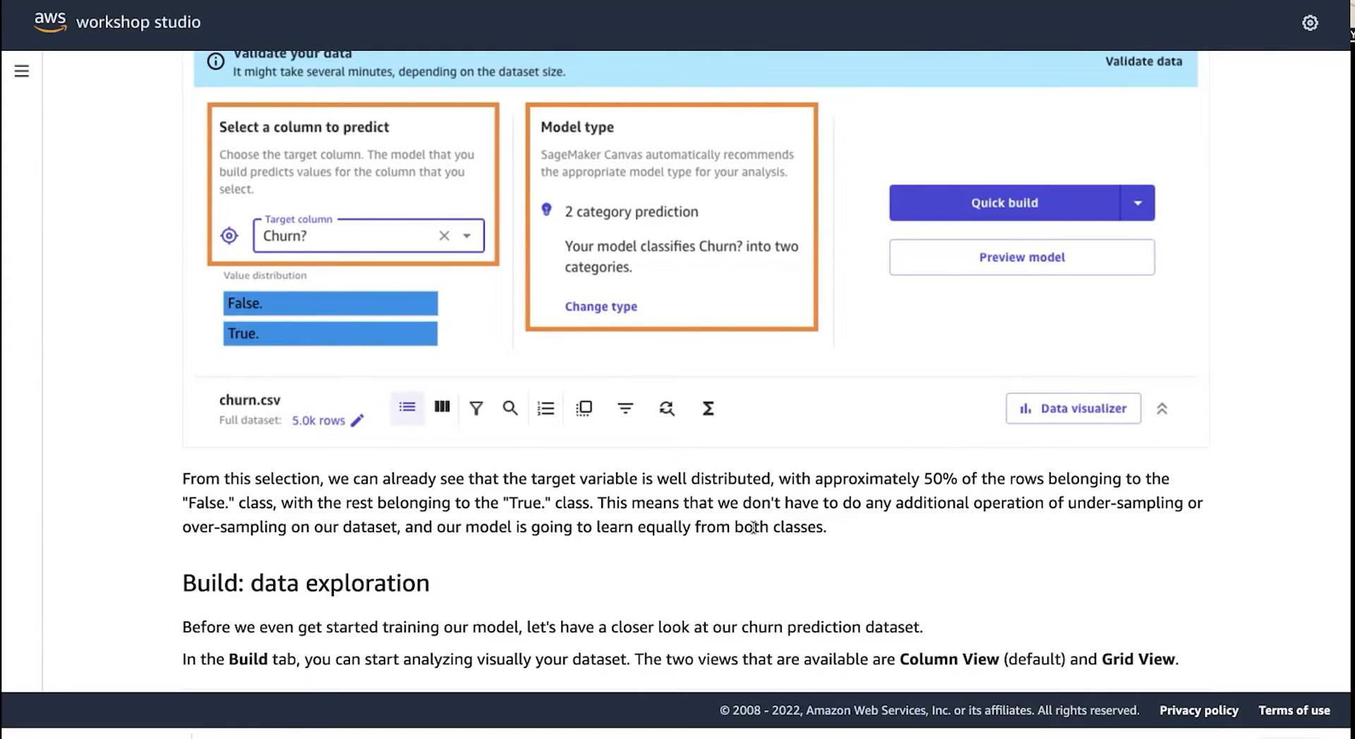
pyautogui.scroll(-3, 753, 527)
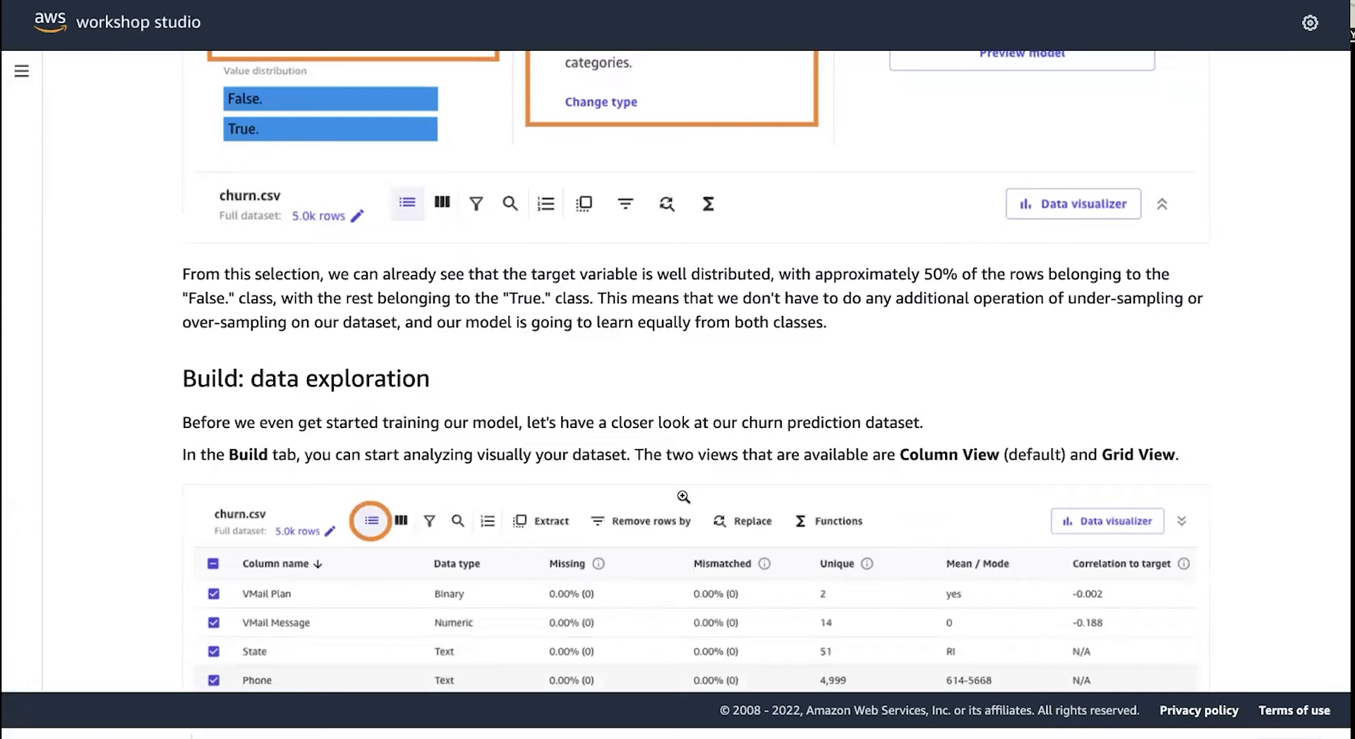
pyautogui.scroll(-4, 683, 497)
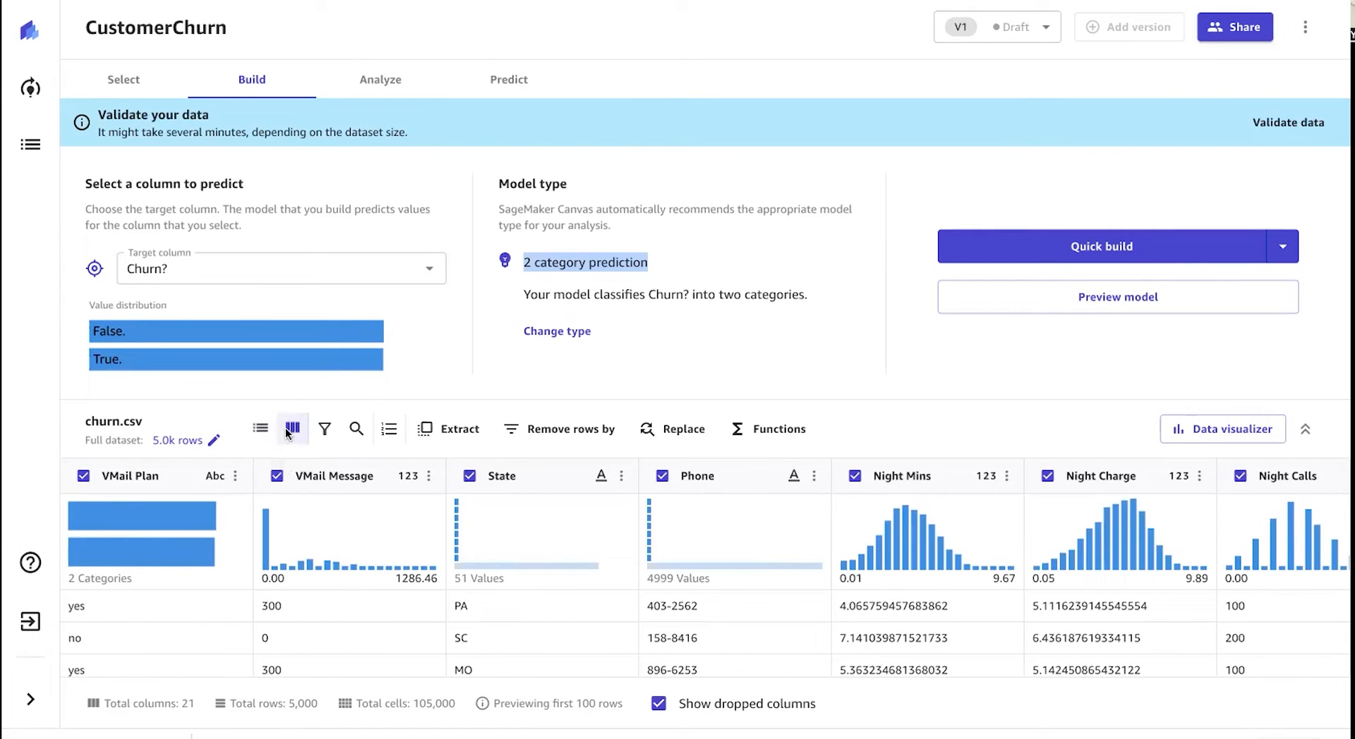
# Step: Look through the columns' distribution charts in Grid View and return to Column View
pyautogui.hscroll(3, 706, 536)
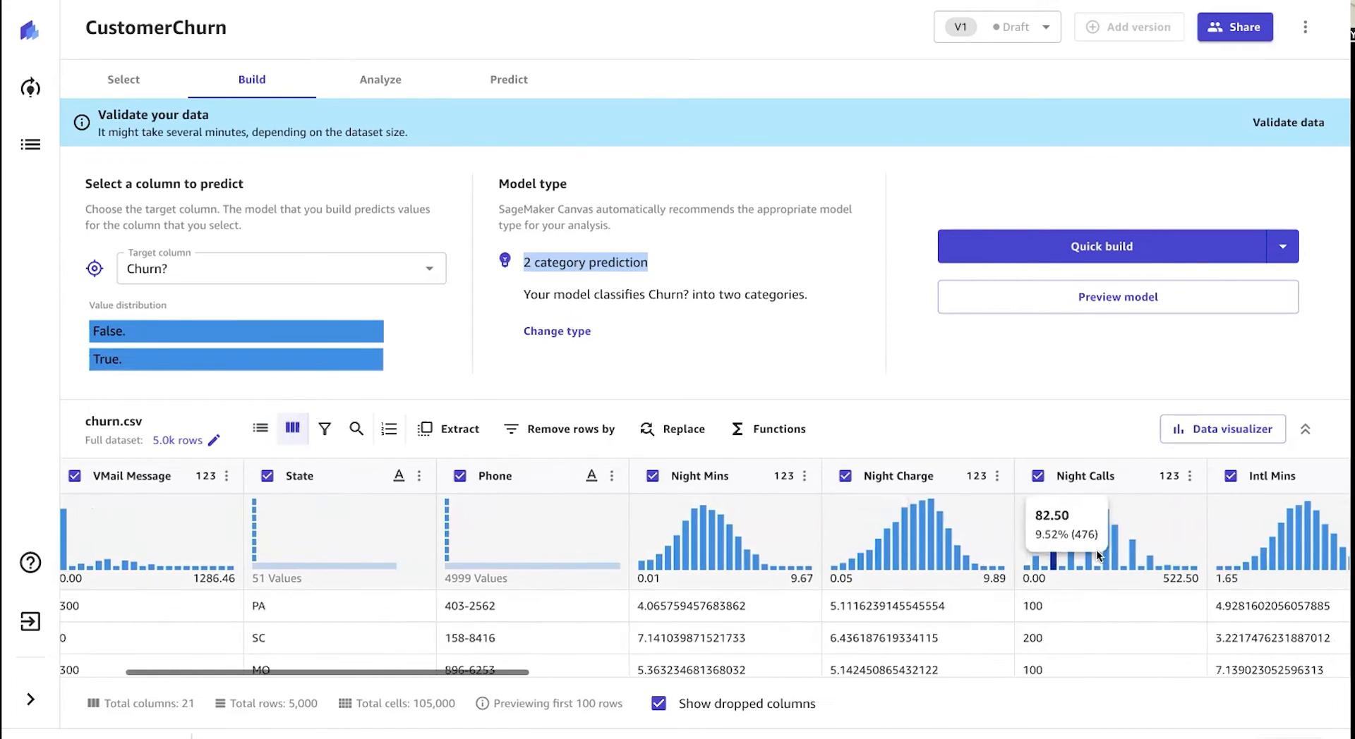
pyautogui.hscroll(5, 1155, 568)
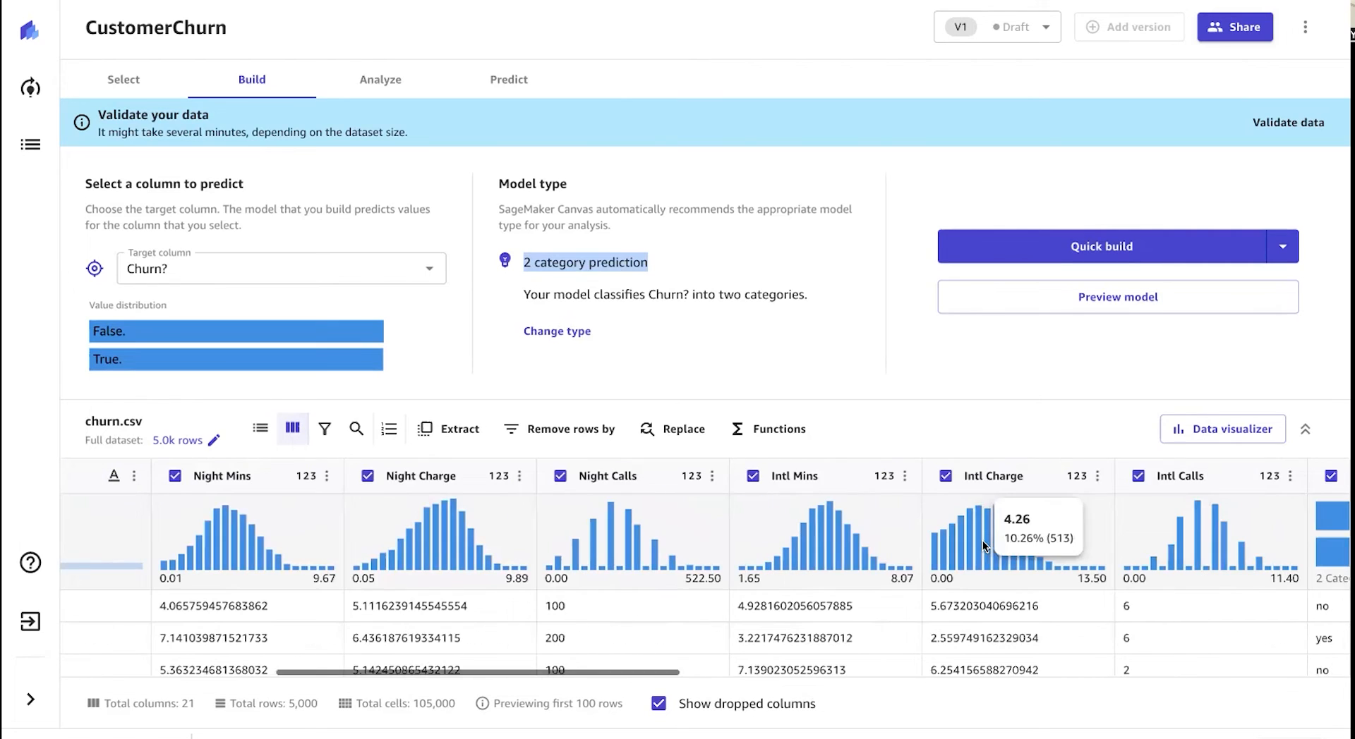
pyautogui.hscroll(2, 1114, 536)
pyautogui.click(260, 431)
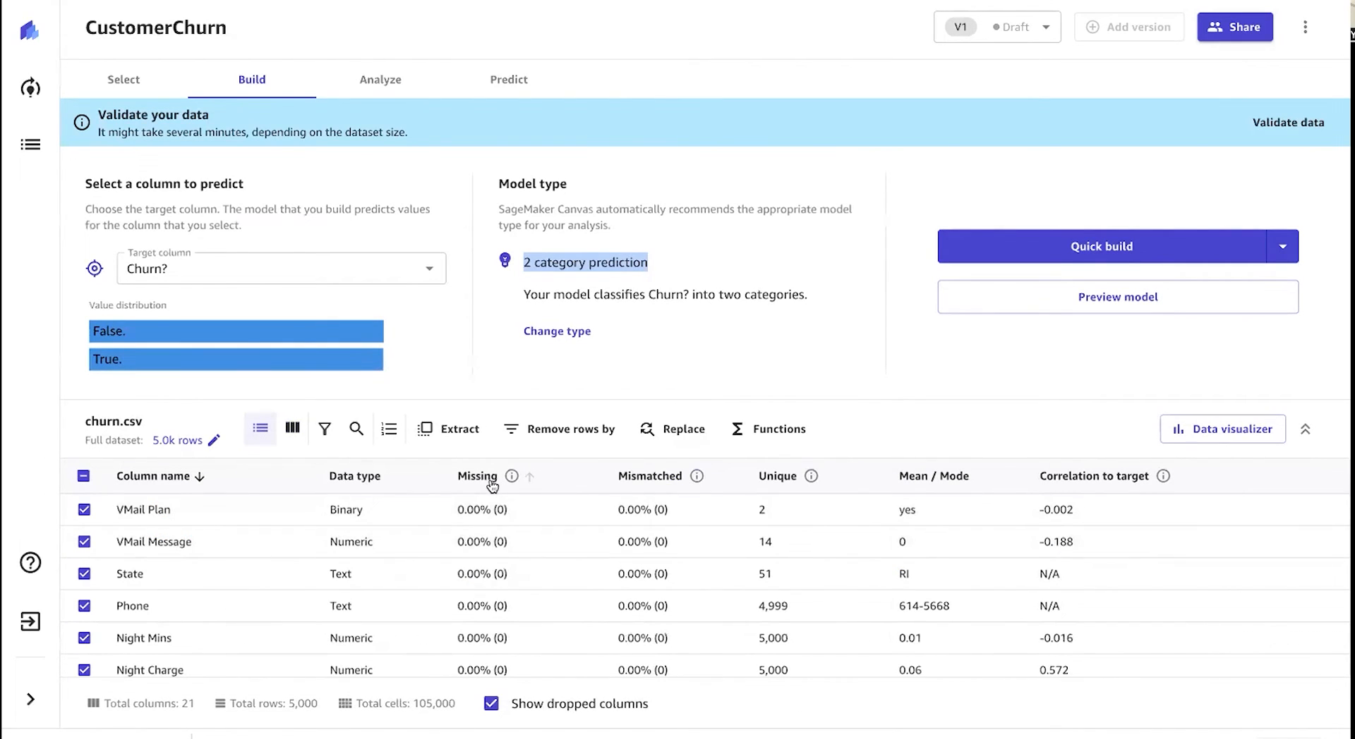
# Step: Drop the Night Calls column from the model's input data
pyautogui.scroll(-2, 498, 585)
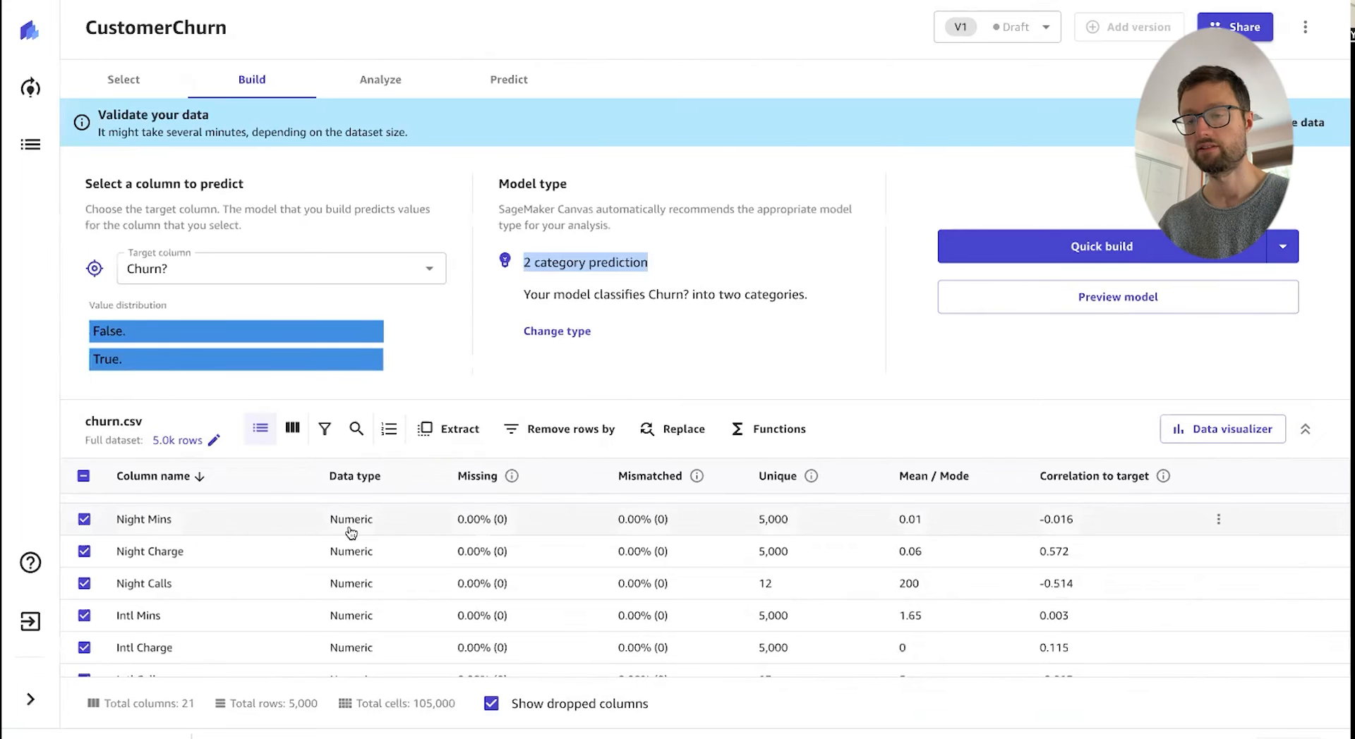
pyautogui.click(84, 584)
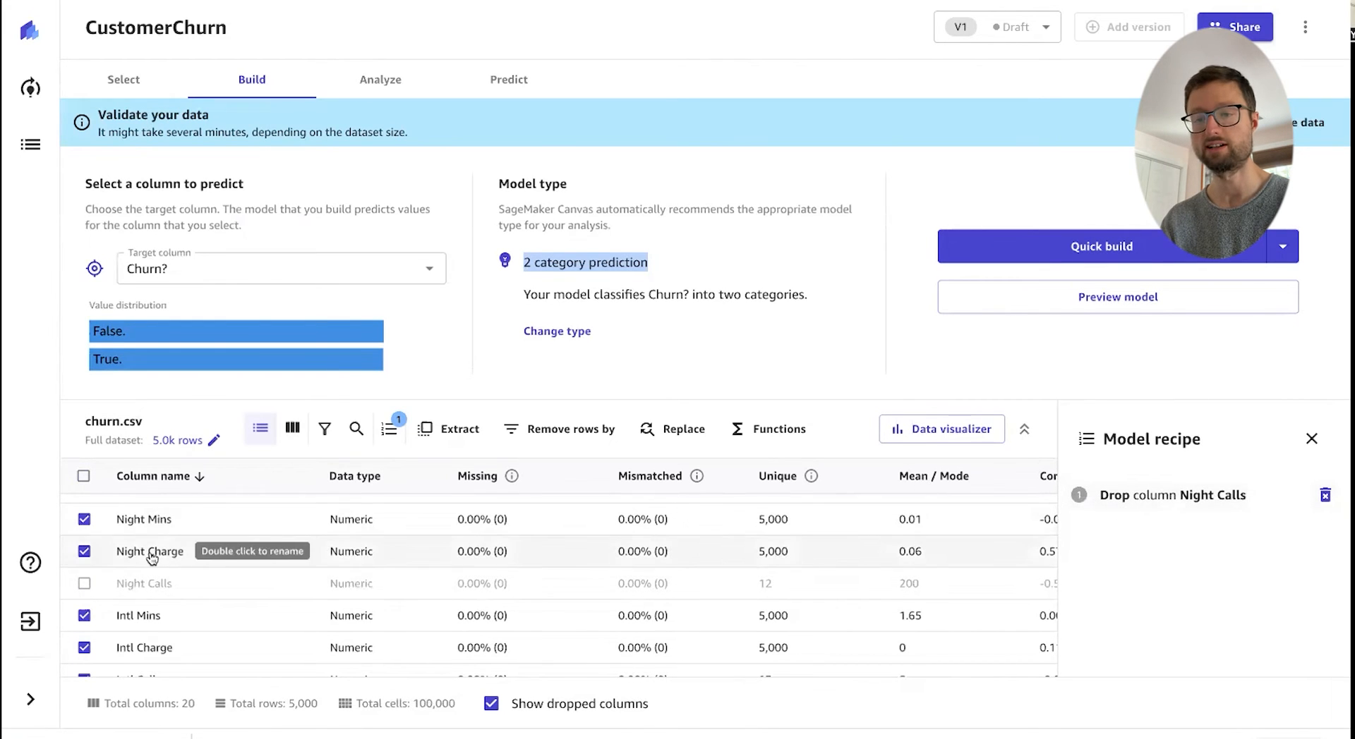
# Step: Restore the Night Calls column to the model's input data and open the data visualizer
pyautogui.click(84, 584)
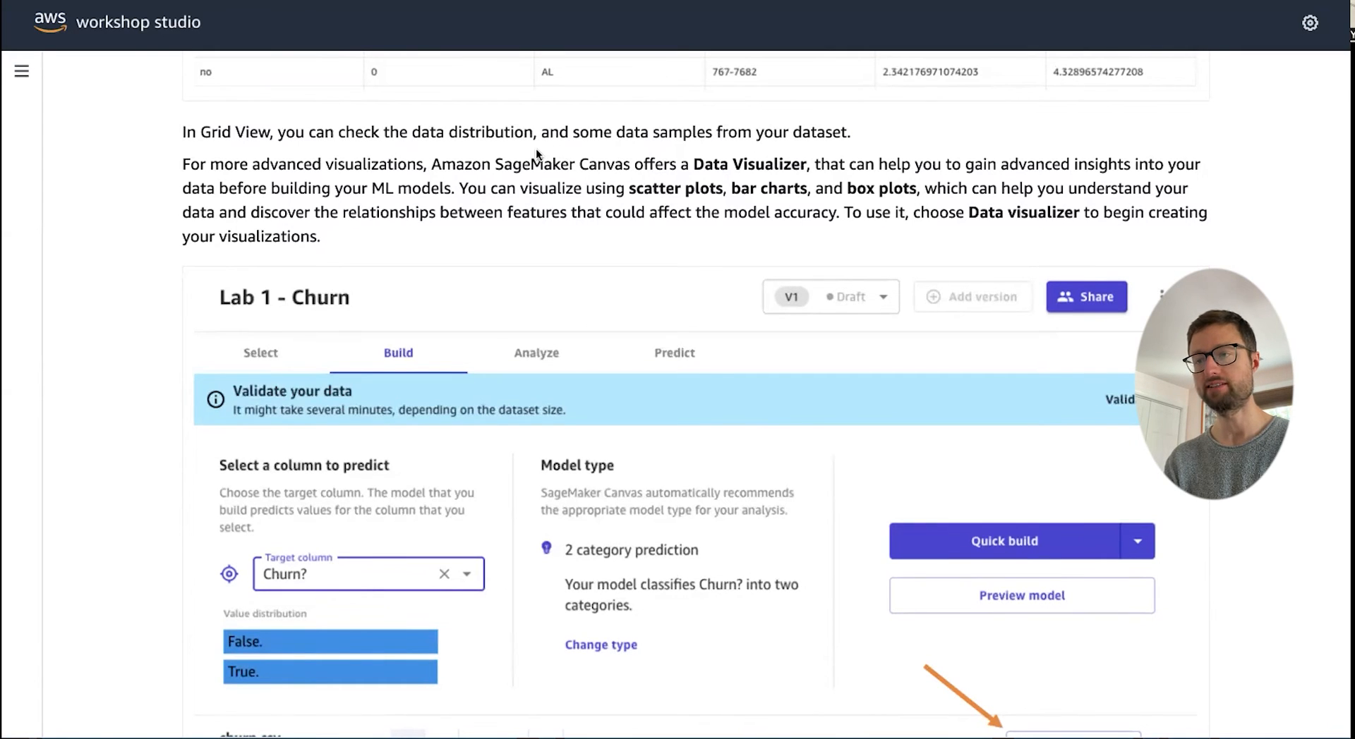
pyautogui.scroll(-1, 358, 110)
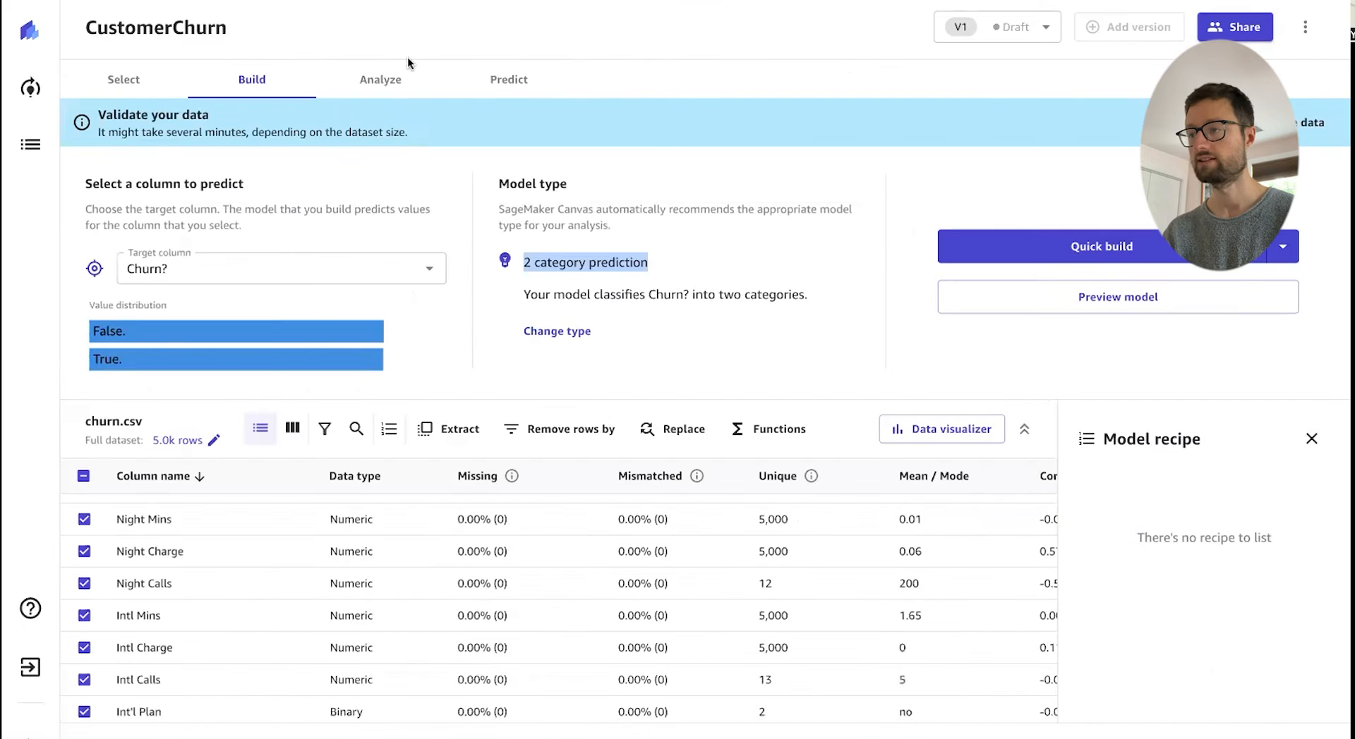
pyautogui.click(1311, 438)
pyautogui.click(1196, 434)
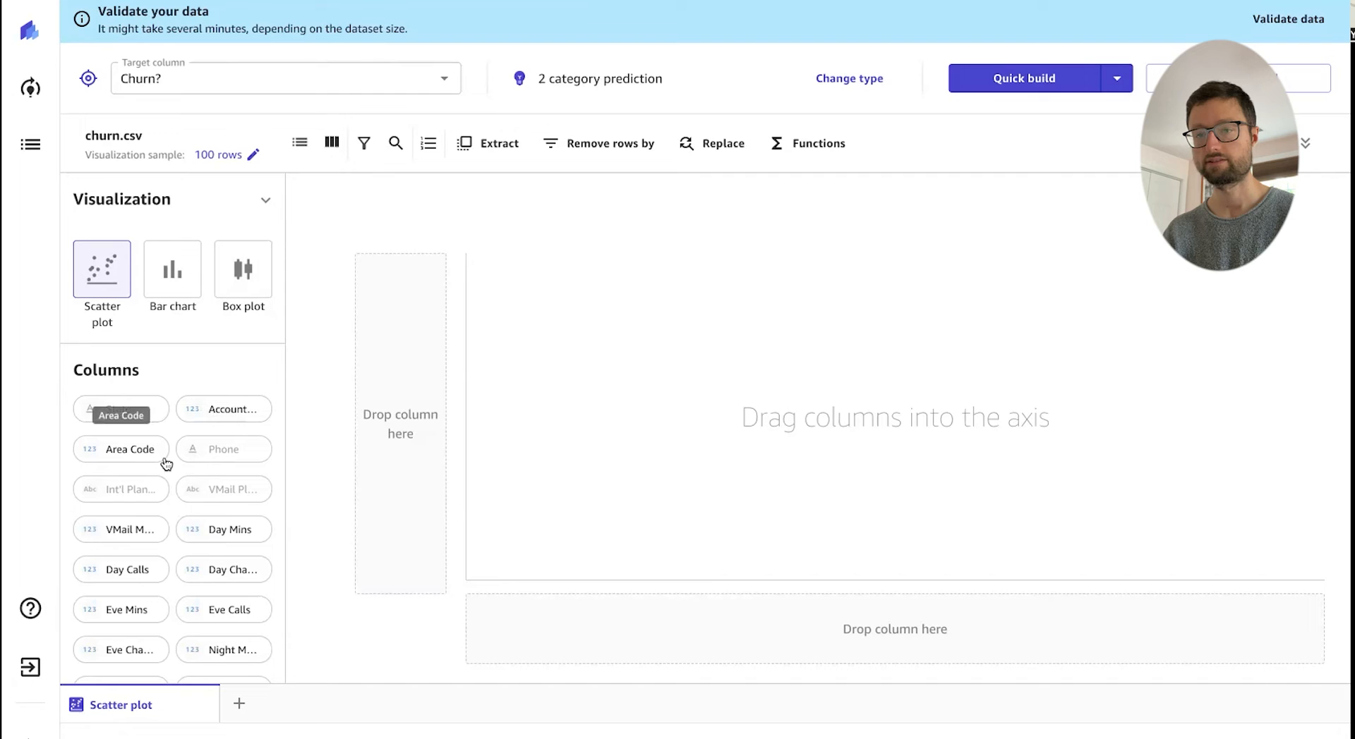
# Step: Set up a trial scatter plot with Eve Mins on the Y axis and Area Code on the X axis
pyautogui.moveTo(240, 663); pyautogui.dragTo(390, 465)
pyautogui.moveTo(124, 609); pyautogui.dragTo(352, 487)
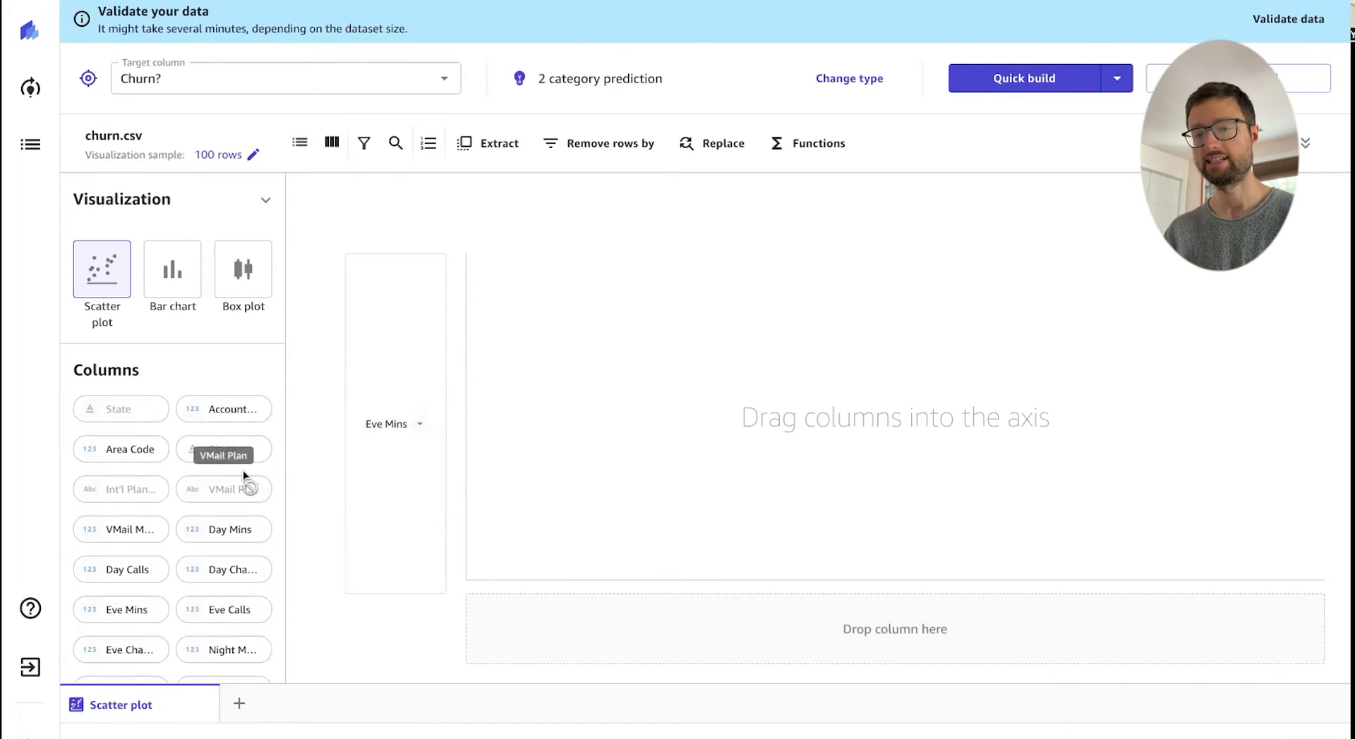
pyautogui.moveTo(134, 449); pyautogui.dragTo(557, 620)
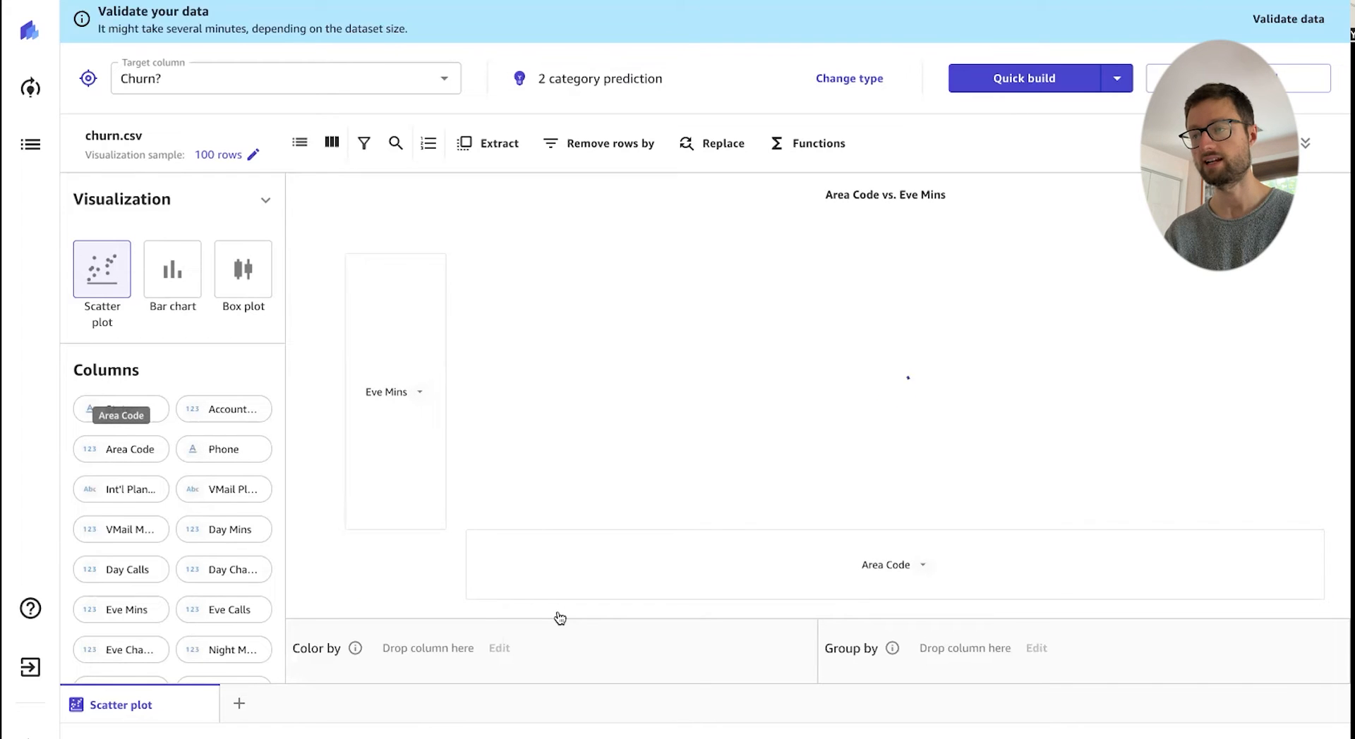
# Step: Switch to a bar chart with Day Mins on the Y axis and Eve Calls on the X axis
pyautogui.click(178, 277)
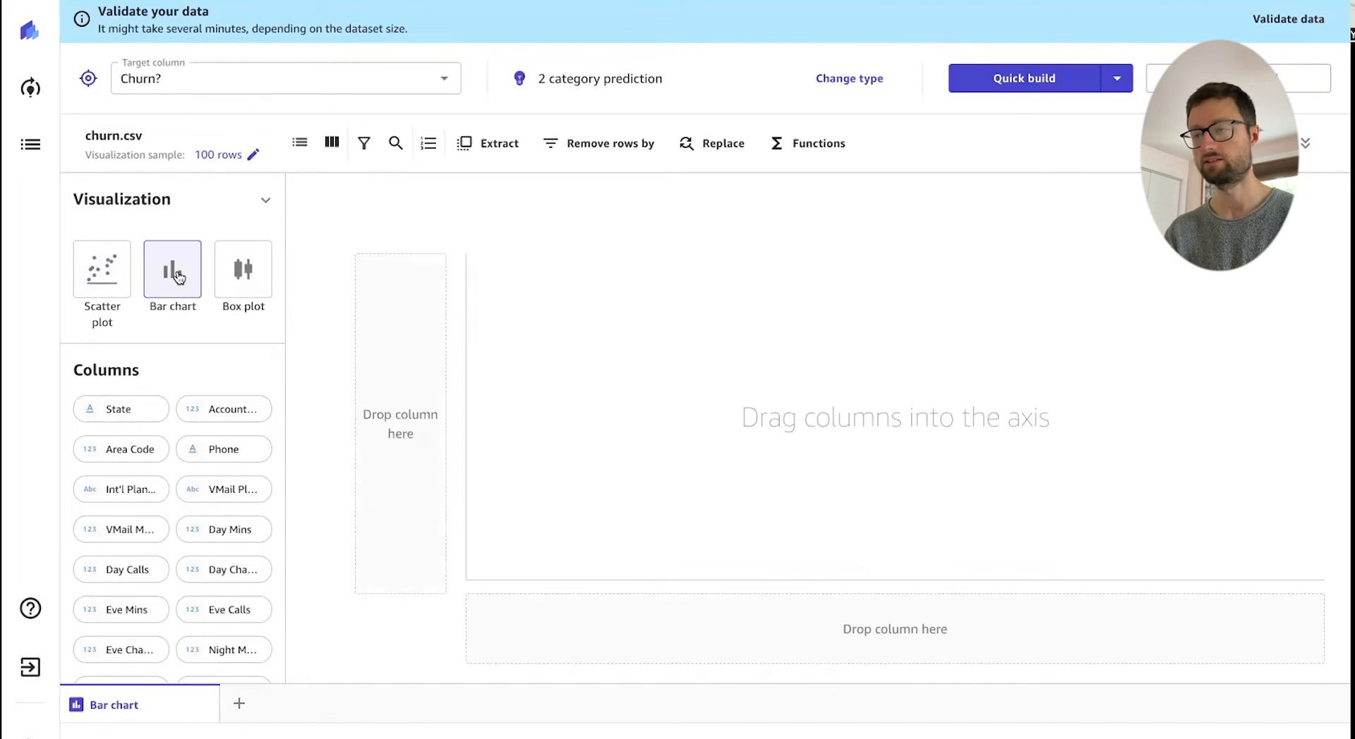
pyautogui.moveTo(218, 451); pyautogui.dragTo(349, 487)
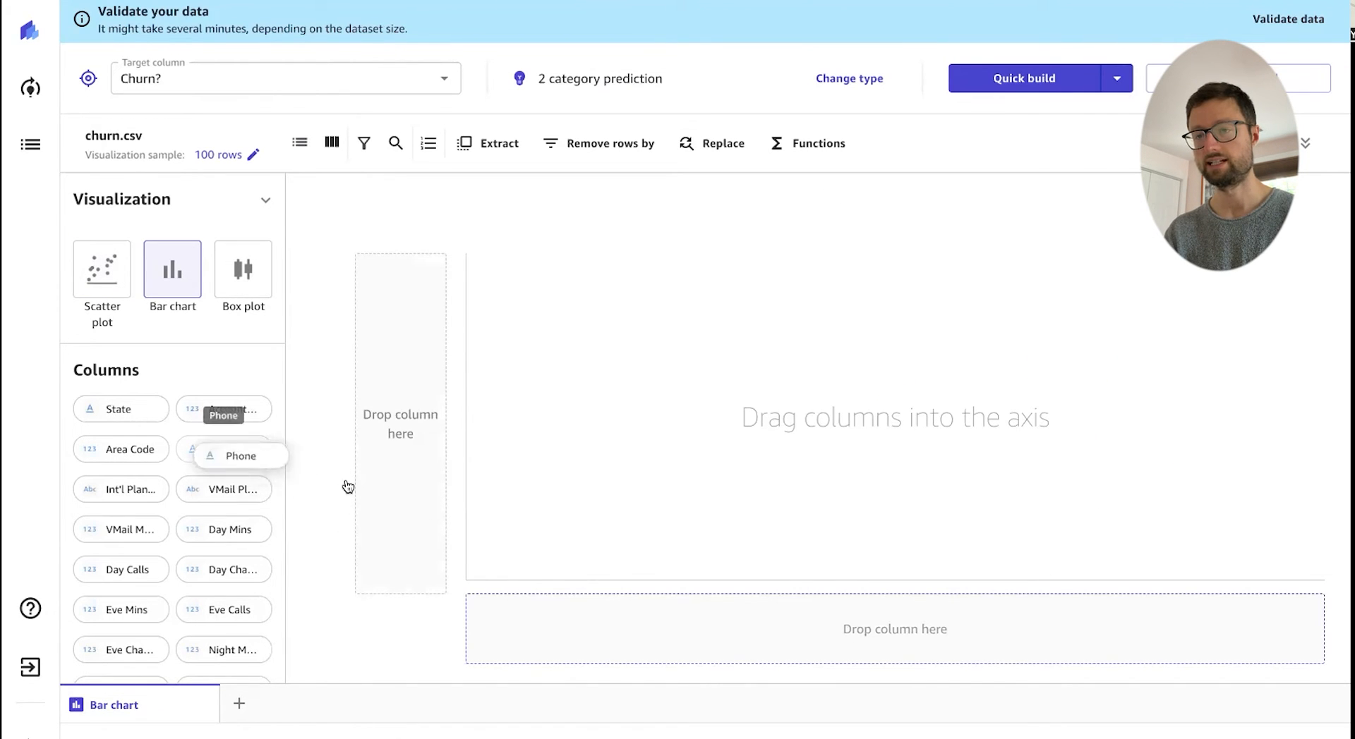
pyautogui.moveTo(224, 462); pyautogui.dragTo(409, 466)
pyautogui.moveTo(227, 532); pyautogui.dragTo(387, 513)
pyautogui.moveTo(230, 609); pyautogui.dragTo(596, 637)
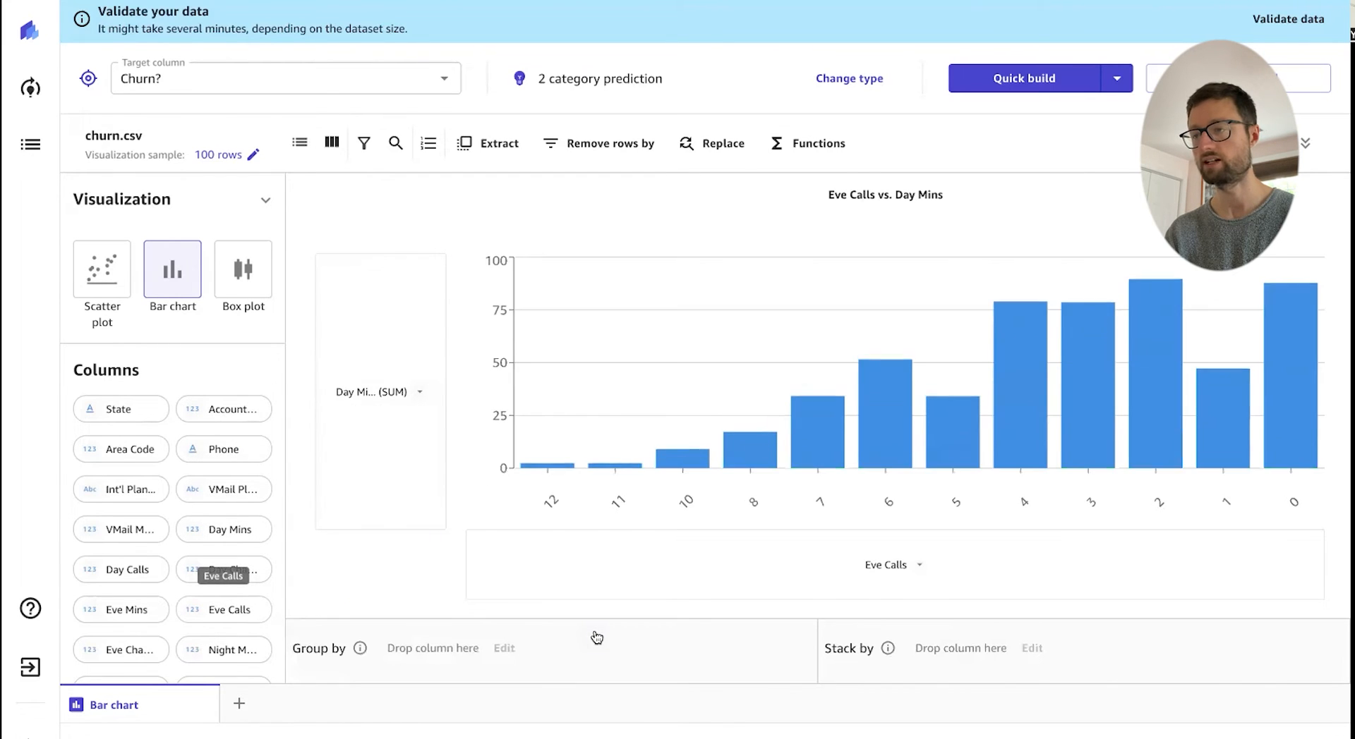
# Step: Set up a box plot with Day Mins on the Y axis and Night Mins on the X axis
pyautogui.click(242, 266)
pyautogui.moveTo(230, 530); pyautogui.dragTo(395, 494)
# Step: Look at the random sample size setting and the new-column formula options without changing anything, and return to the data visualizer
pyautogui.click(238, 155)
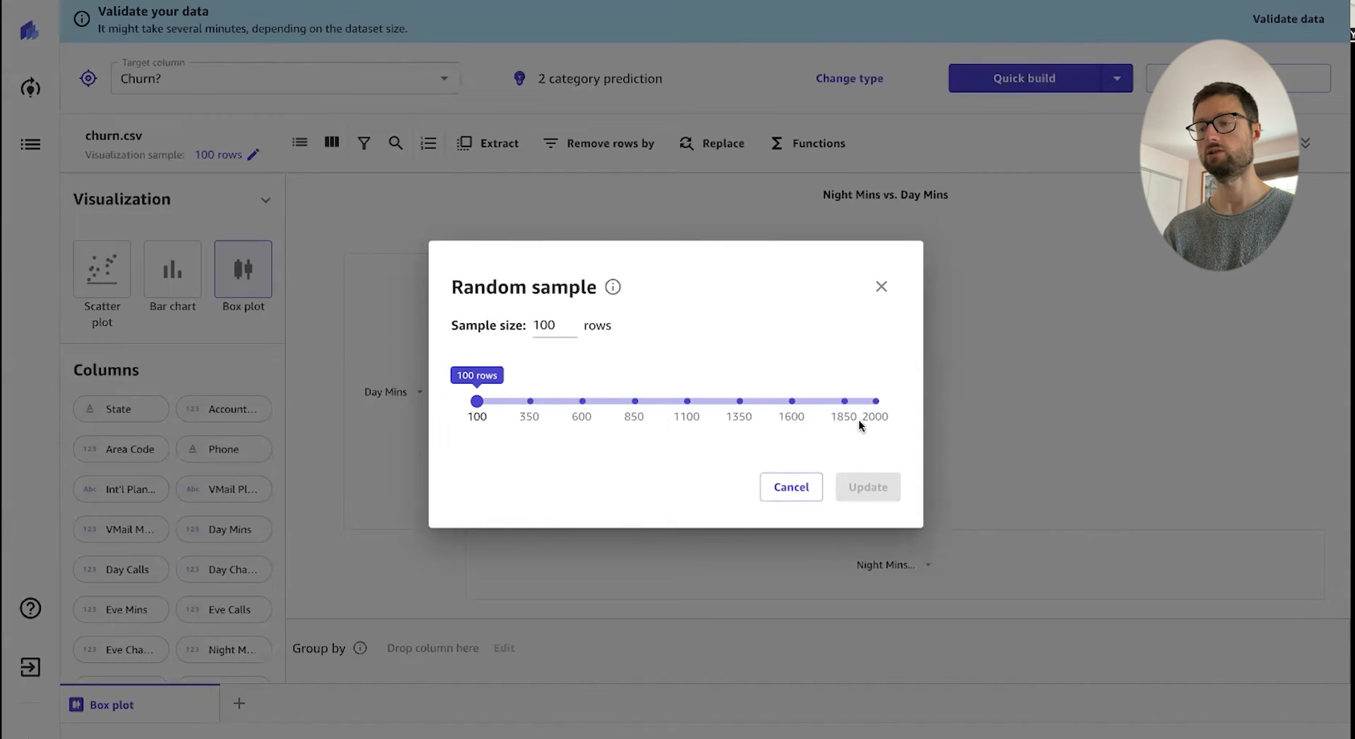
pyautogui.click(882, 289)
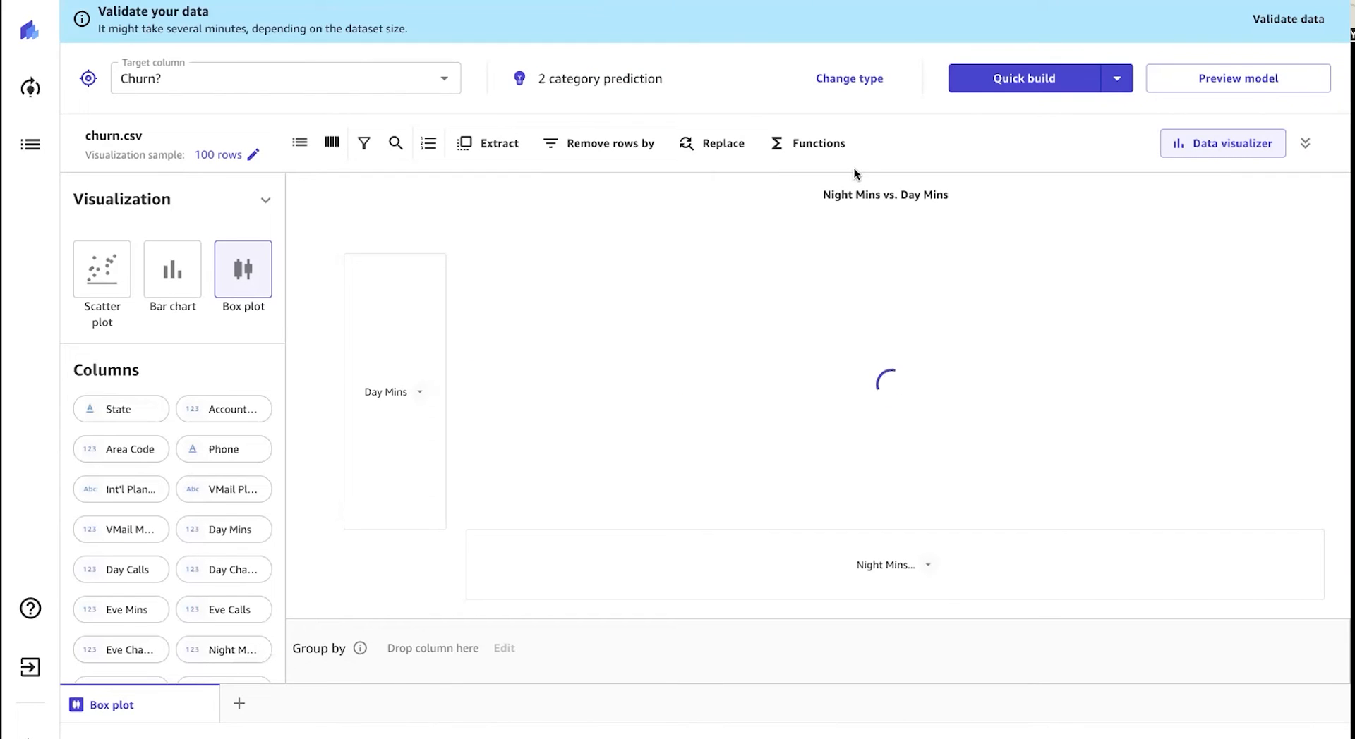
pyautogui.click(803, 146)
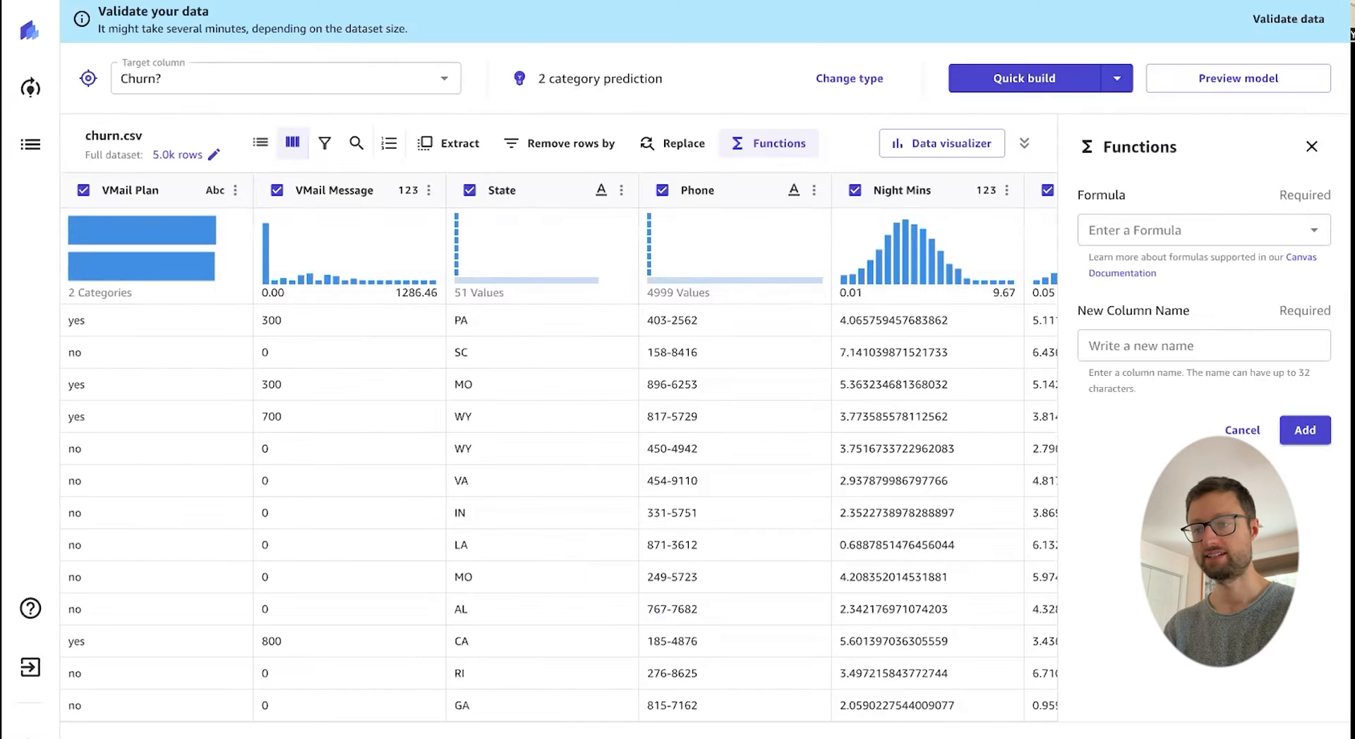
pyautogui.click(947, 144)
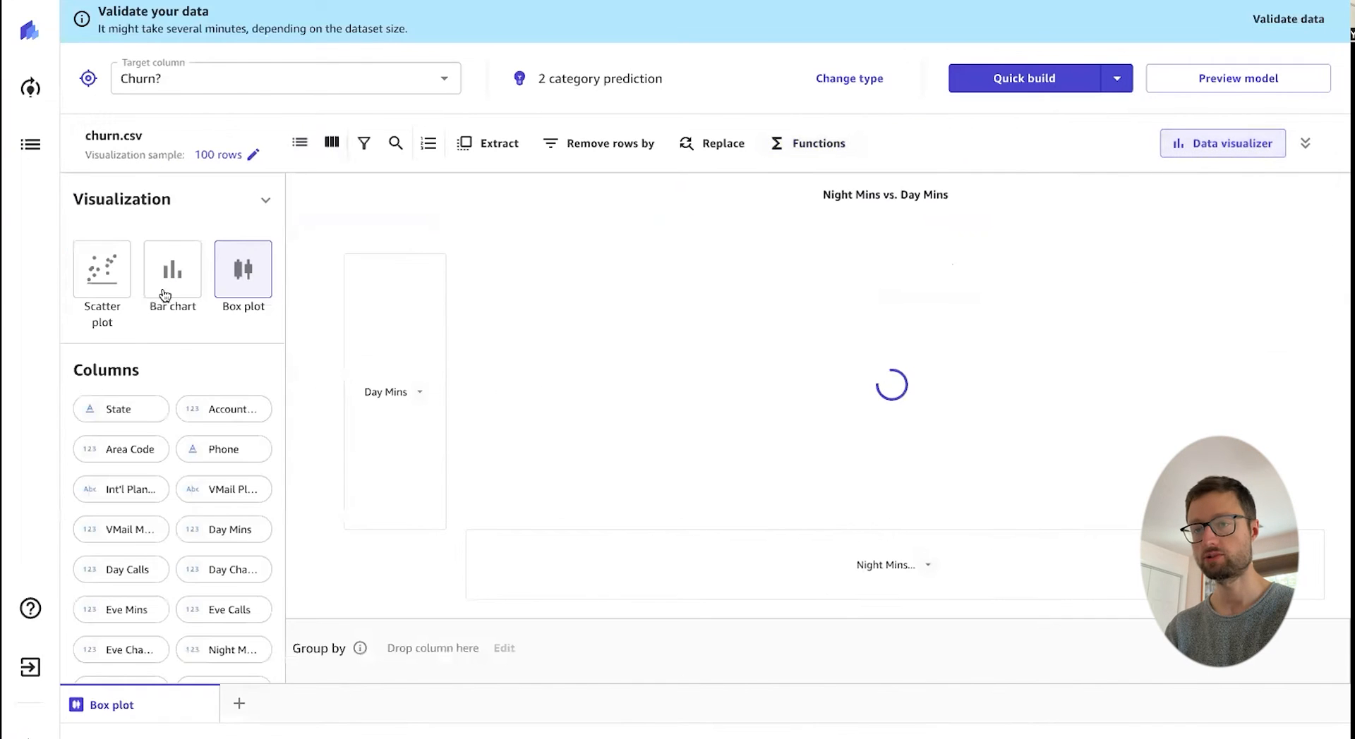
# Step: Following the lab notes, create a scatter plot with Day Charge on the Y axis and Day Mins on the X axis
pyautogui.click(98, 281)
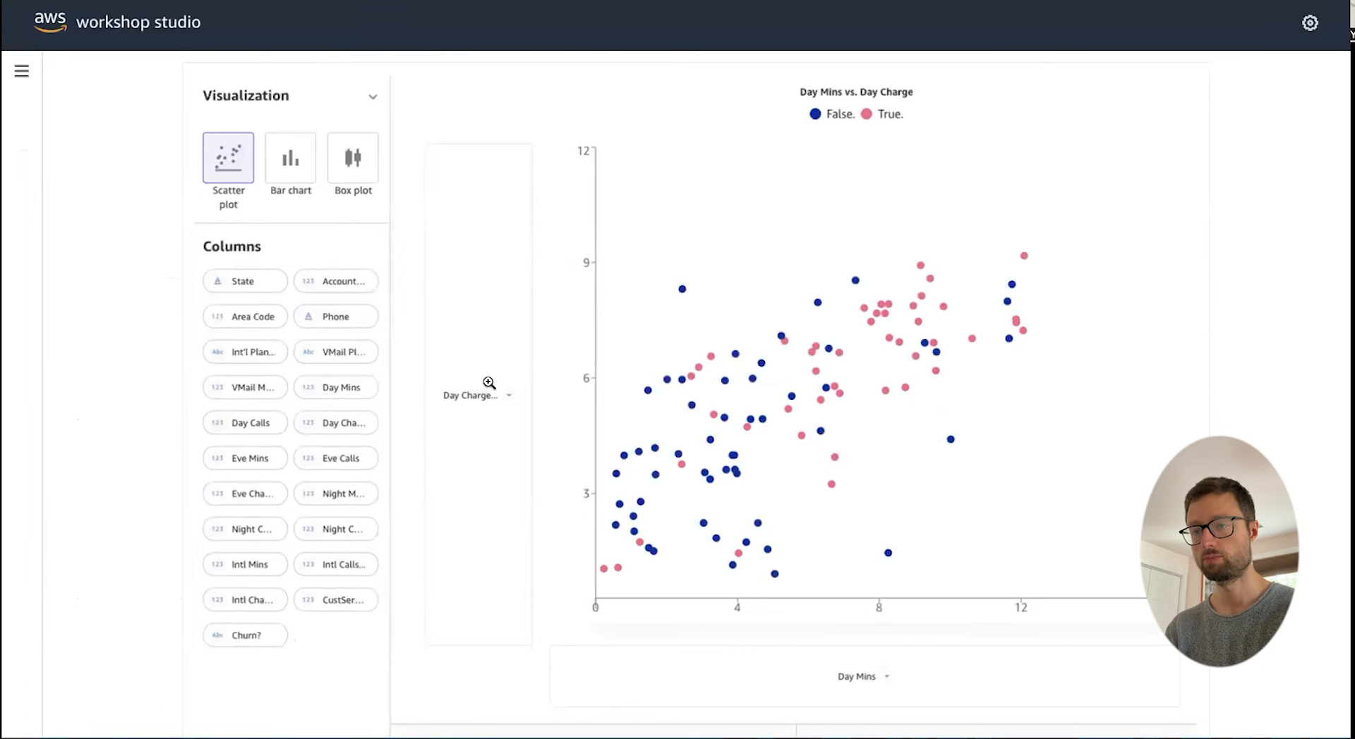
pyautogui.click(486, 382)
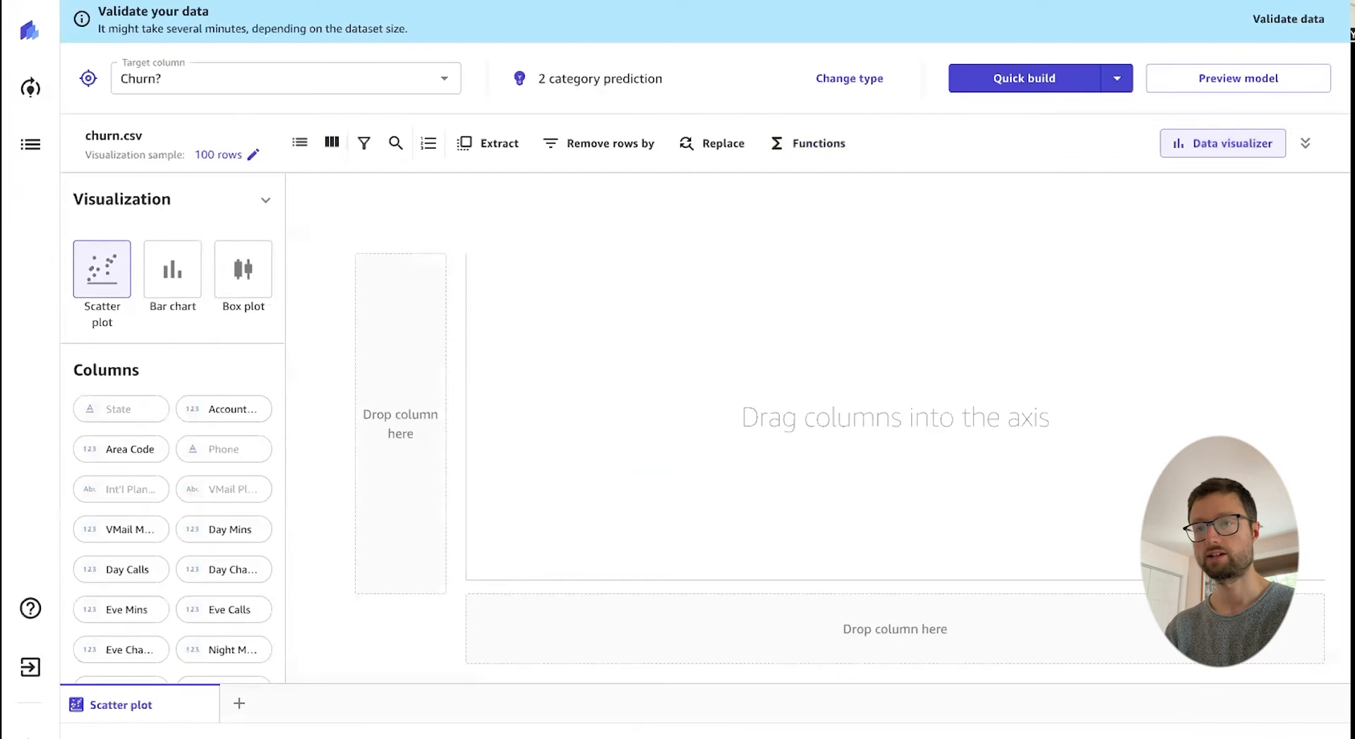
pyautogui.scroll(-2, 176, 431)
pyautogui.moveTo(185, 528); pyautogui.dragTo(366, 486)
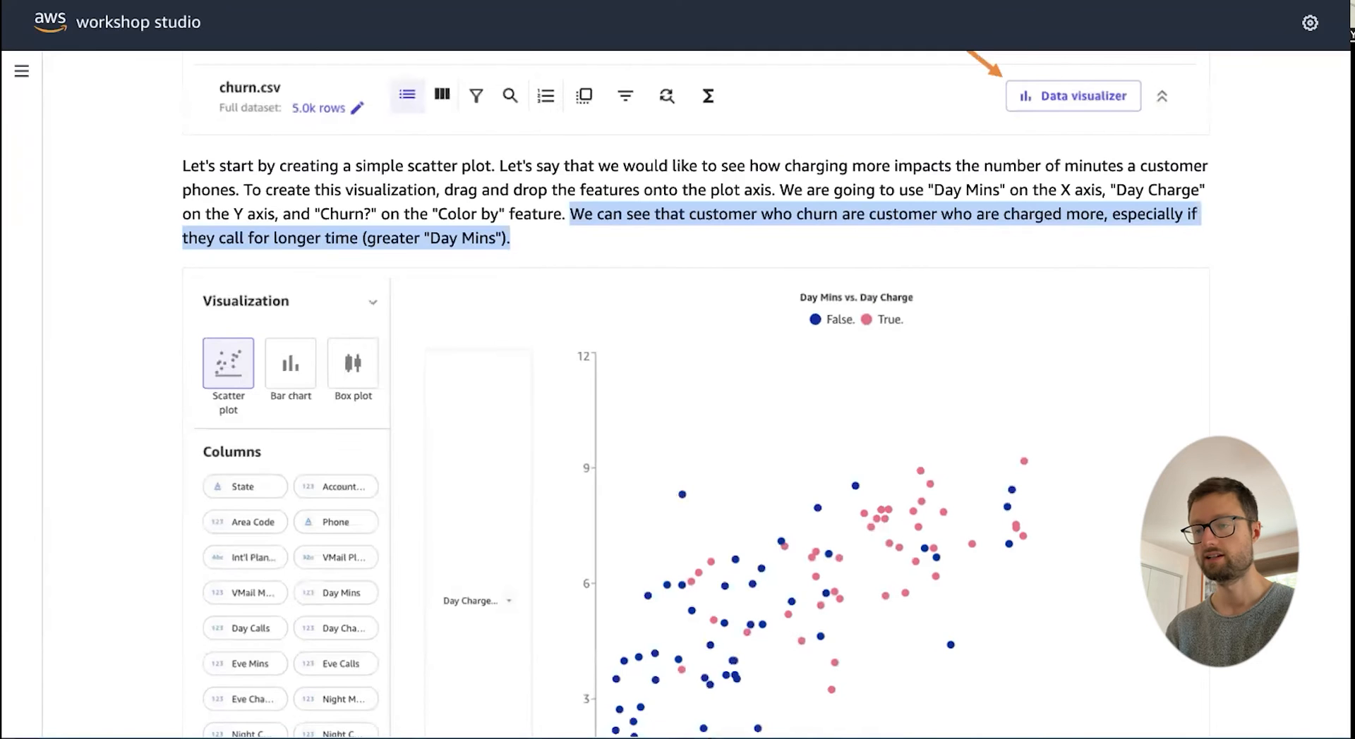
pyautogui.scroll(-2, 596, 290)
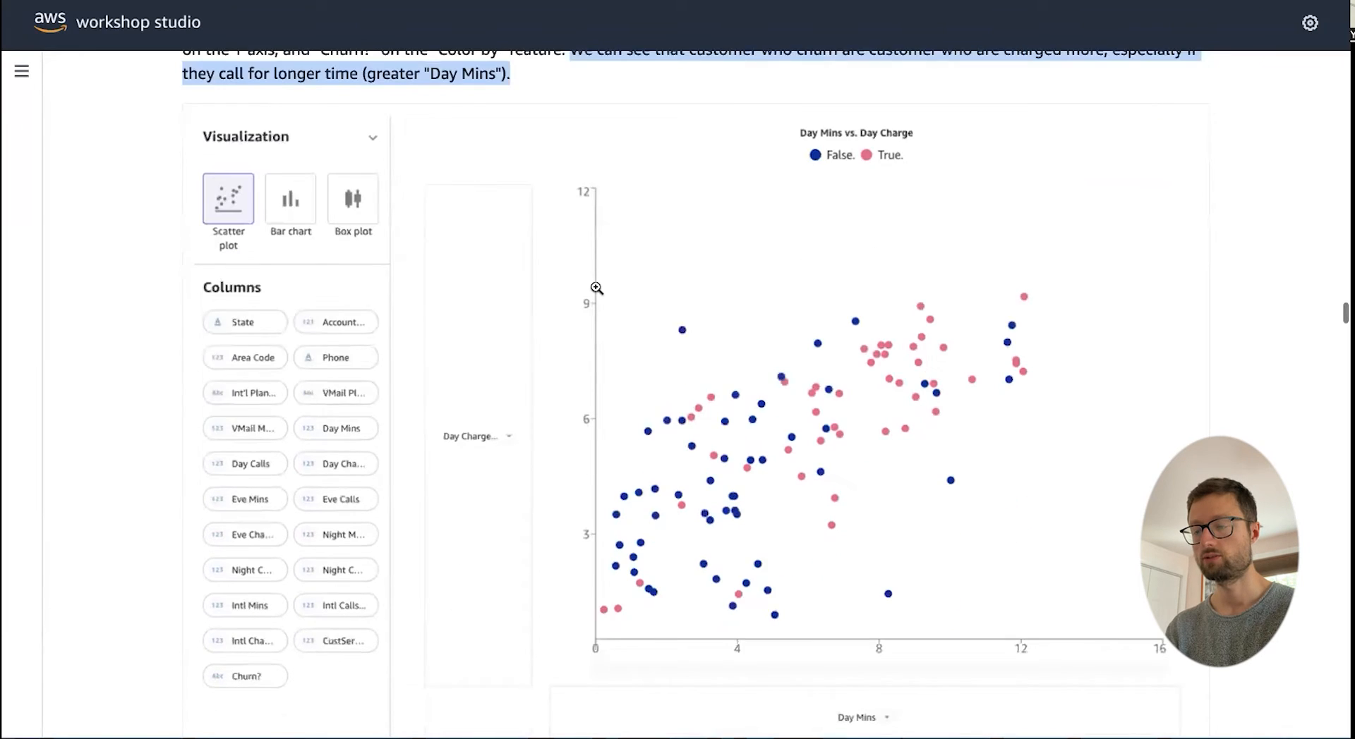
pyautogui.scroll(2, 597, 289)
pyautogui.scroll(-3, 838, 422)
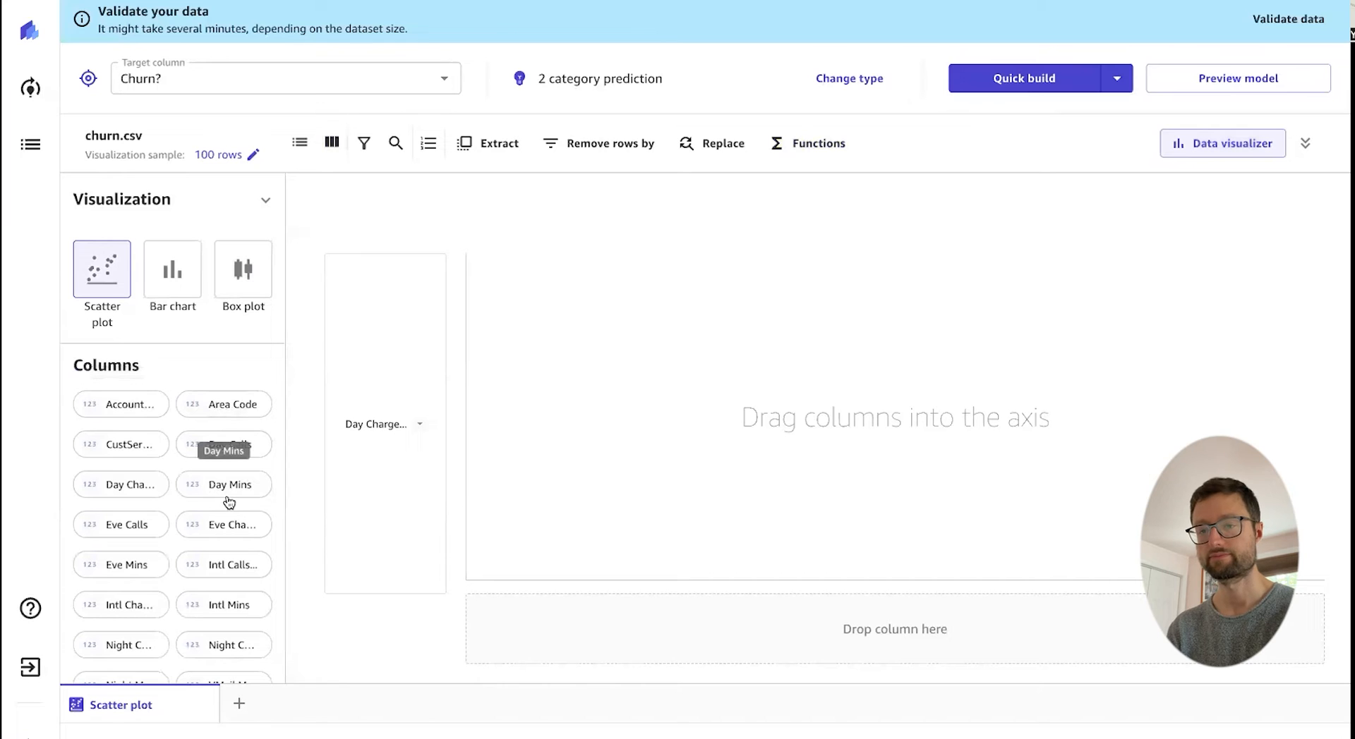
pyautogui.moveTo(229, 493); pyautogui.dragTo(748, 621)
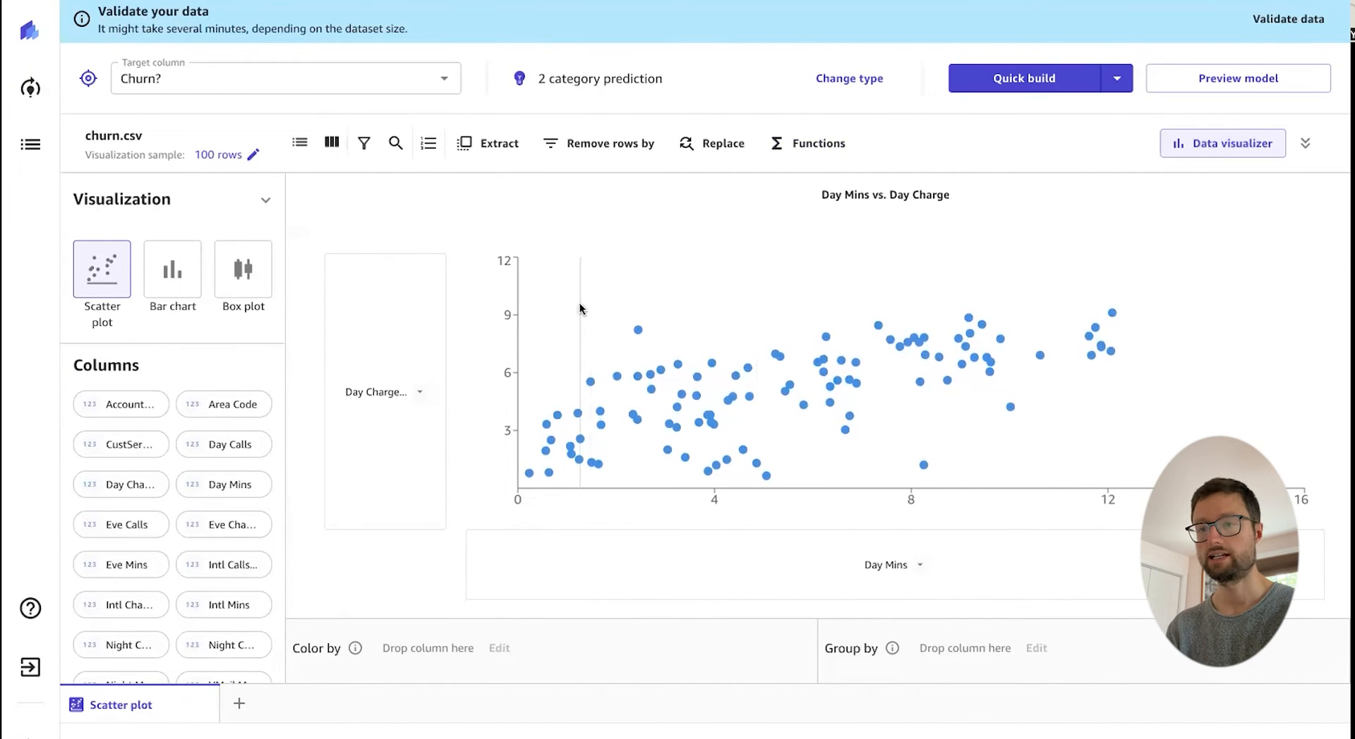
# Step: Color the scatter plot's points by the Churn? column and dismiss the category legend settings
pyautogui.scroll(-1, 212, 536)
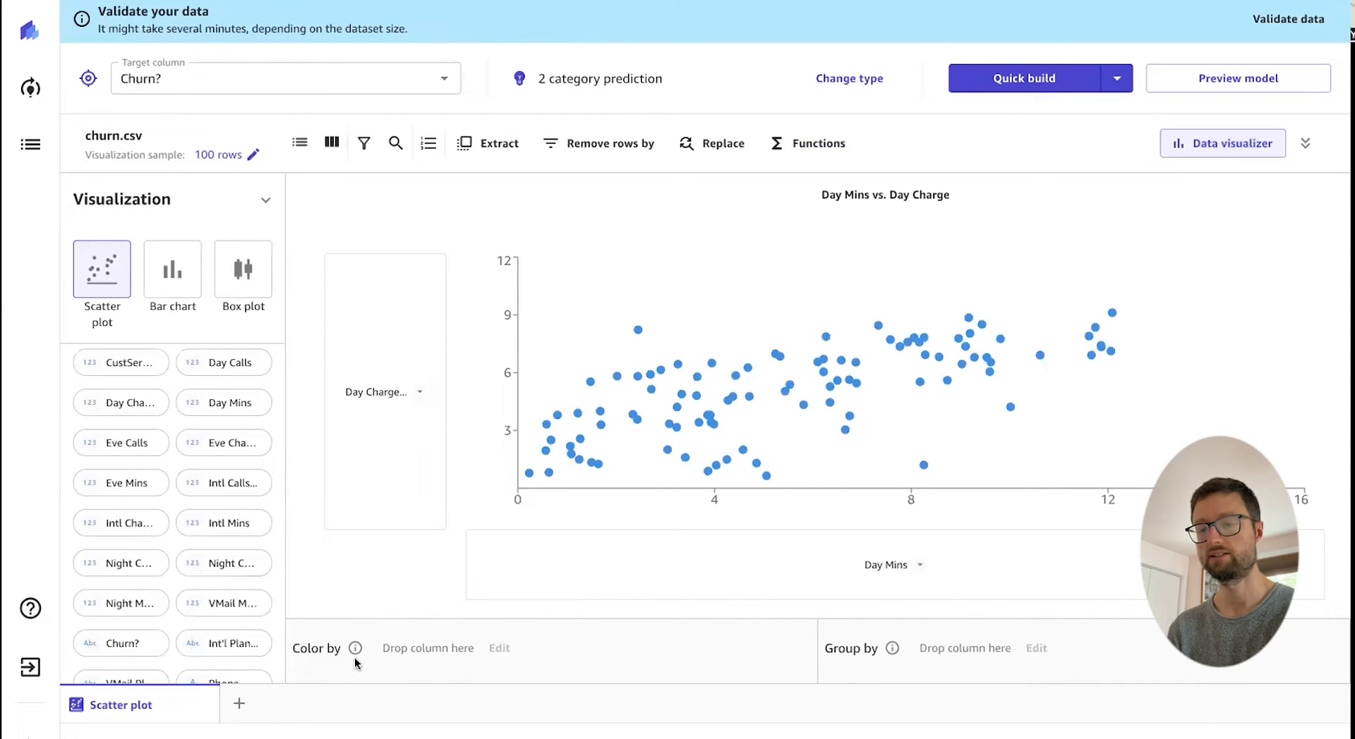
pyautogui.scroll(1, 208, 494)
pyautogui.scroll(-2, 212, 467)
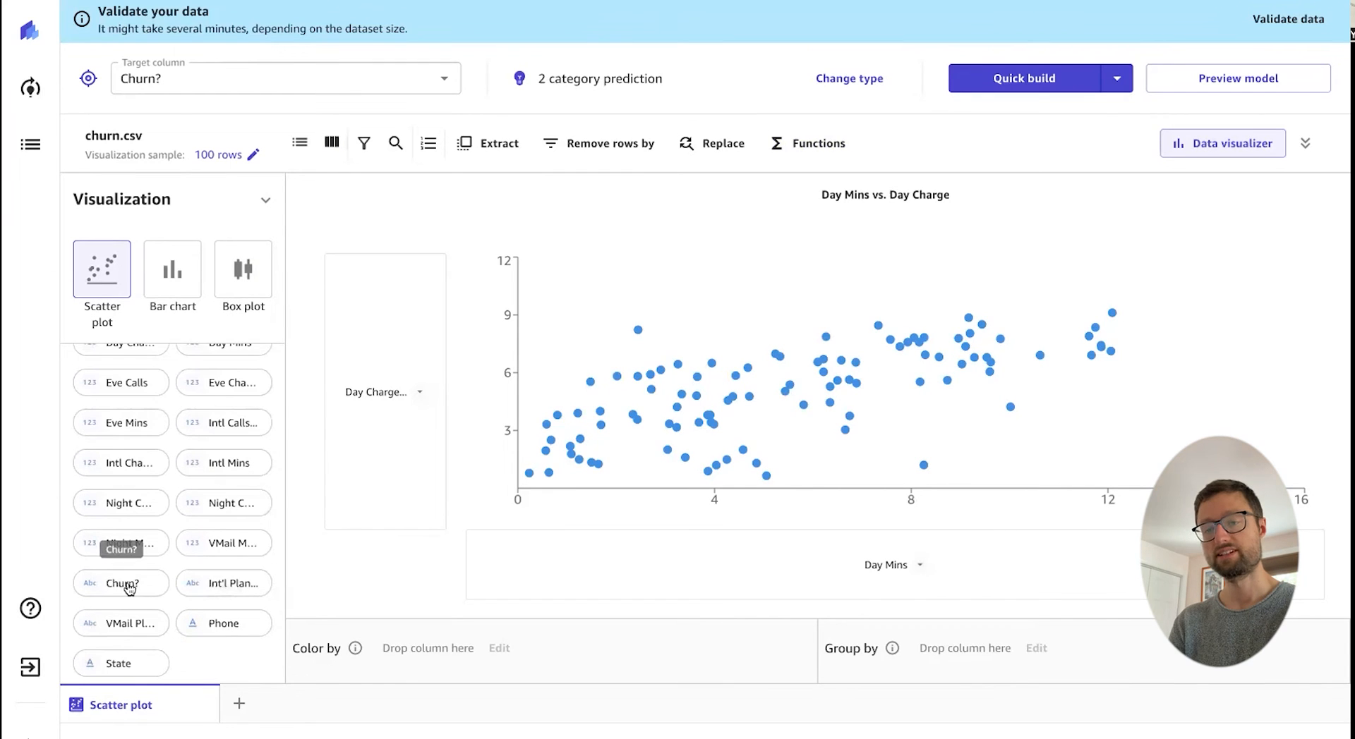
pyautogui.moveTo(131, 586); pyautogui.dragTo(468, 650)
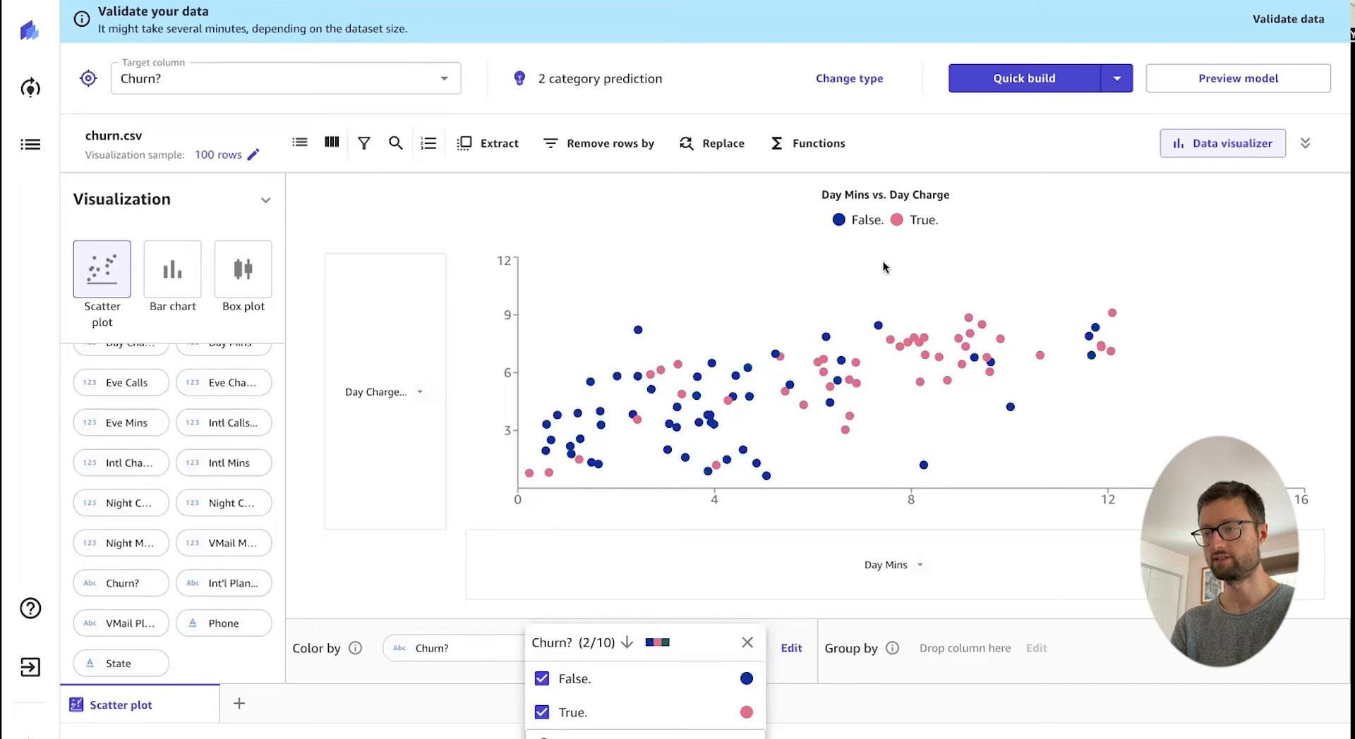
pyautogui.click(800, 261)
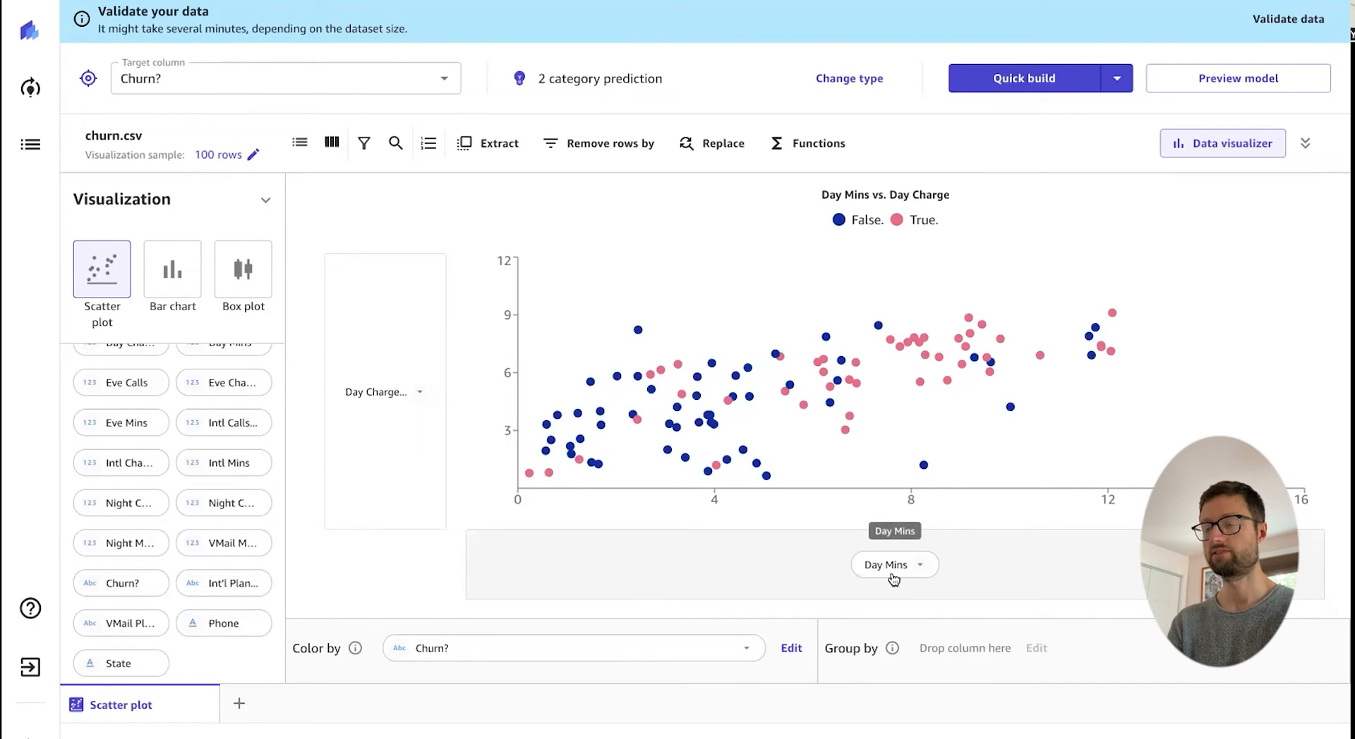
# Step: Following the lab notes, create a bar chart with CustServ Calls on the Y axis and State on the X axis
pyautogui.moveTo(726, 463)
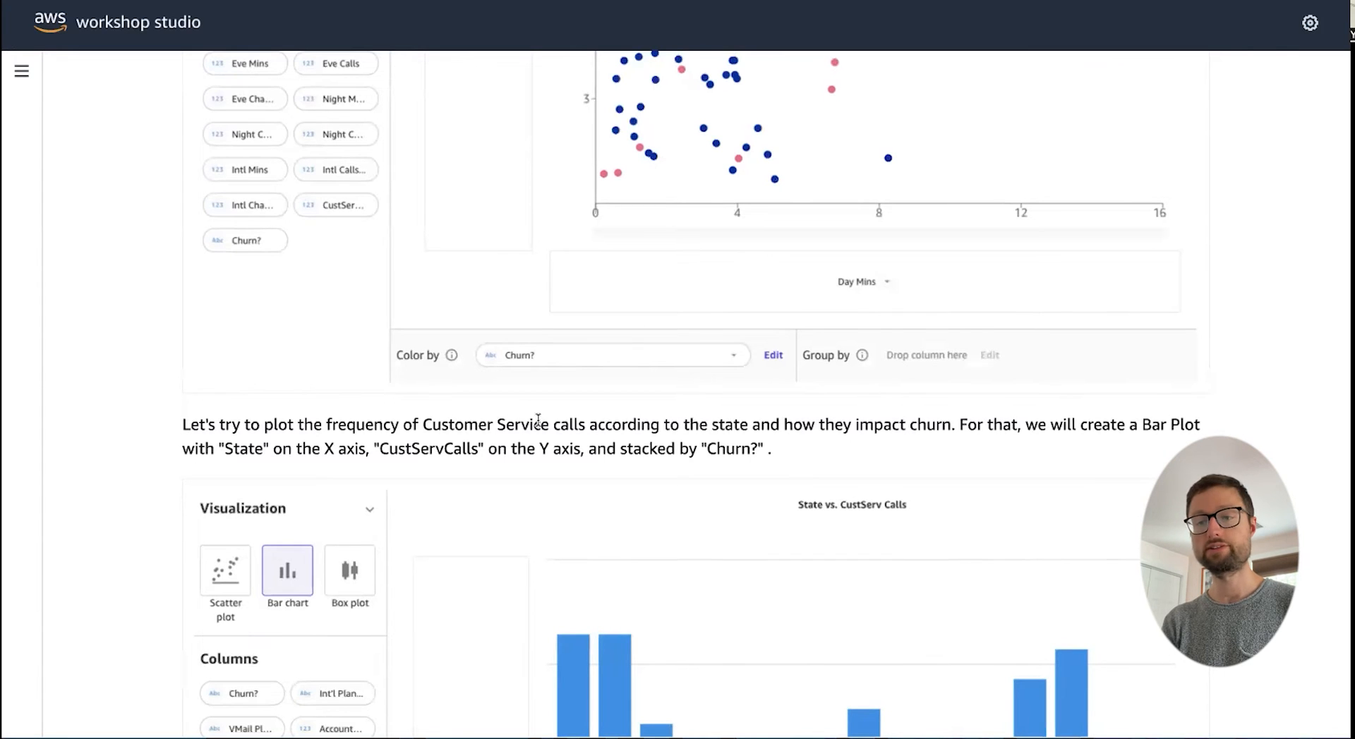
pyautogui.scroll(-4, 537, 420)
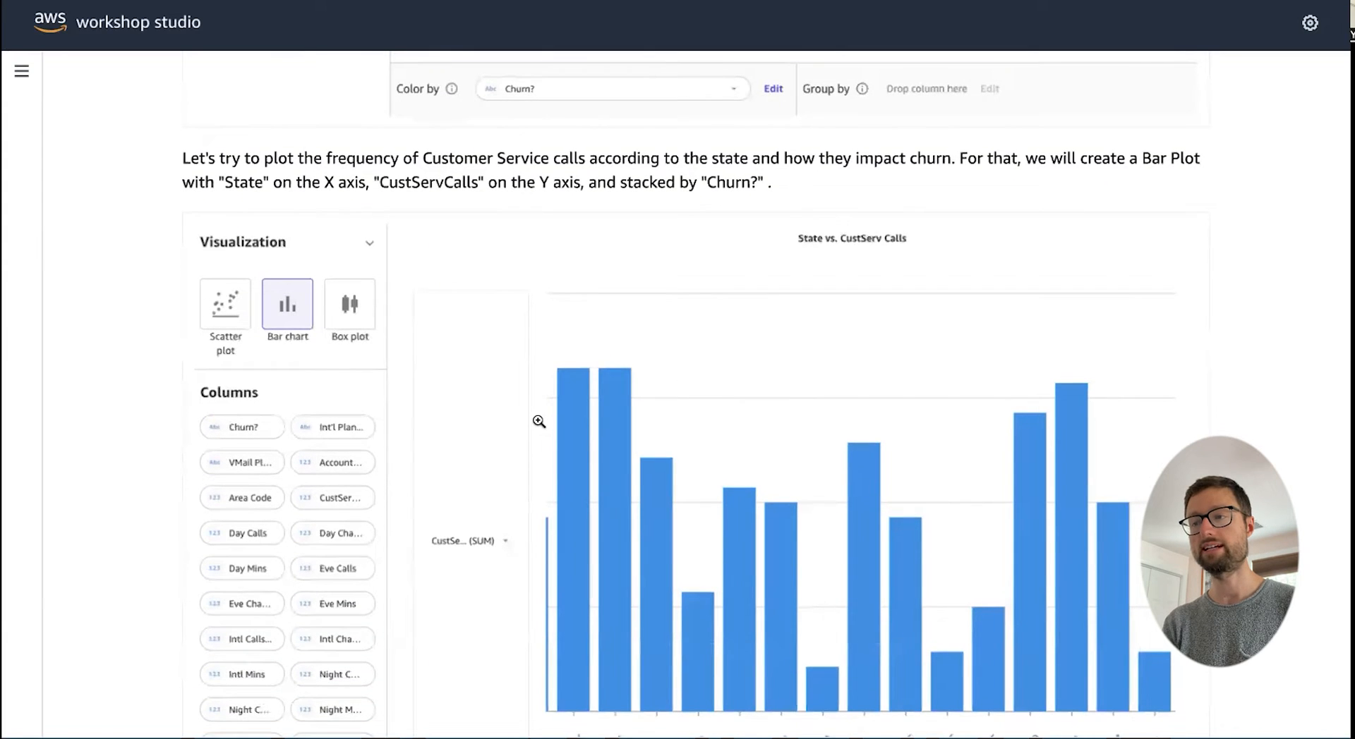
pyautogui.scroll(-1, 539, 422)
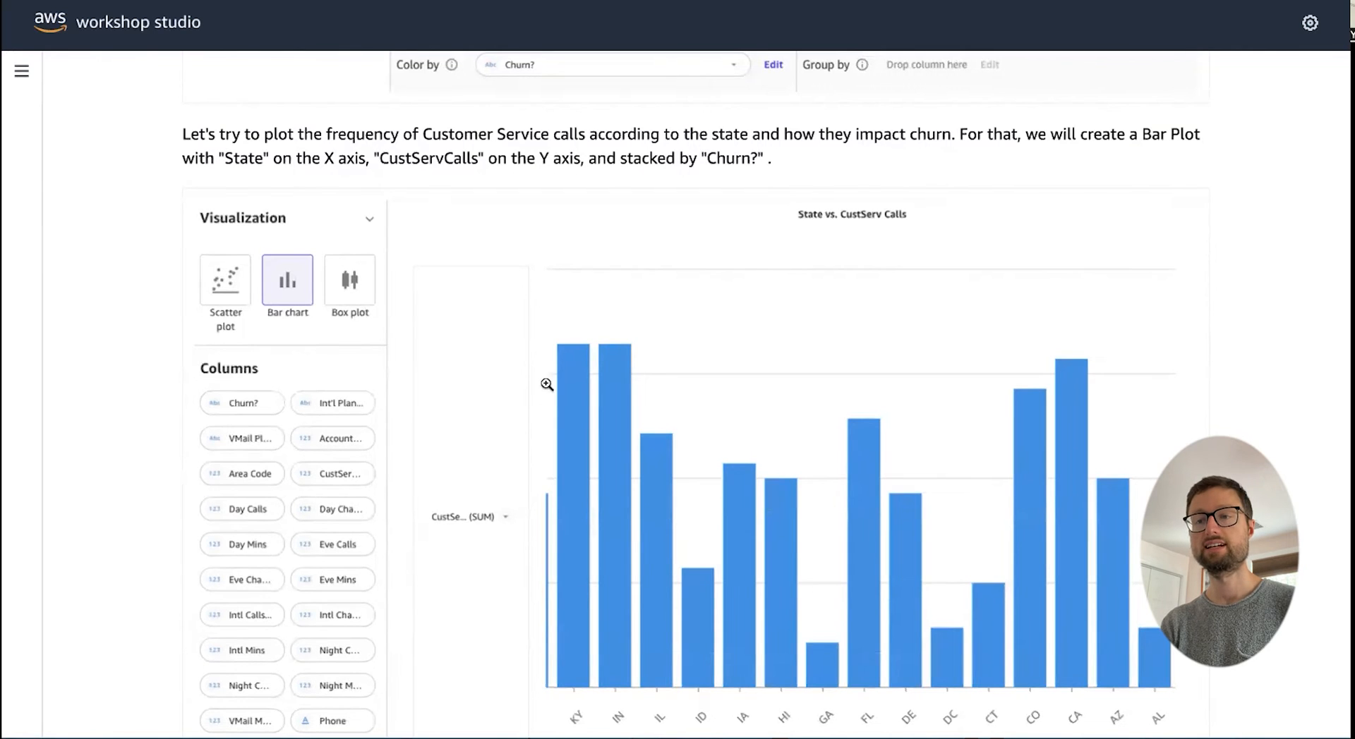
pyautogui.scroll(-1, 555, 367)
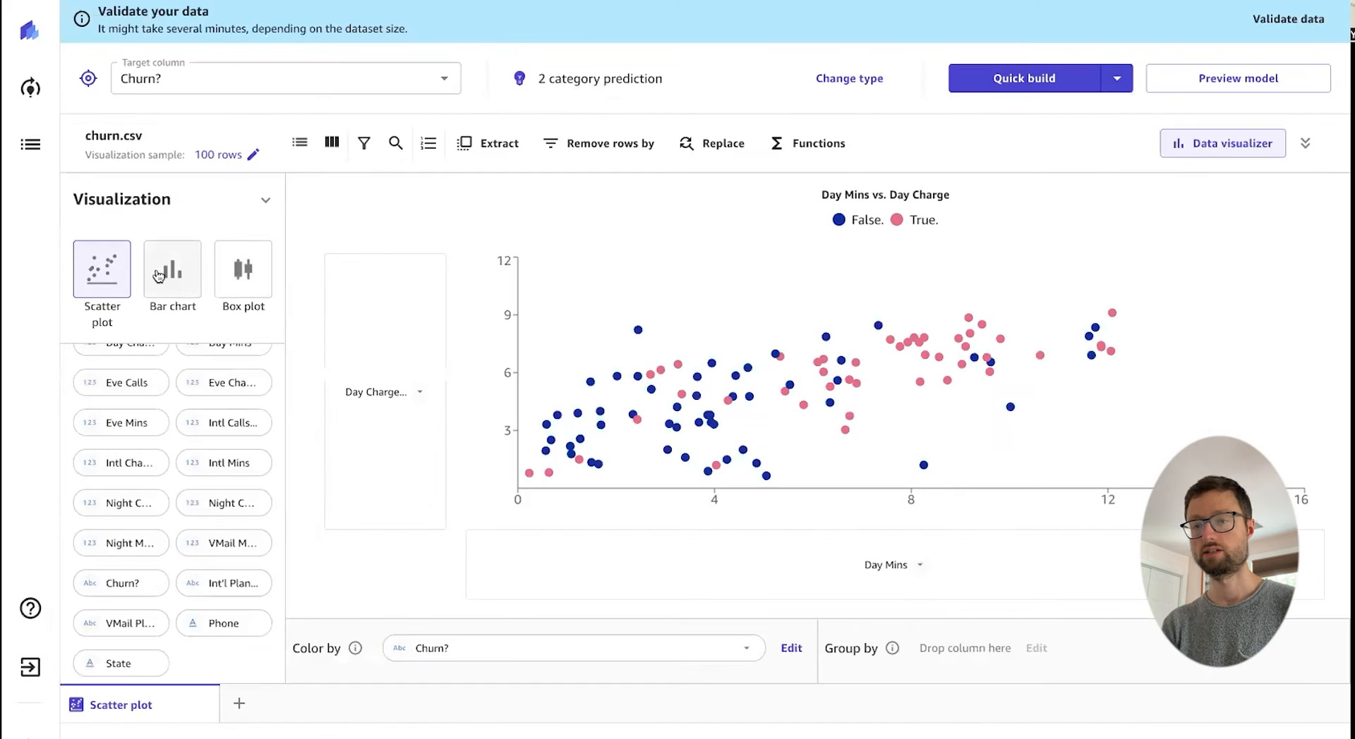
pyautogui.click(167, 275)
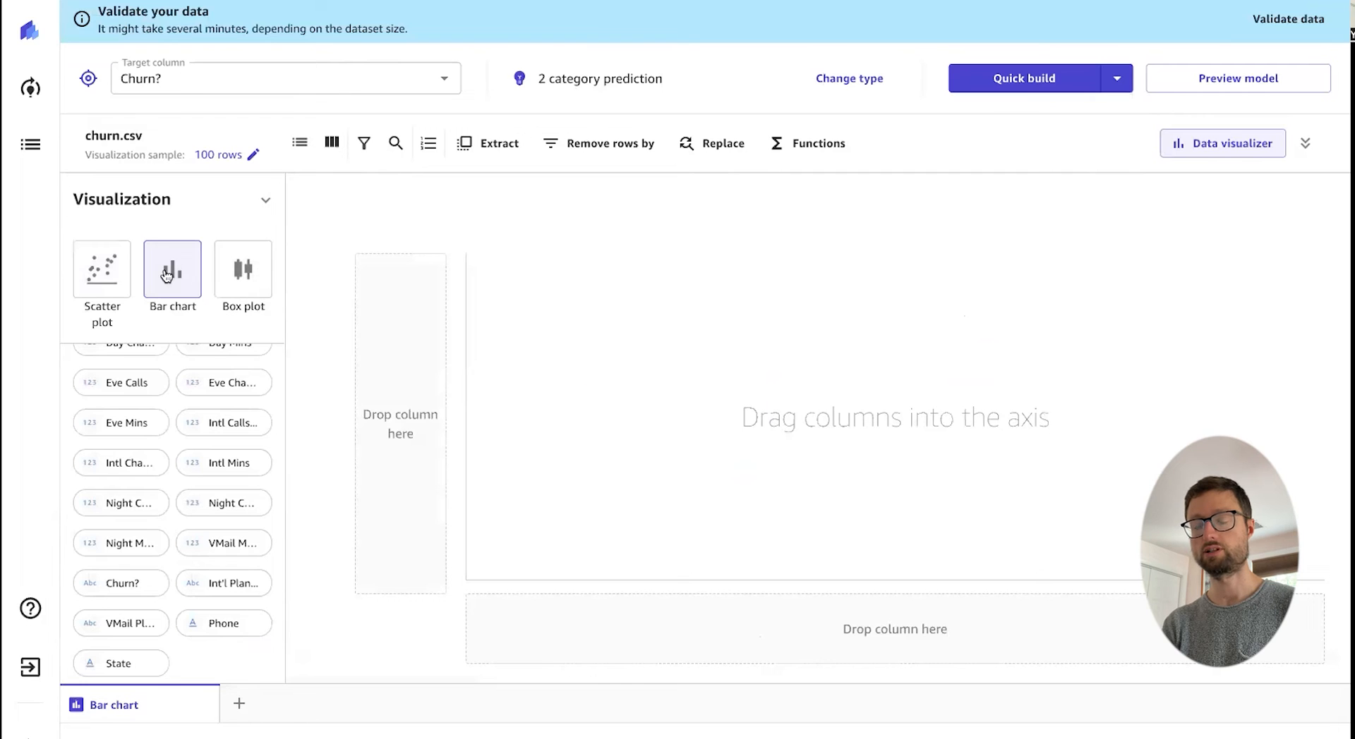
pyautogui.scroll(3, 176, 480)
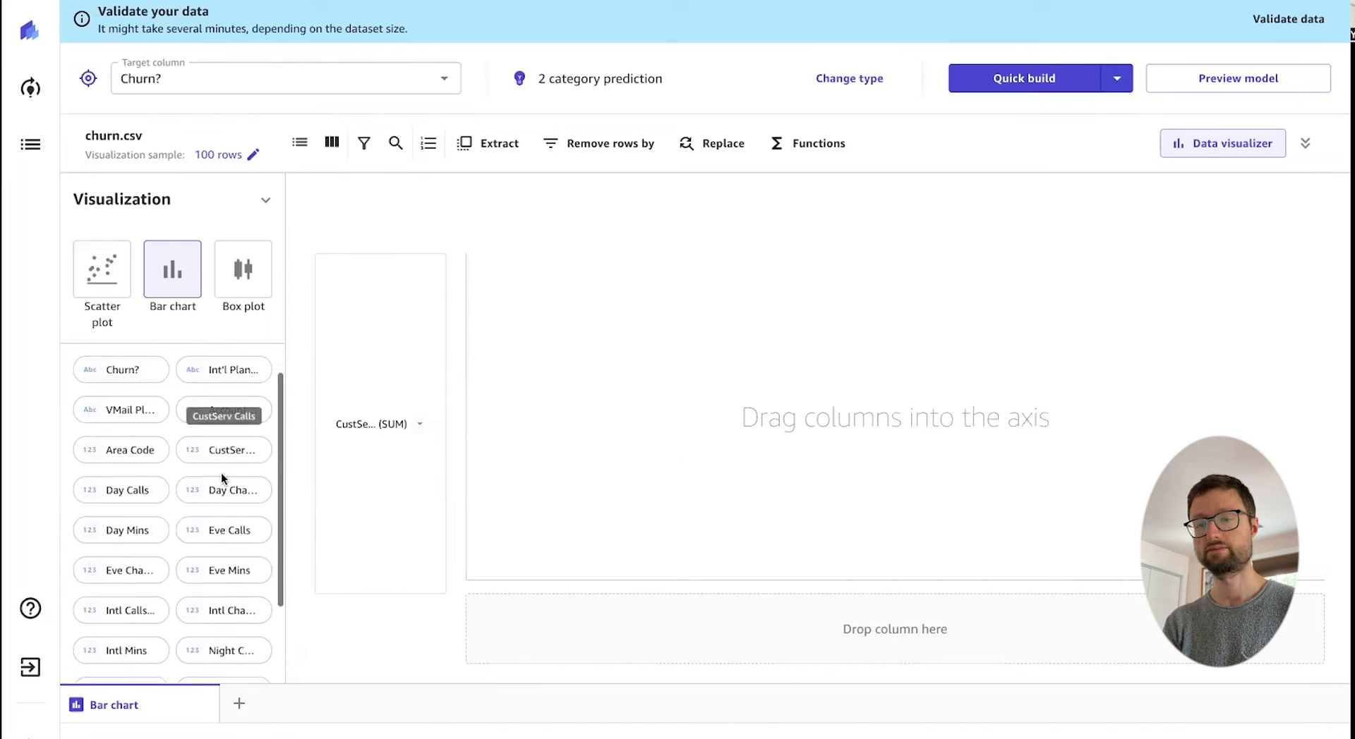
pyautogui.scroll(-3, 223, 480)
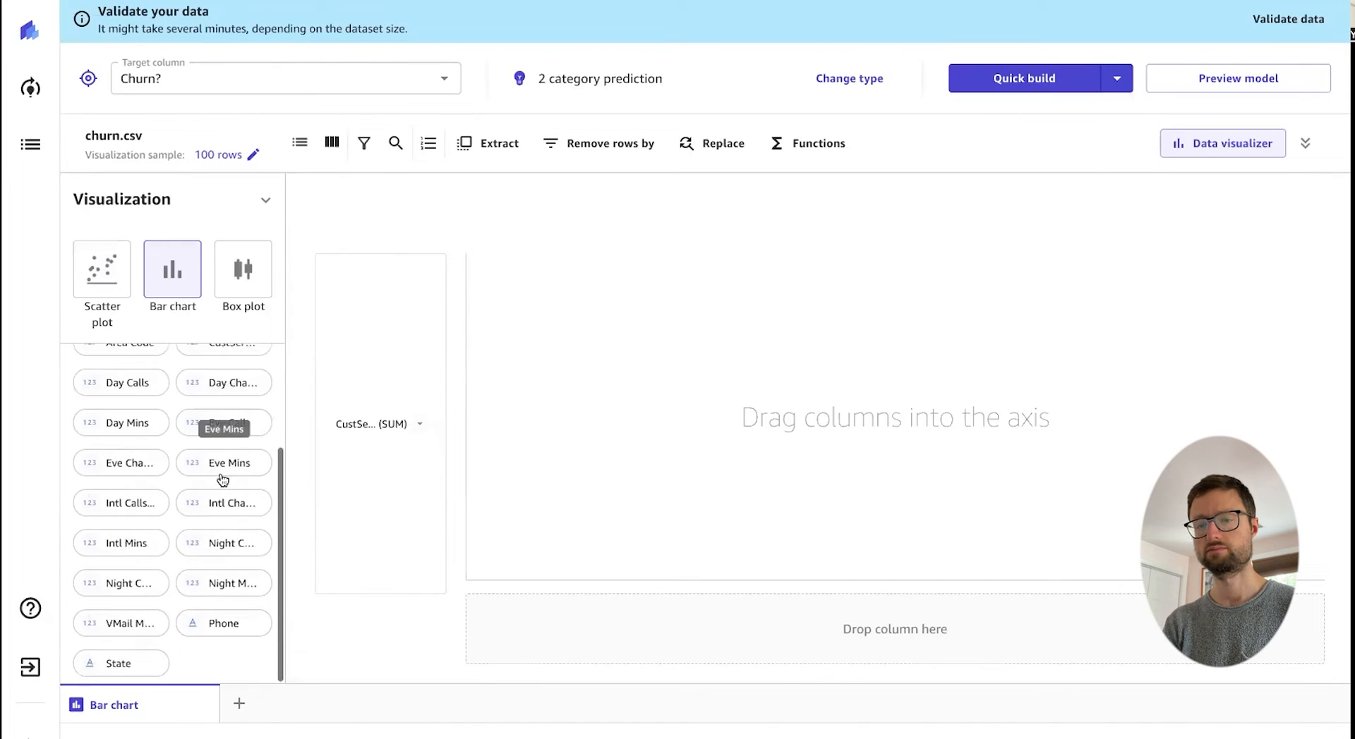
pyautogui.moveTo(120, 669); pyautogui.dragTo(637, 631)
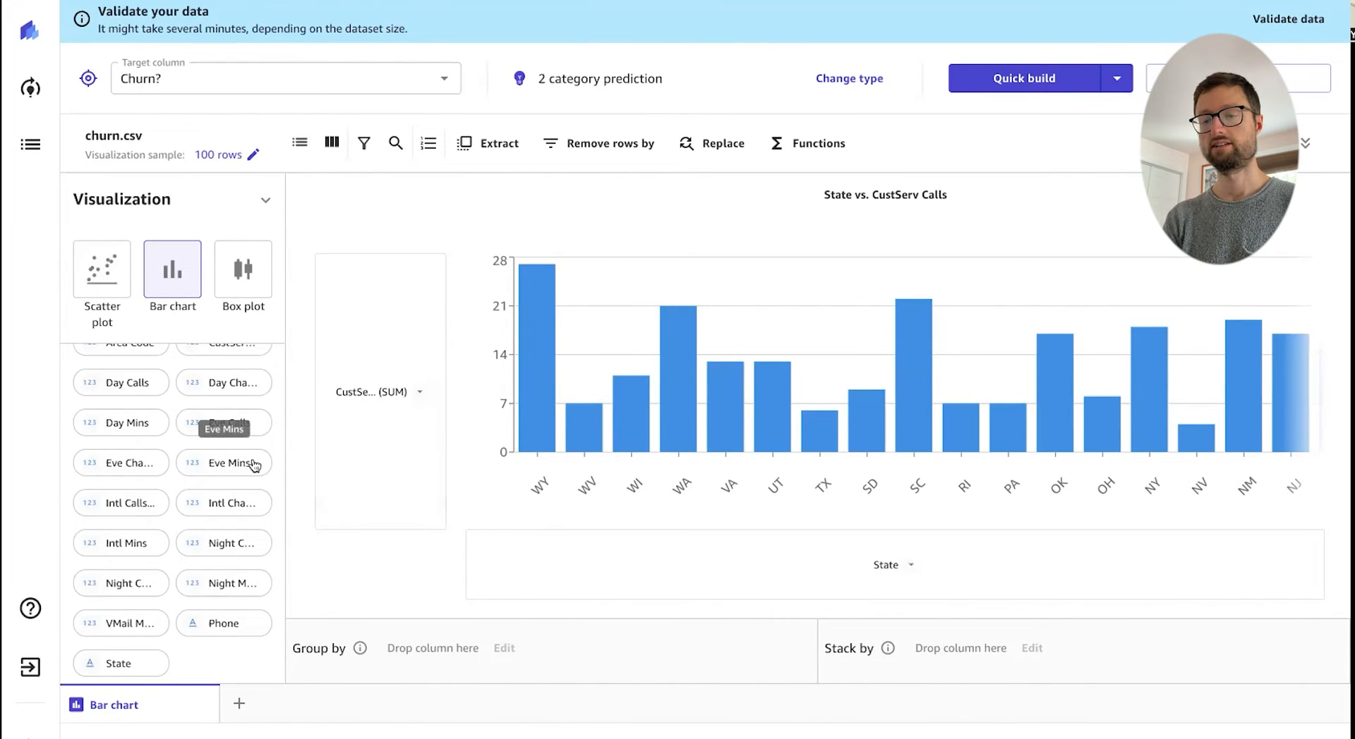
# Step: Stack the State bar chart by the Churn? column and dismiss the category settings
pyautogui.scroll(5, 253, 452)
pyautogui.moveTo(134, 410); pyautogui.dragTo(886, 650)
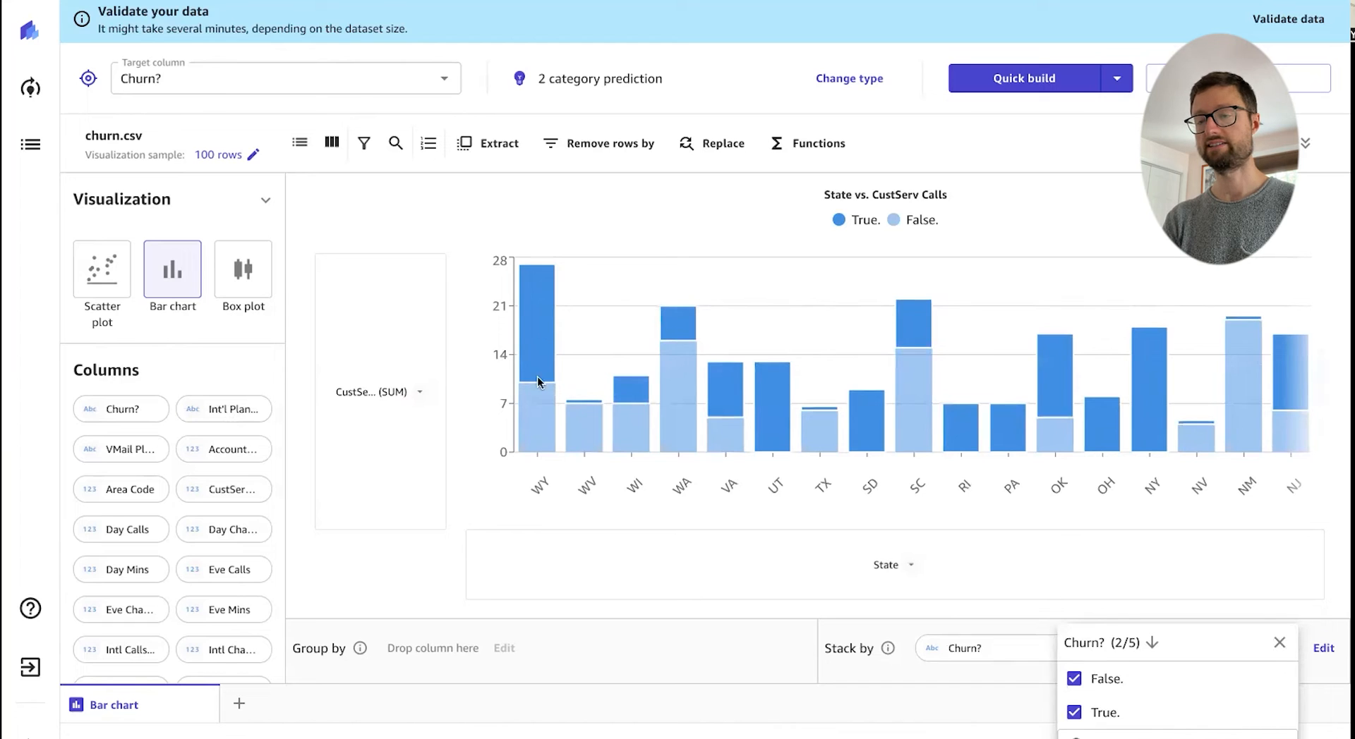
pyautogui.click(697, 436)
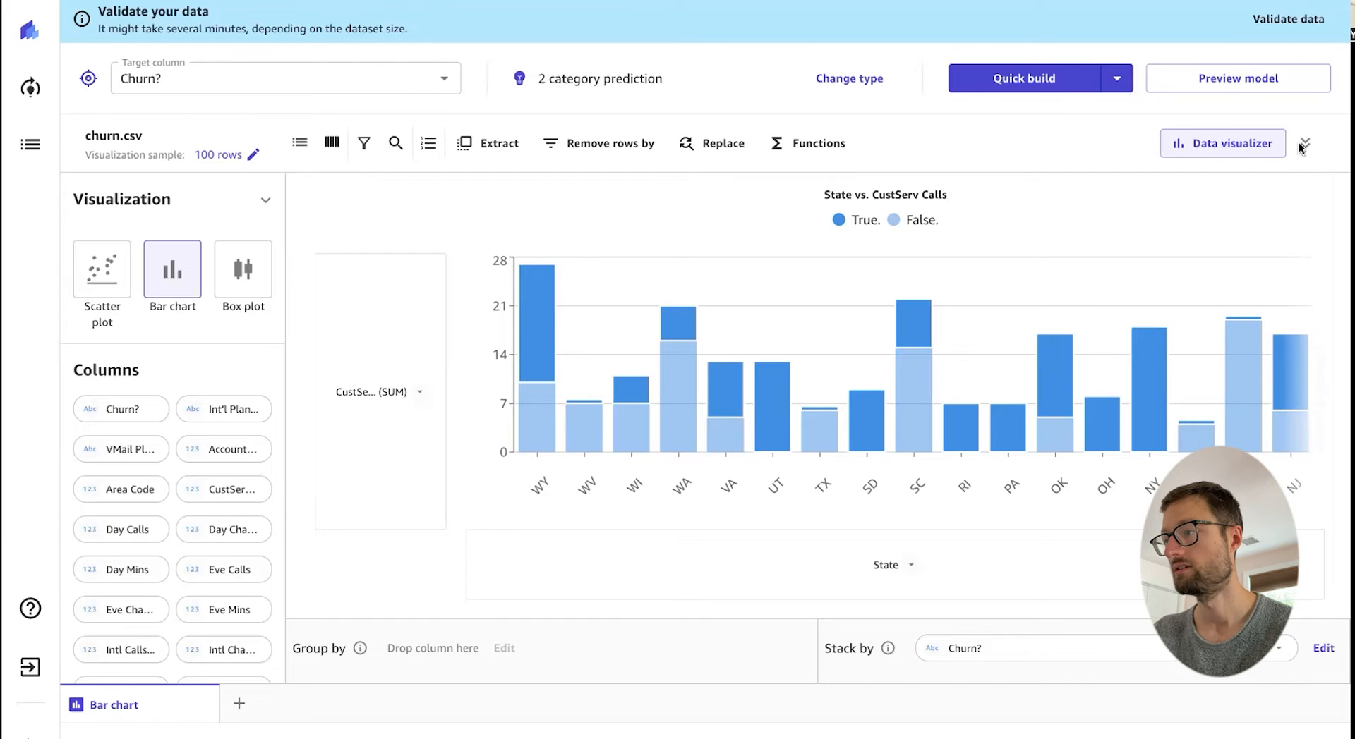
# Step: Validate the churn.csv dataset for build issues and read the lab's notes on previewing the model
pyautogui.click(1277, 19)
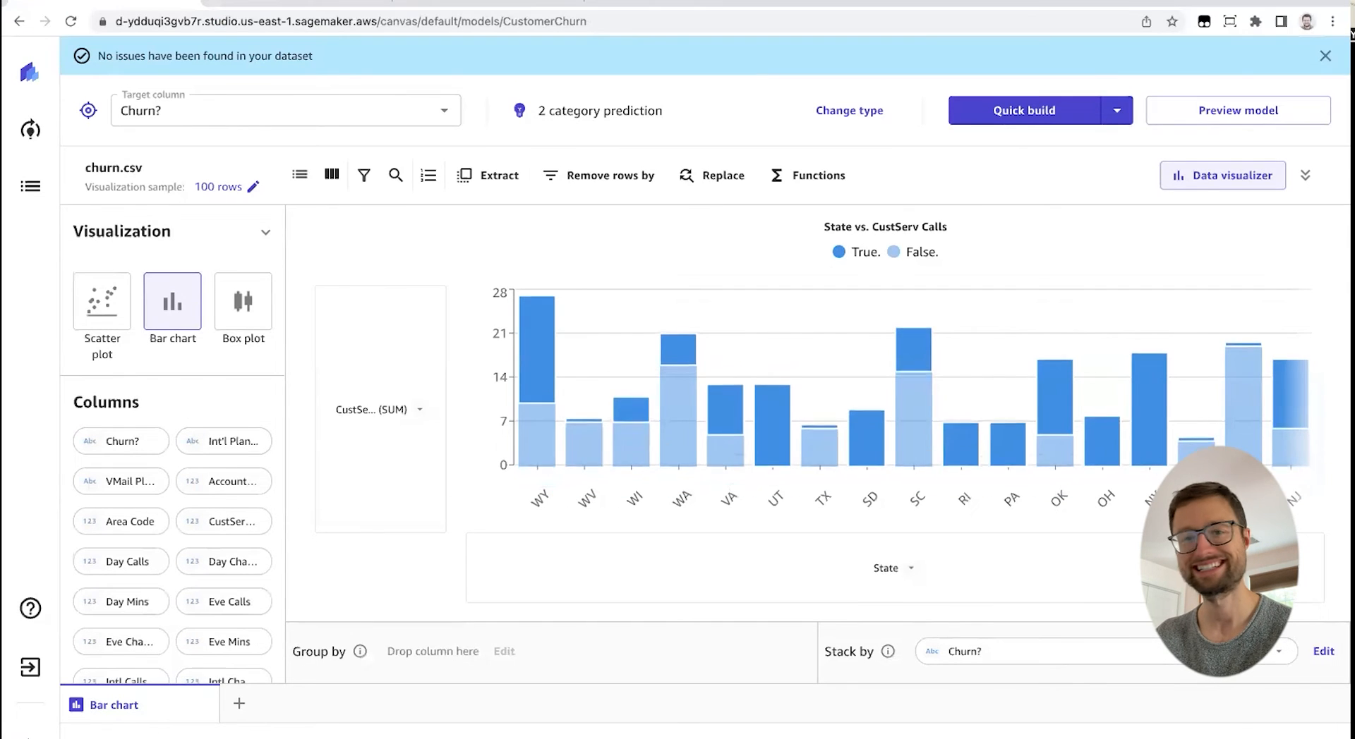
pyautogui.hotkey('ctrl', 'shift', 'Tab')
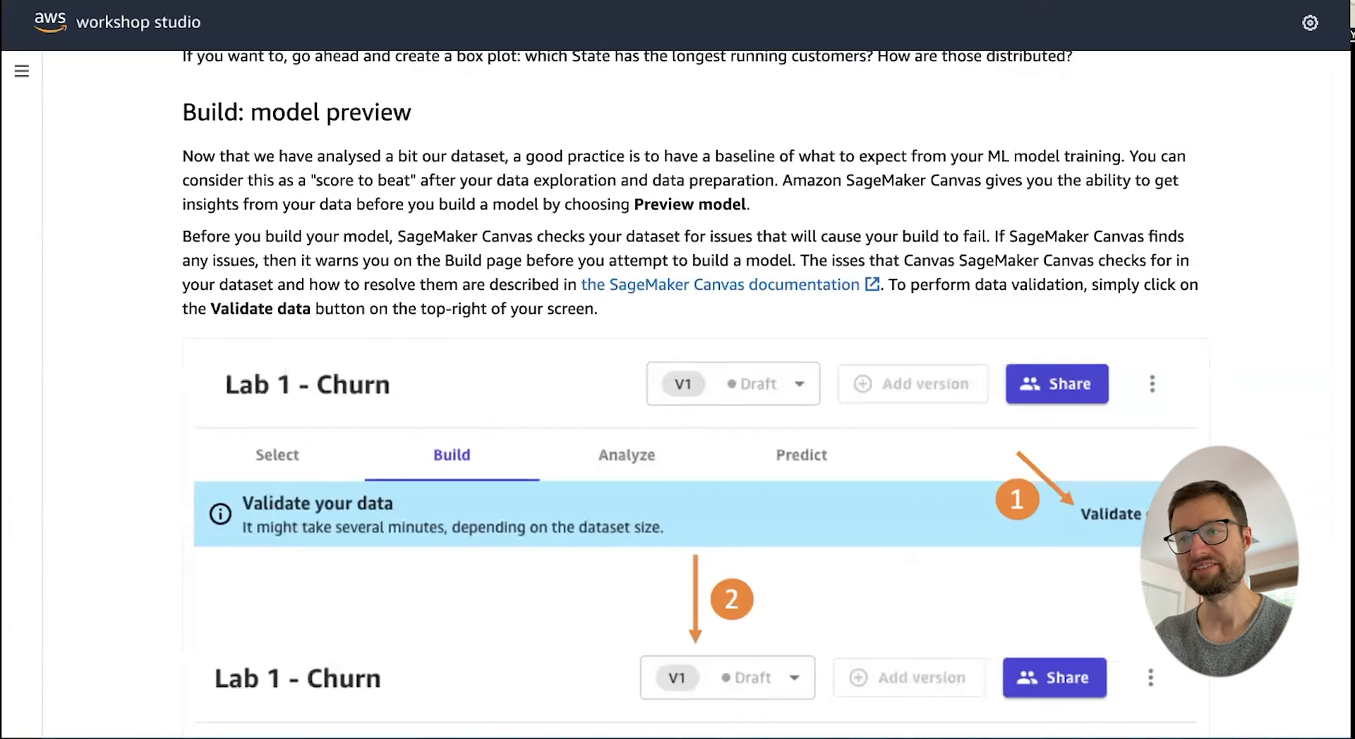
pyautogui.scroll(-8, 1228, 361)
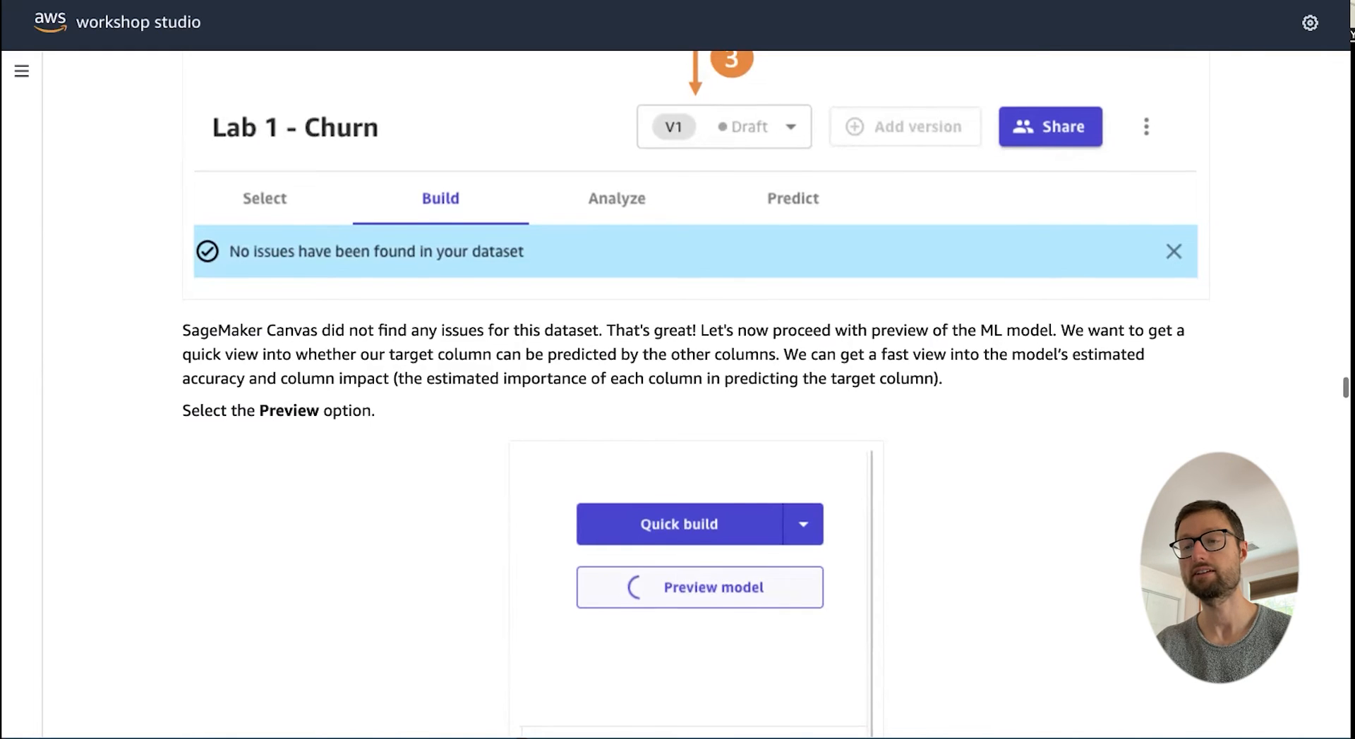
# Step: Follow the lab's preview instructions to generate a model preview in SageMaker Canvas for the Churn? target, and highlight its estimated accuracy
pyautogui.scroll(-2, 677, 395)
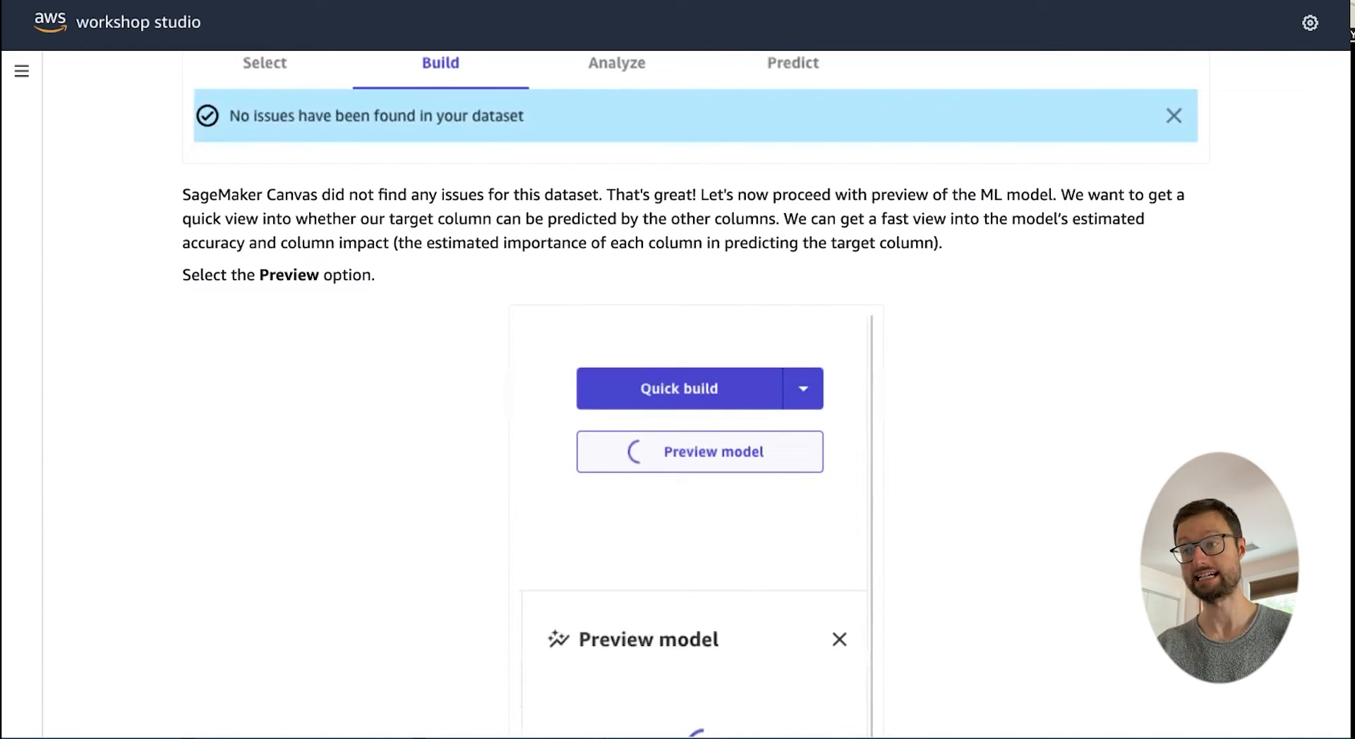
pyautogui.scroll(-6, 790, 303)
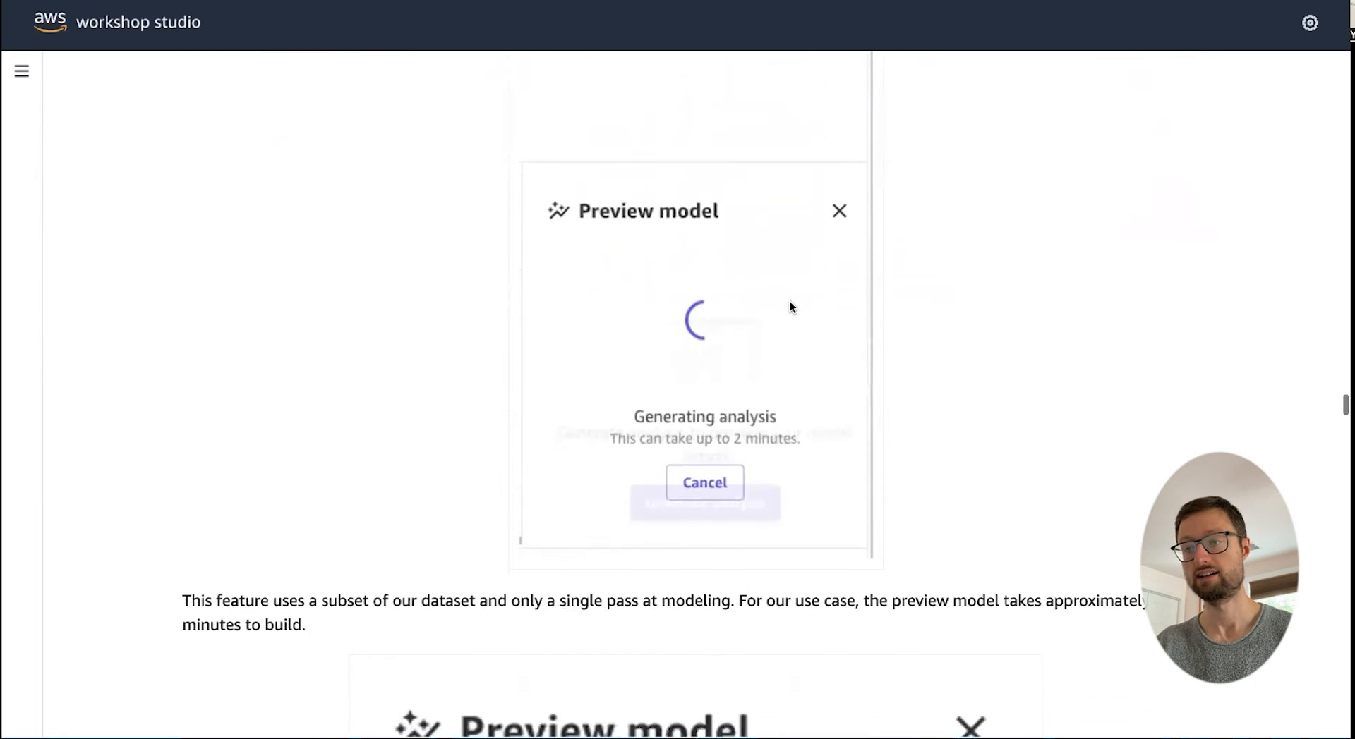
pyautogui.click(268, 0)
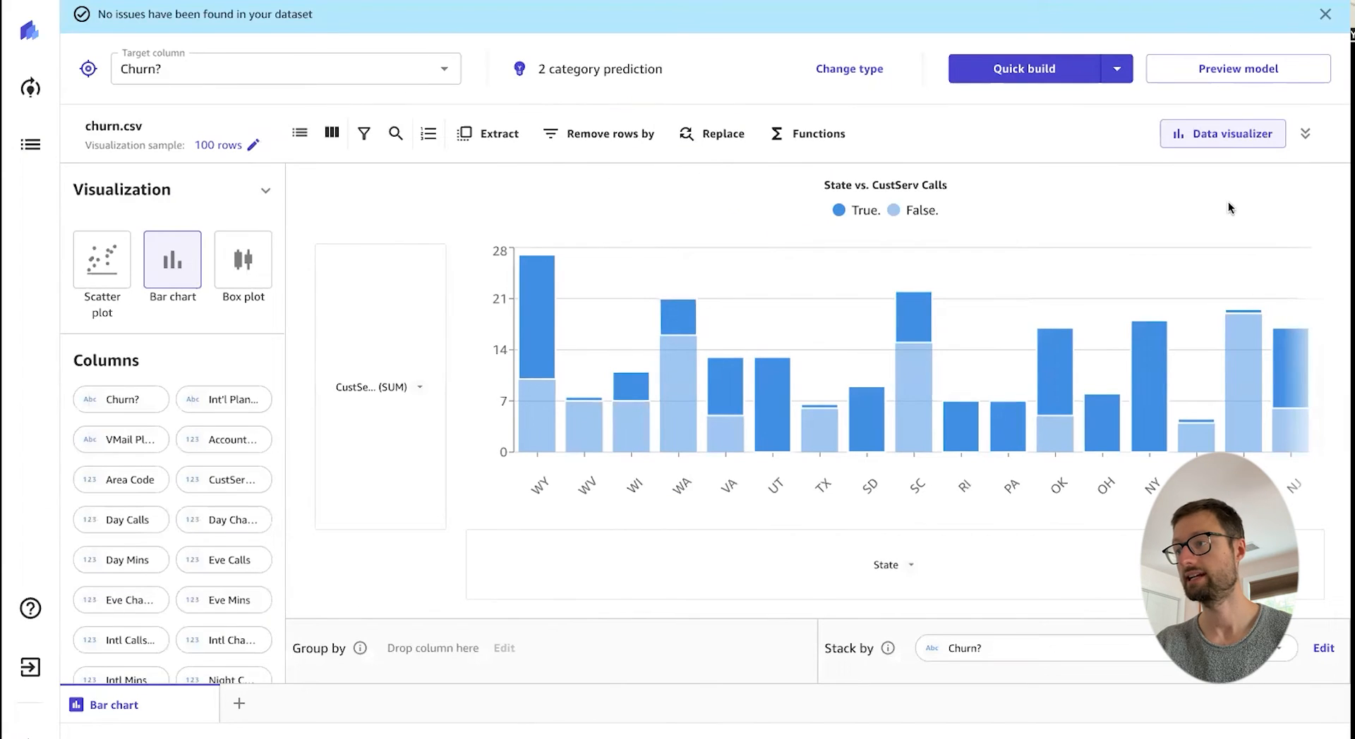
pyautogui.click(1205, 76)
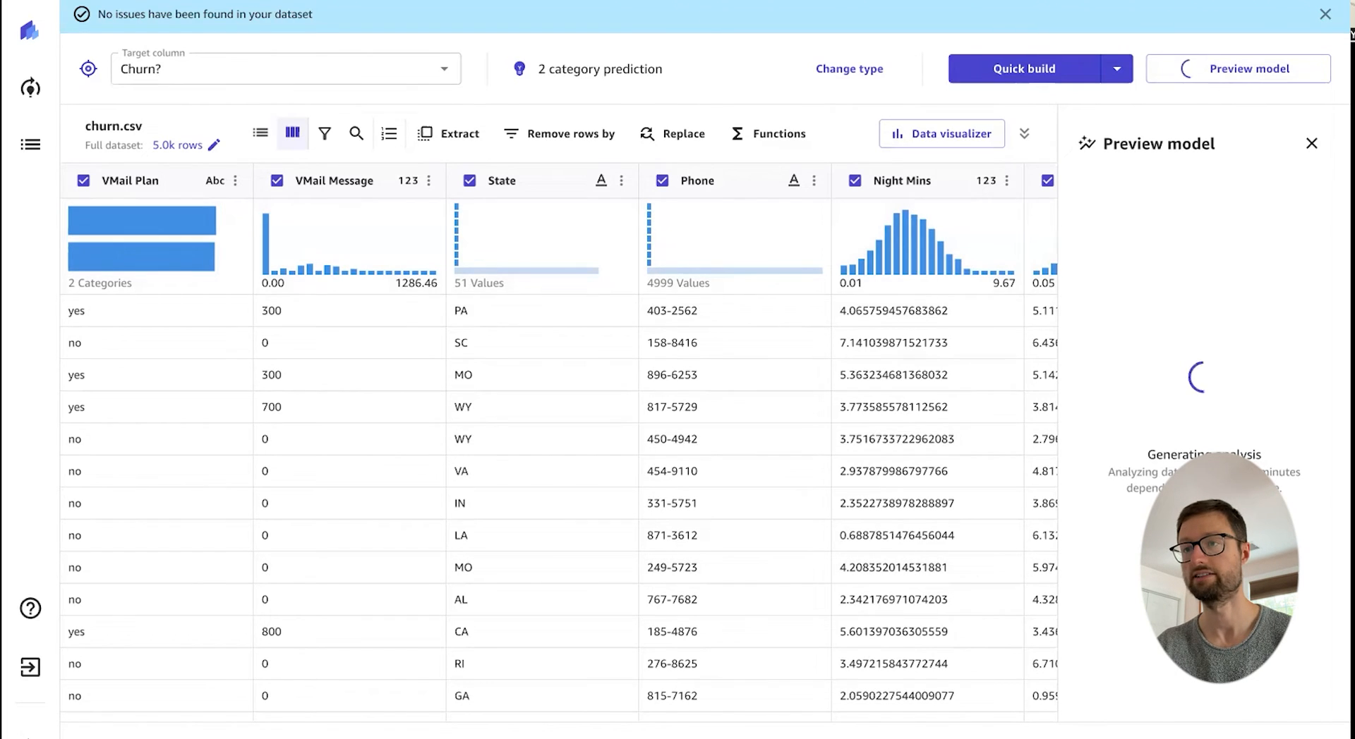
pyautogui.click(240, 0)
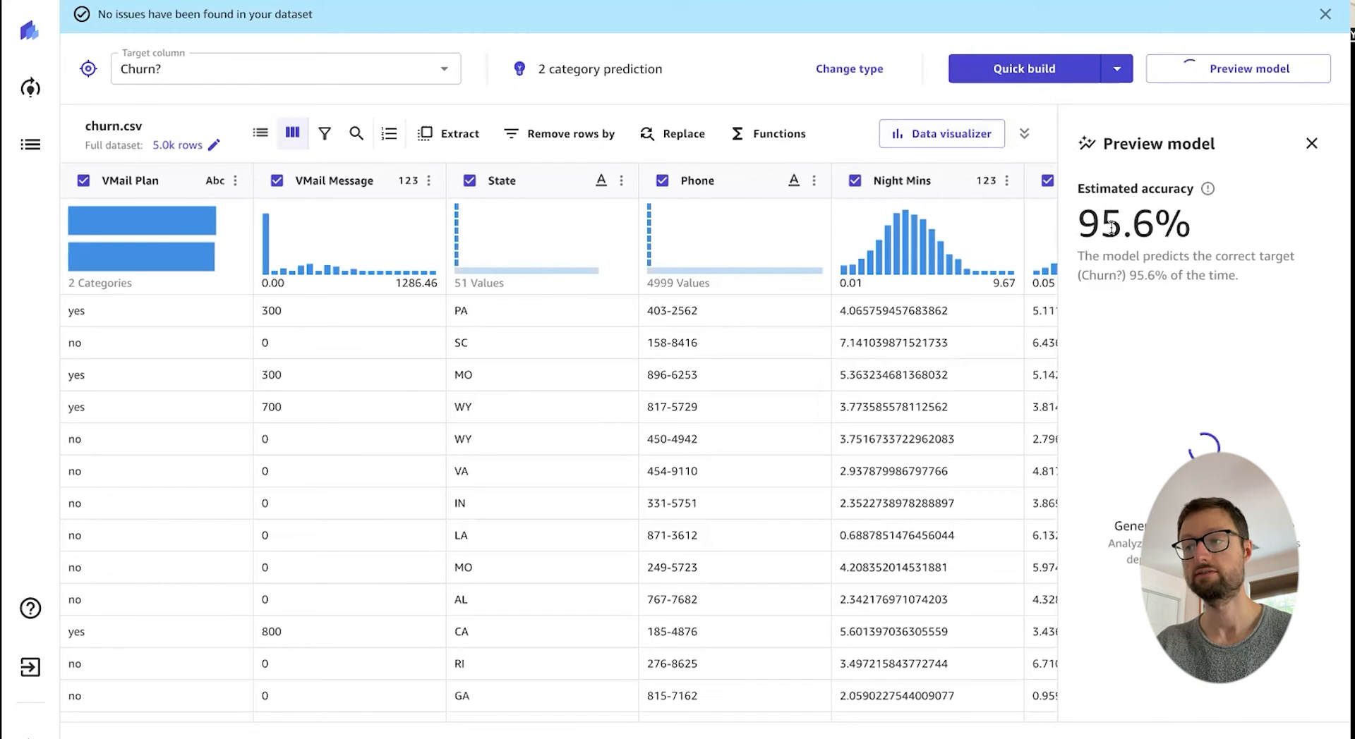
pyautogui.moveTo(1077, 226); pyautogui.dragTo(1215, 236)
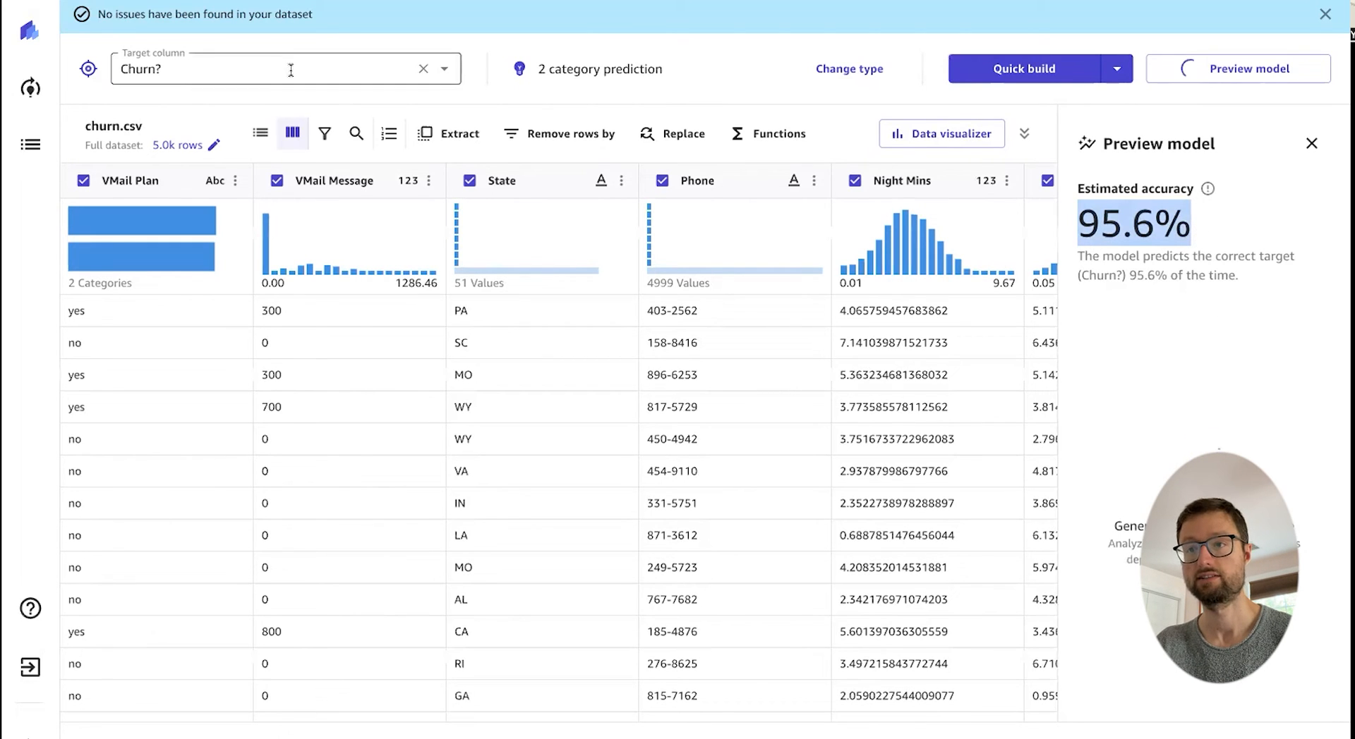
# Step: Switch to the lab guide, enlarge its sample Column impact chart and close the enlarged view
pyautogui.click(494, 1)
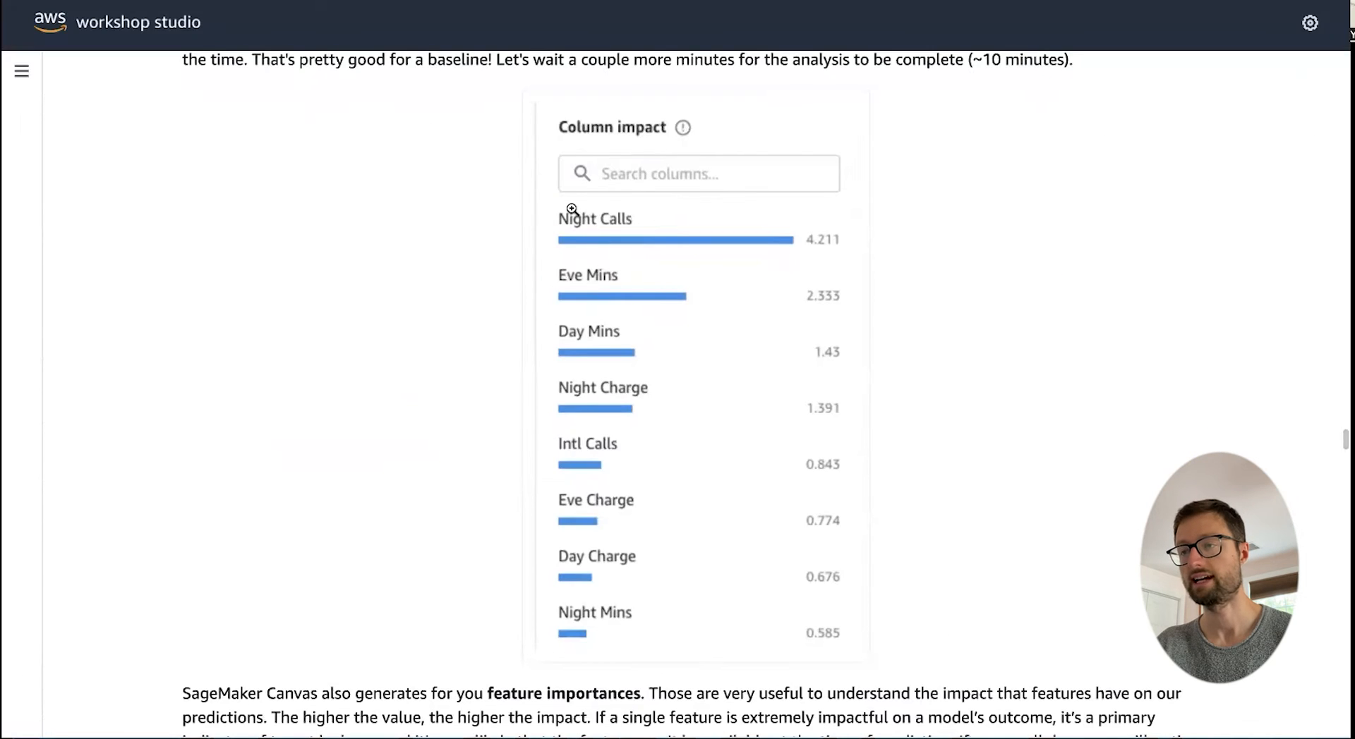
pyautogui.click(580, 213)
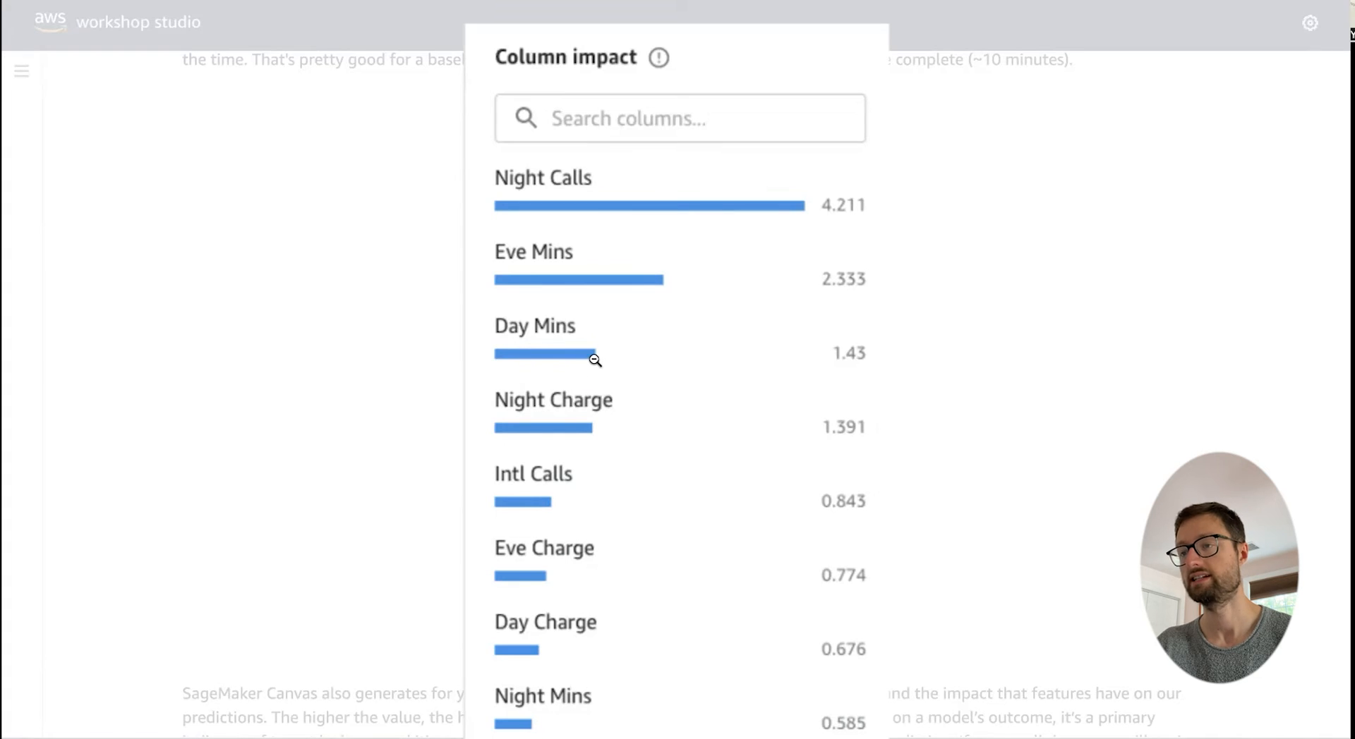
pyautogui.click(360, 367)
# Step: Go back to the lab's attribute table and highlight the description of the Night Mins, Night Calls and Night Charge fields
pyautogui.scroll(15, 359, 367)
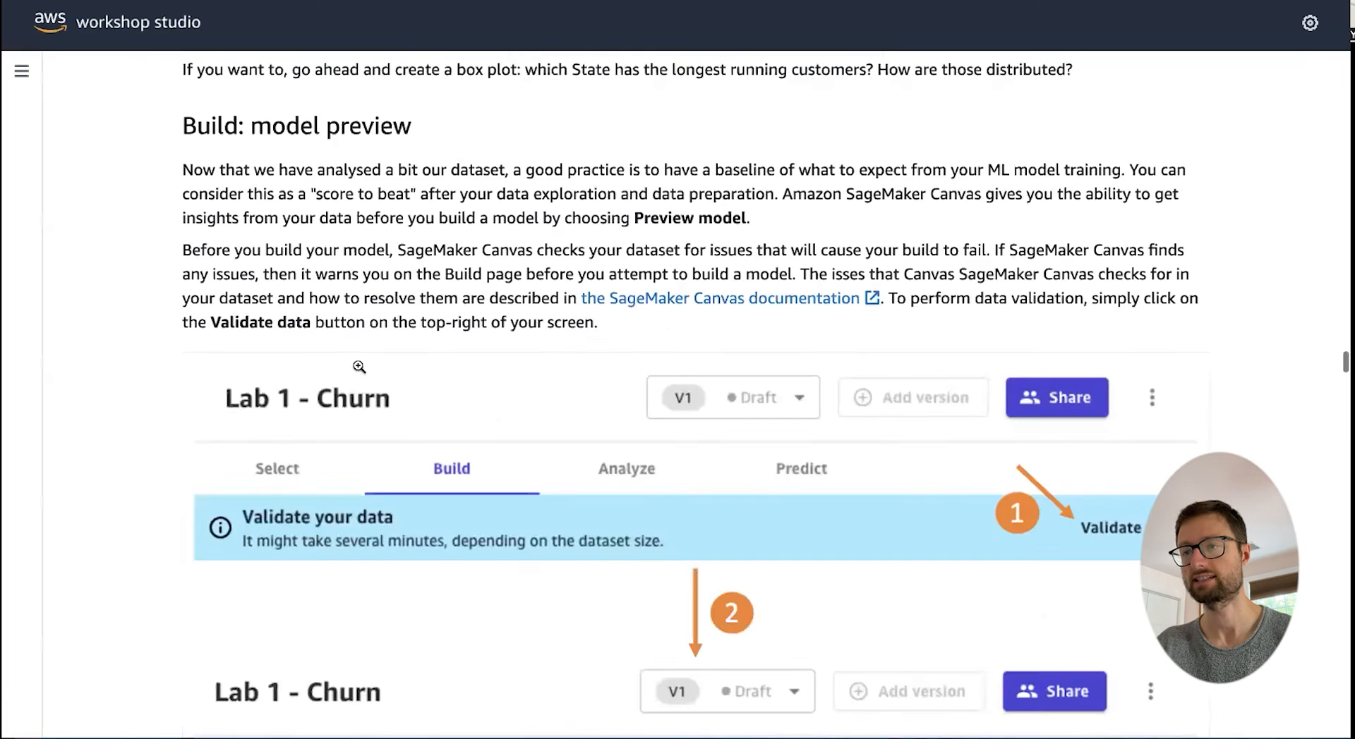
pyautogui.scroll(20, 359, 367)
pyautogui.scroll(15, 359, 371)
pyautogui.scroll(-10, 357, 374)
pyautogui.scroll(2, 294, 346)
pyautogui.scroll(-4, 293, 353)
pyautogui.moveTo(494, 384); pyautogui.dragTo(725, 381)
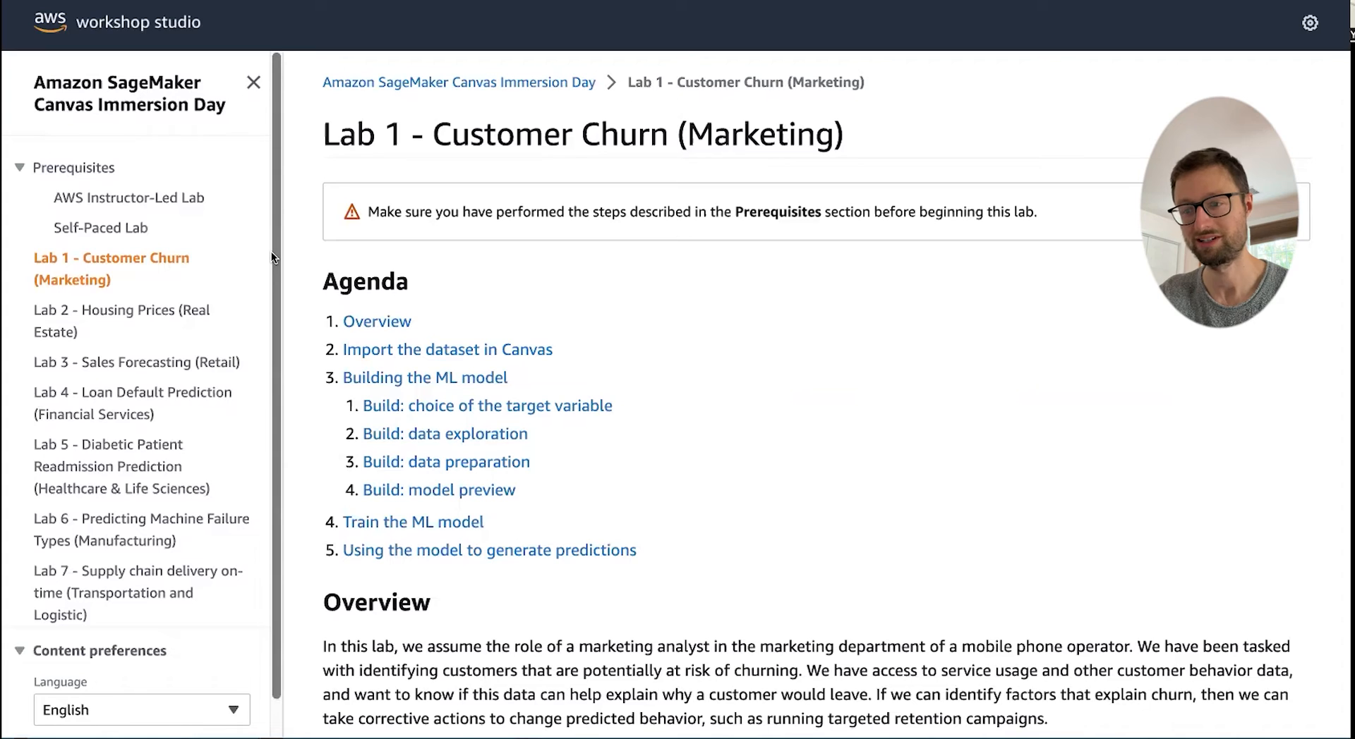
# Step: Collapse the workshop's navigation sidebar and review the descriptions in the churn dataset's attribute table
pyautogui.click(254, 78)
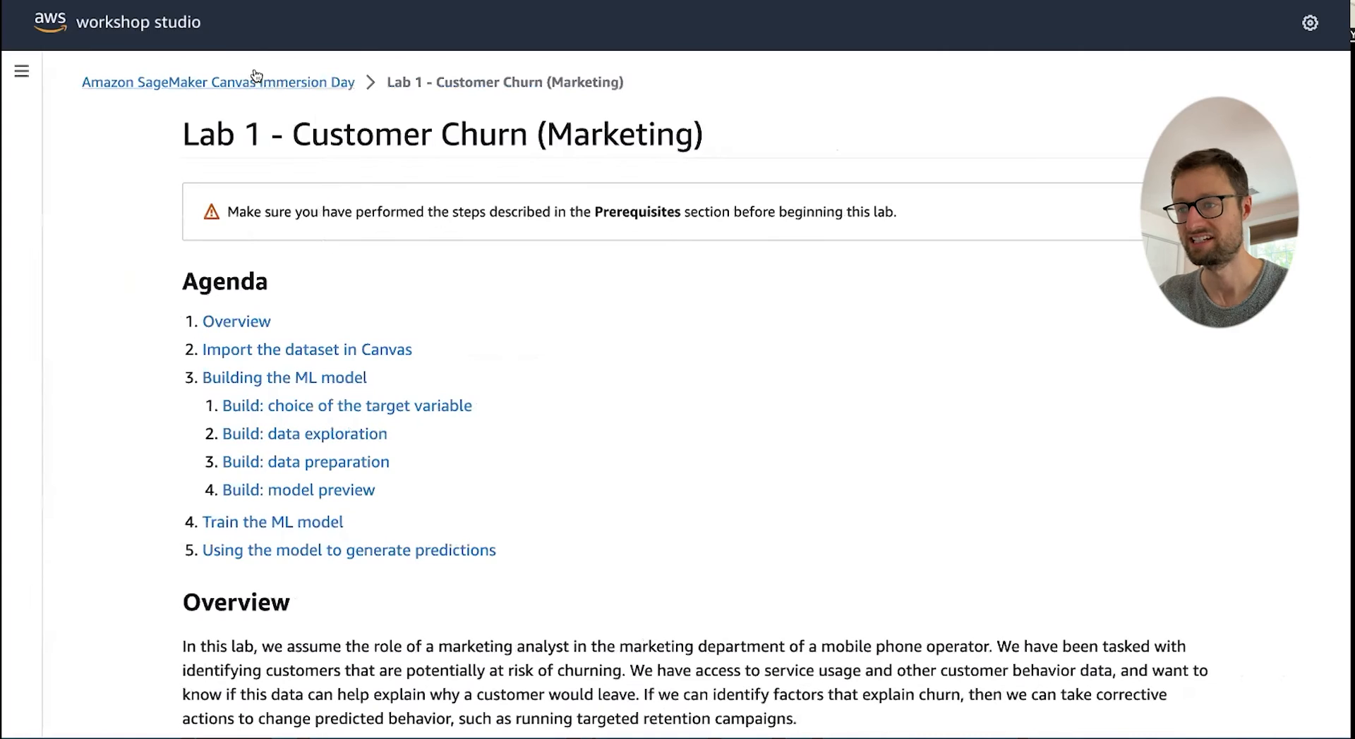
pyautogui.scroll(-4, 454, 408)
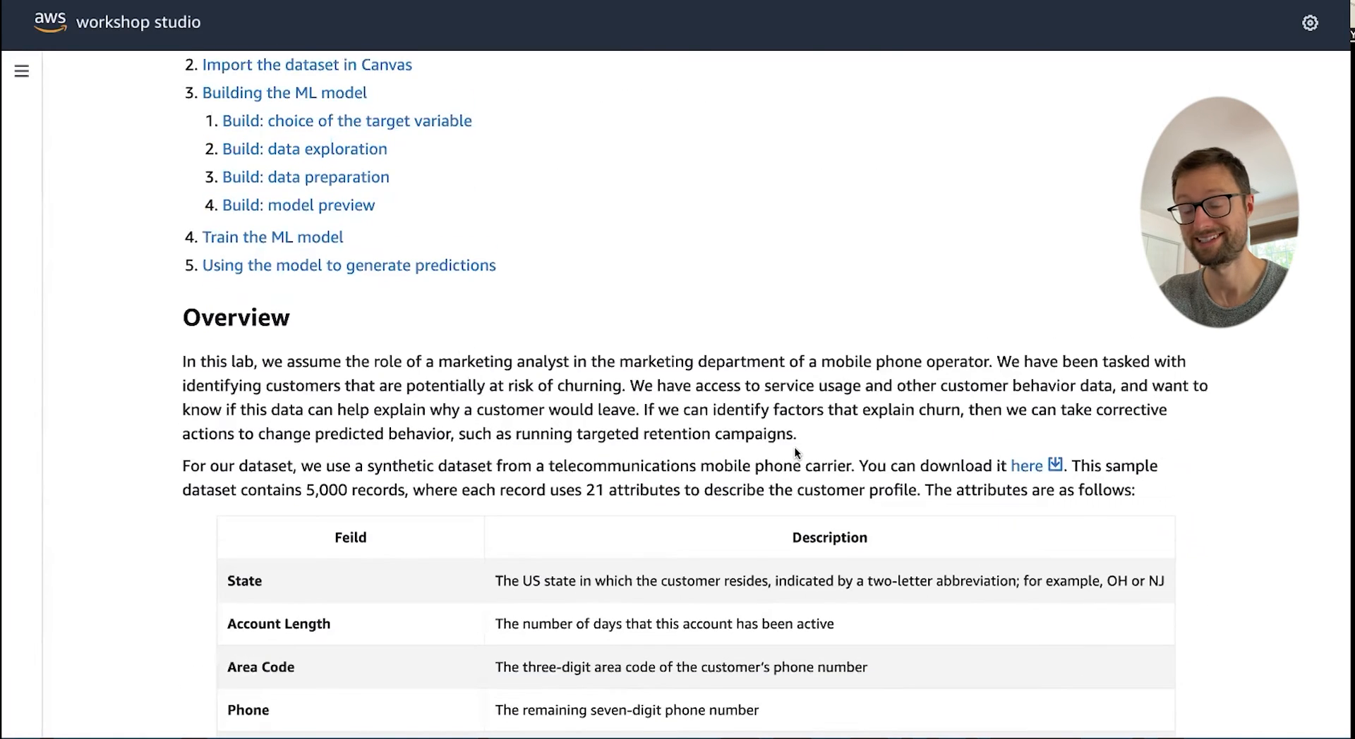
pyautogui.scroll(-4, 794, 448)
pyautogui.scroll(-2, 794, 449)
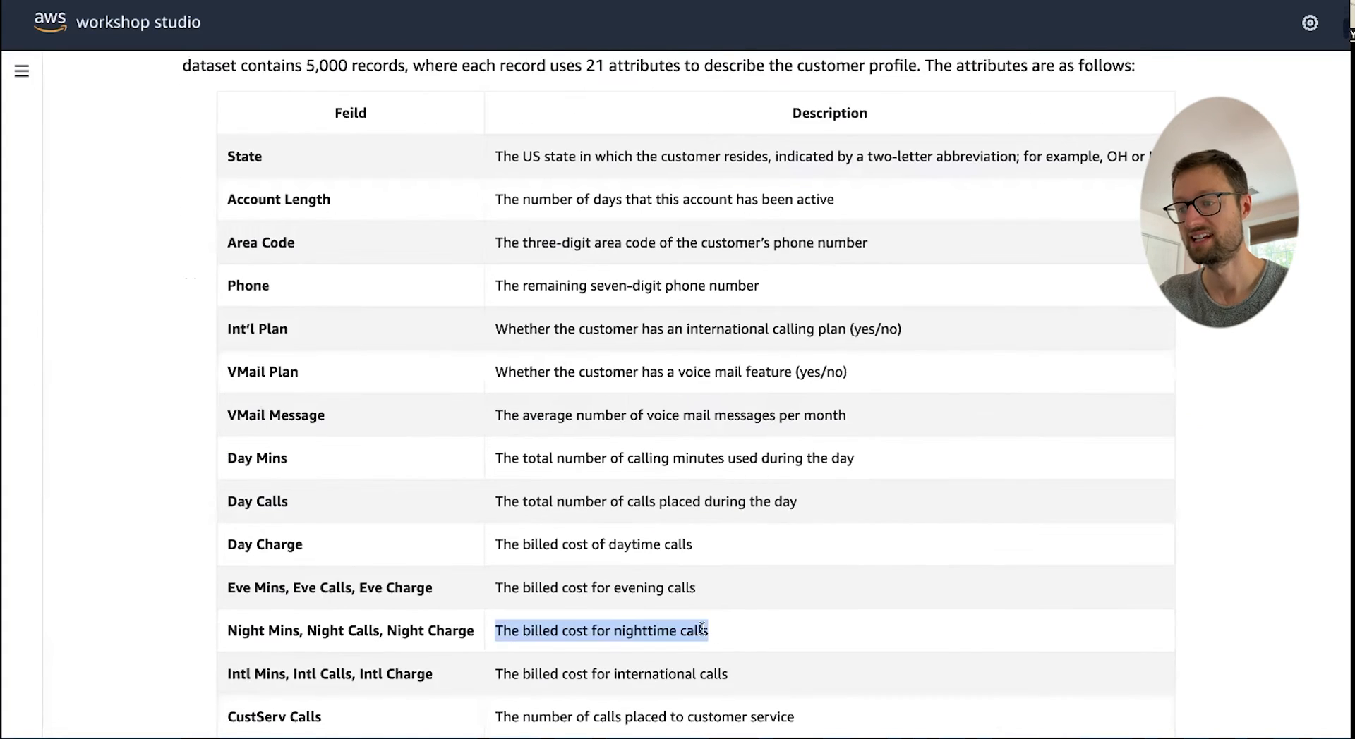
pyautogui.scroll(-2, 647, 520)
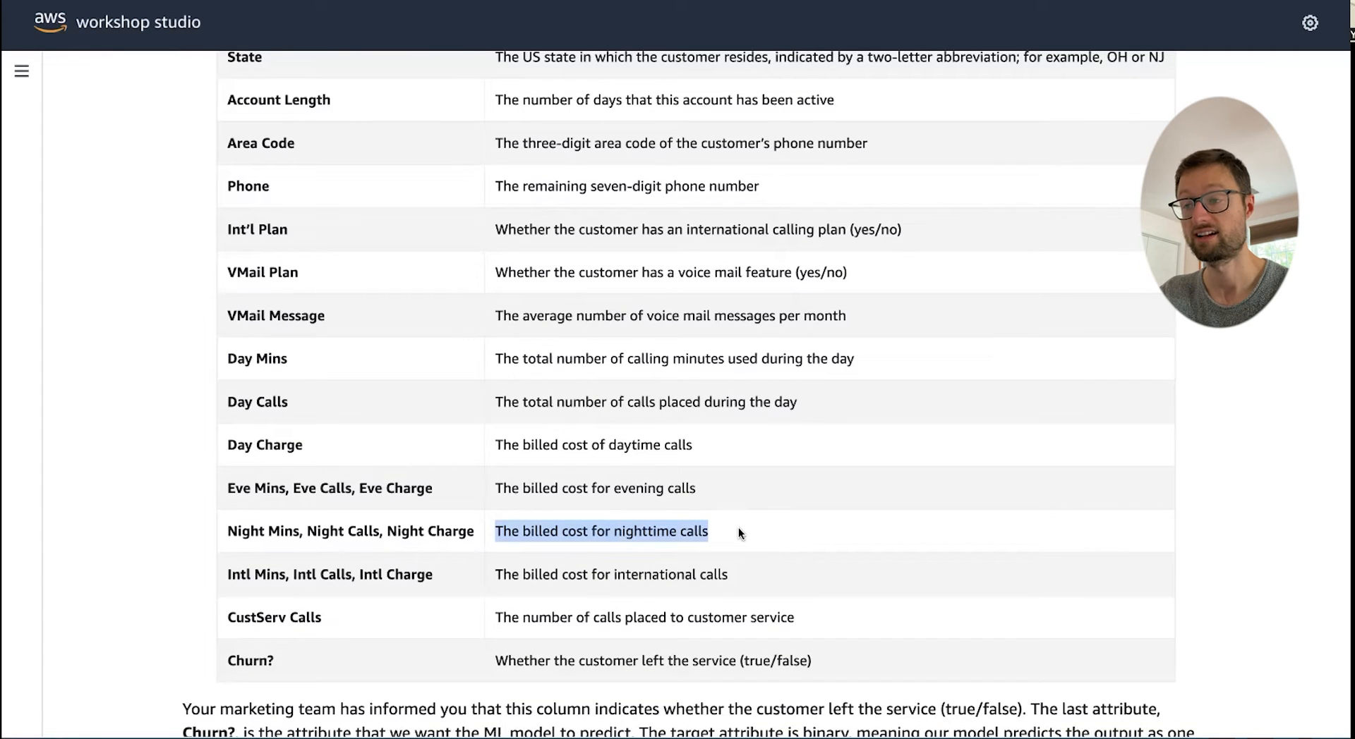
# Step: Revisit the lab's sample Column impact chart and estimated accuracy to see which fields rank highest
pyautogui.scroll(-20, 738, 527)
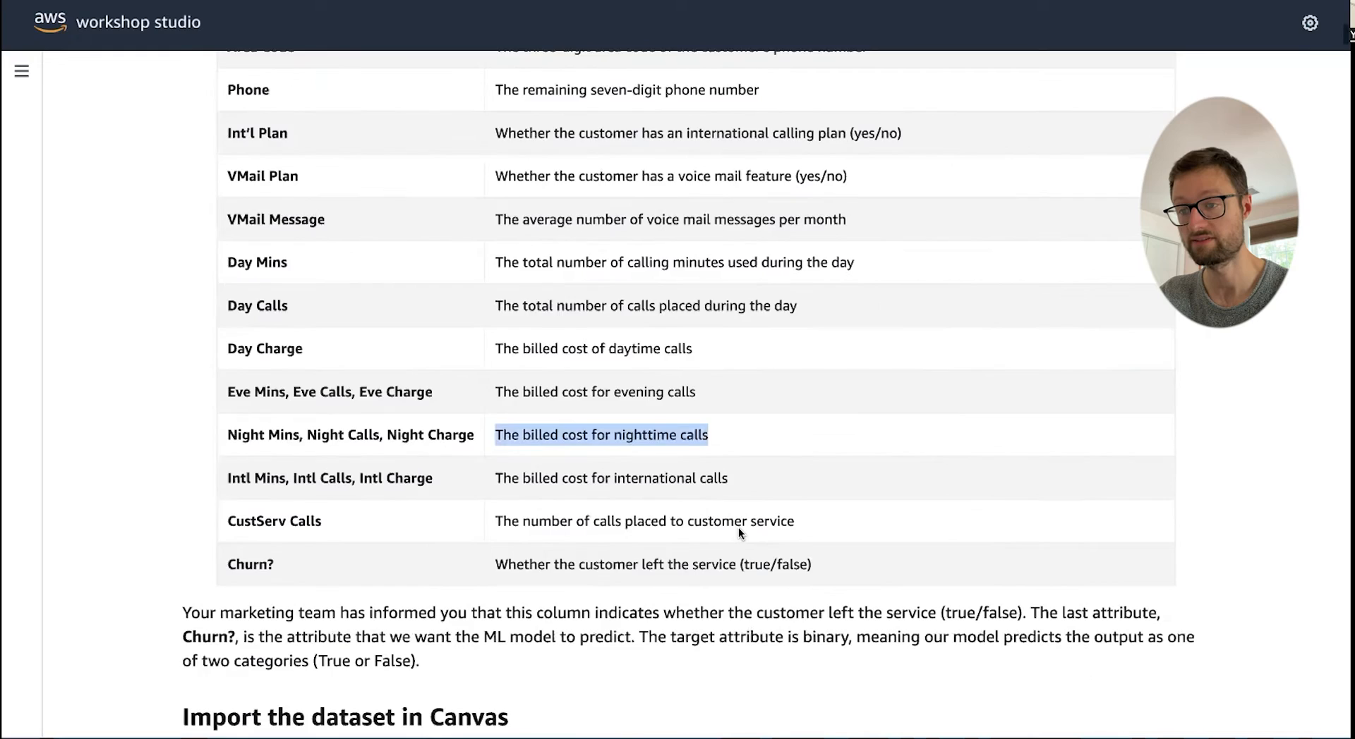
pyautogui.scroll(-10, 740, 529)
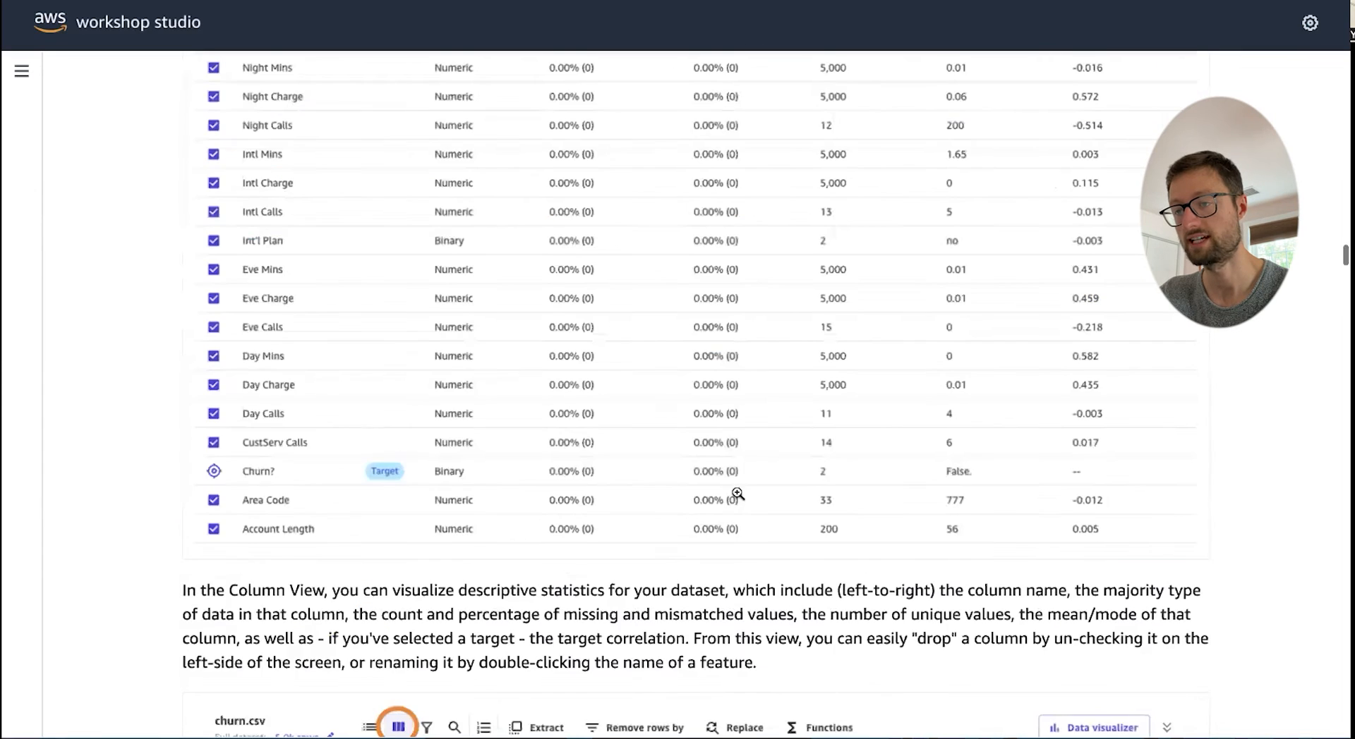
pyautogui.scroll(-20, 744, 472)
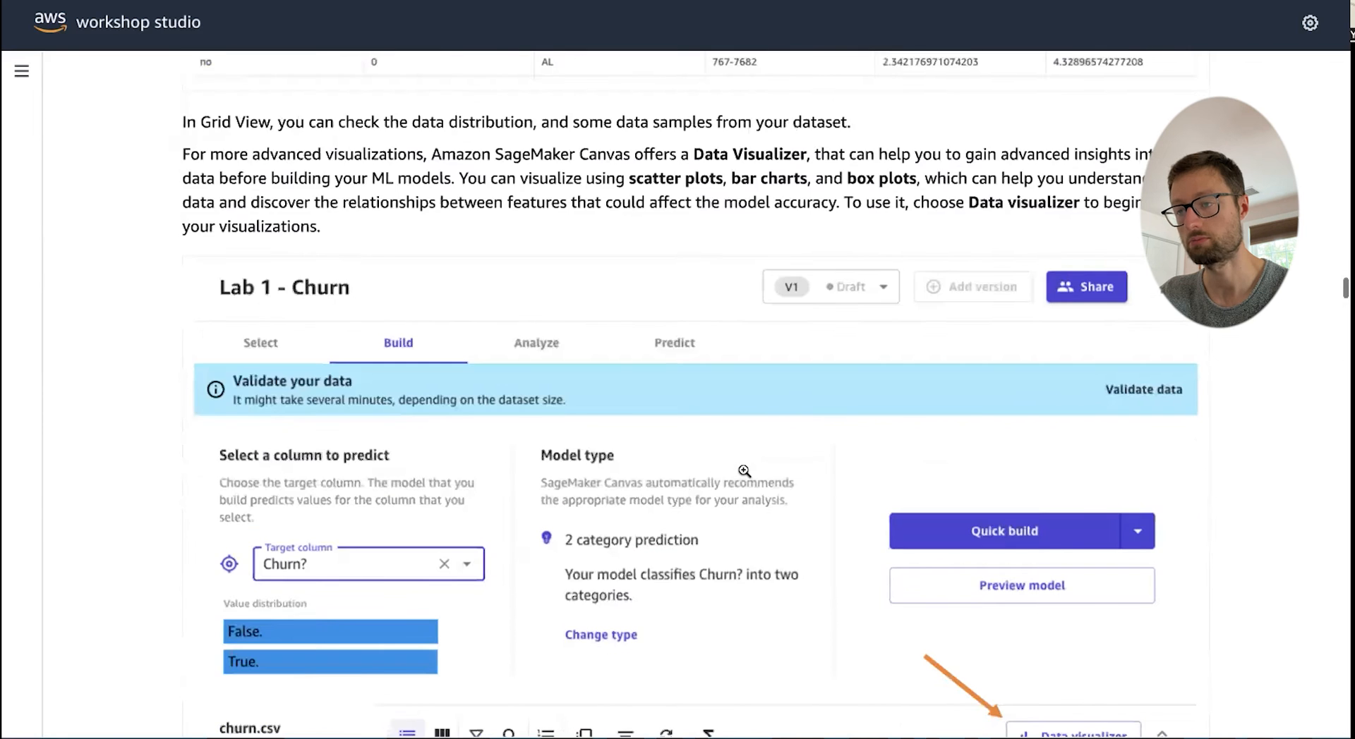
pyautogui.scroll(-20, 743, 492)
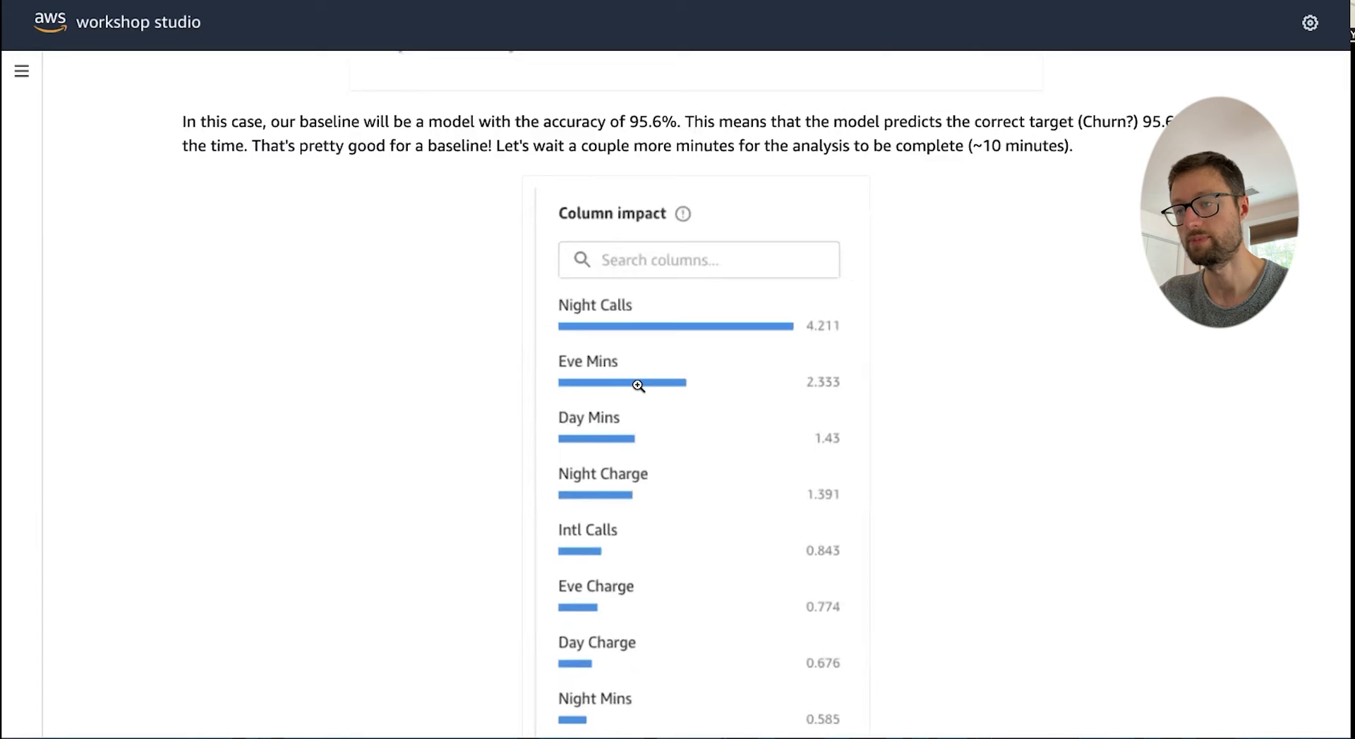
pyautogui.scroll(15, 628, 441)
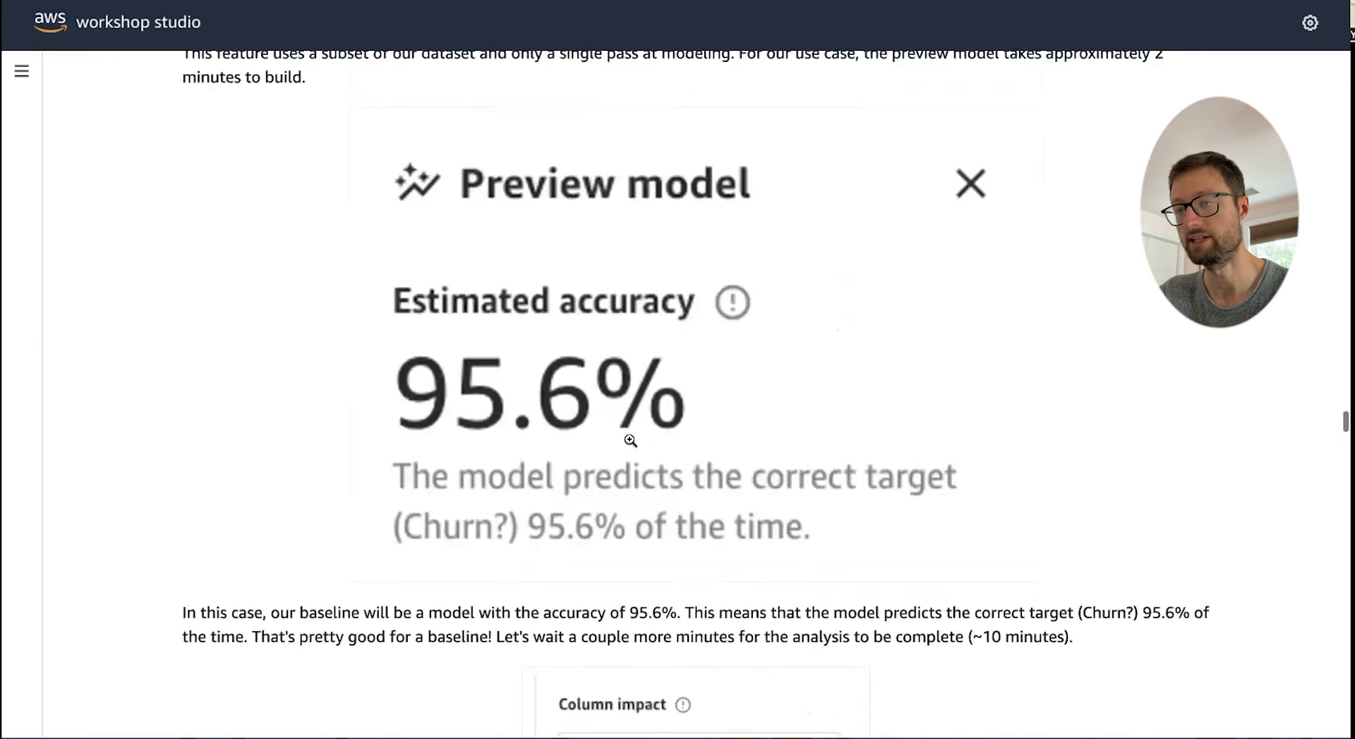
# Step: Highlight the descriptions of the evening call fields and of Day Mins in the attribute table
pyautogui.scroll(2, 630, 468)
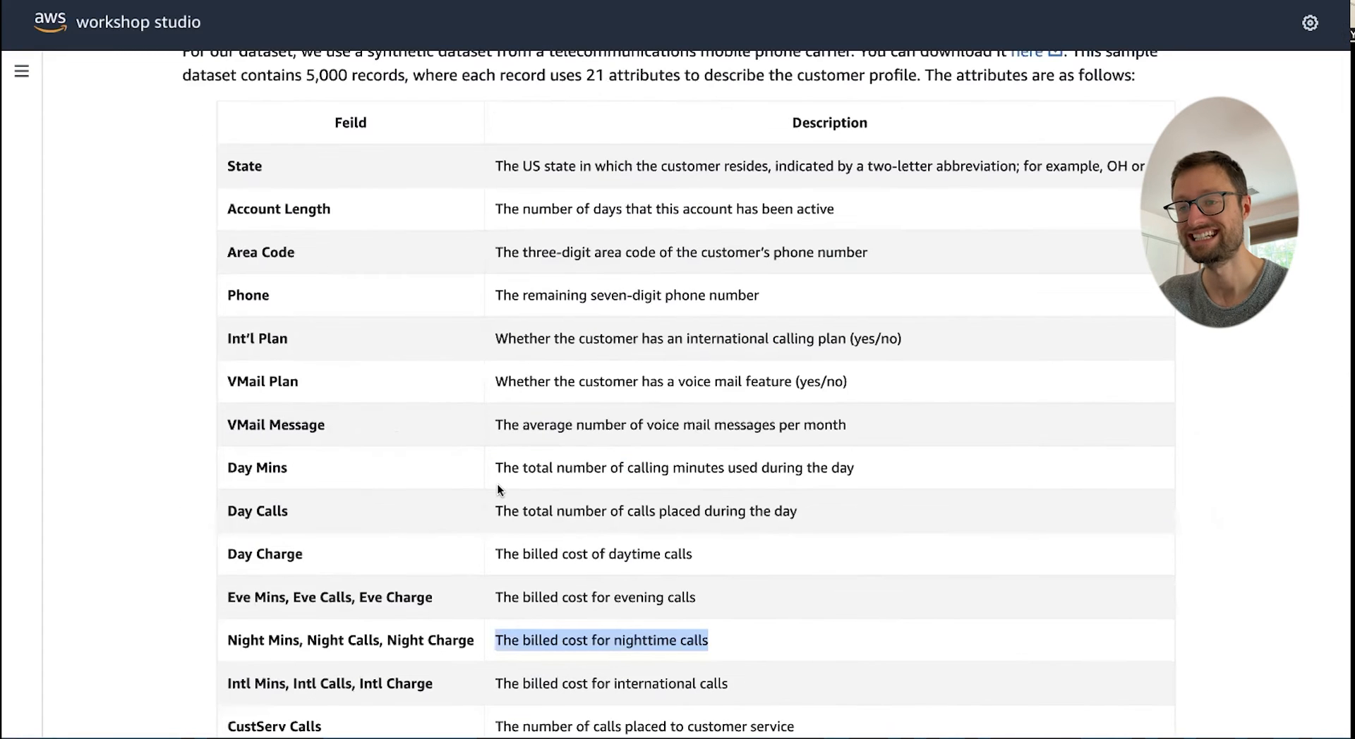
pyautogui.scroll(-1, 497, 484)
pyautogui.moveTo(503, 522); pyautogui.dragTo(687, 519)
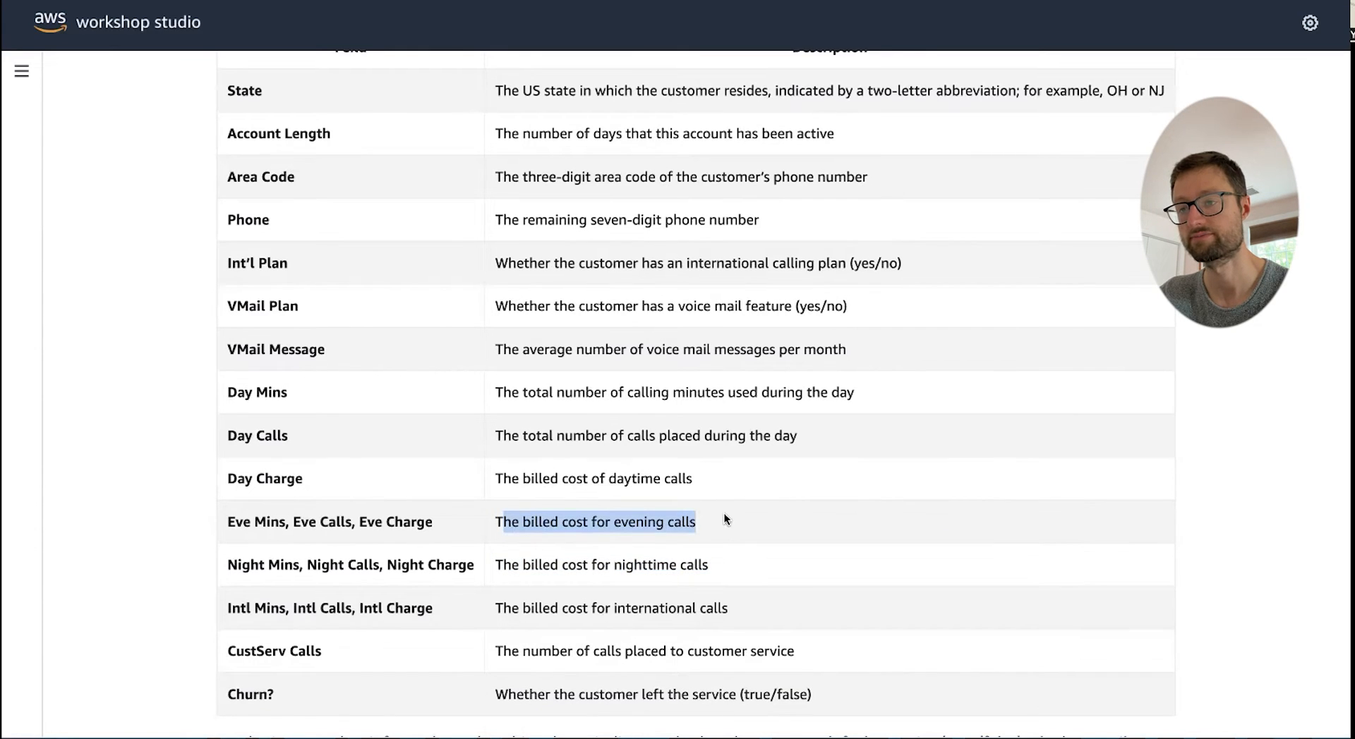
pyautogui.moveTo(542, 392); pyautogui.dragTo(772, 386)
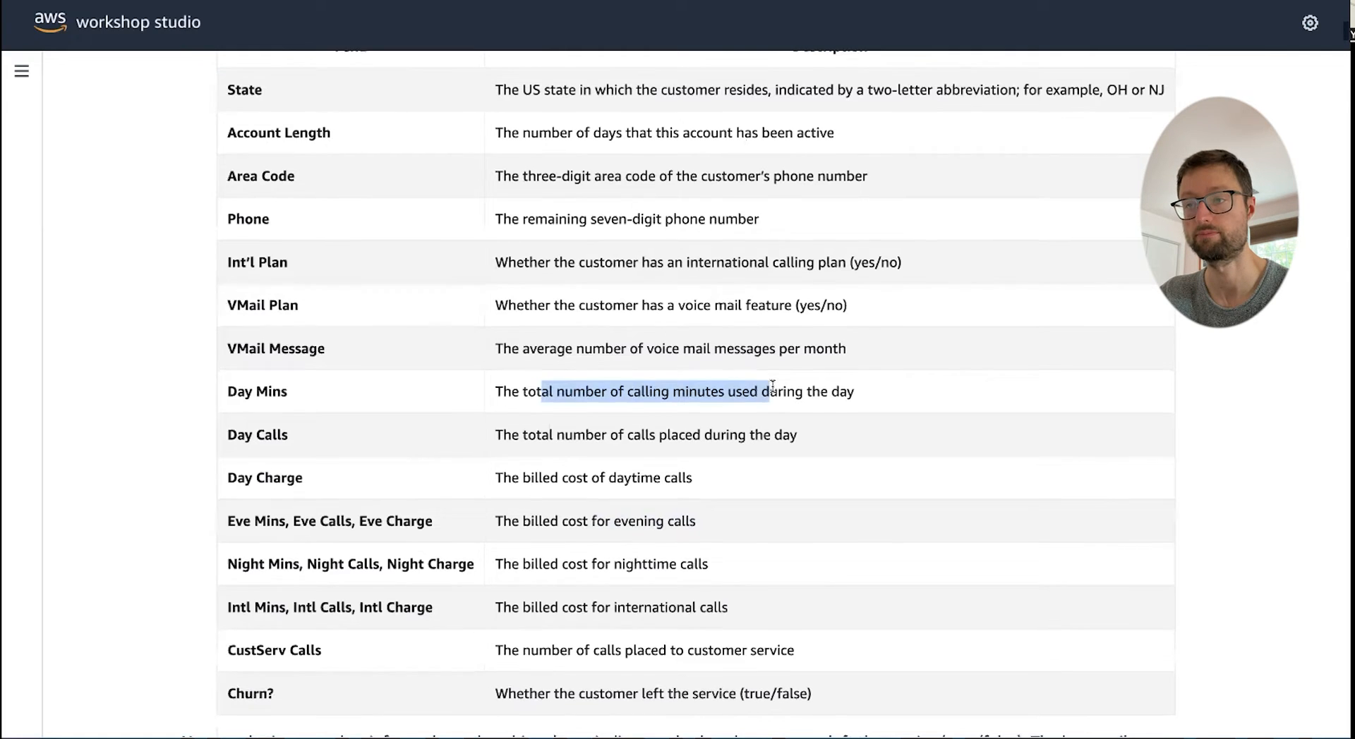
# Step: Return to the lab's model preview section and read its notes on feature importances and target leakage
pyautogui.scroll(-20, 772, 387)
pyautogui.scroll(-20, 772, 387)
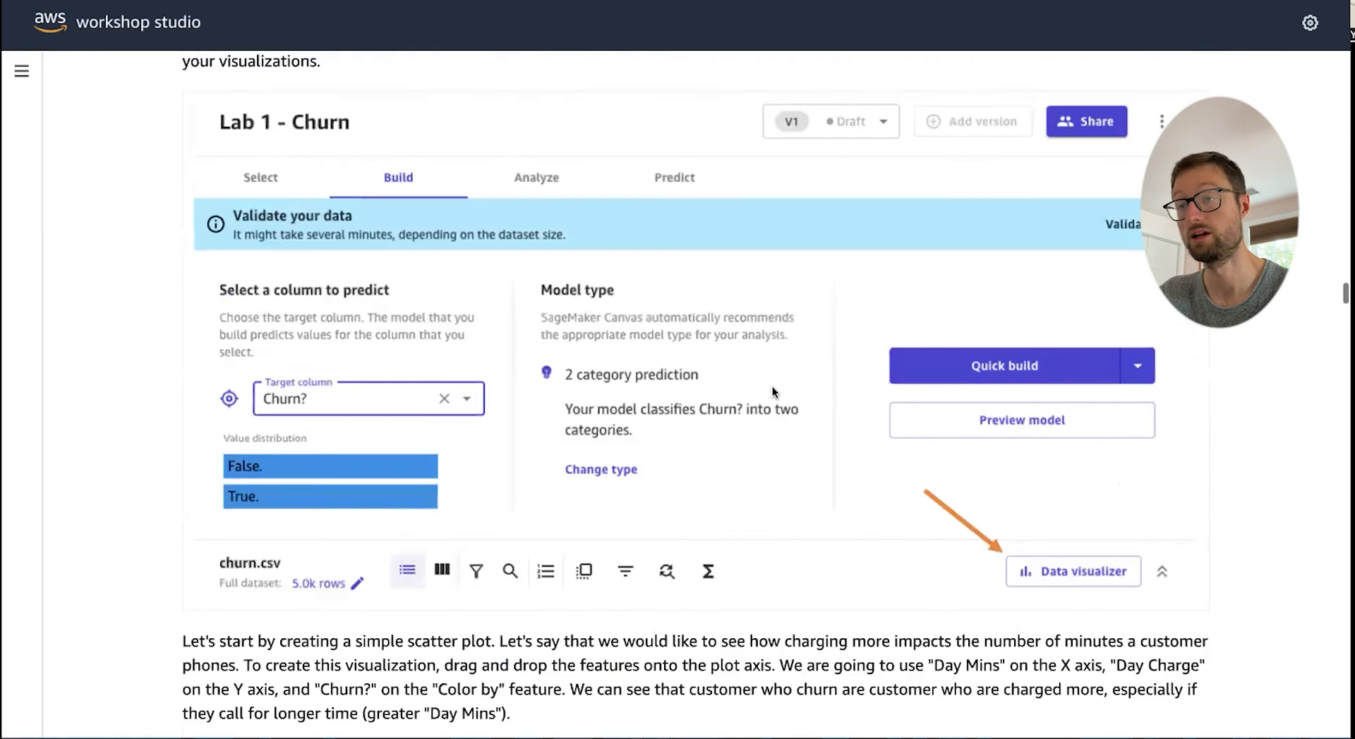
pyautogui.scroll(-20, 773, 388)
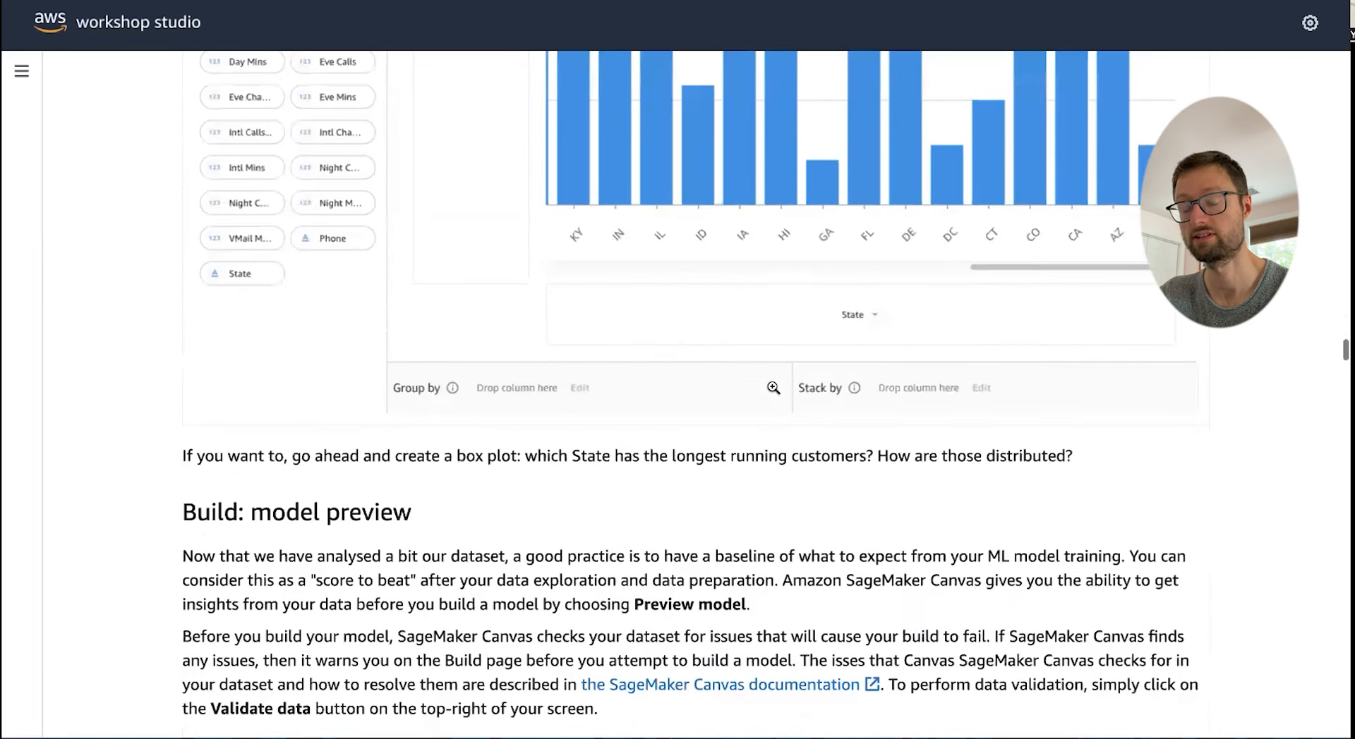
pyautogui.scroll(-20, 773, 386)
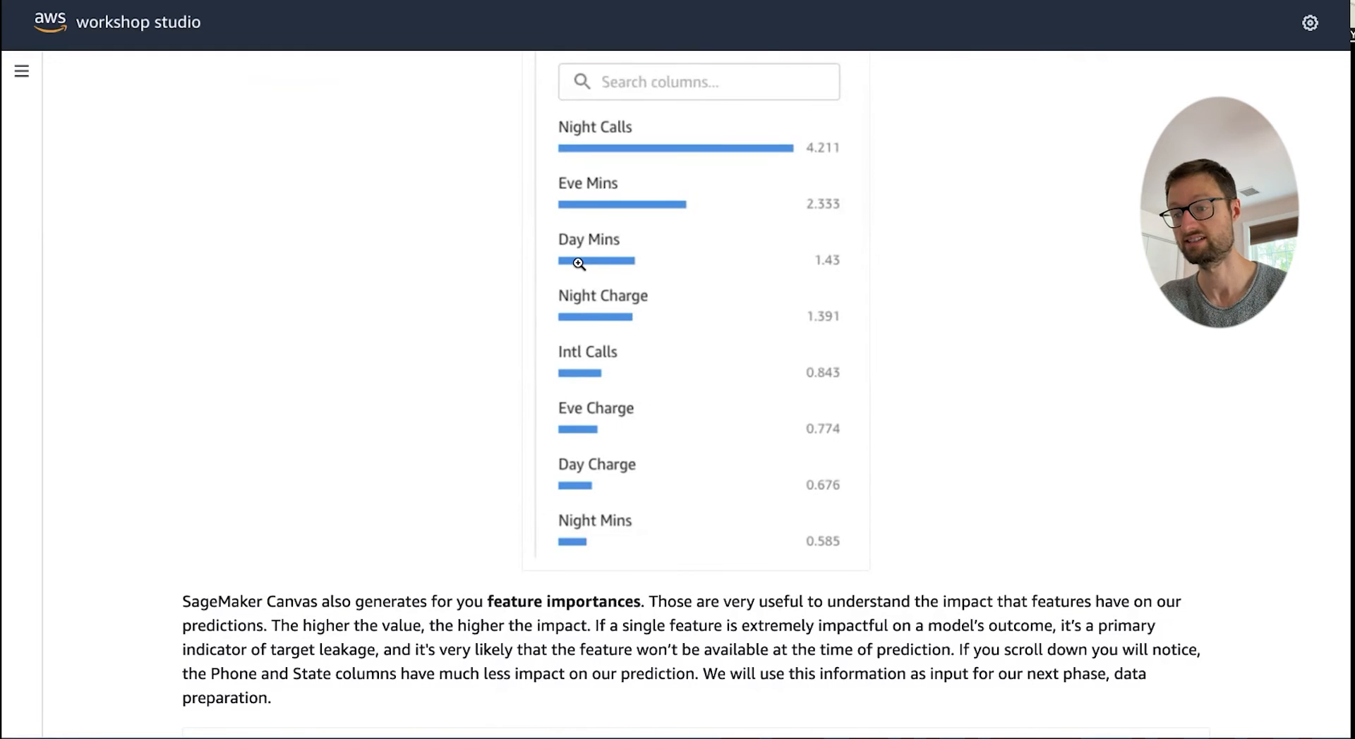
pyautogui.scroll(-1, 625, 509)
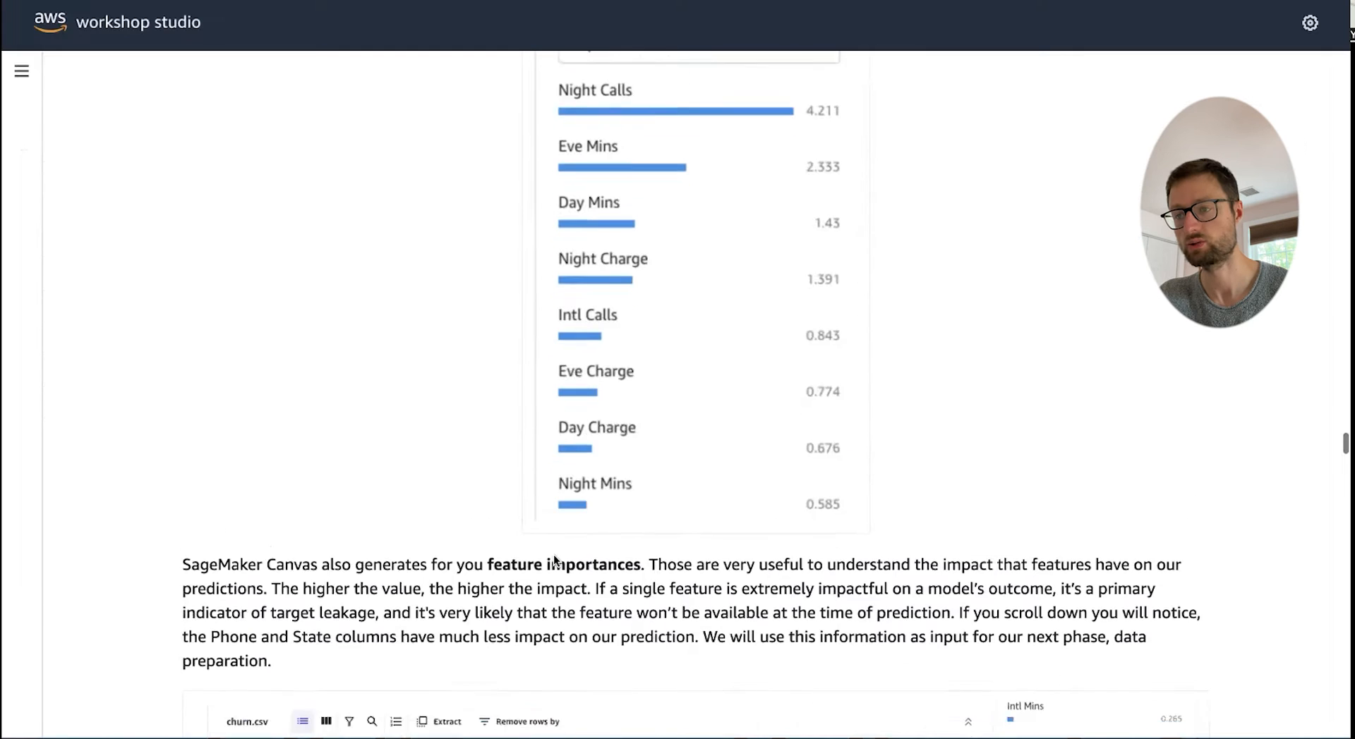
pyautogui.scroll(-4, 555, 561)
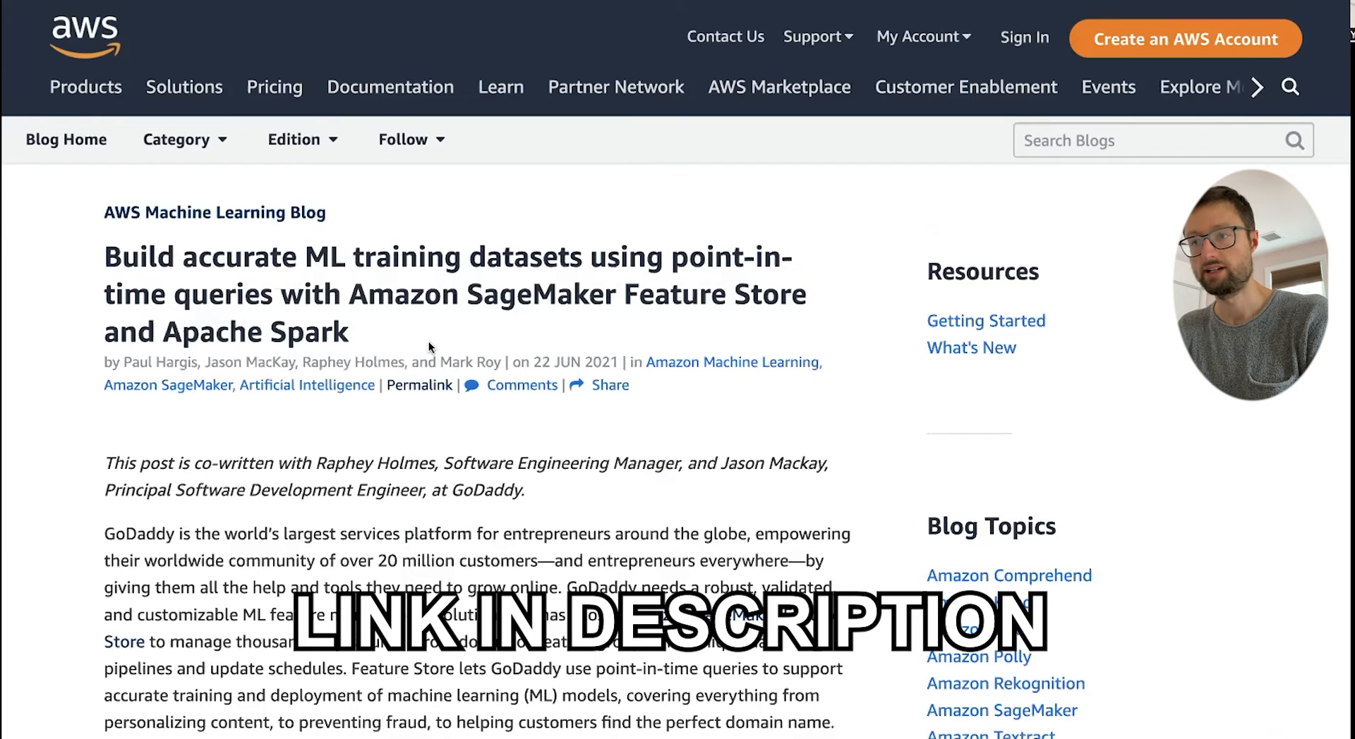
# Step: Highlight the AWS blog post's title, and compare the Canvas preview's full column impact list with the lab's State and Phone example
pyautogui.moveTo(429, 346); pyautogui.dragTo(111, 264)
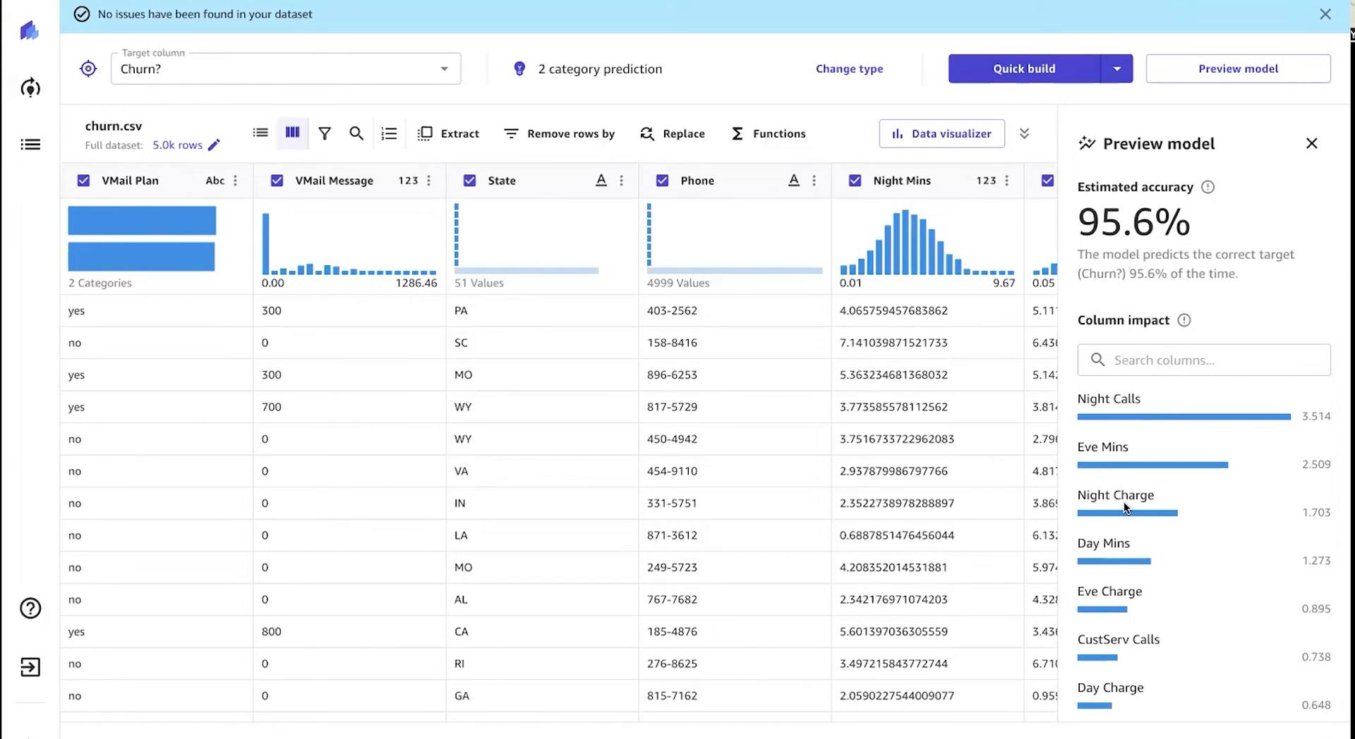
pyautogui.scroll(-9, 1123, 501)
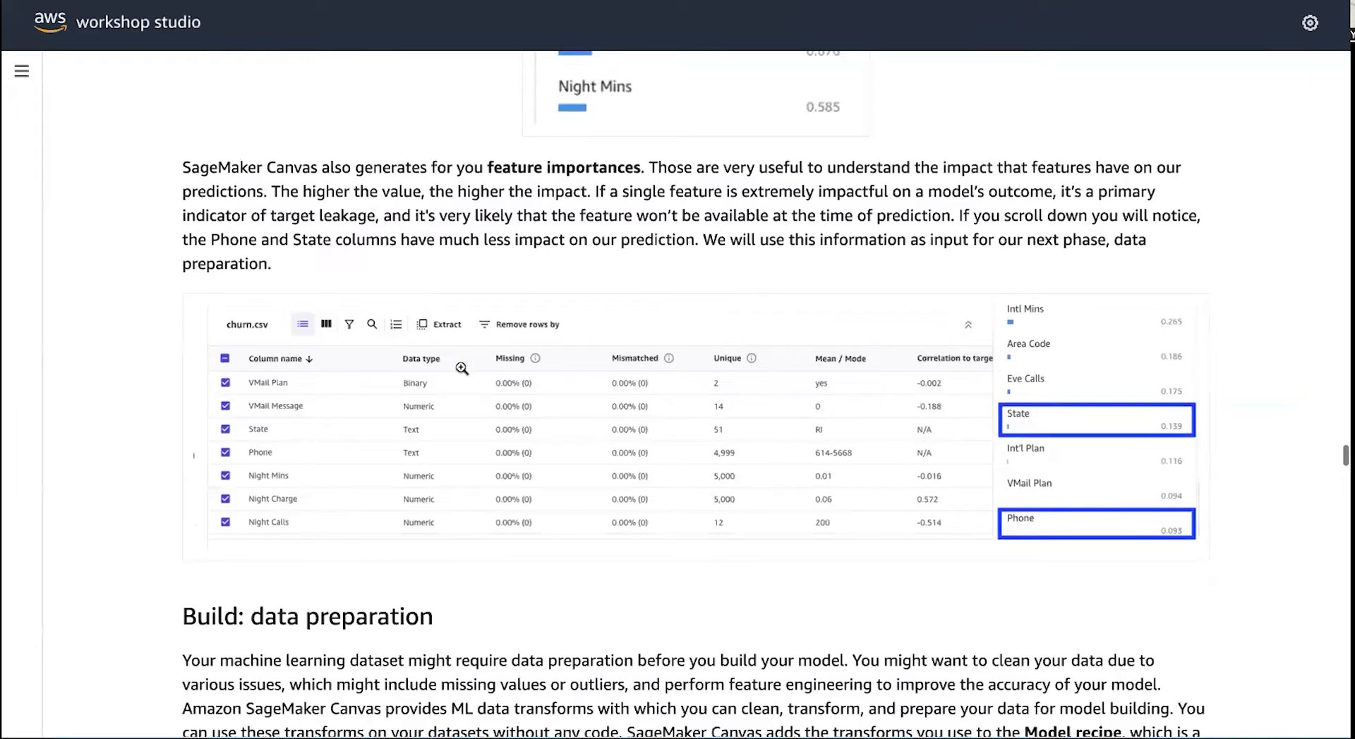
pyautogui.scroll(-5, 461, 368)
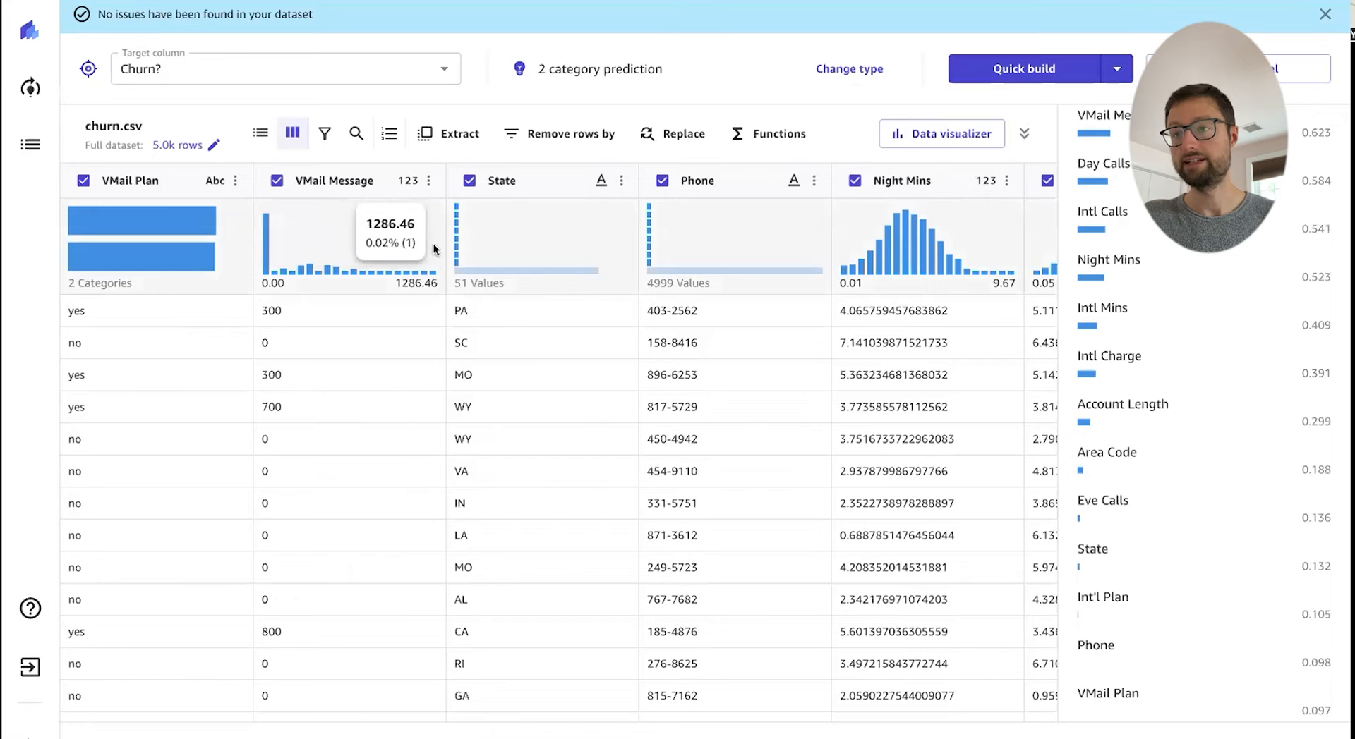
# Step: Dismiss the dataset validation notice and reopen the CustomerChurn draft from the Models list in SageMaker Canvas
pyautogui.click(1325, 14)
pyautogui.click(30, 145)
pyautogui.click(82, 105)
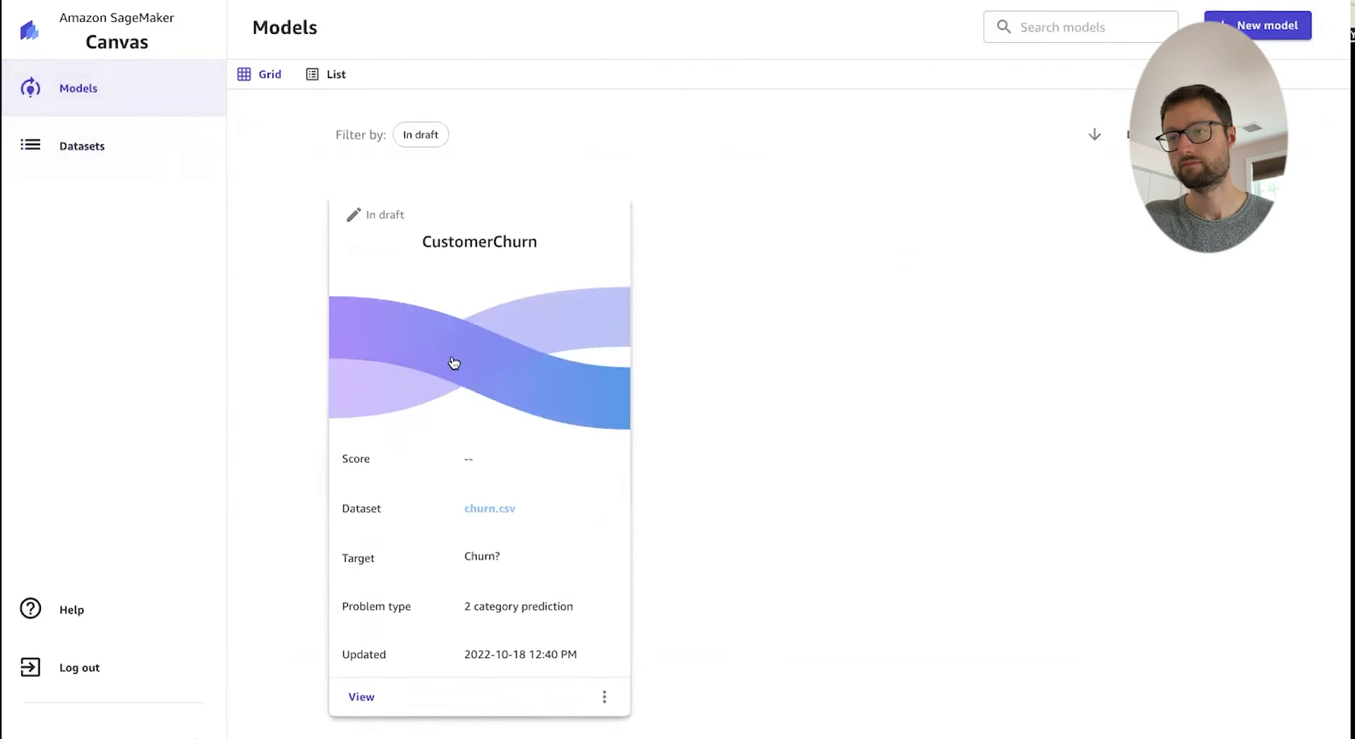
pyautogui.click(453, 363)
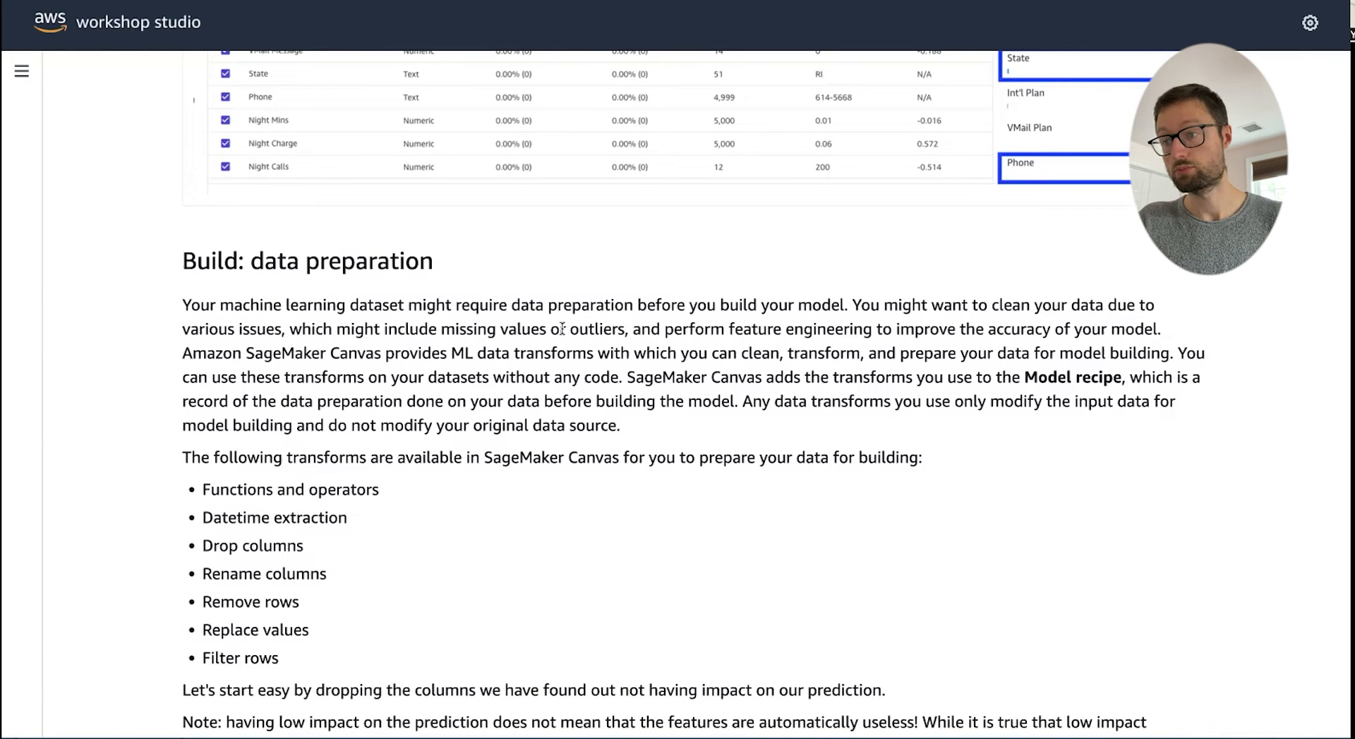
# Step: Read the lab's data preparation section, highlighting the Model recipe term and the Functions and operators transform
pyautogui.scroll(-1, 583, 344)
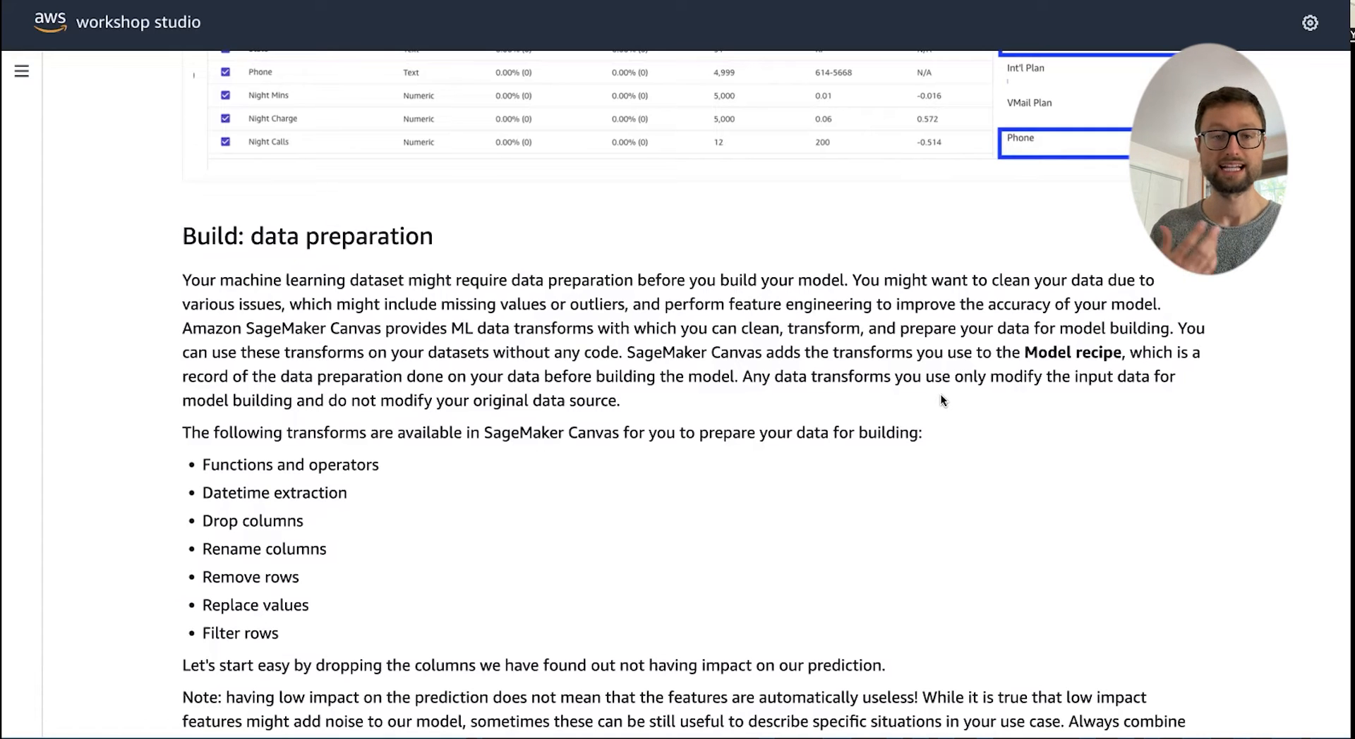
pyautogui.moveTo(1026, 355); pyautogui.dragTo(1122, 355)
pyautogui.click(701, 352)
pyautogui.scroll(-3, 701, 353)
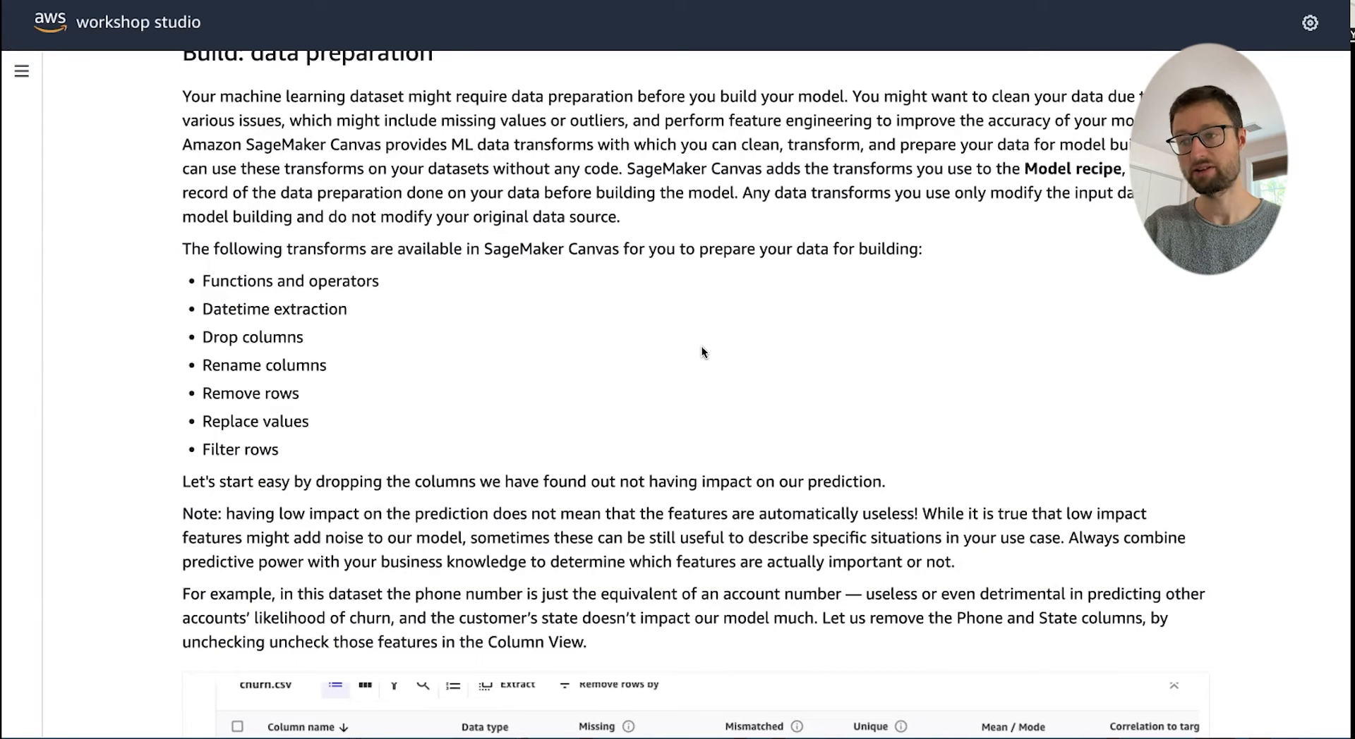
pyautogui.moveTo(201, 281); pyautogui.dragTo(379, 283)
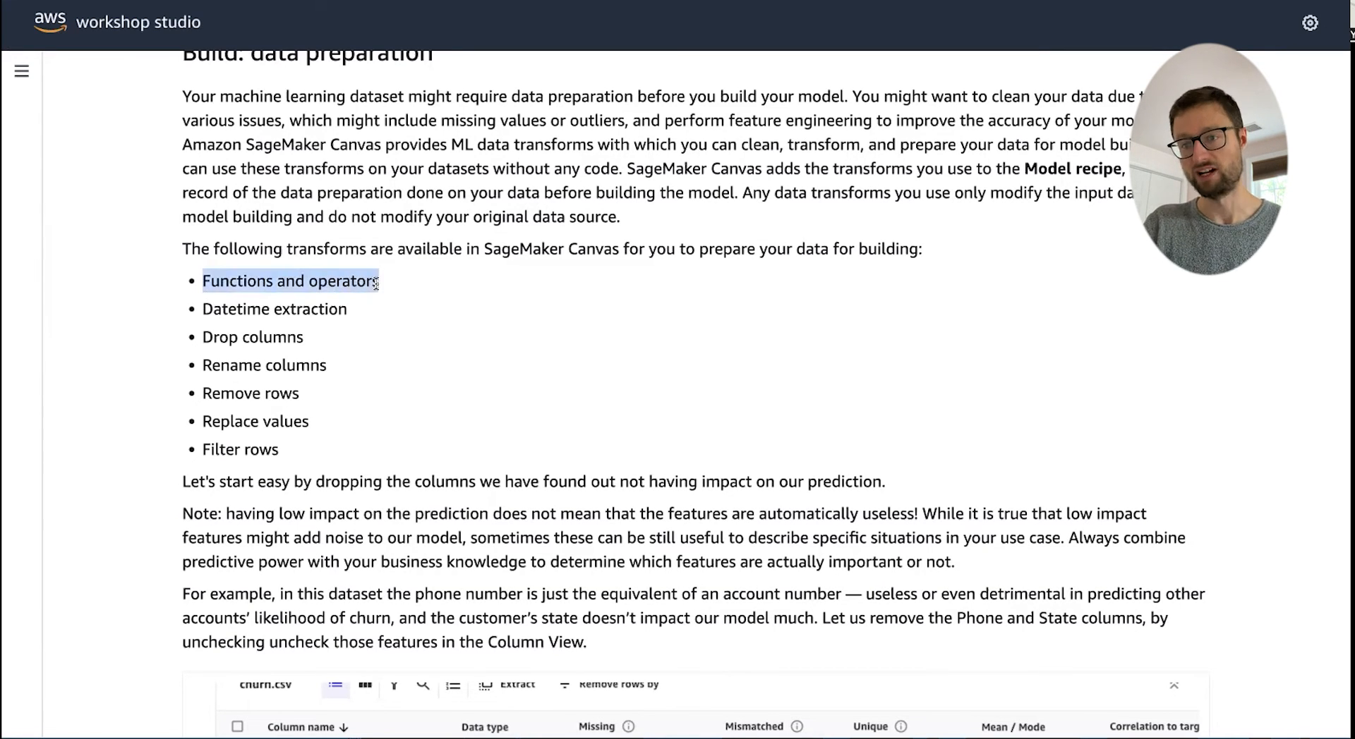
# Step: Highlight the remaining transforms in the lab's list, from Datetime extraction and Drop columns through Replace values and Filter rows
pyautogui.moveTo(203, 309); pyautogui.dragTo(370, 310)
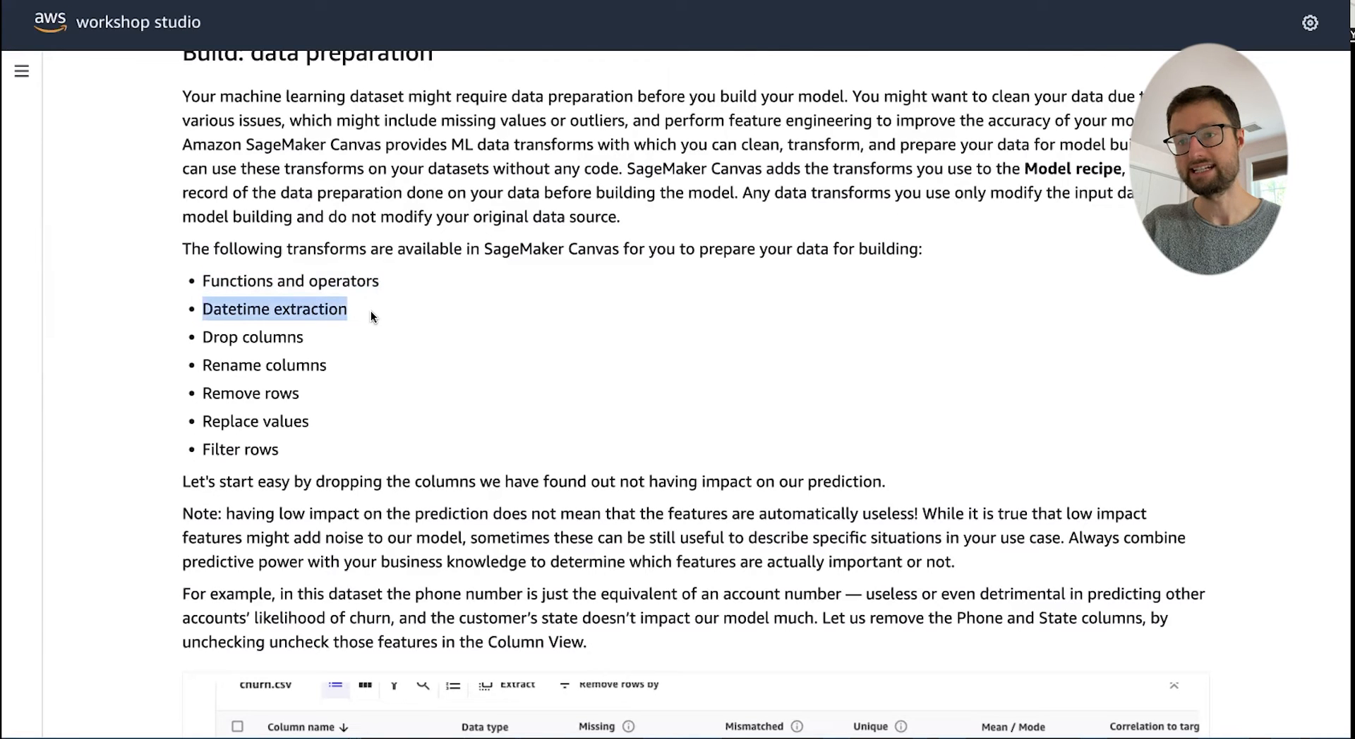
pyautogui.moveTo(202, 338); pyautogui.dragTo(332, 339)
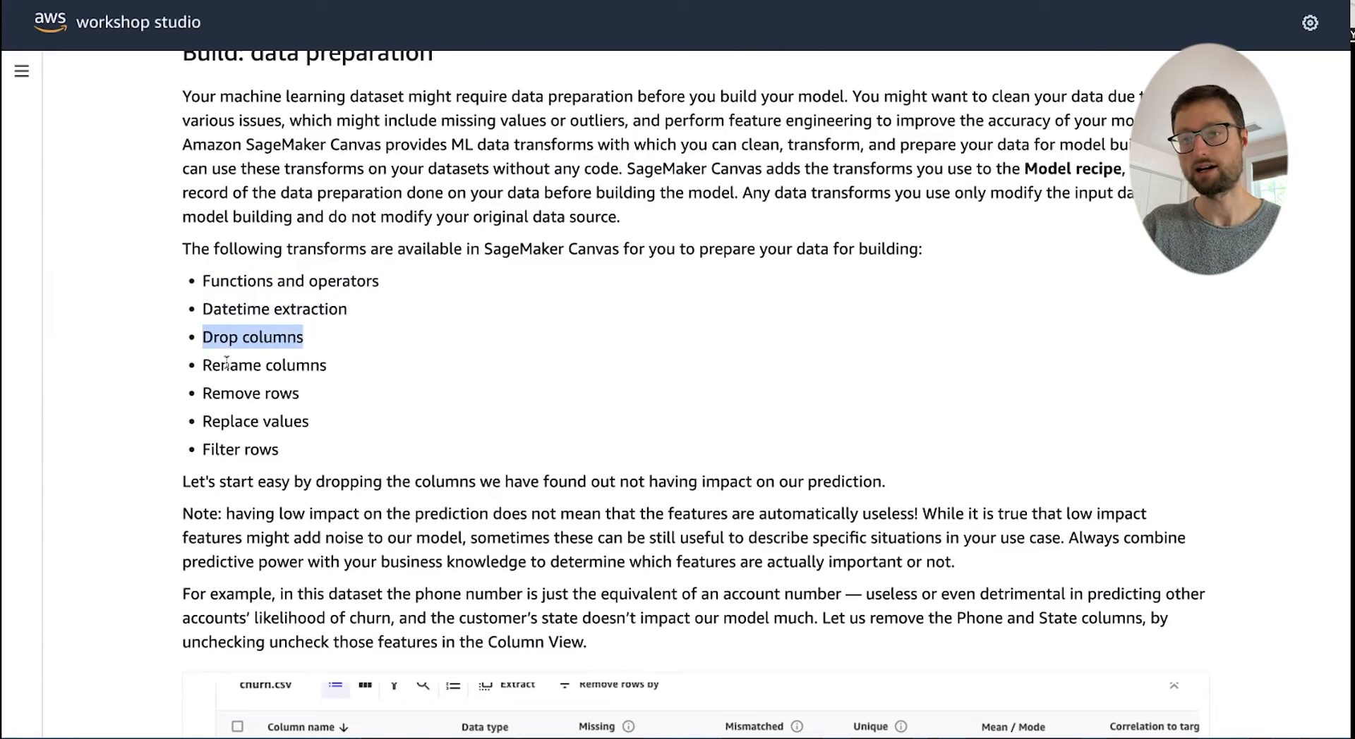
pyautogui.click(205, 365)
pyautogui.moveTo(194, 367); pyautogui.dragTo(334, 374)
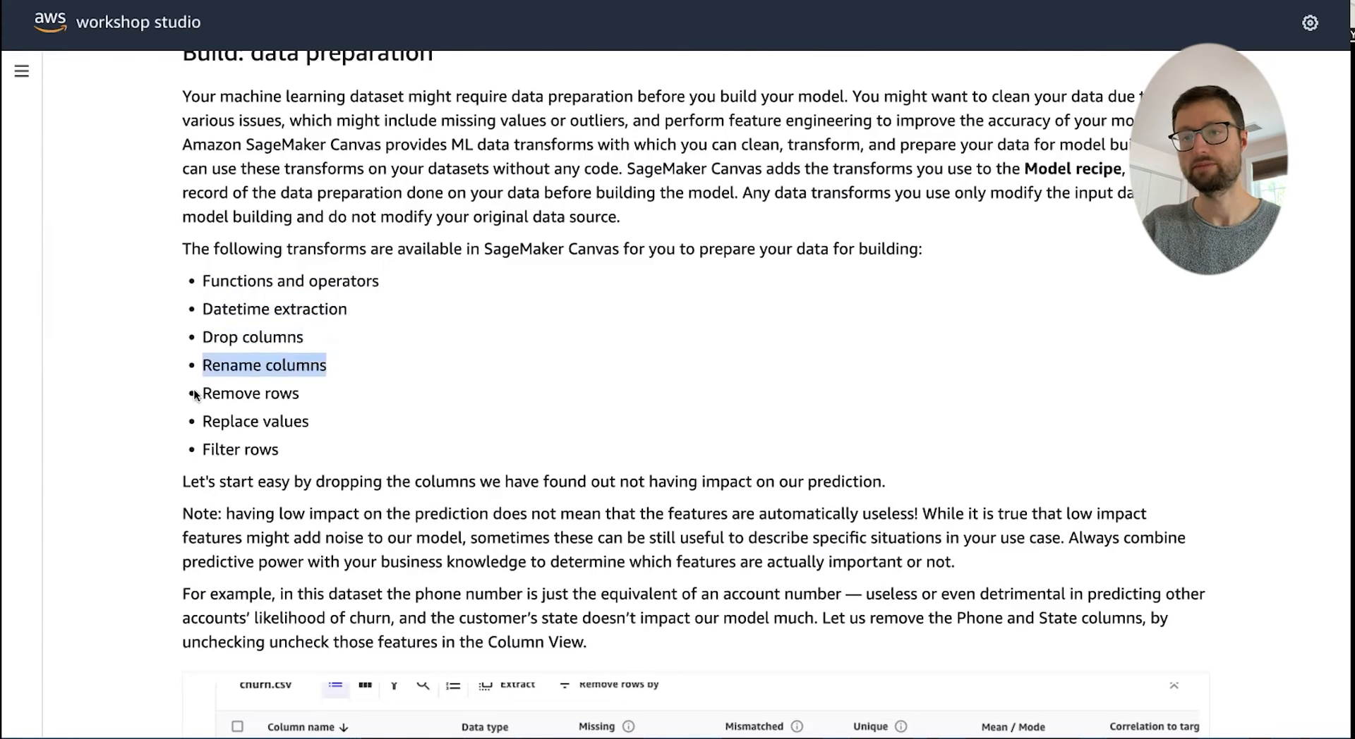
pyautogui.moveTo(204, 396); pyautogui.dragTo(309, 400)
pyautogui.moveTo(206, 409); pyautogui.dragTo(369, 450)
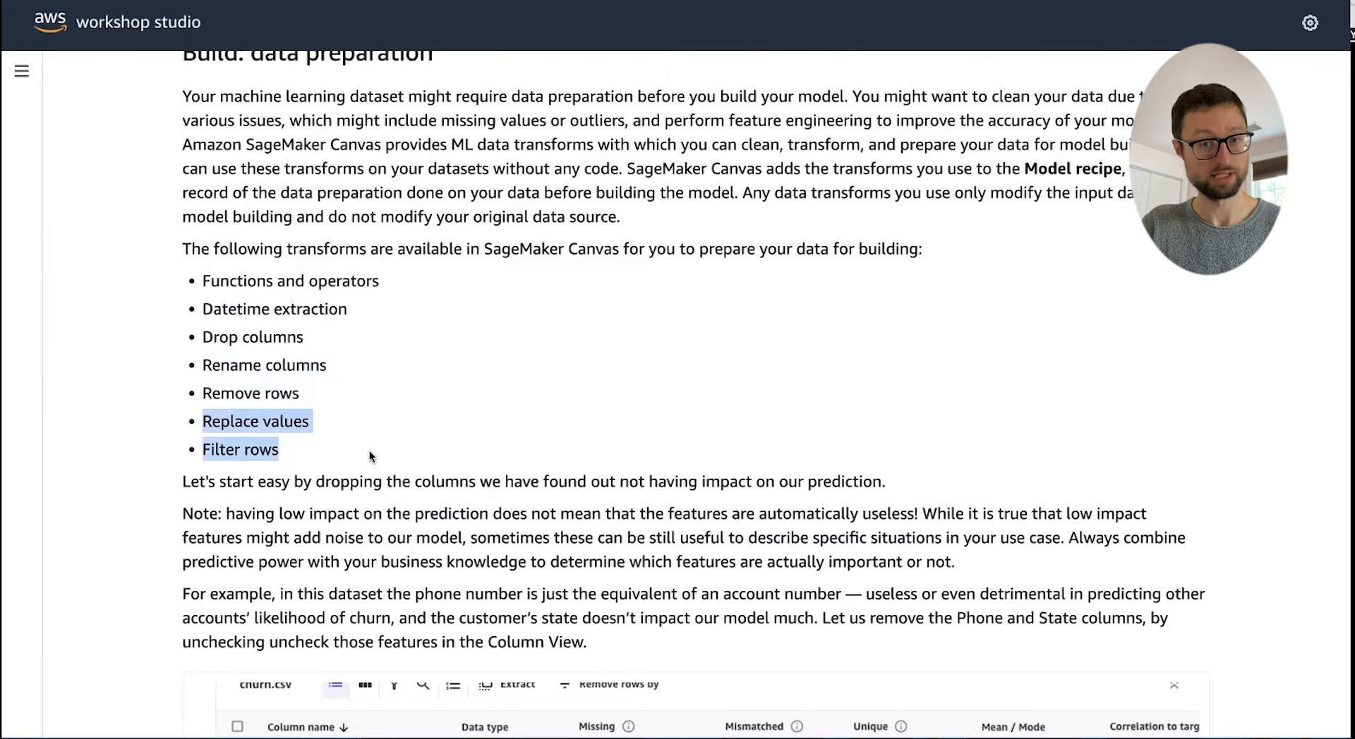
pyautogui.click(233, 455)
# Step: Read the lab's note on dropping low-impact columns, and drop the State and Phone columns from churn.csv in SageMaker Canvas
pyautogui.scroll(-4, 545, 176)
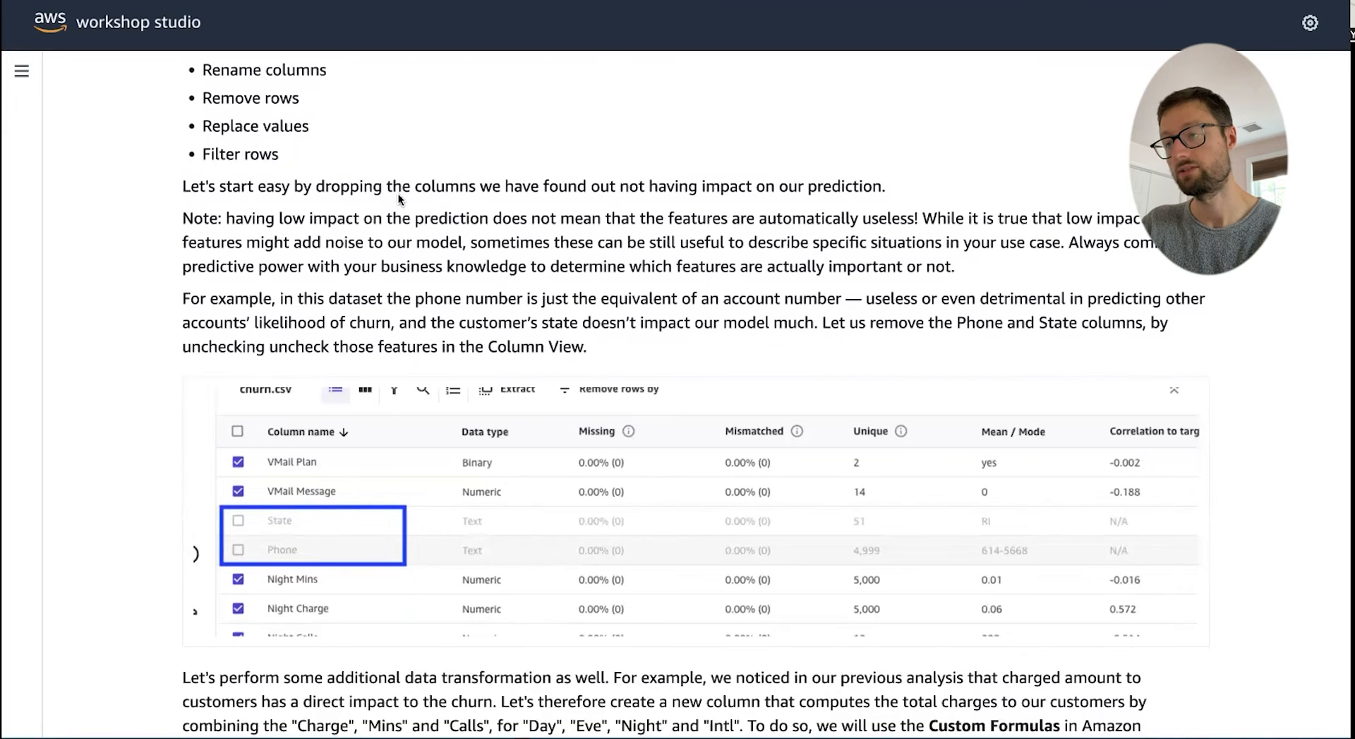
pyautogui.moveTo(183, 186); pyautogui.dragTo(315, 186)
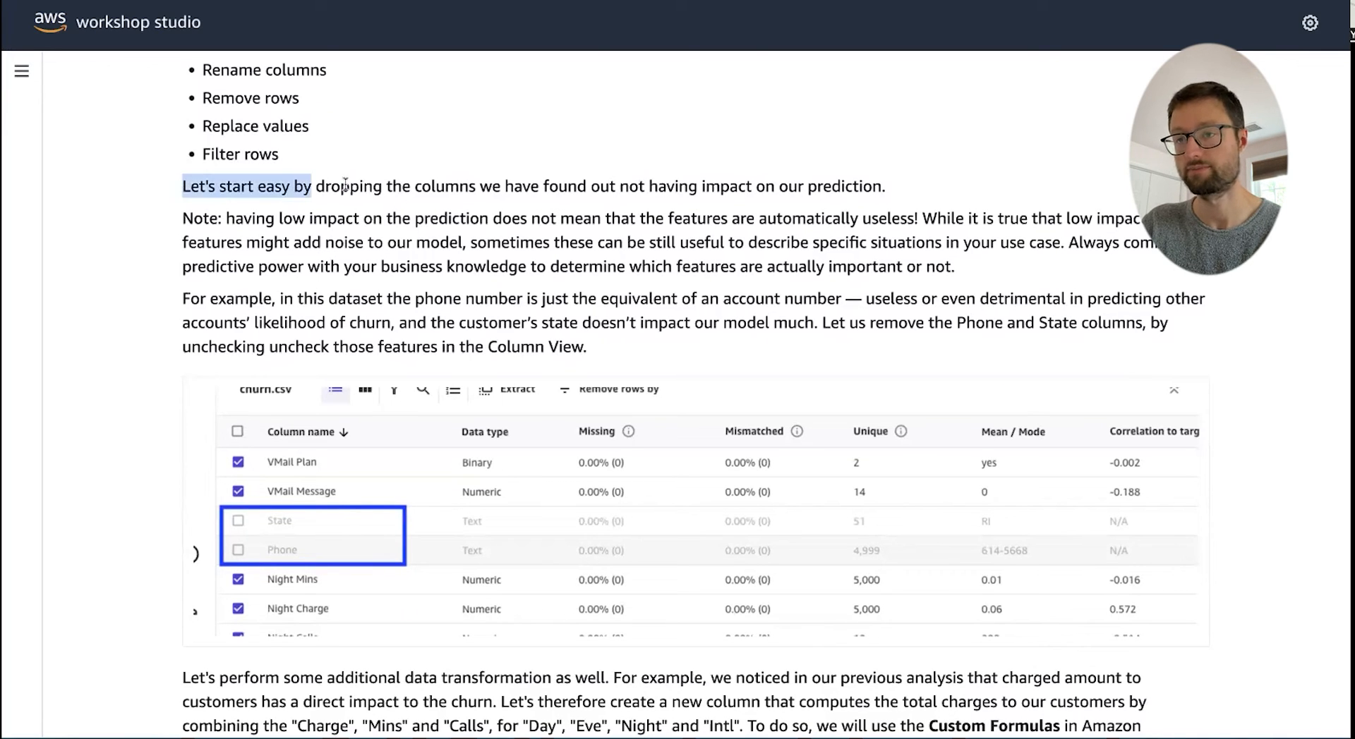
pyautogui.click(314, 186)
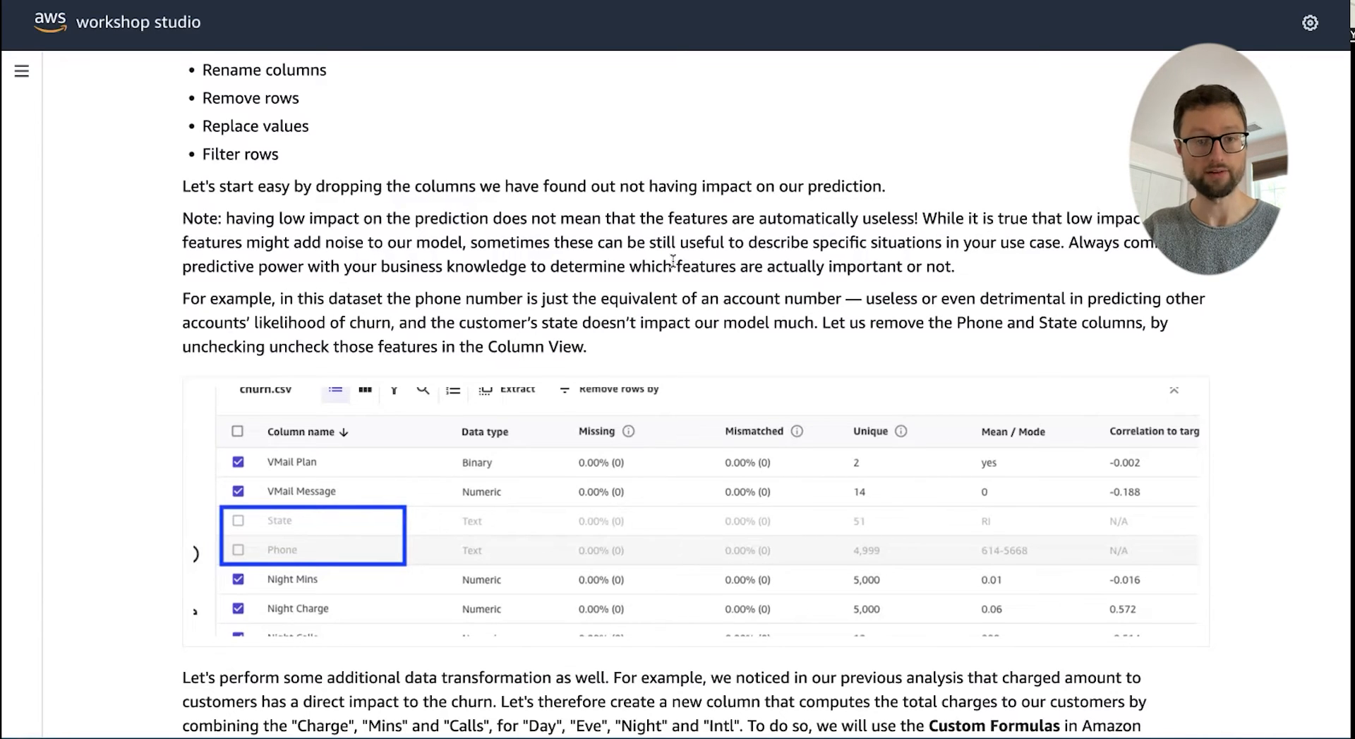
pyautogui.scroll(-1, 554, 274)
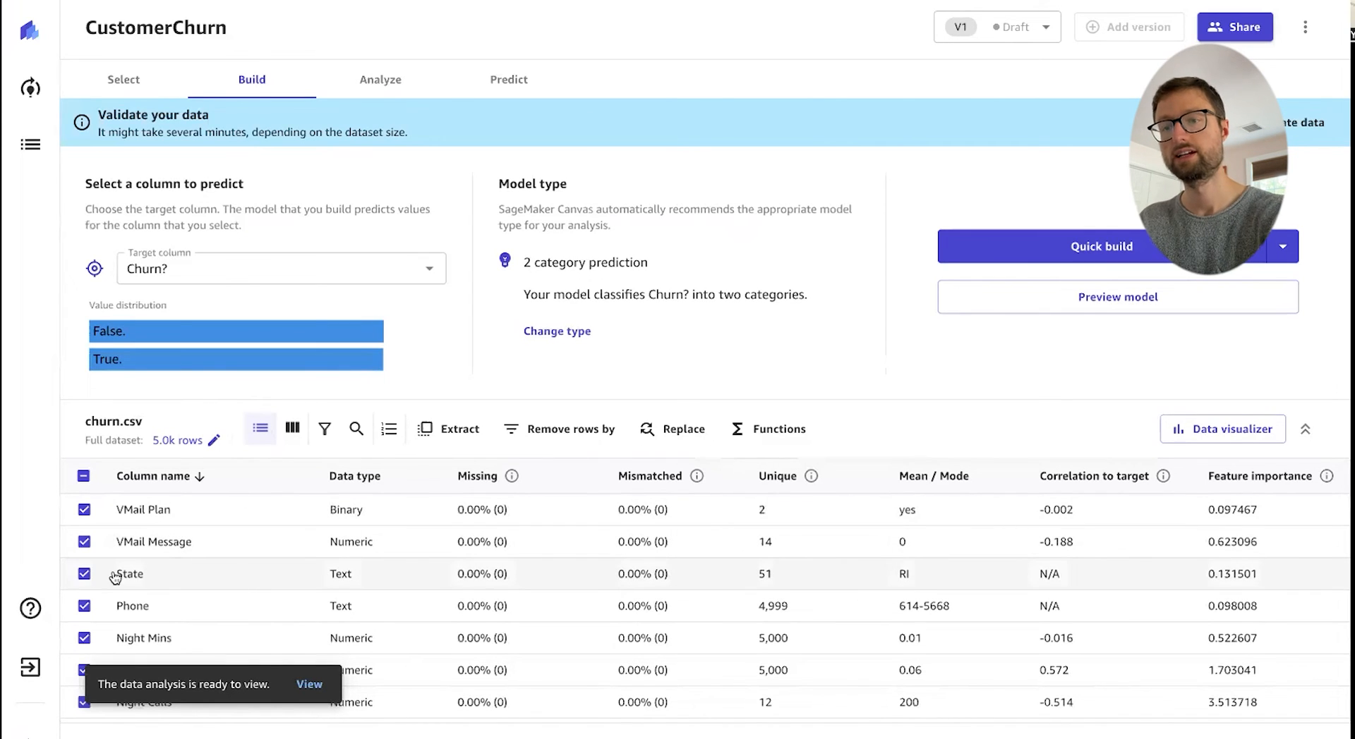
pyautogui.click(84, 573)
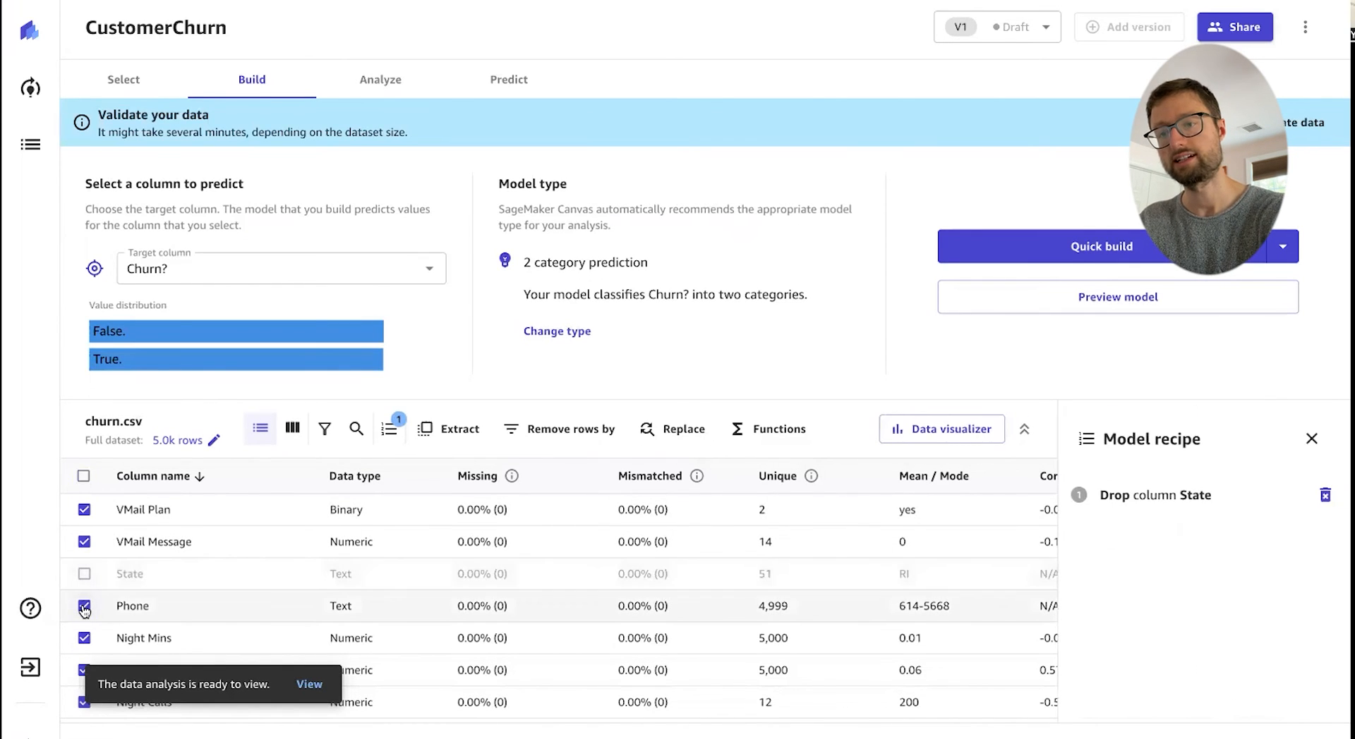
pyautogui.click(84, 607)
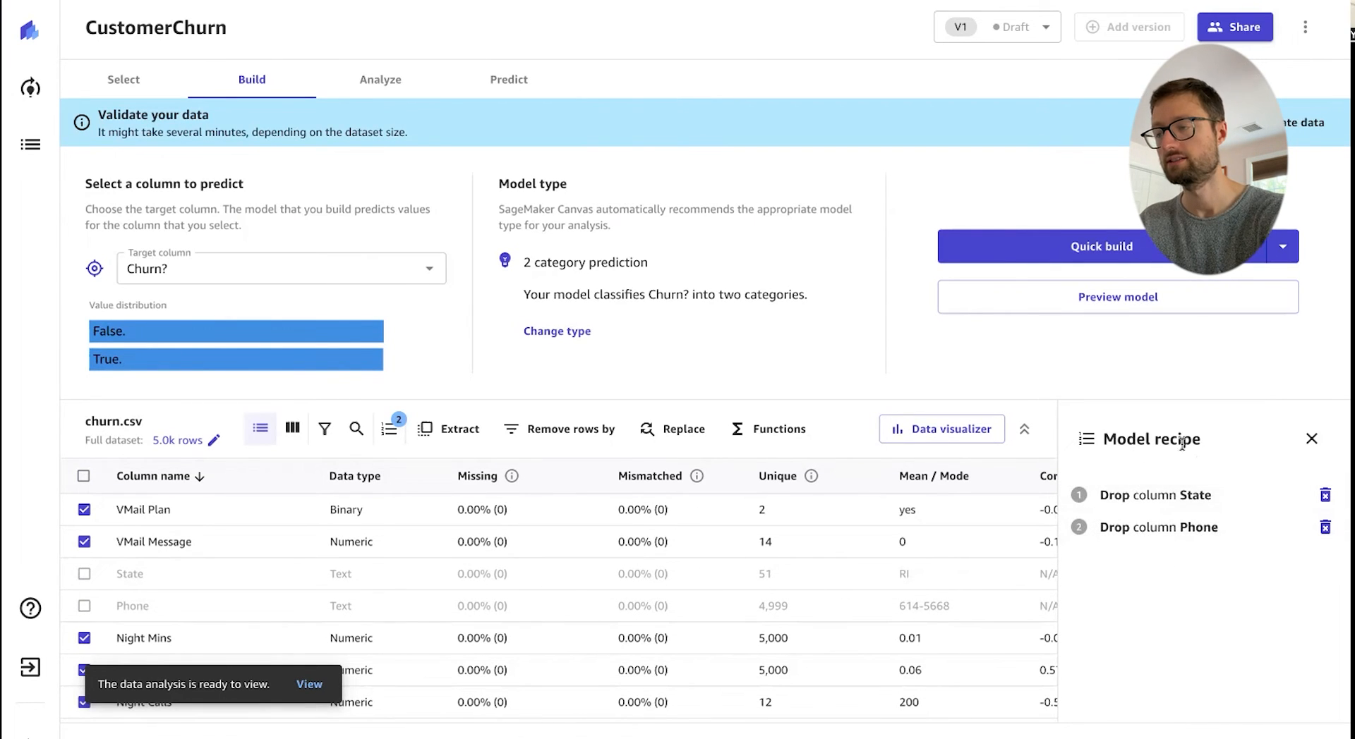
# Step: Return to the lab and read its Custom Formulas section on total charges, searching the page for "intl"
pyautogui.click(566, 2)
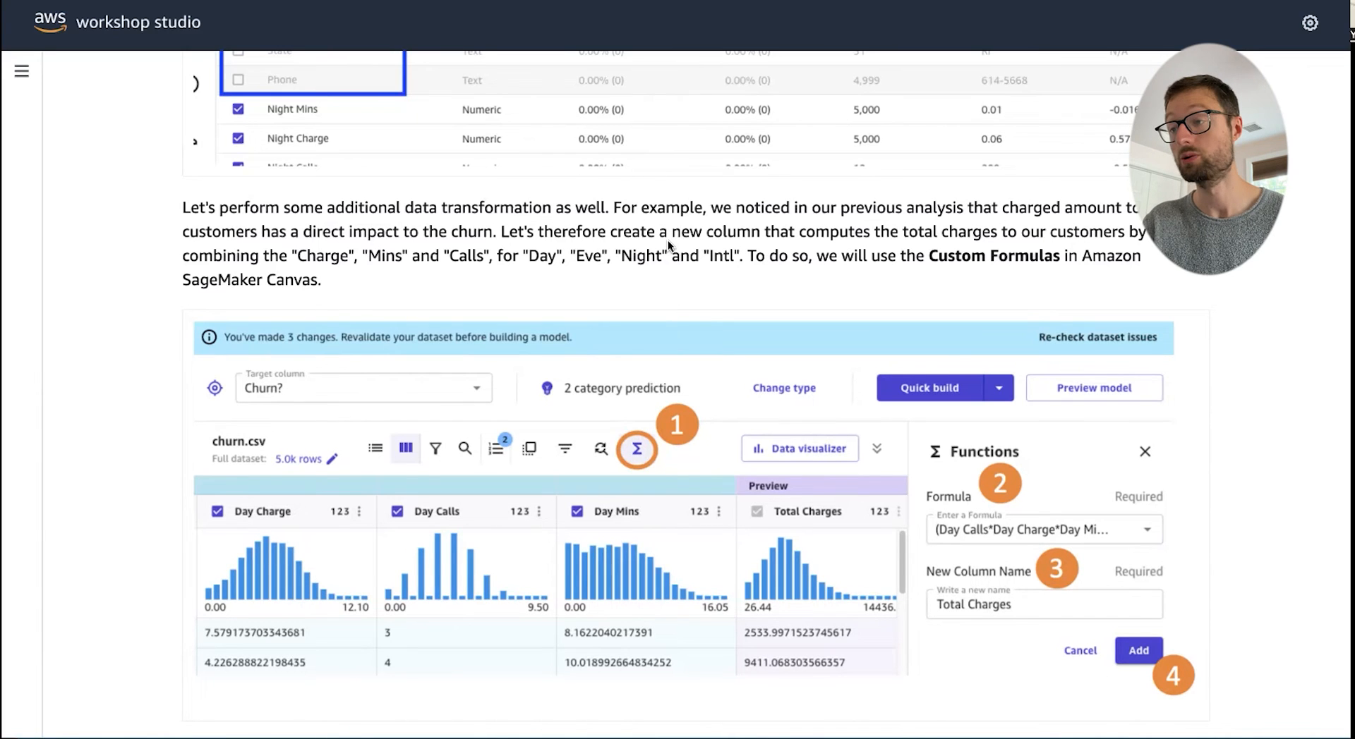
pyautogui.scroll(-1, 667, 240)
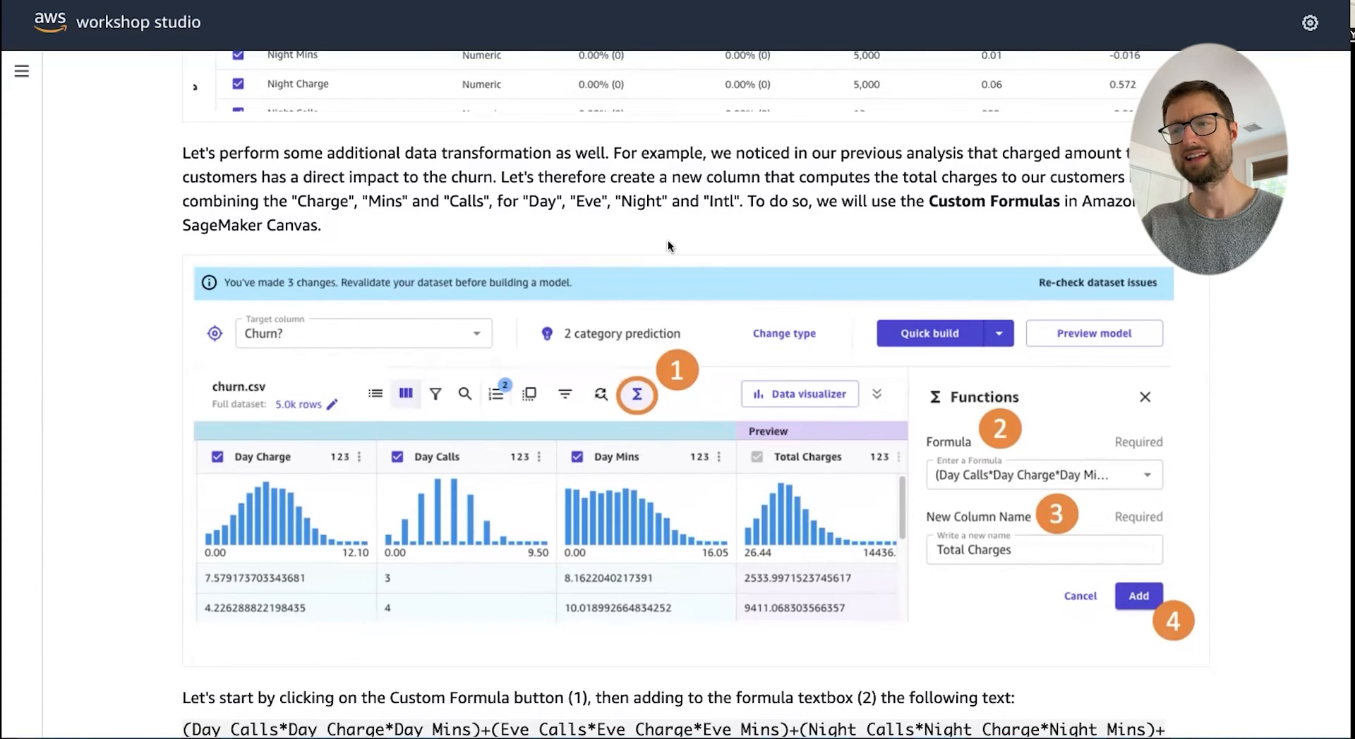
pyautogui.hotkey('ctrl', 'f')
pyautogui.write('intl')
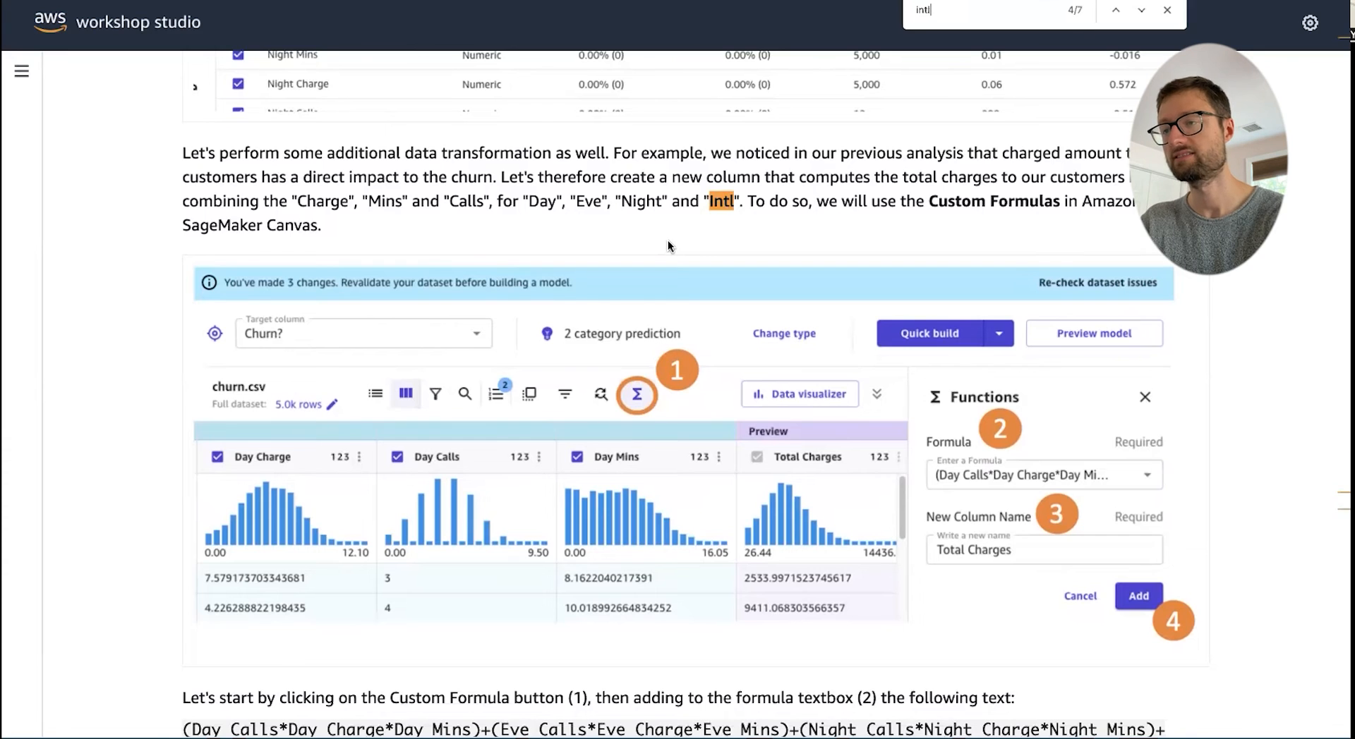
pyautogui.press('Return')
pyautogui.press('Return')
pyautogui.press('Return')
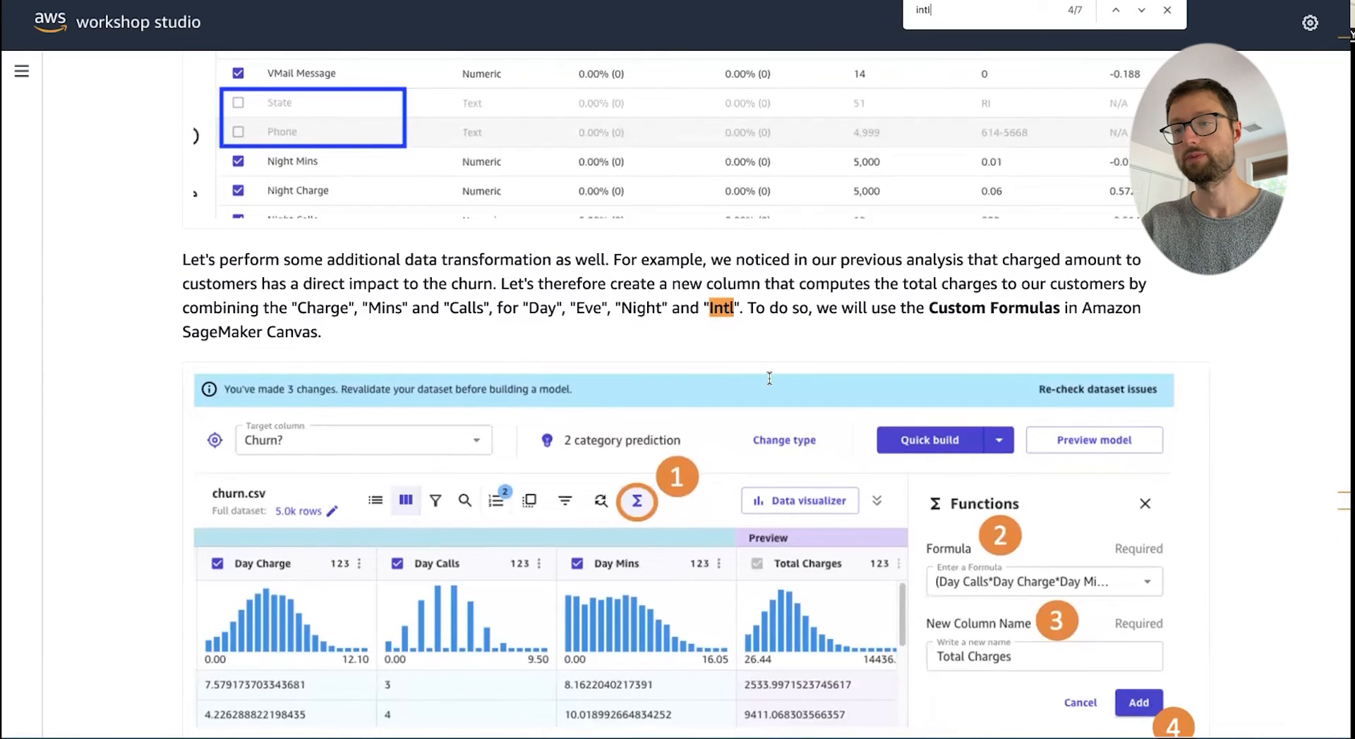
pyautogui.scroll(-1, 769, 379)
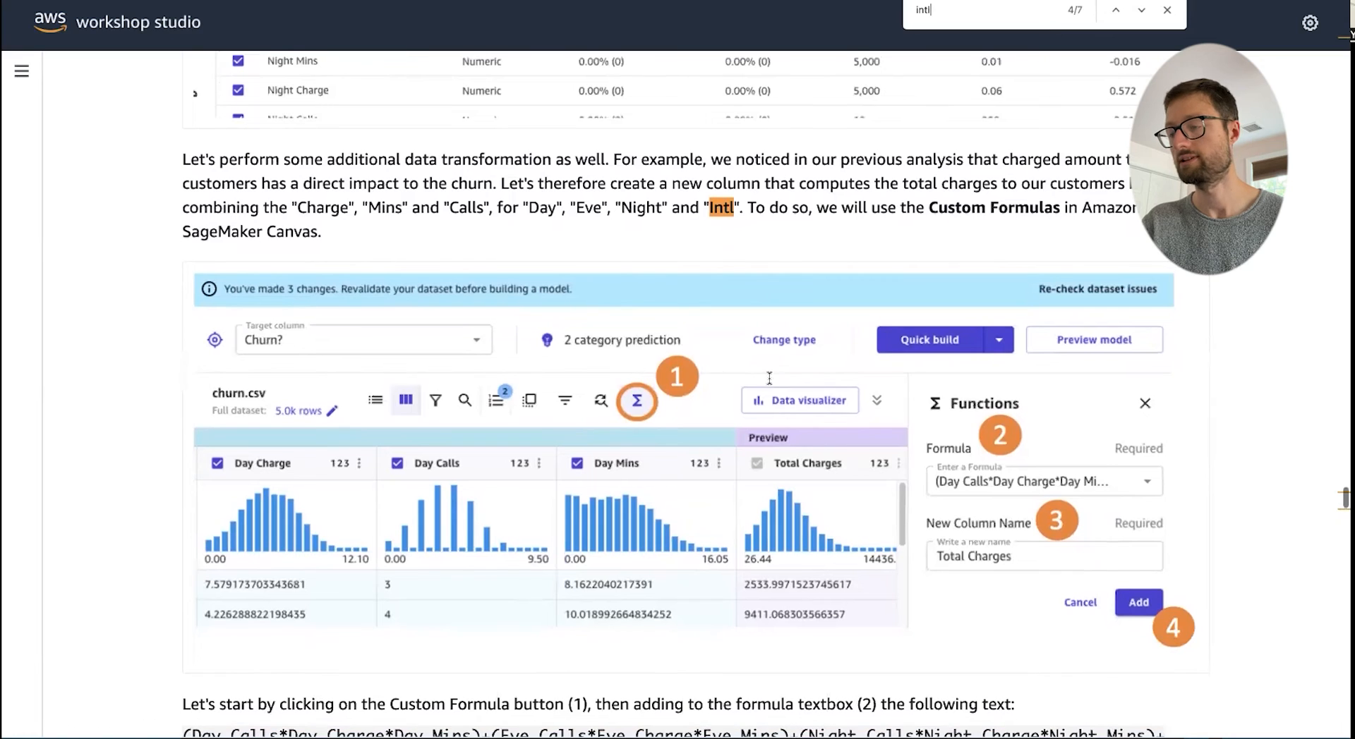
pyautogui.press('Escape')
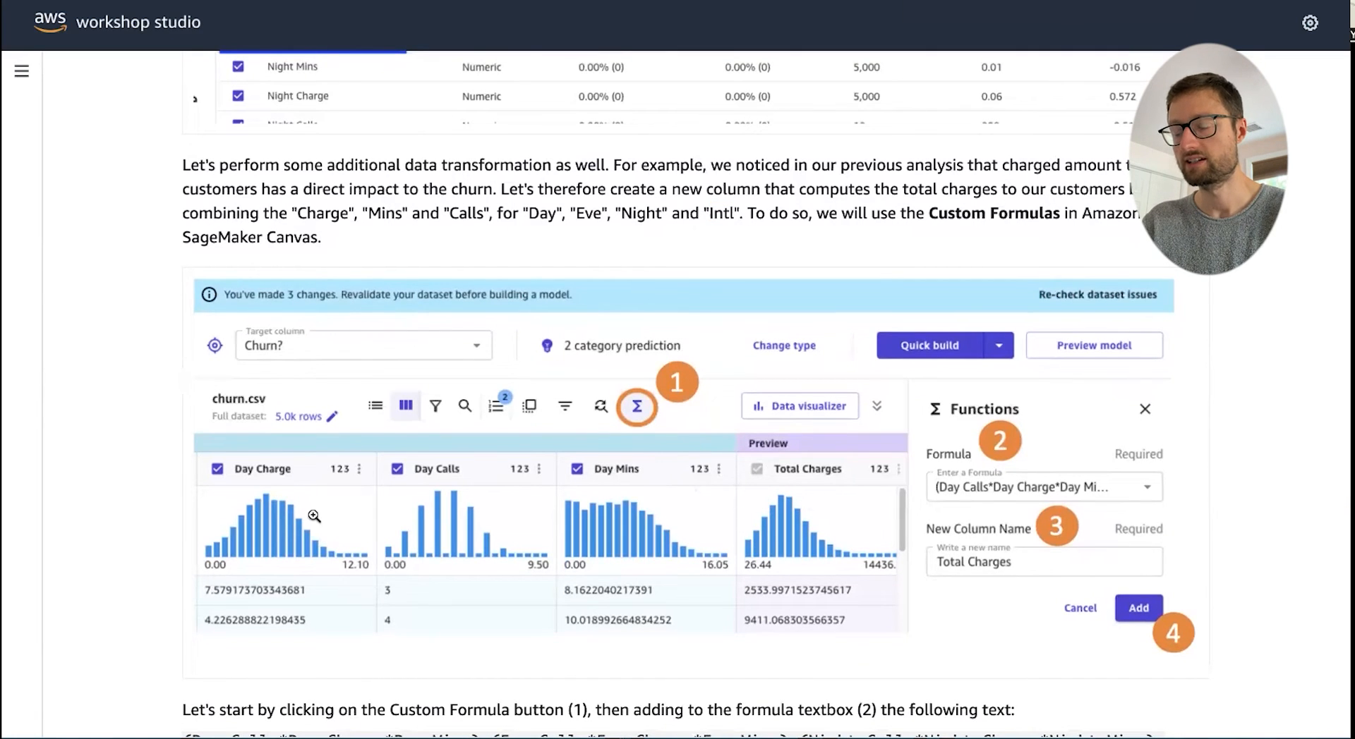
pyautogui.scroll(-2, 314, 516)
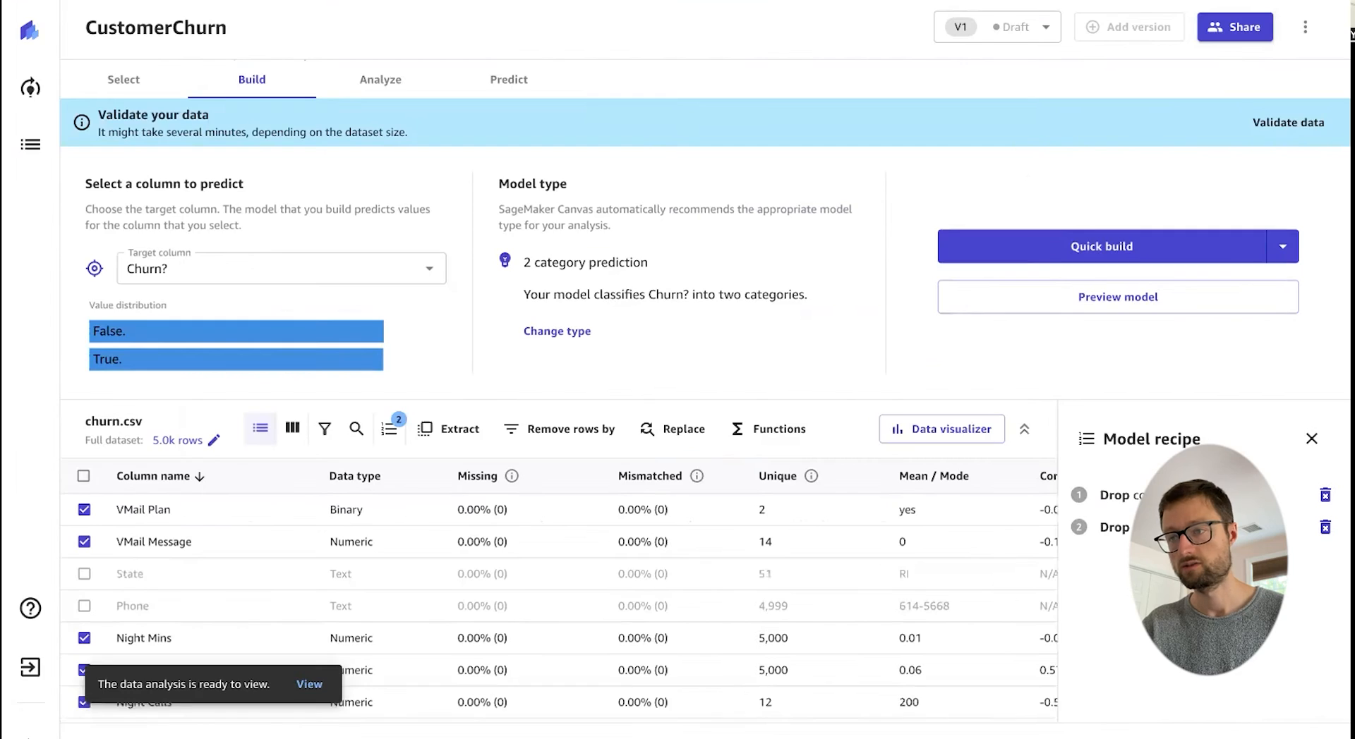
# Step: Enter the lab's formula as a Canvas function: (Day Calls*Day Charge*Day Mins)+(Eve Calls*Eve Charge*Eve Mins)+(Night Calls*Night Charge*Night Mins)+(Intl Calls*Intl Charge*Intl Mins)
pyautogui.click(746, 431)
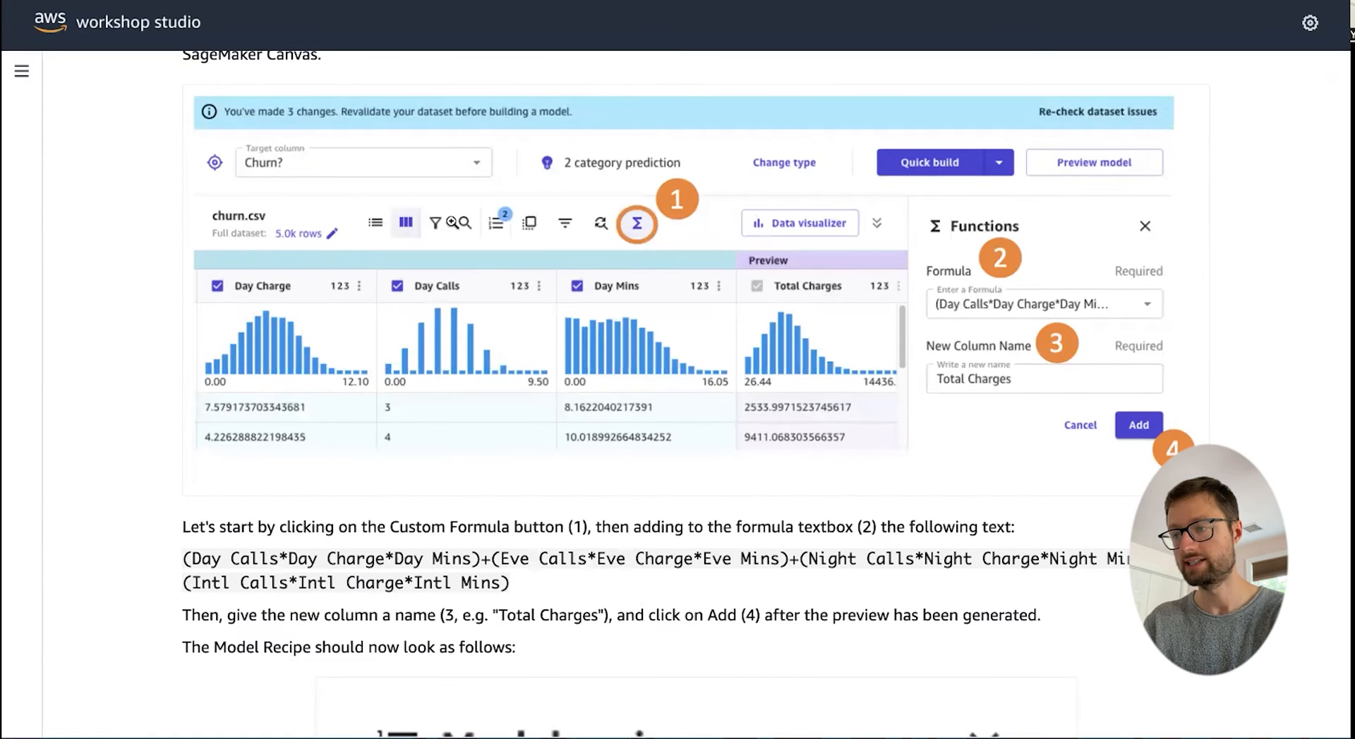
pyautogui.moveTo(180, 562); pyautogui.dragTo(508, 595)
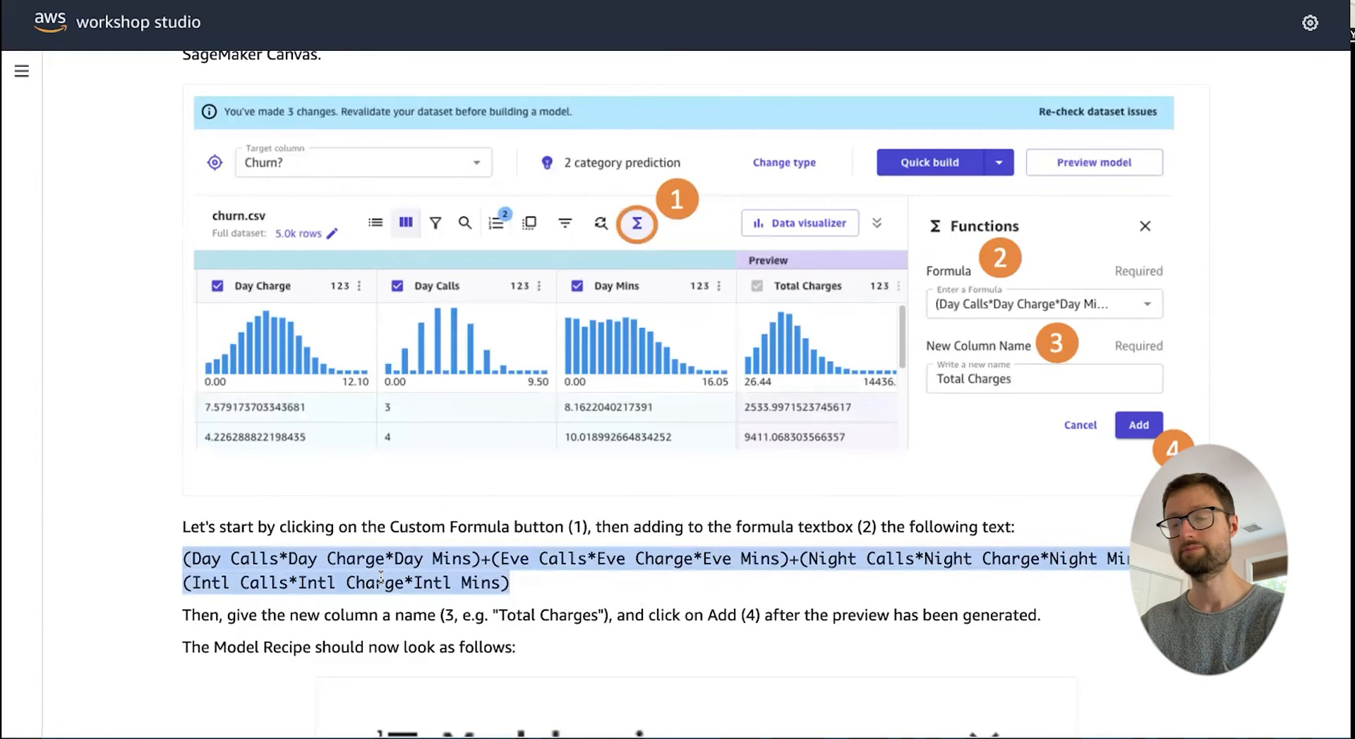
pyautogui.hotkey('ctrl', 'Tab')
pyautogui.hotkey('ctrl', 'shift', 'Tab')
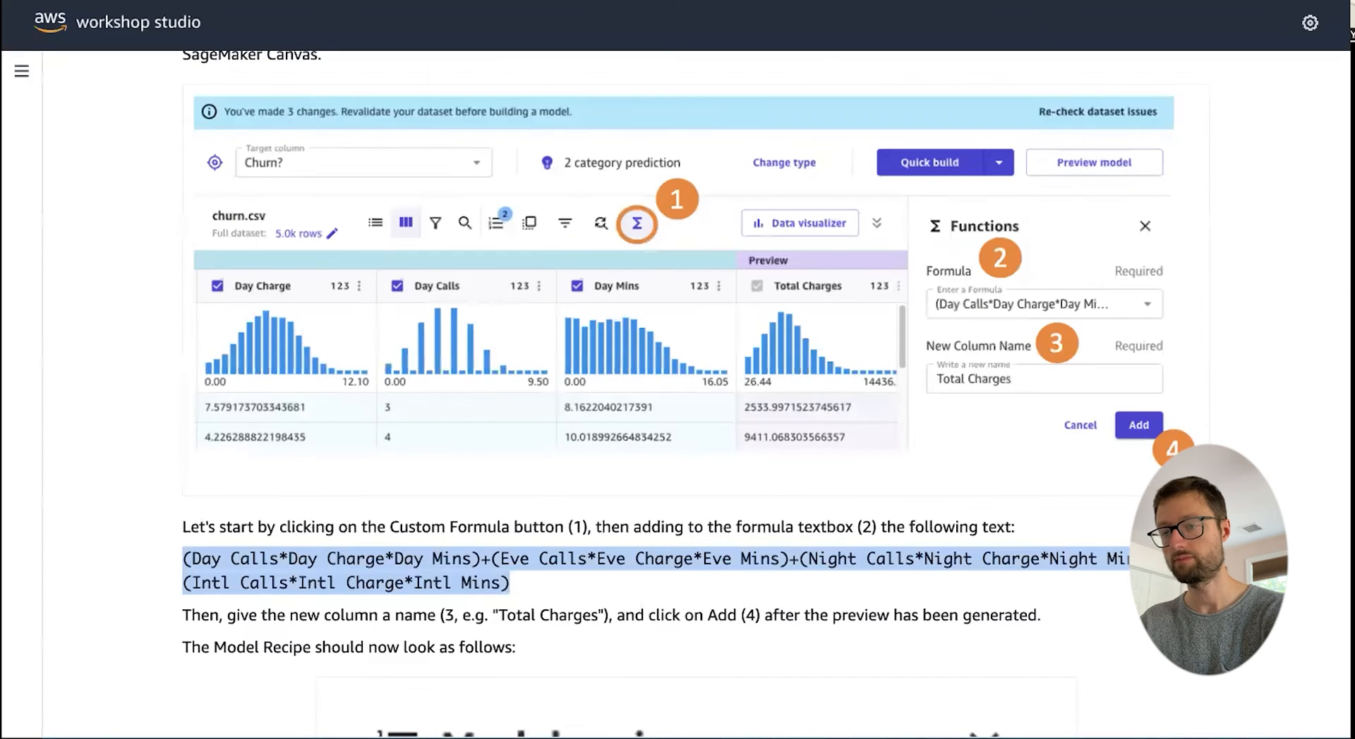
pyautogui.hotkey('ctrl', 'Tab')
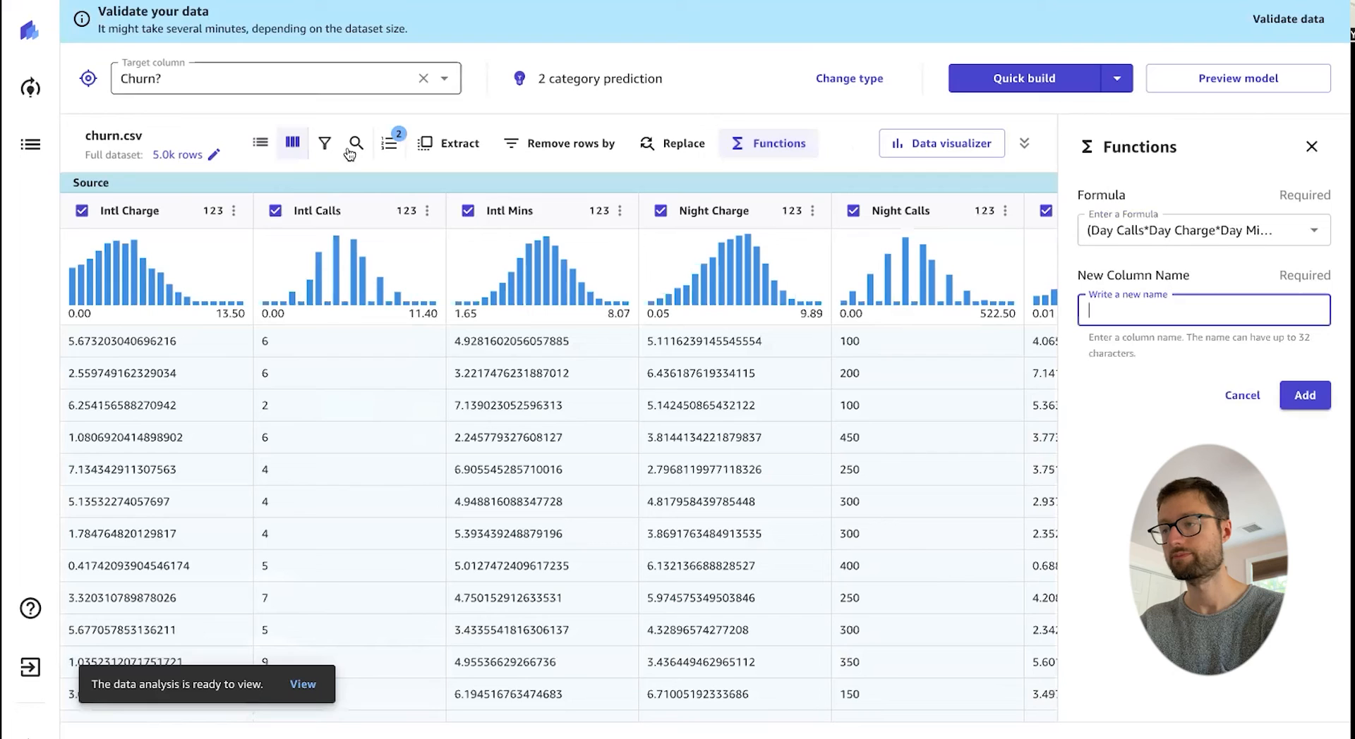
# Step: Name the new formula column Total Charges and try to add it to churn.csv
pyautogui.write('Total Charges')
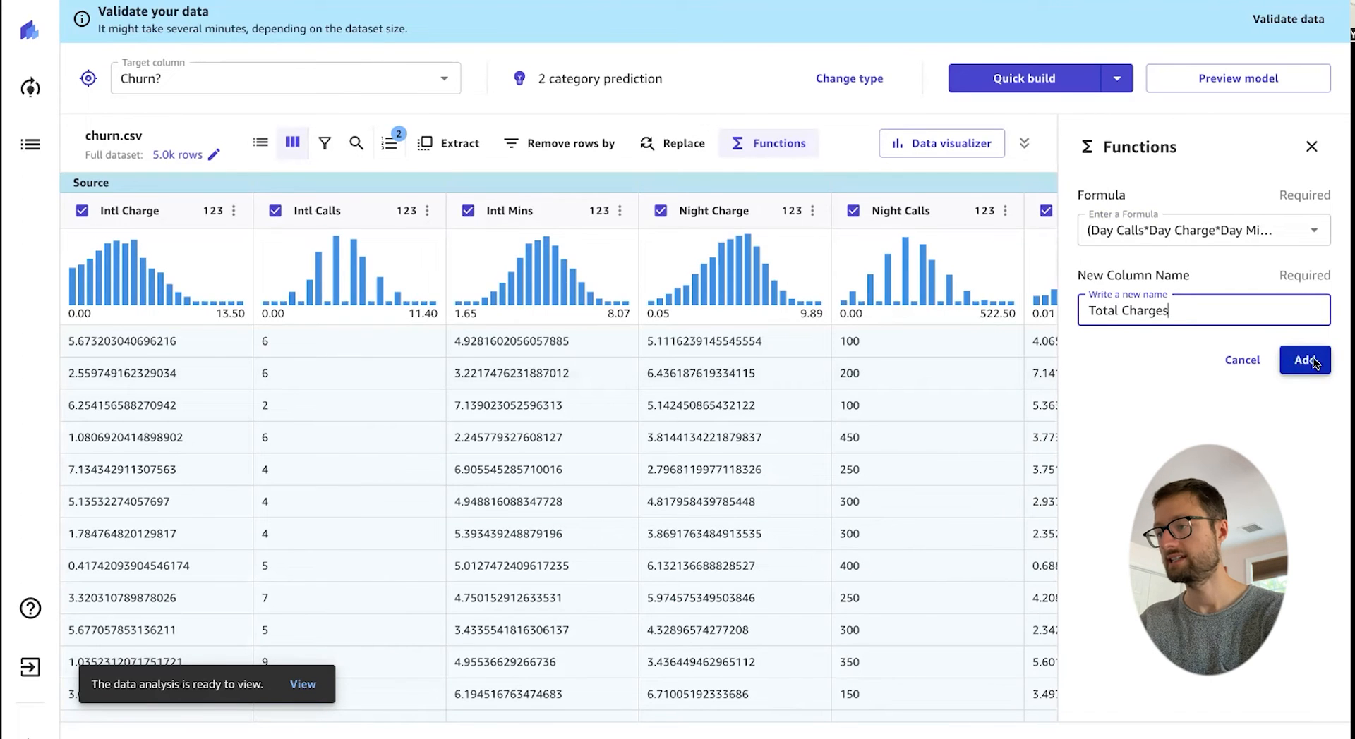
pyautogui.click(1312, 359)
pyautogui.hotkey('ctrl', 'shift', 'Tab')
pyautogui.hotkey('ctrl', 'Tab')
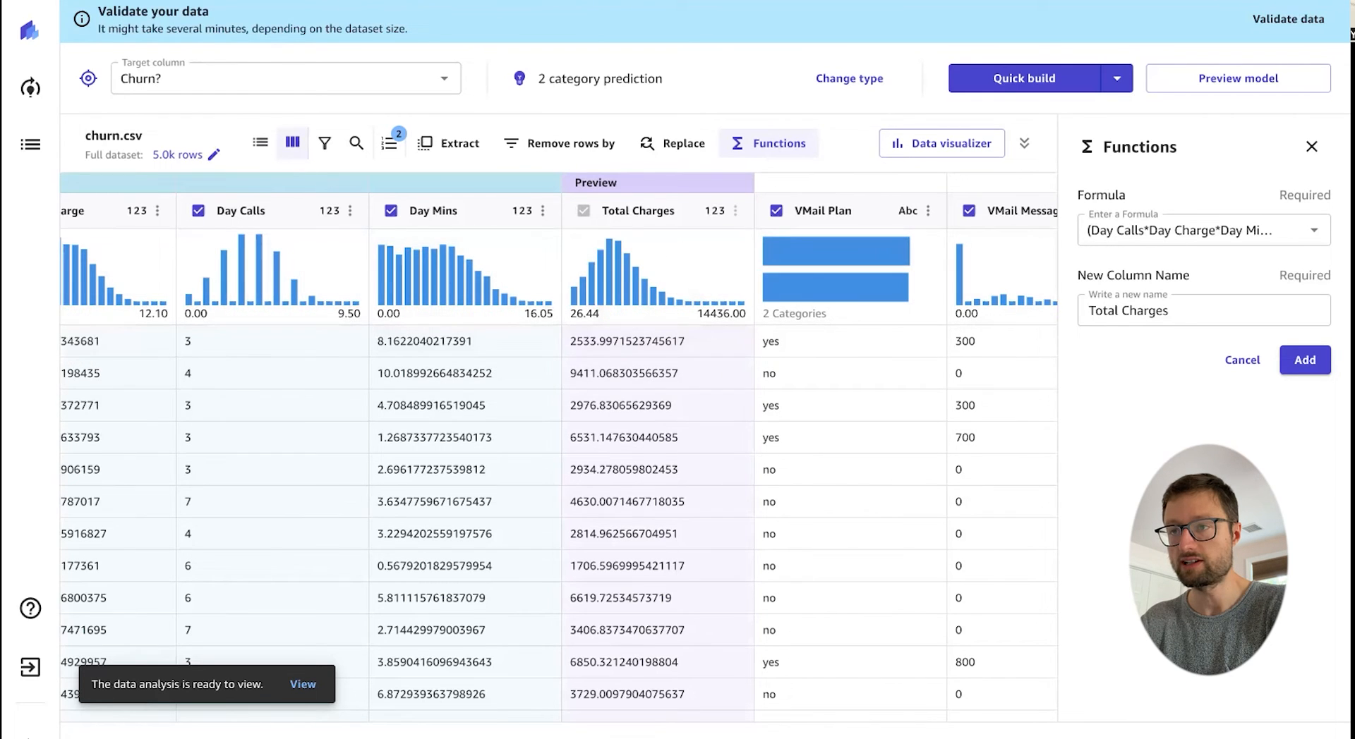
# Step: Compare the lab's expected Model recipe with the one in Canvas, and reread the lab's custom formula instructions
pyautogui.hotkey('ctrl', 'Tab')
pyautogui.scroll(-6, 509, 566)
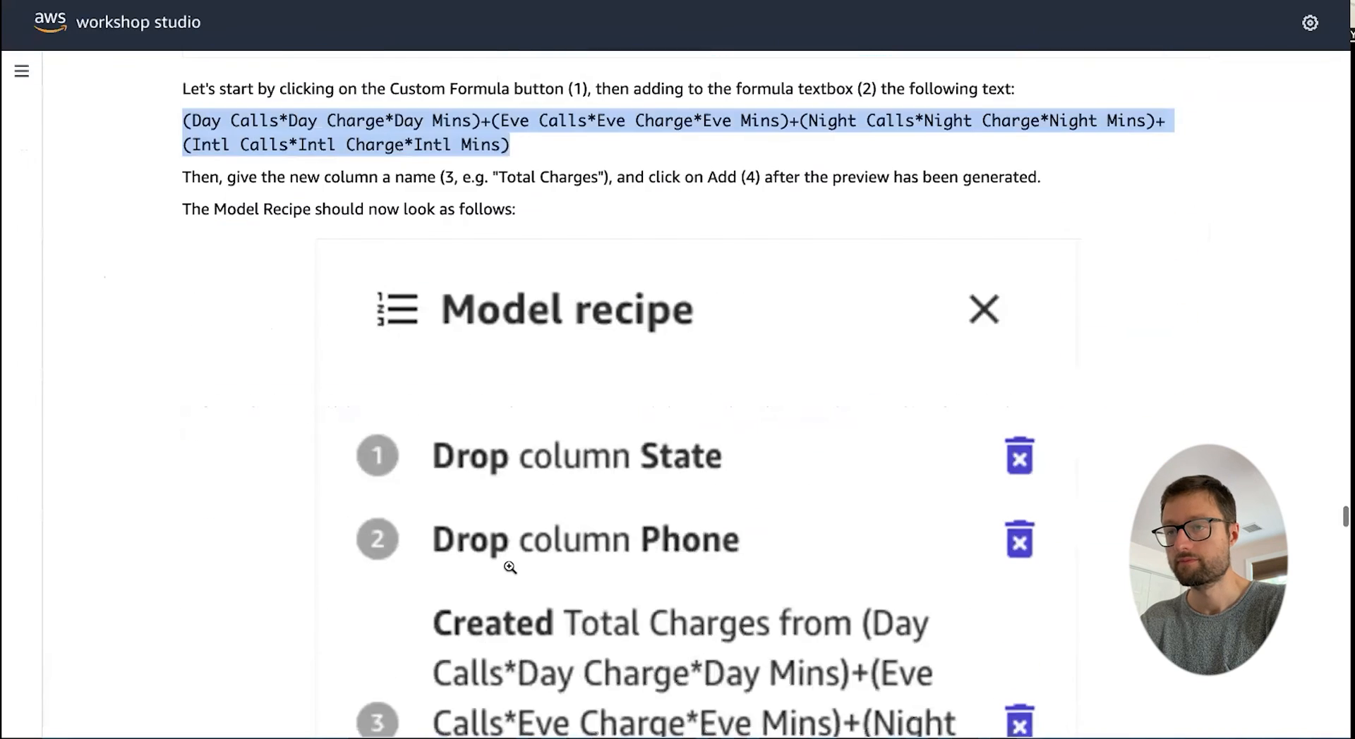
pyautogui.scroll(-2, 509, 567)
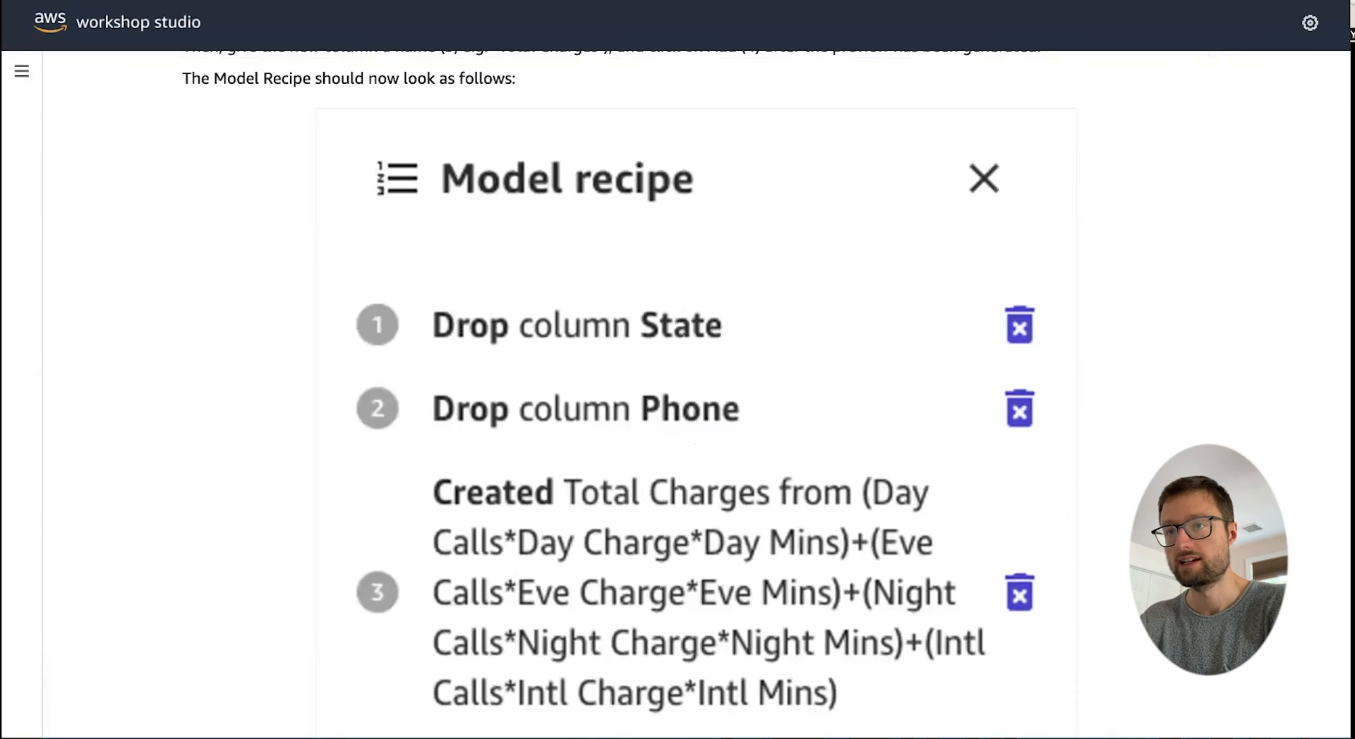
pyautogui.hotkey('ctrl', 'shift', 'Tab')
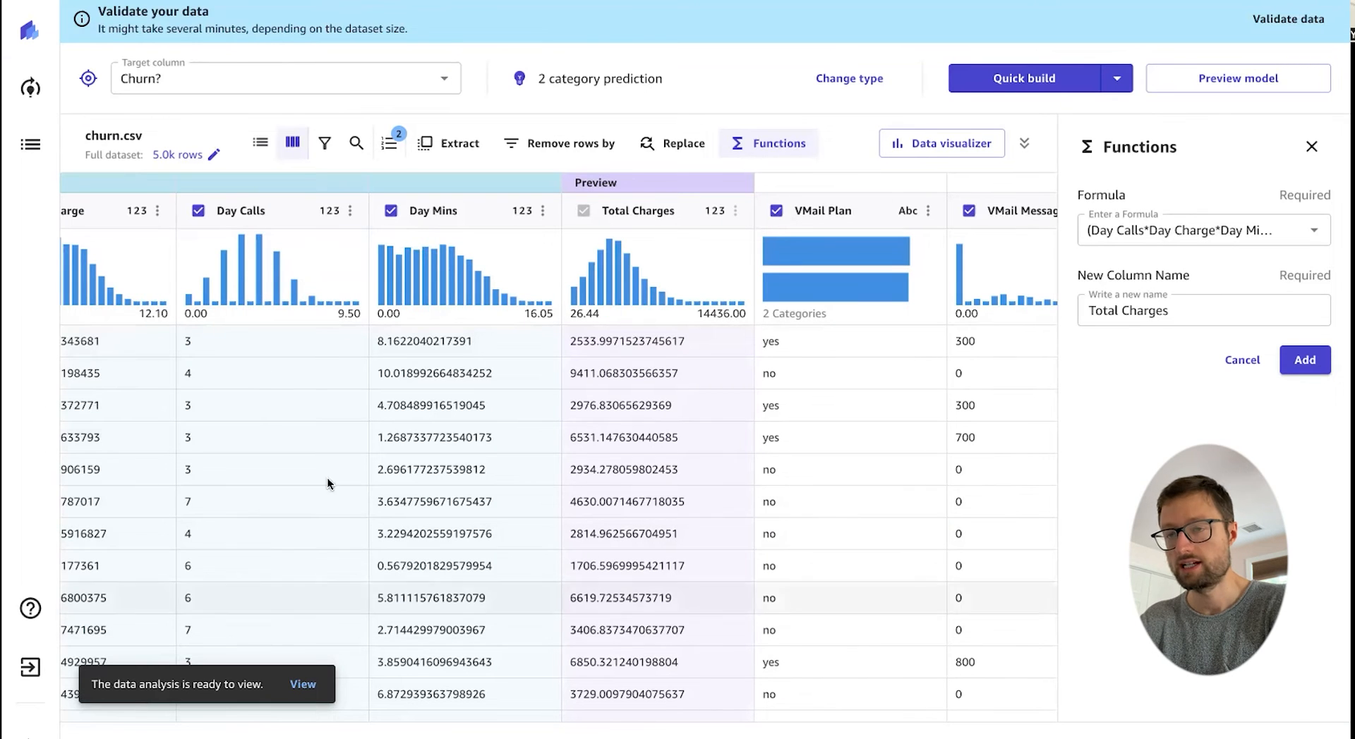
pyautogui.click(392, 142)
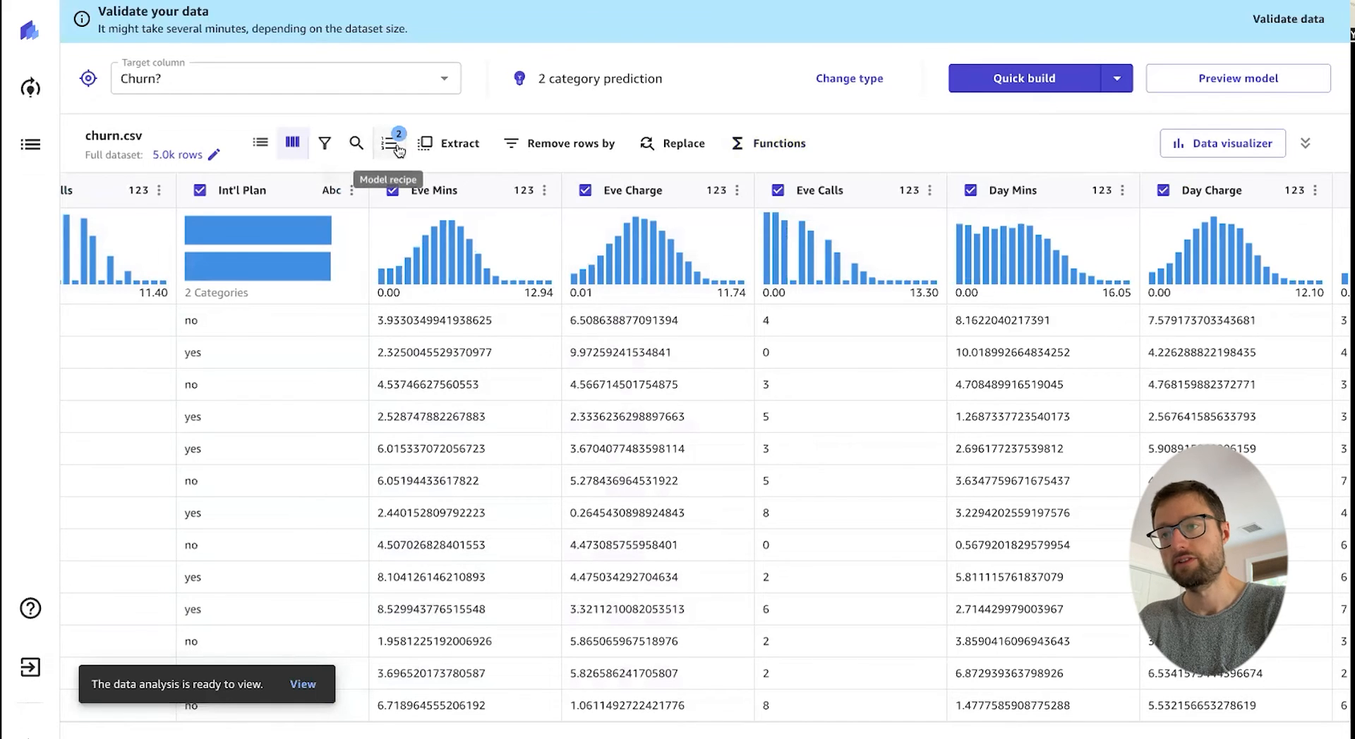
pyautogui.click(397, 146)
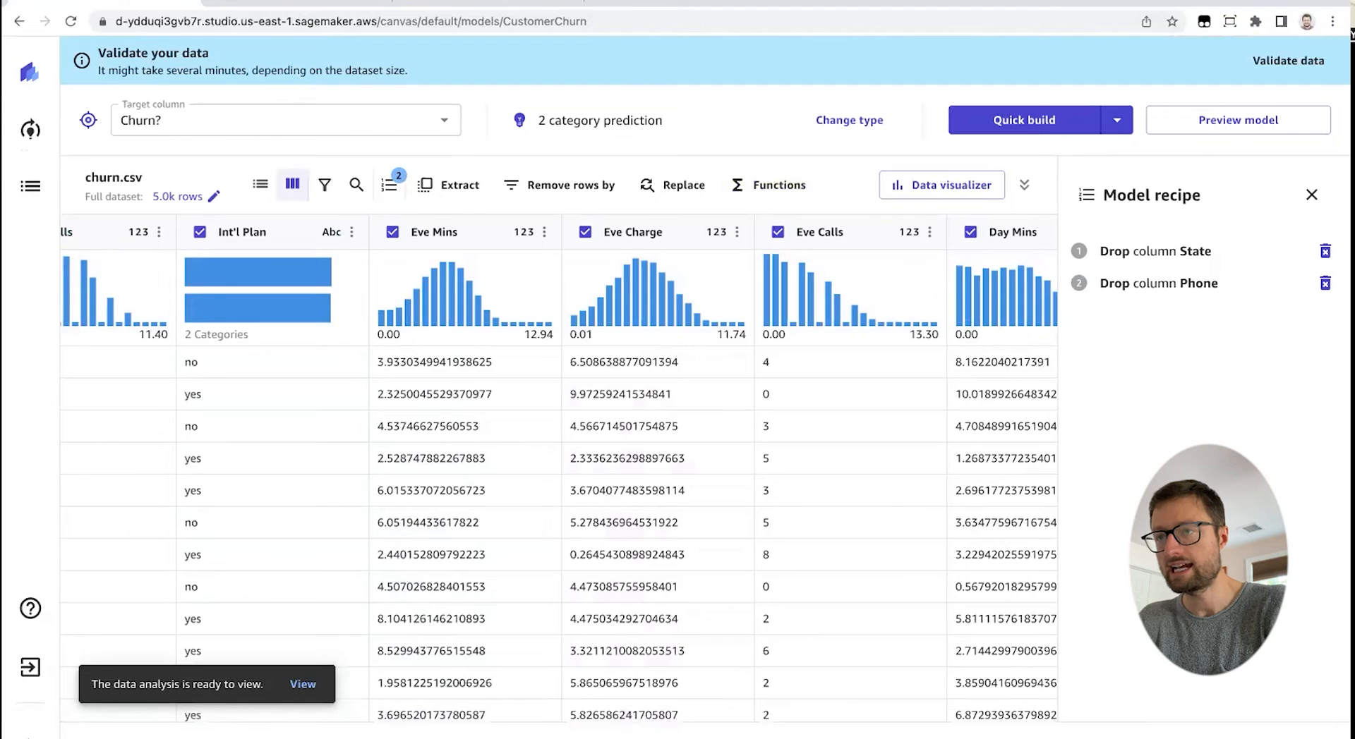
pyautogui.click(455, 2)
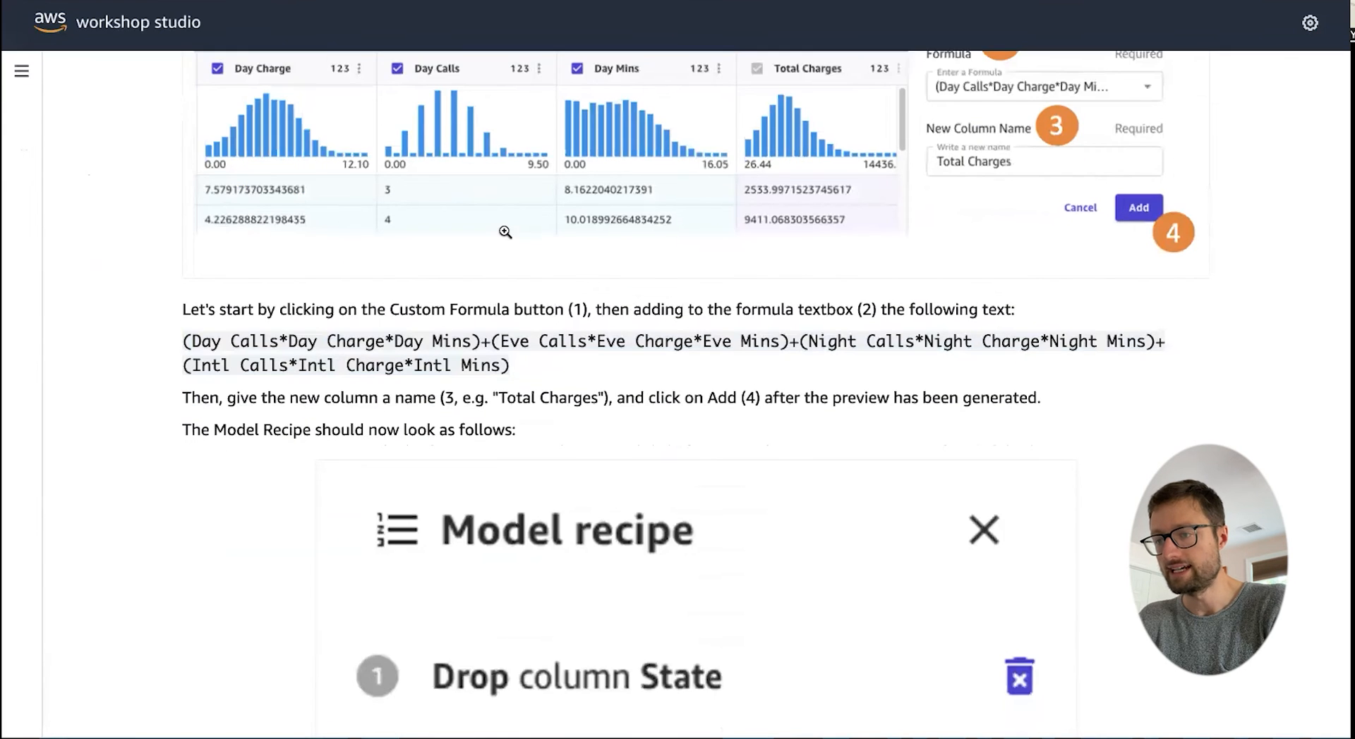
pyautogui.scroll(-8, 637, 356)
pyautogui.scroll(6, 632, 365)
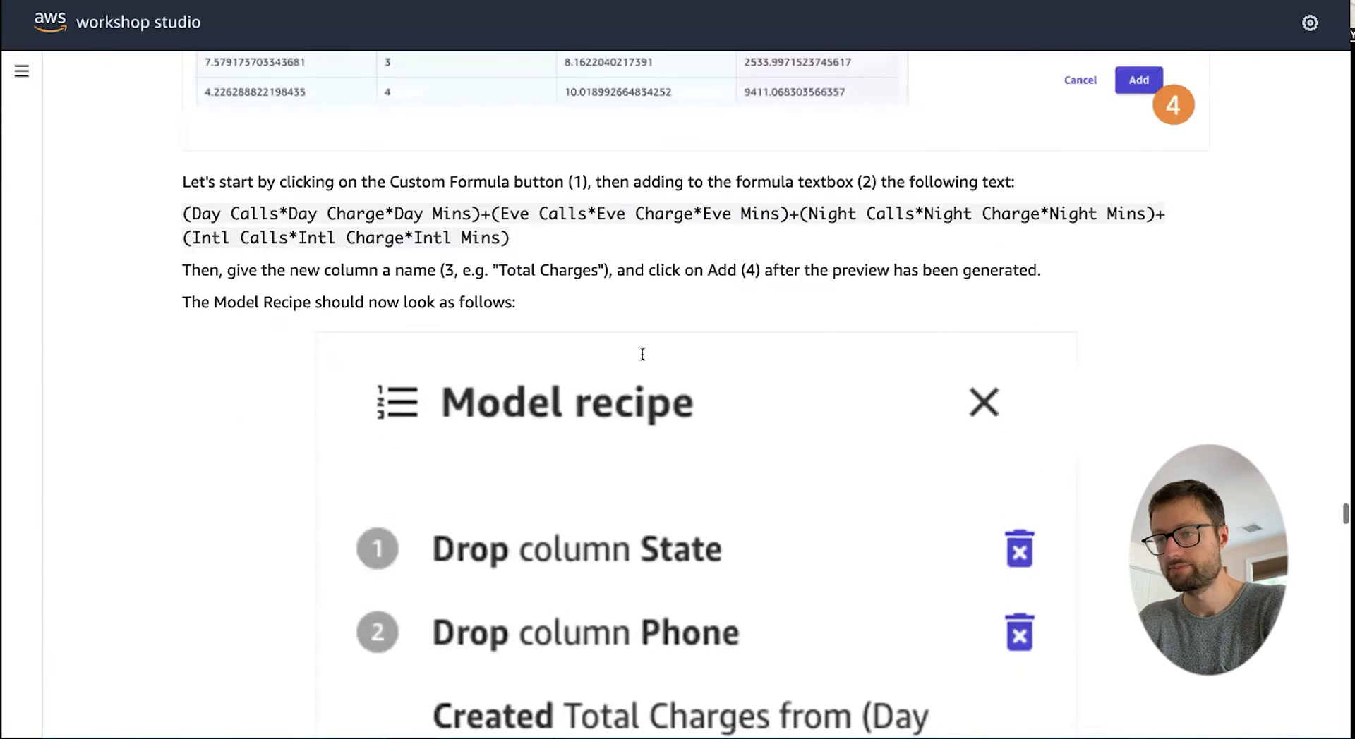
# Step: Enter the lab's formula again as a Canvas function: (Day Calls*Day Charge*Day Mins)+(Eve Calls*Eve Charge*Eve Mins)+(Night Calls*Night Charge*Night Mins)+(Intl Calls*Intl Charge*Intl Mins)
pyautogui.hotkey('ctrl', 'Tab')
pyautogui.click(739, 146)
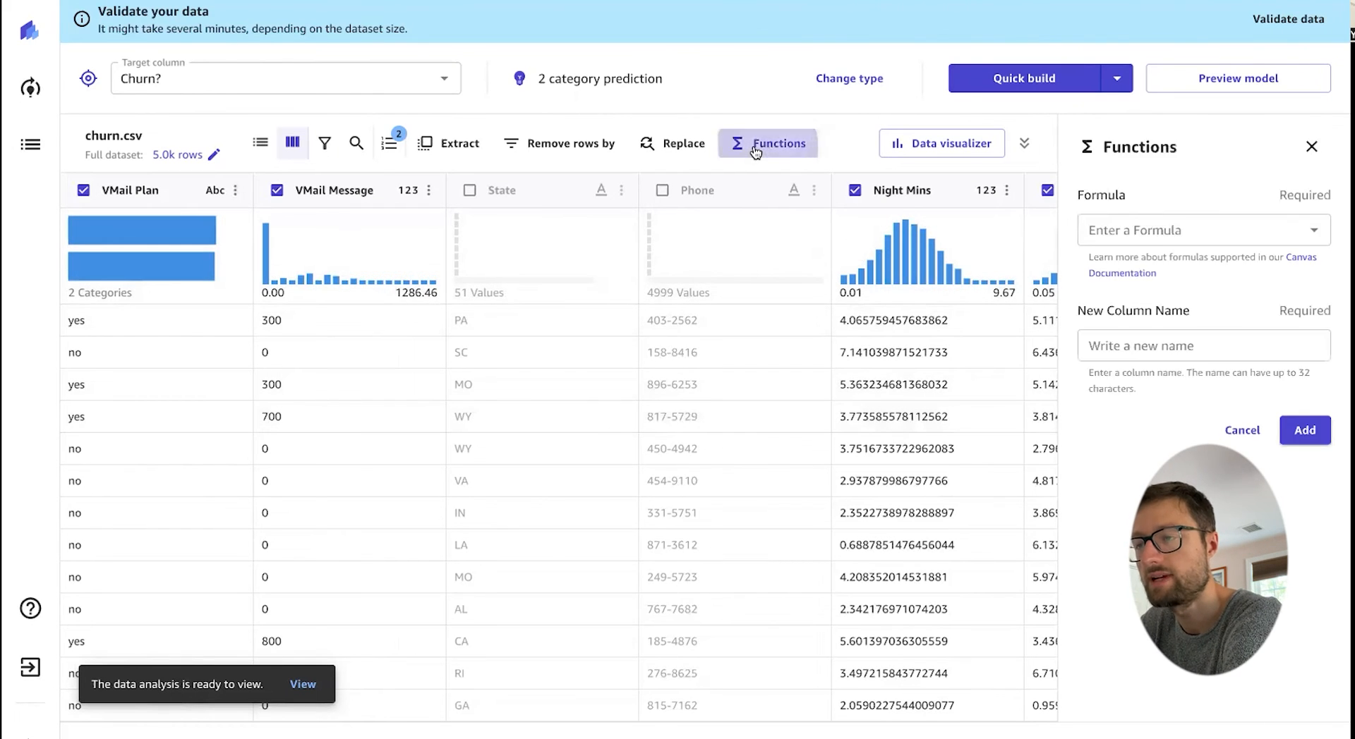
pyautogui.click(1106, 220)
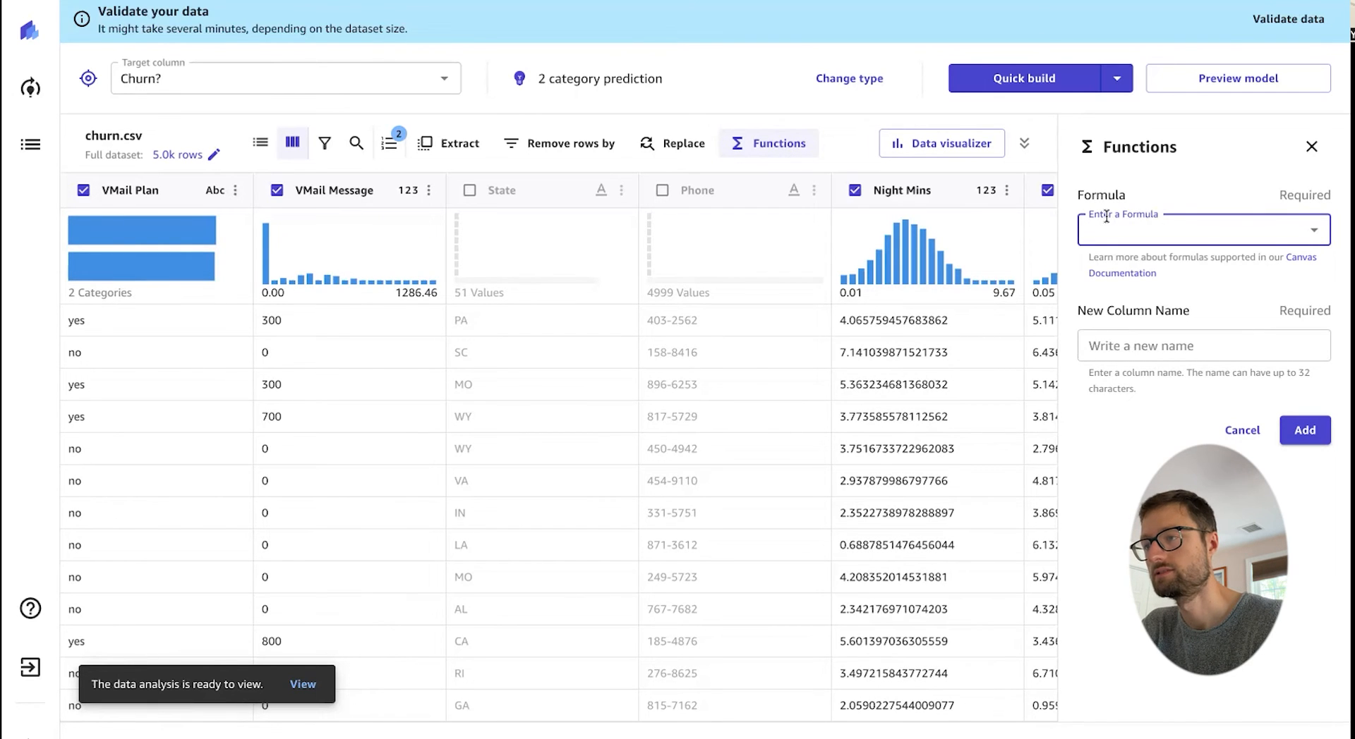
pyautogui.hotkey('ctrl', 'v')
# Step: Name the new column Total Charges, add it to churn.csv, and close the Model recipe
pyautogui.click(1107, 308)
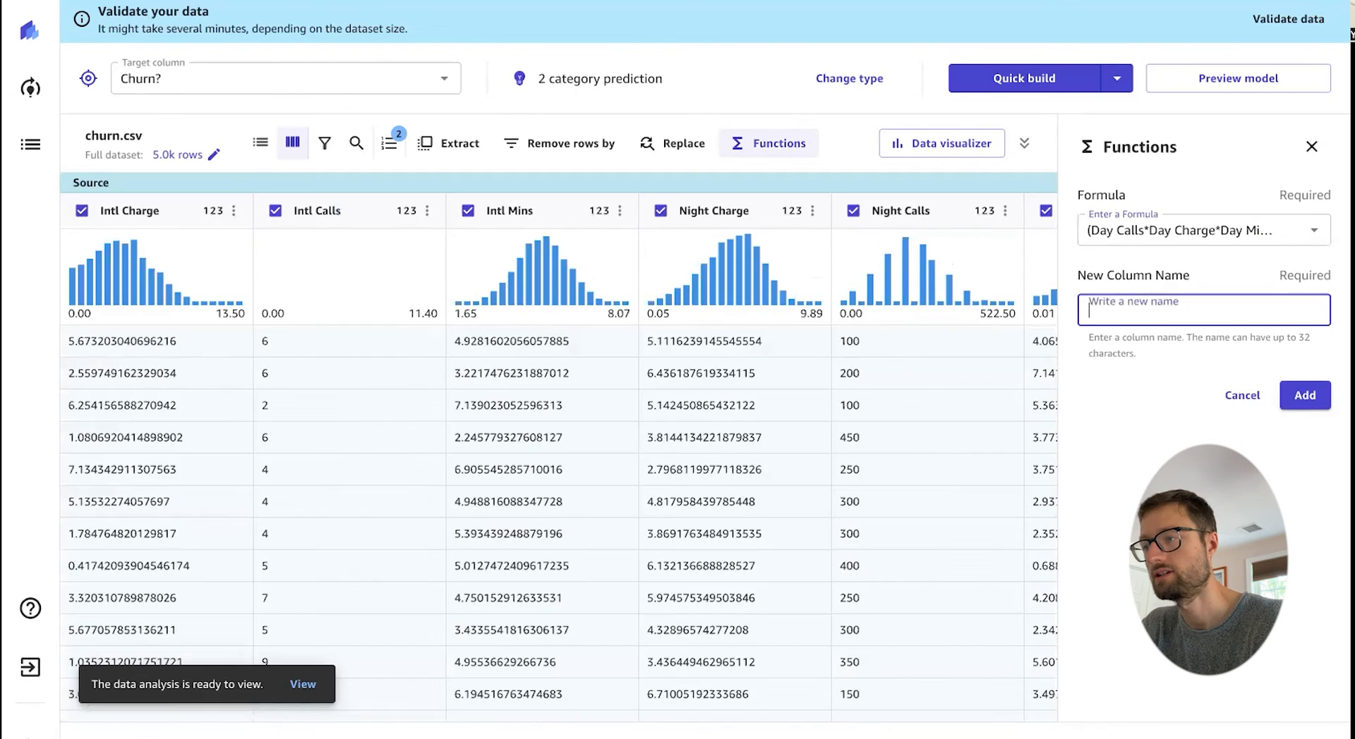
pyautogui.write('Total Charges')
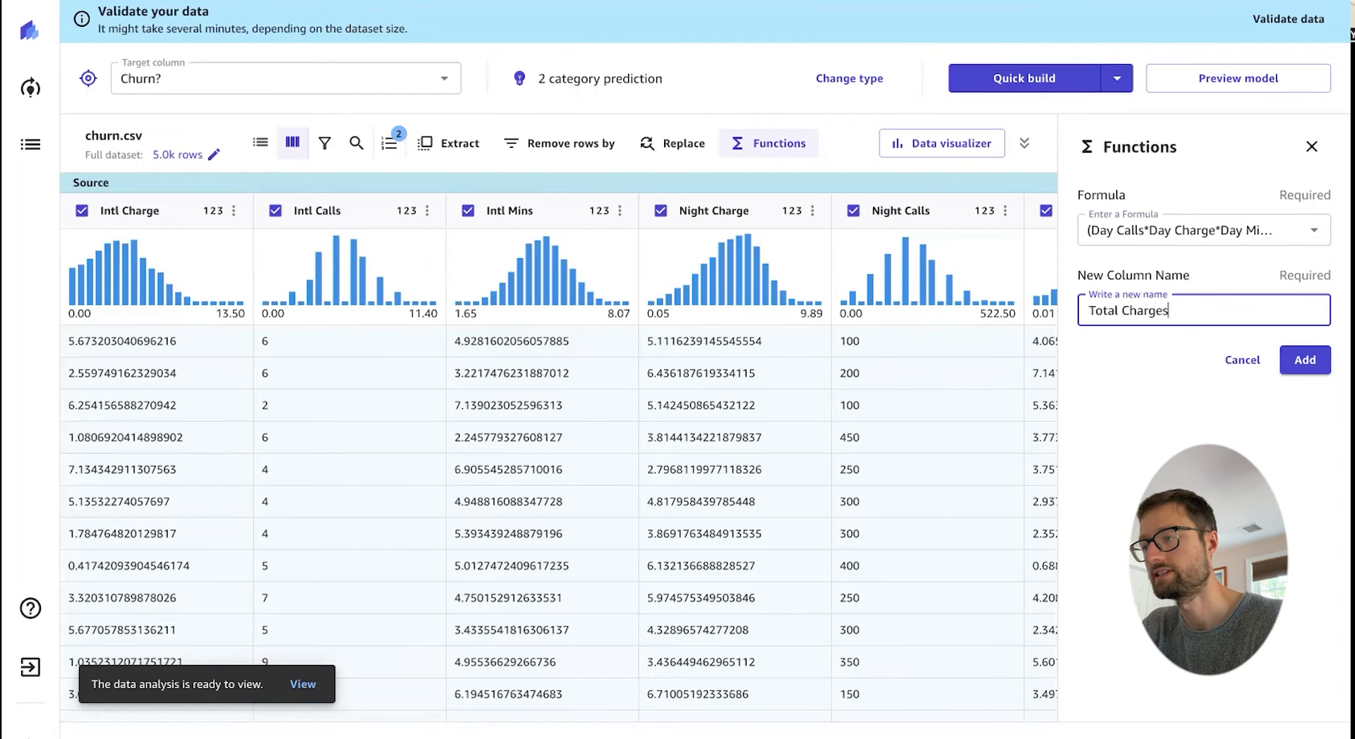
pyautogui.click(1297, 376)
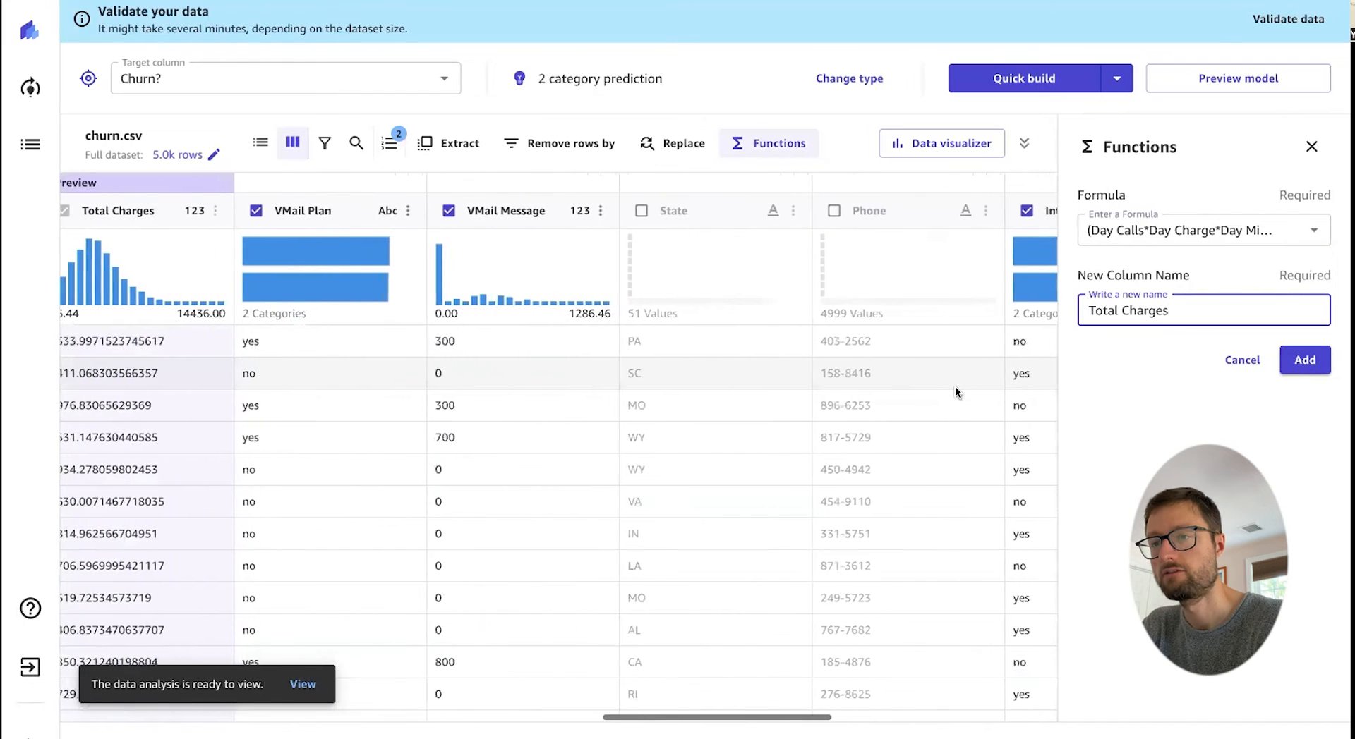
pyautogui.click(1304, 360)
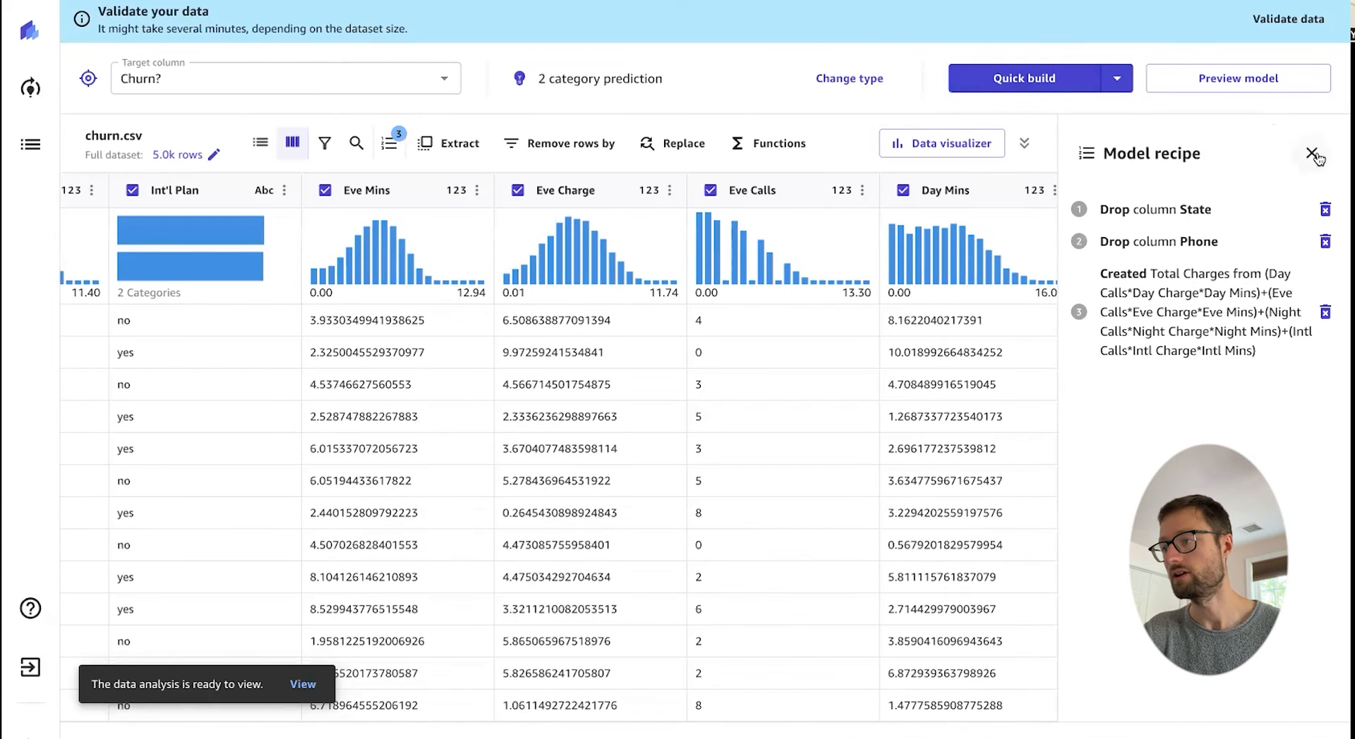
pyautogui.click(1312, 155)
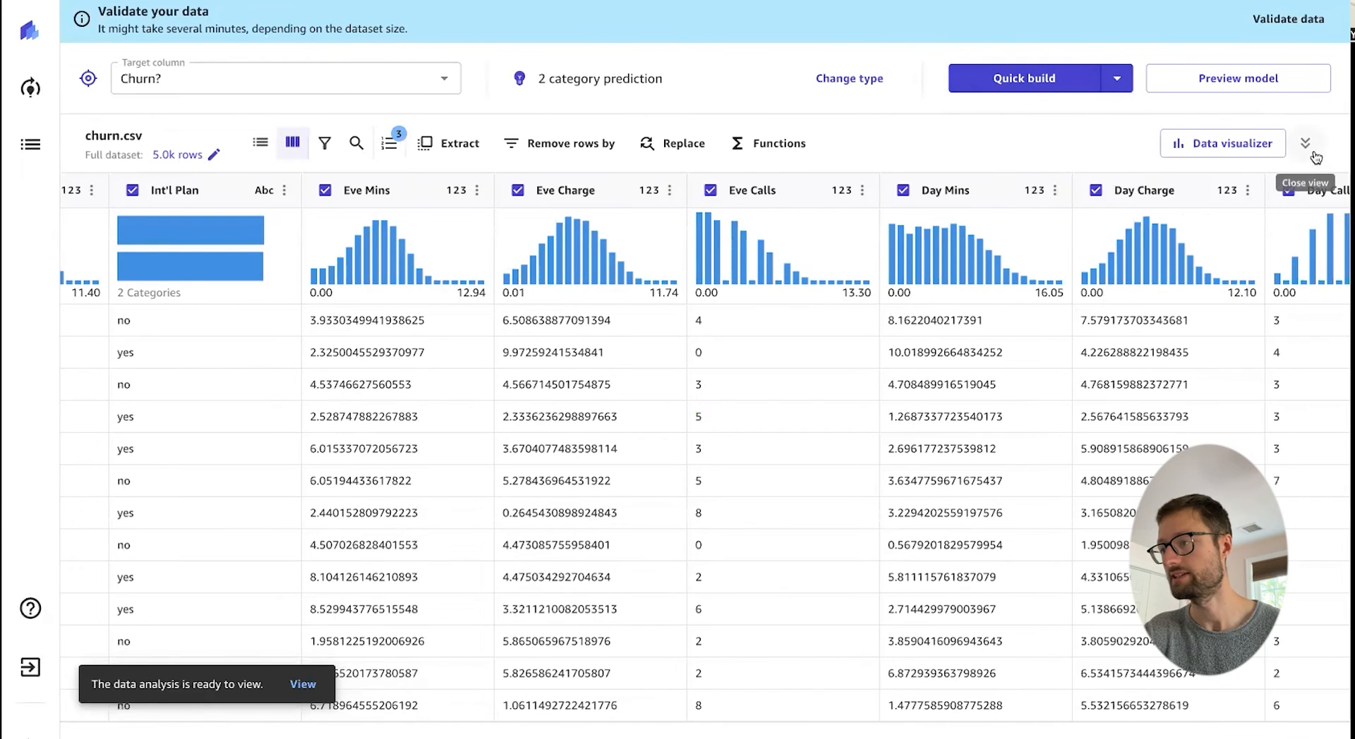
# Step: Reopen the model preview and update its analysis with the recipe changes
pyautogui.click(1261, 85)
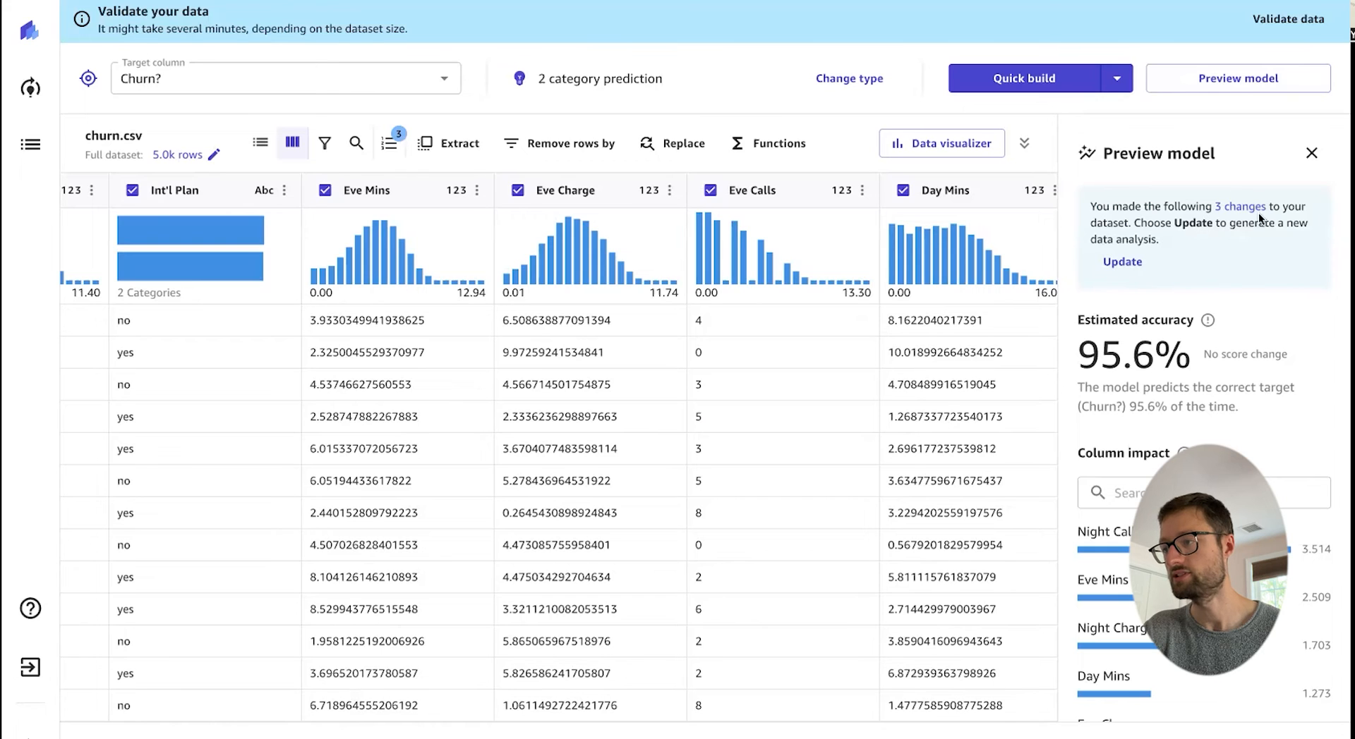
pyautogui.click(1111, 264)
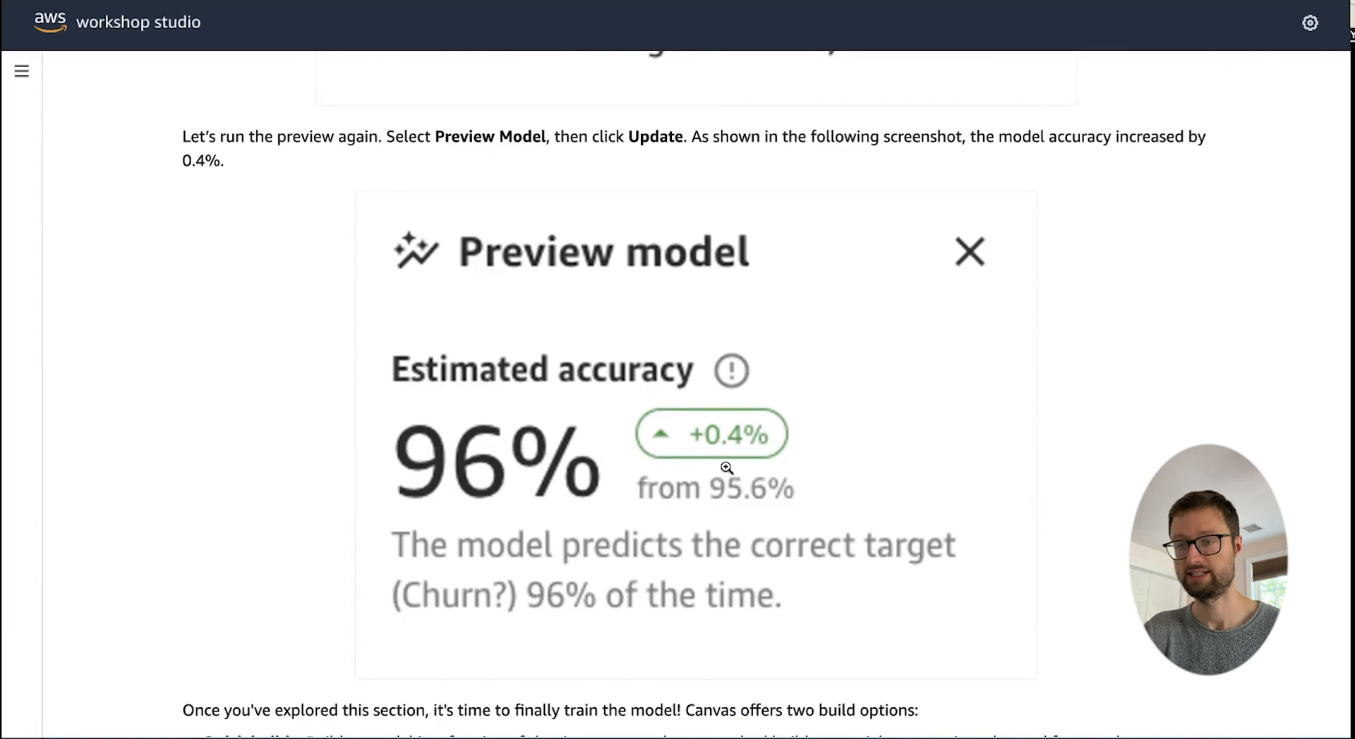
# Step: Read the lab's comparison of quick and standard builds, and start a quick build of the model without validating the data
pyautogui.scroll(-5, 726, 468)
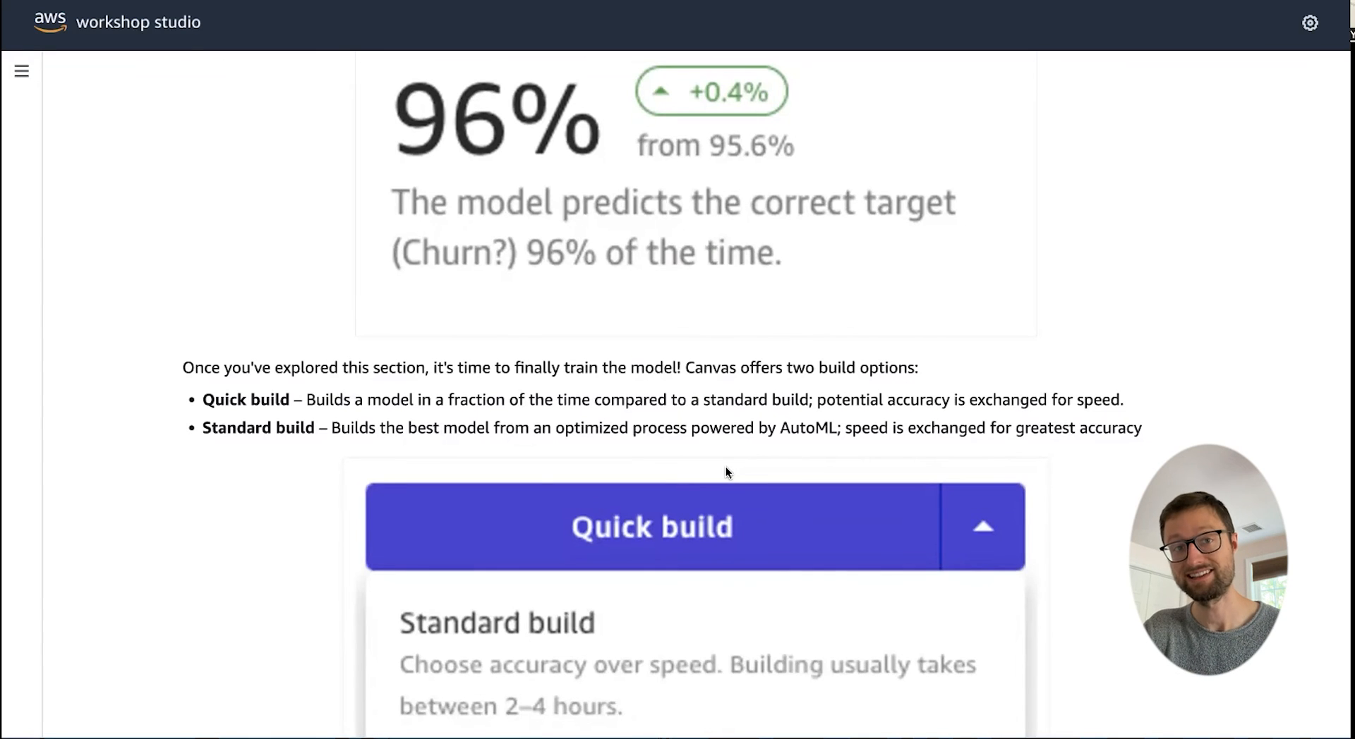
pyautogui.scroll(-2, 755, 391)
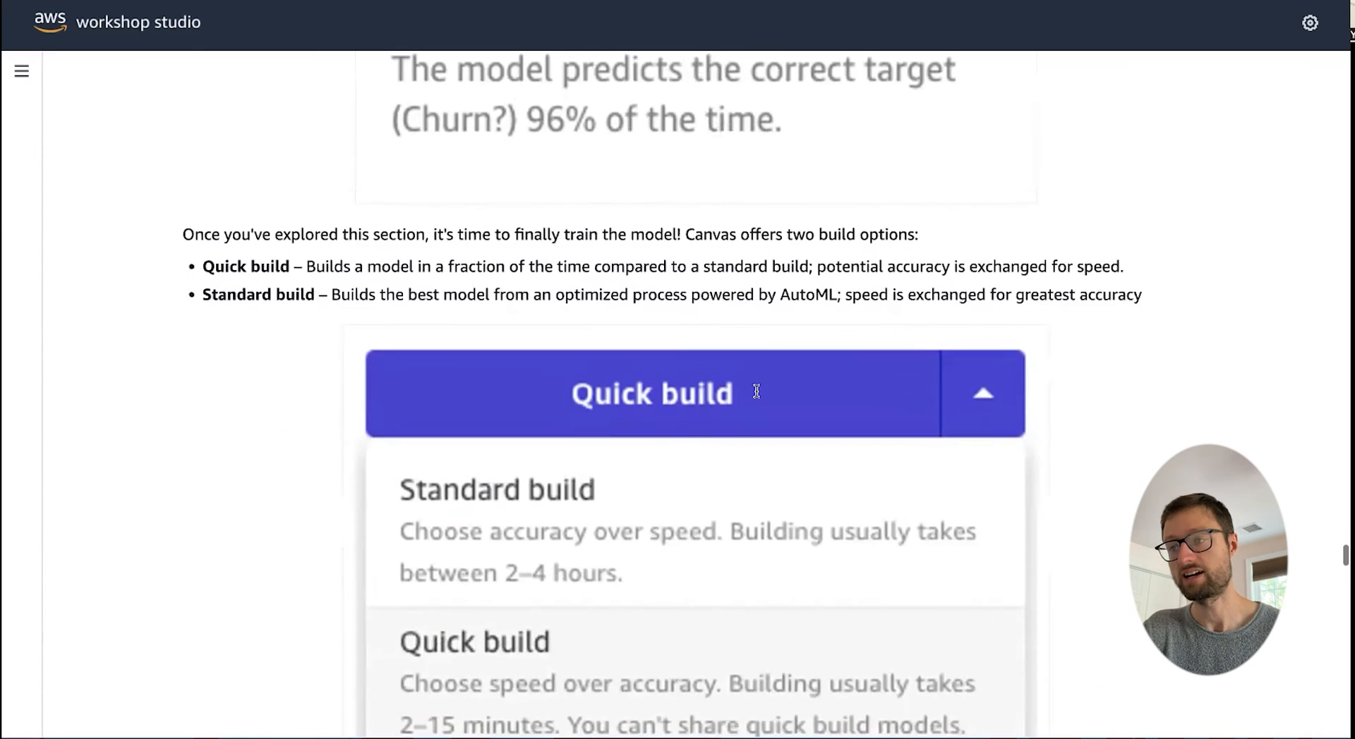
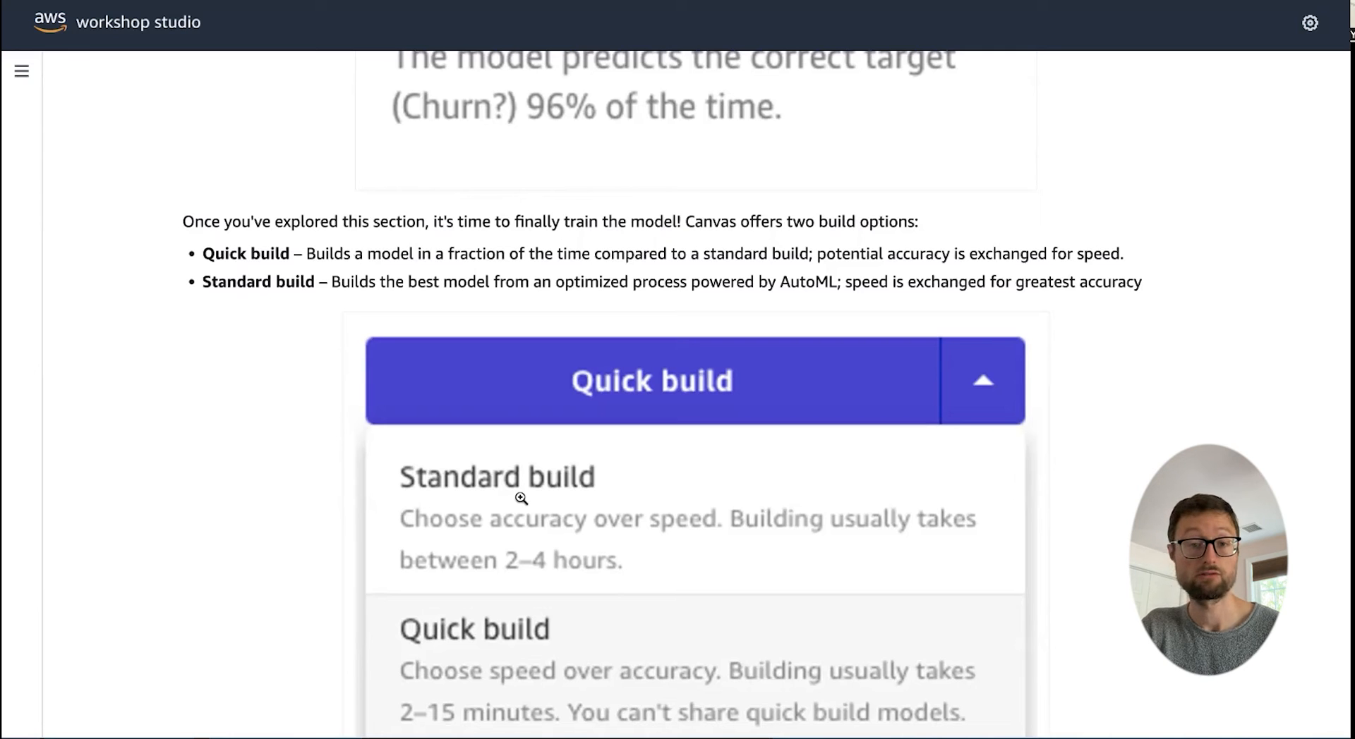
pyautogui.scroll(-5, 692, 562)
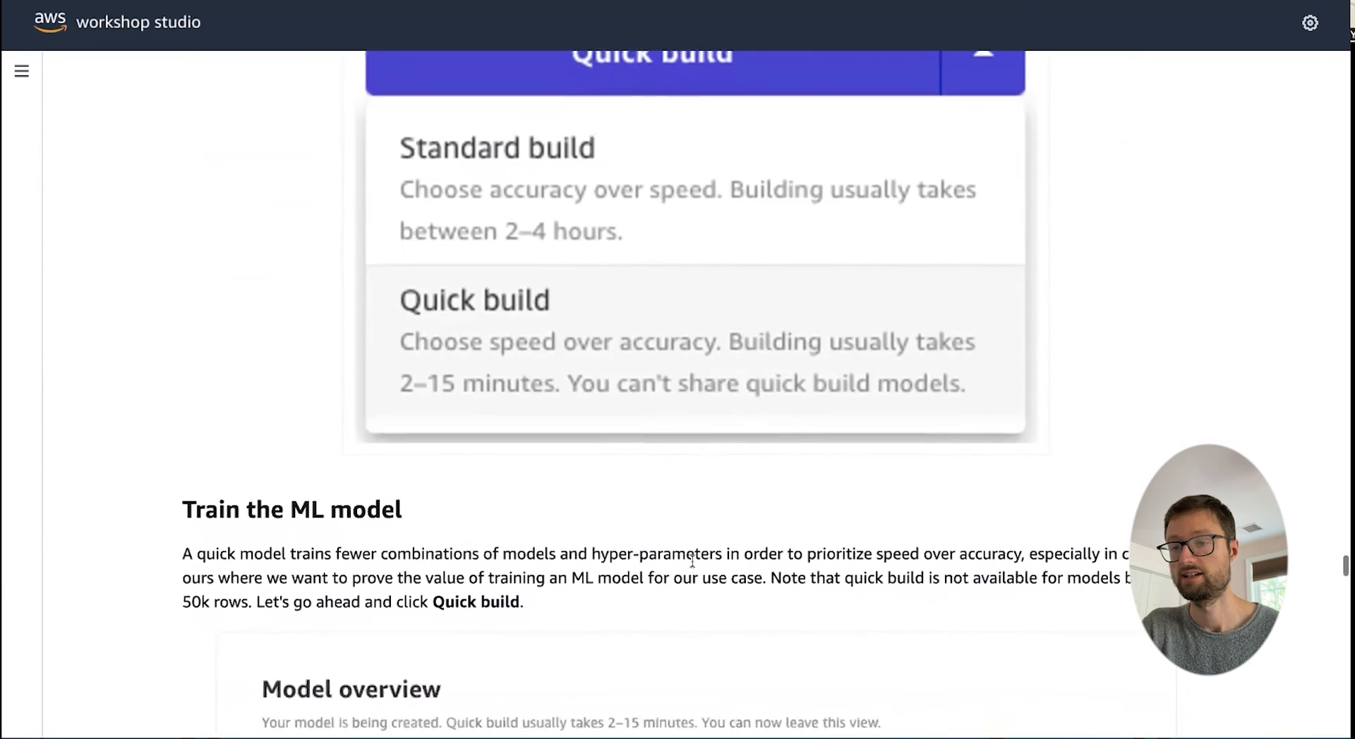
pyautogui.scroll(-5, 692, 562)
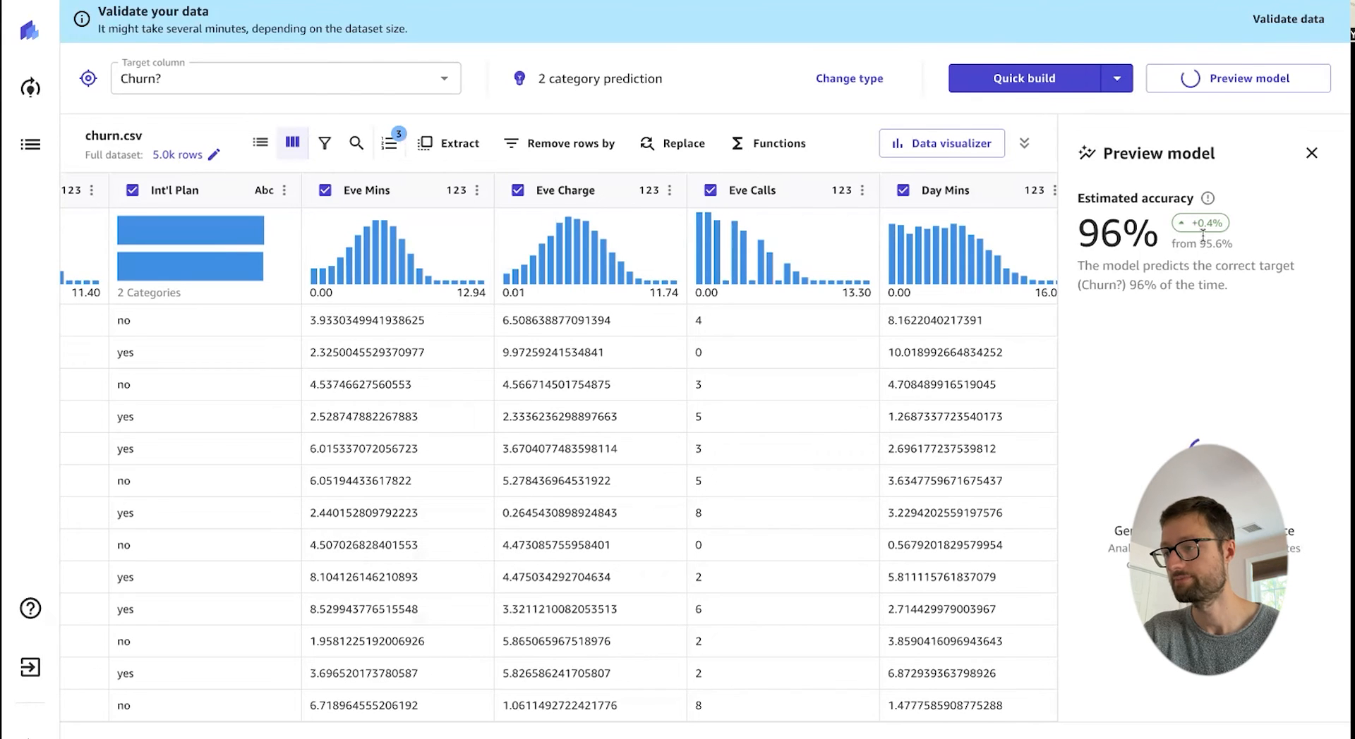
pyautogui.click(1066, 82)
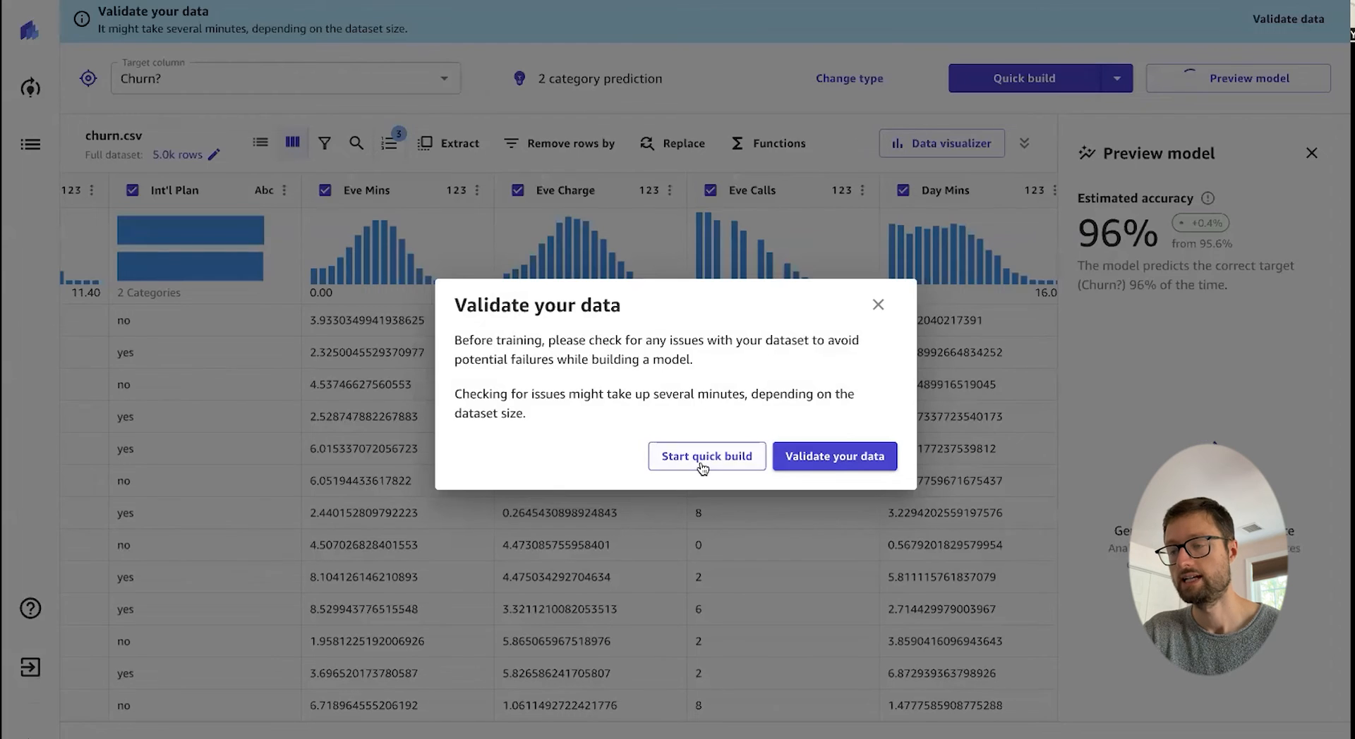
pyautogui.click(699, 459)
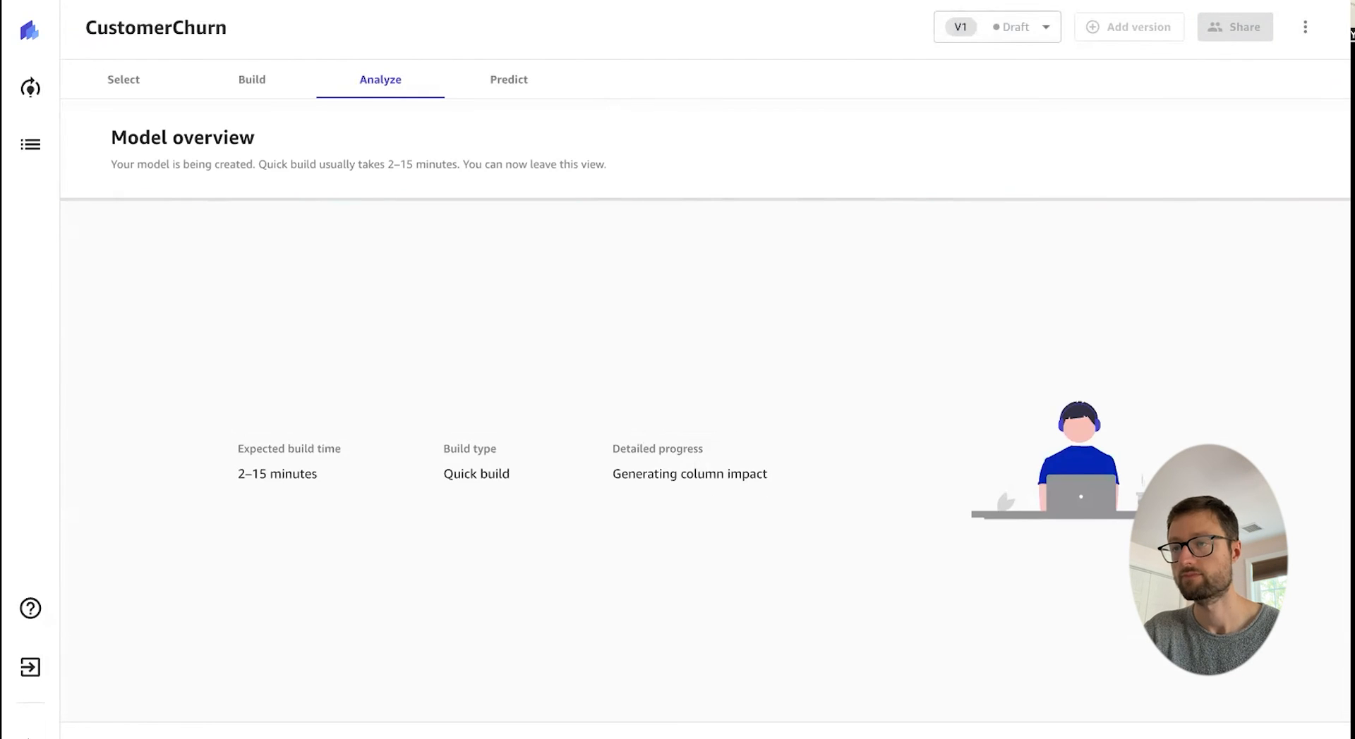
# Step: Read the lab's explanation of the Overview results and column impact, and check the progress of the CustomerChurn build
pyautogui.click(494, 1)
pyautogui.scroll(-5, 724, 405)
pyautogui.scroll(-10, 724, 406)
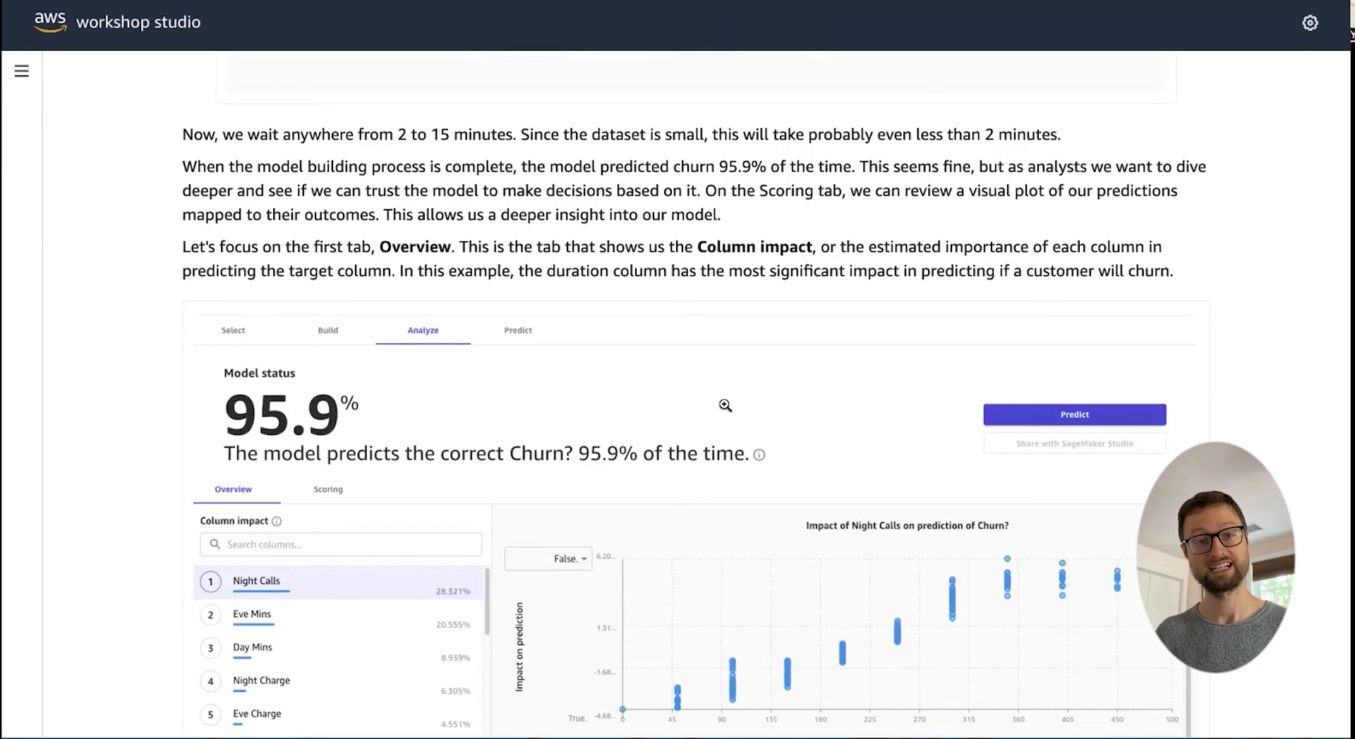
pyautogui.scroll(-1, 724, 405)
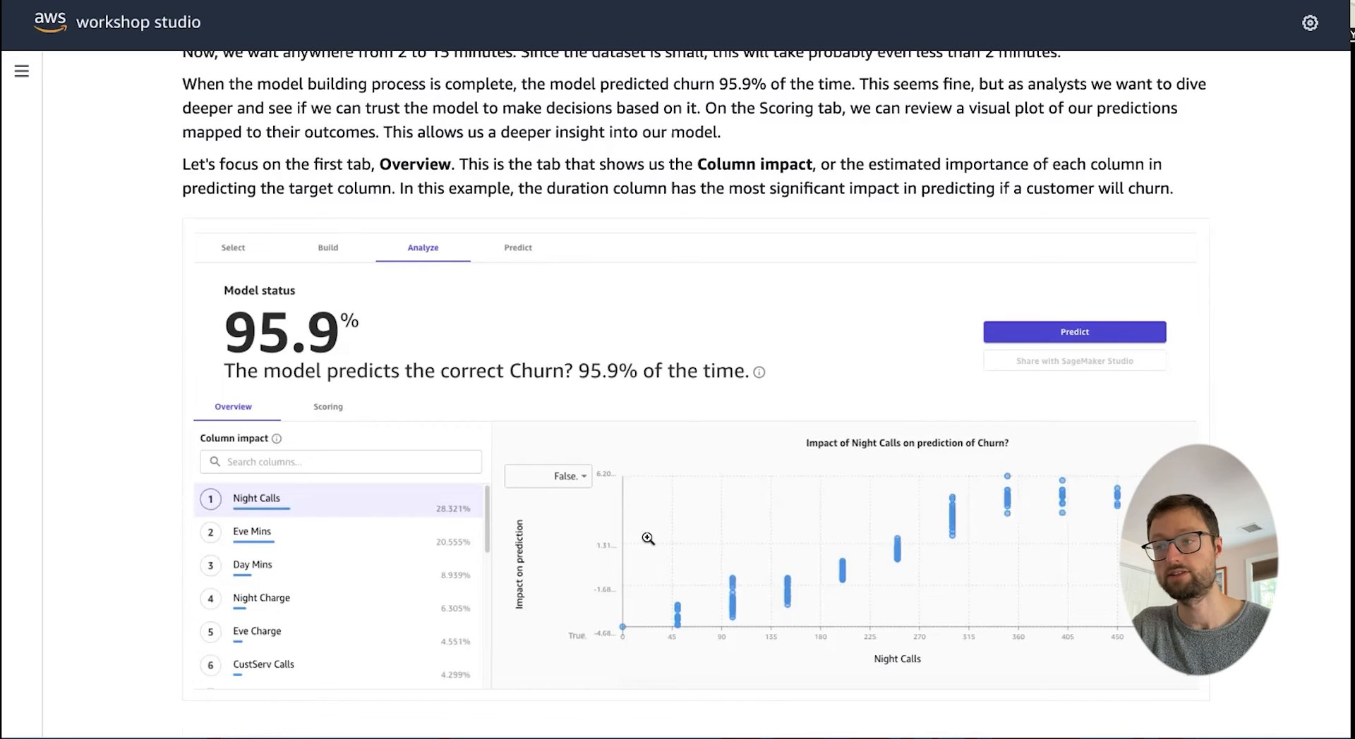
pyautogui.scroll(-1, 728, 496)
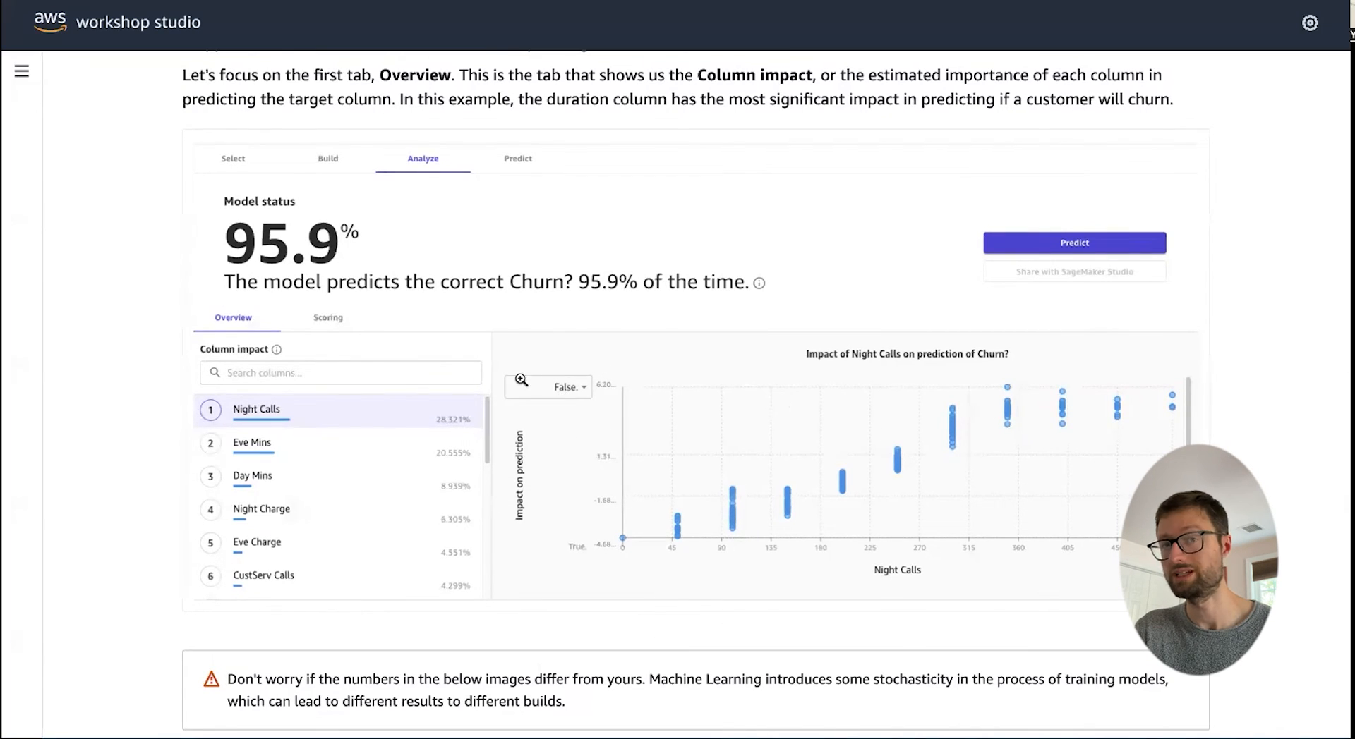
pyautogui.scroll(-5, 579, 344)
pyautogui.click(423, 1)
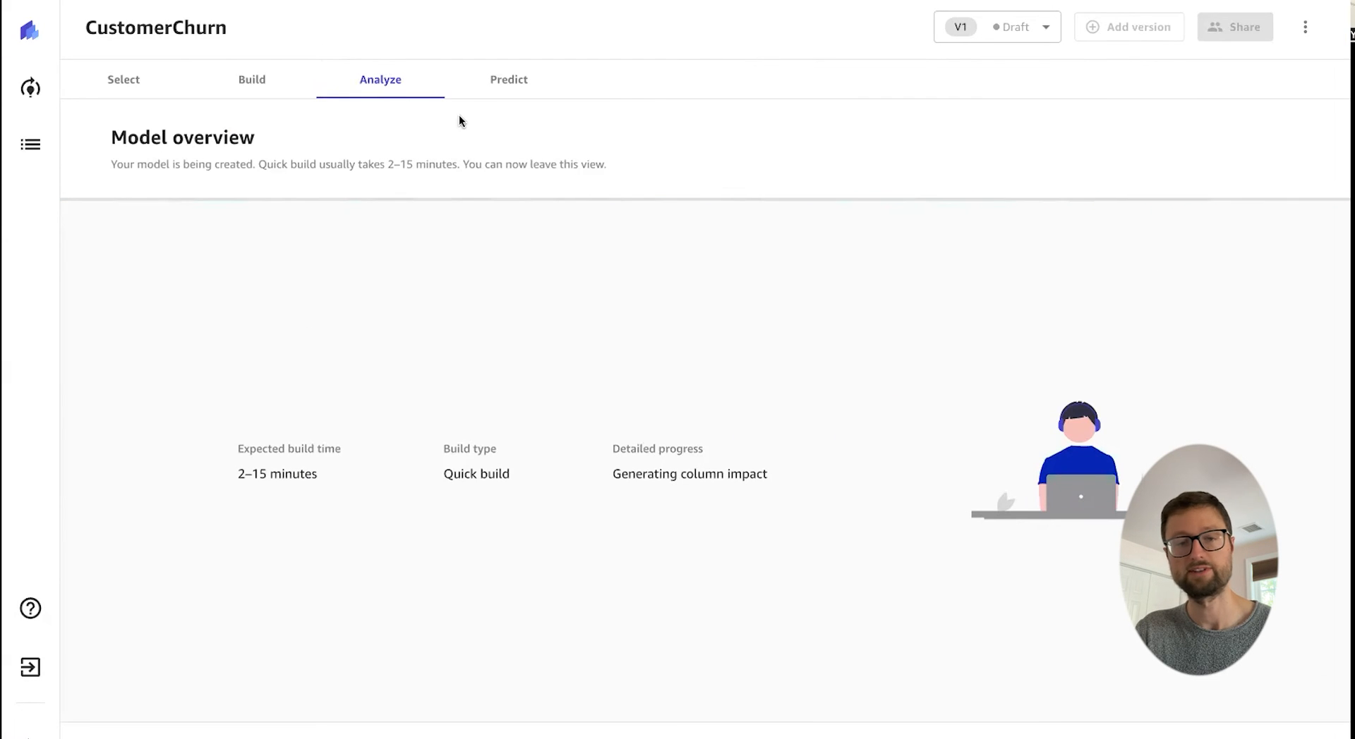
# Step: Return to the lab and read its notes on training and test sets and the Predicted vs. Actual Sankey diagram
pyautogui.click(455, 1)
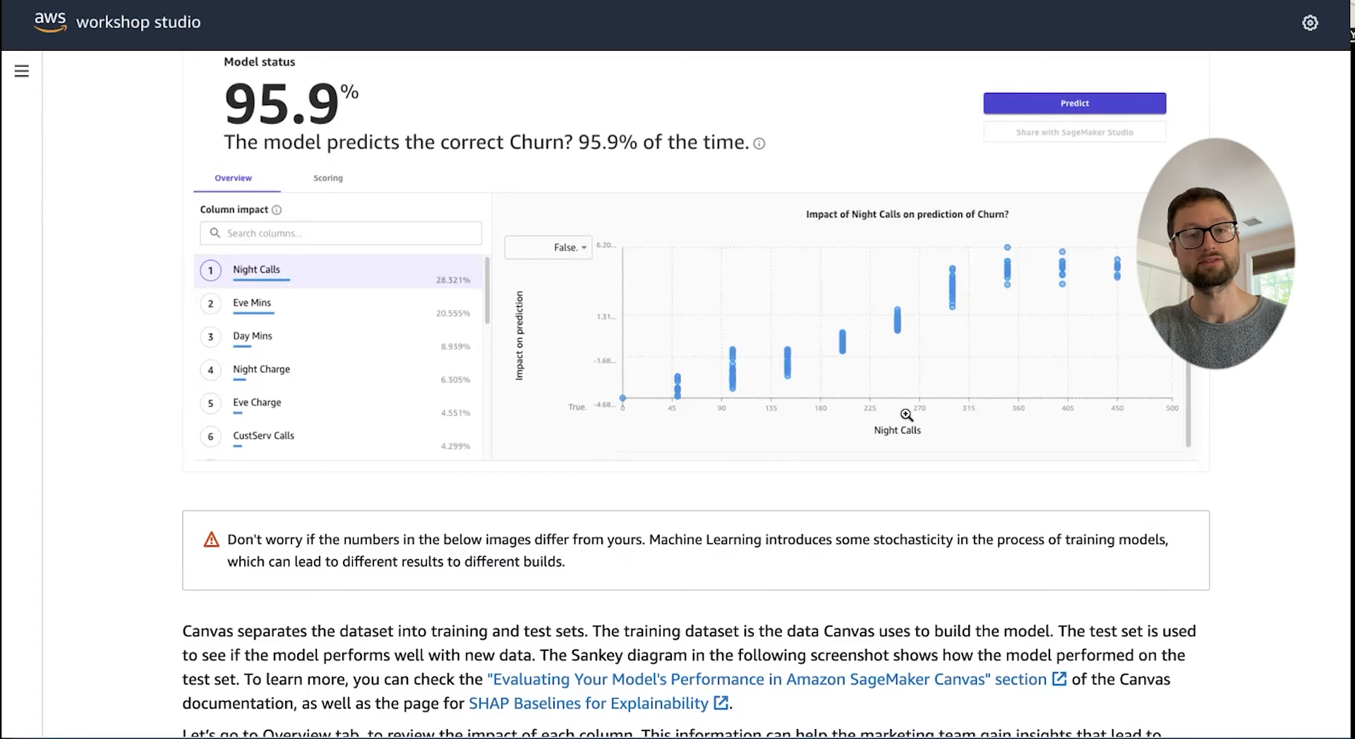
pyautogui.scroll(-4, 1176, 400)
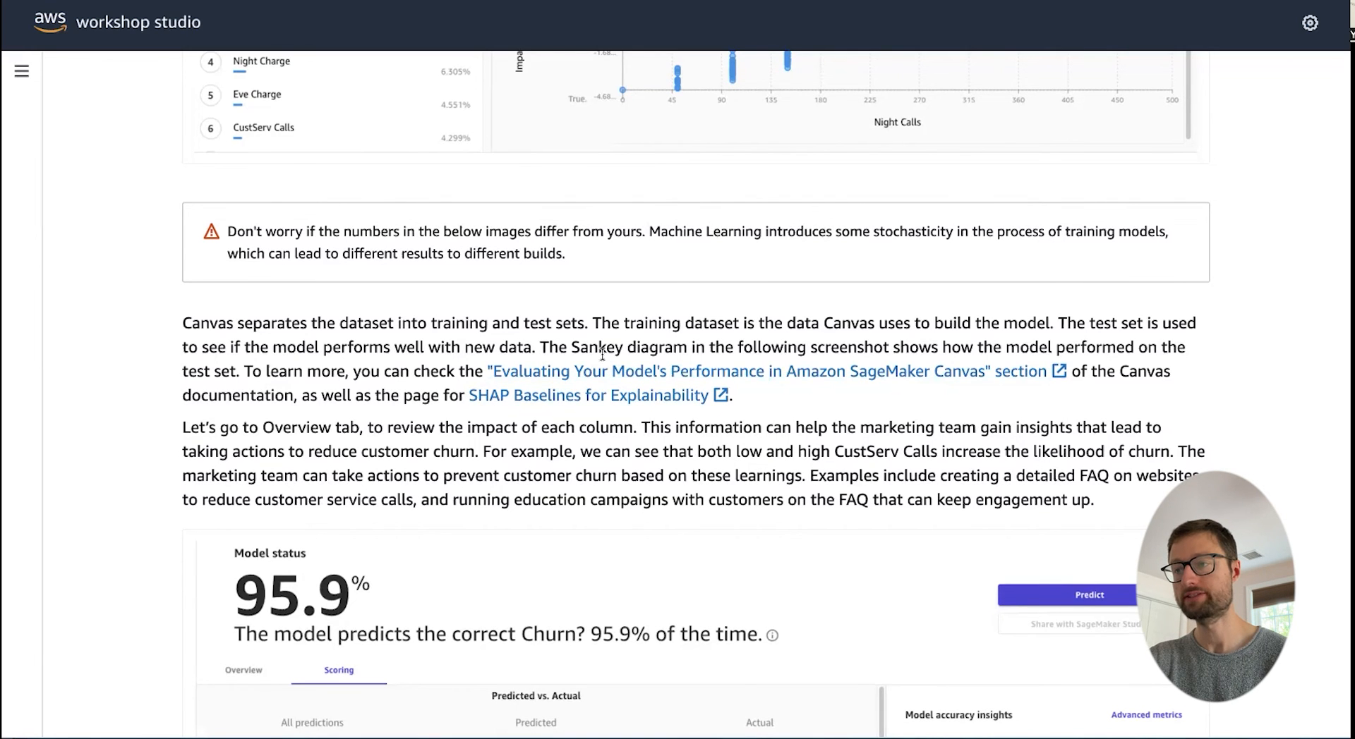
pyautogui.scroll(-4, 602, 355)
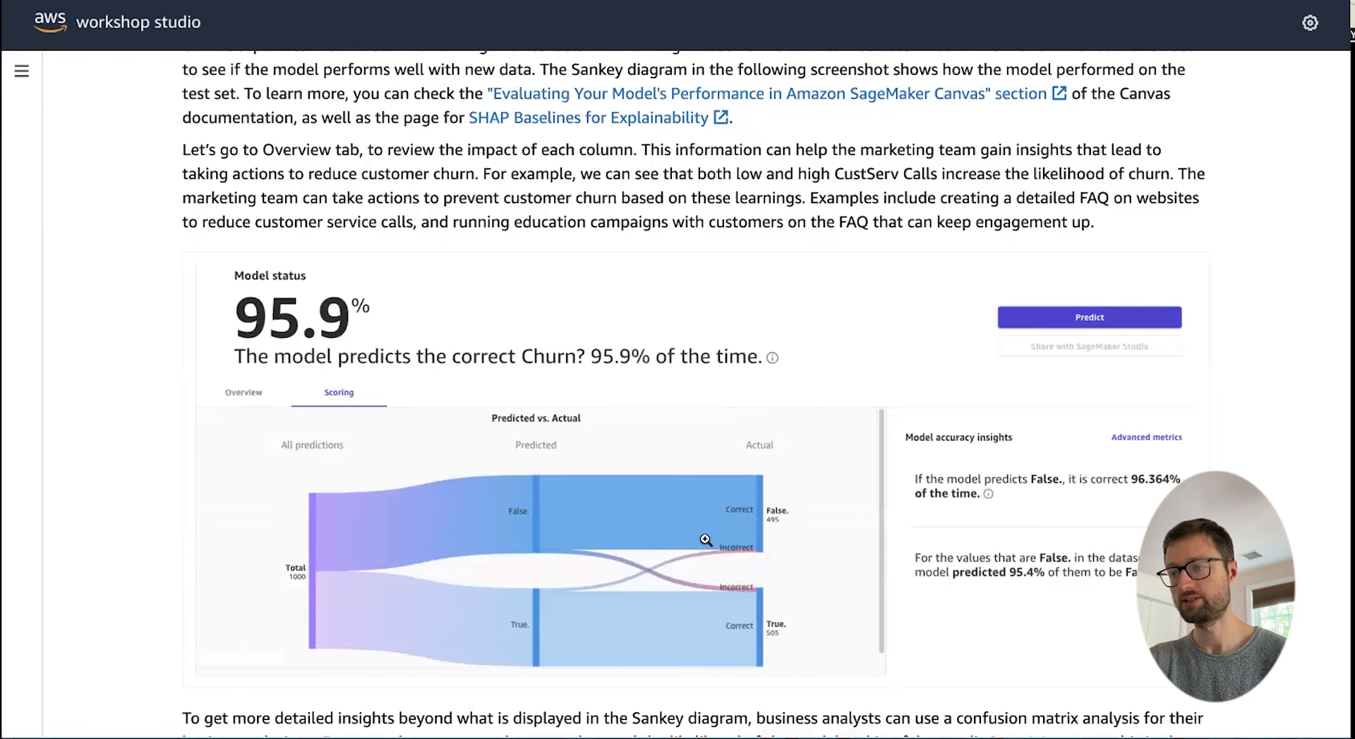
pyautogui.scroll(1, 761, 501)
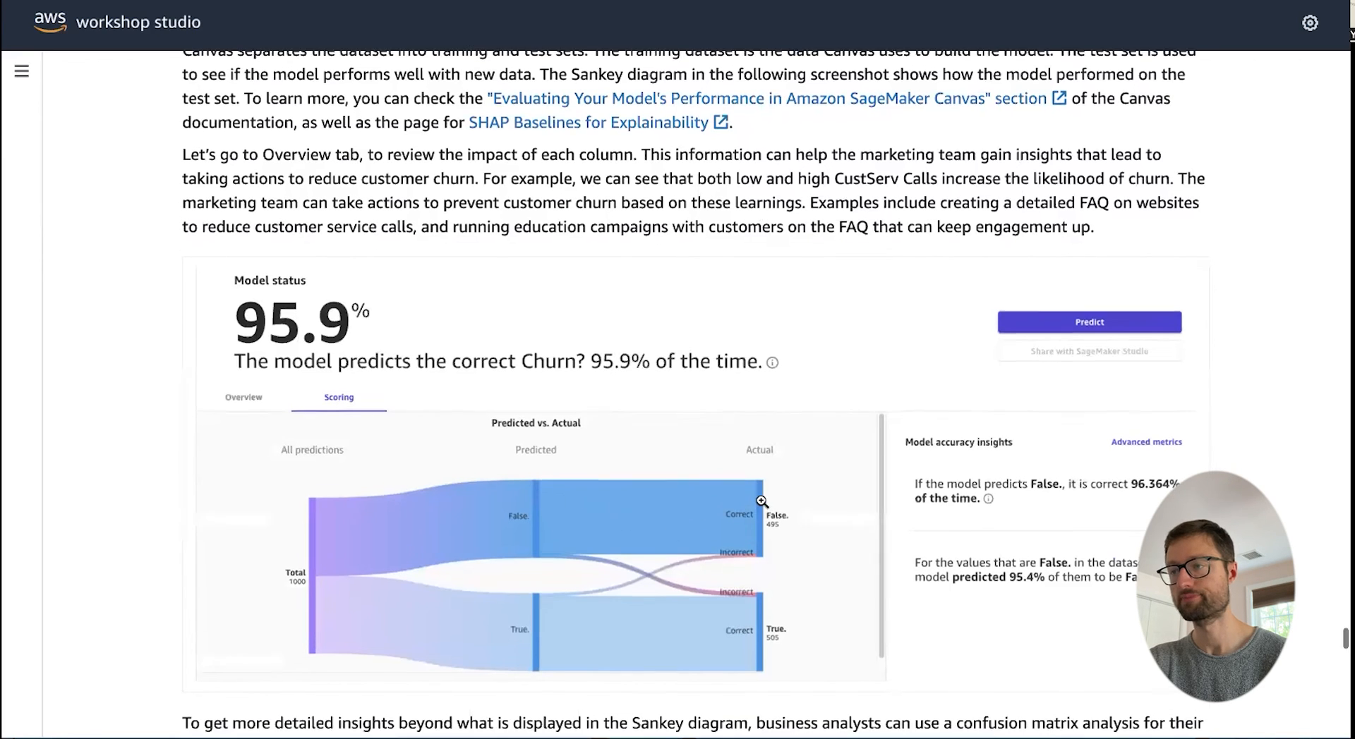
pyautogui.scroll(2, 761, 502)
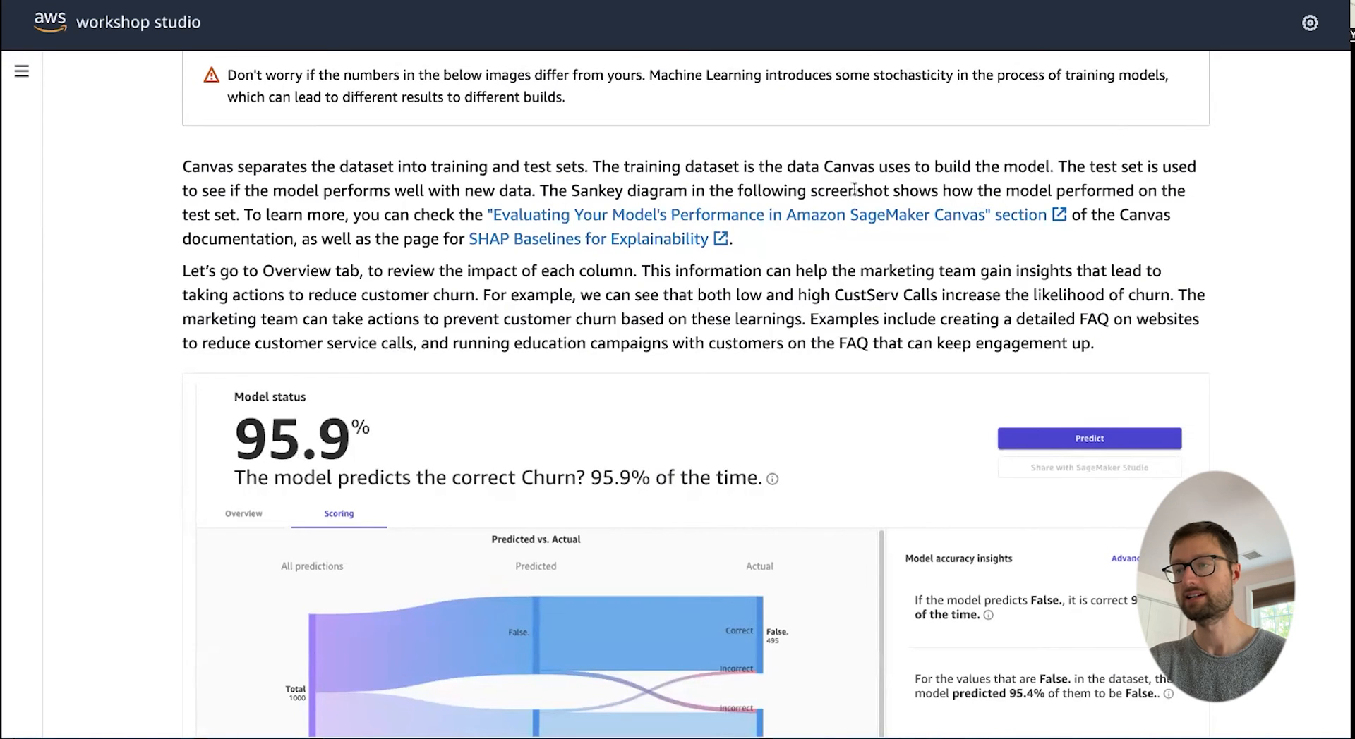
# Step: Look up the lab's linked documentation on evaluating model performance and SHAP Baselines for Explainability, and return to the lab
pyautogui.click(867, 219)
pyautogui.moveTo(96, 140); pyautogui.dragTo(424, 175)
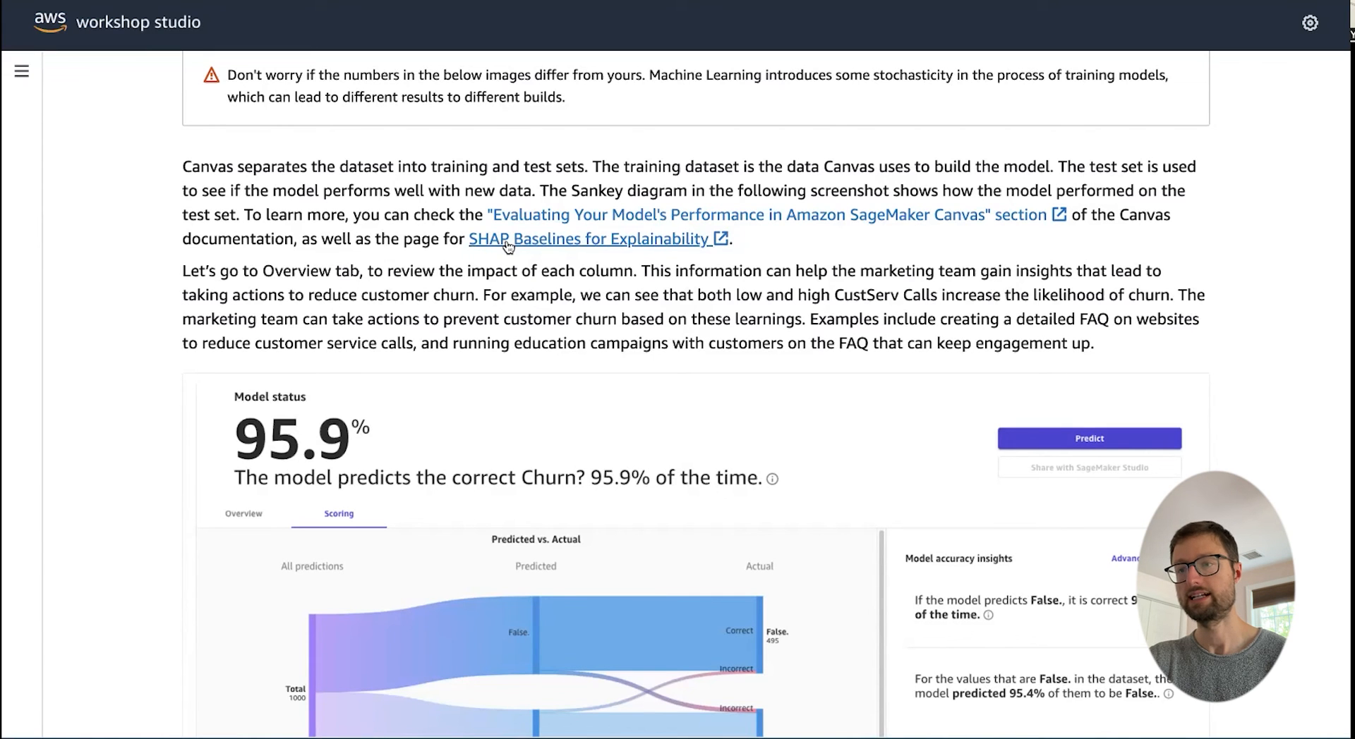
pyautogui.click(507, 243)
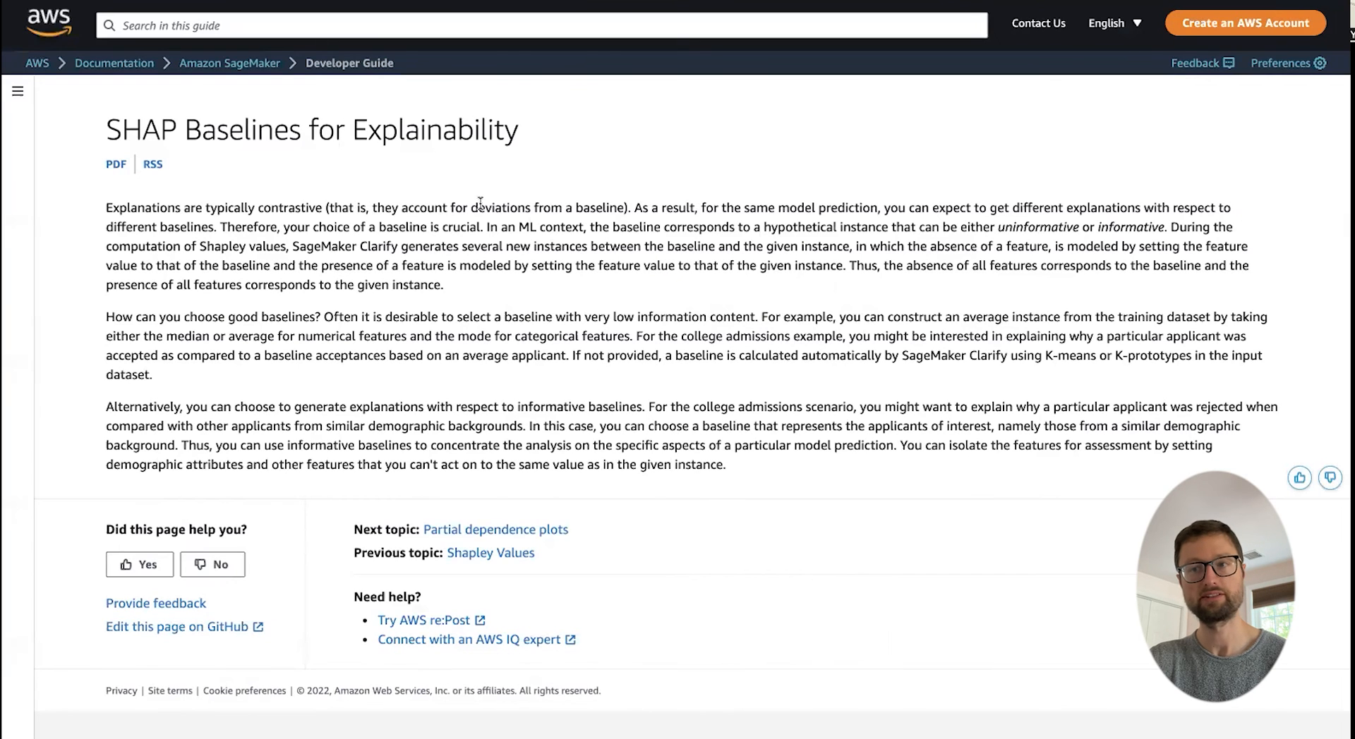
pyautogui.press('super+w')
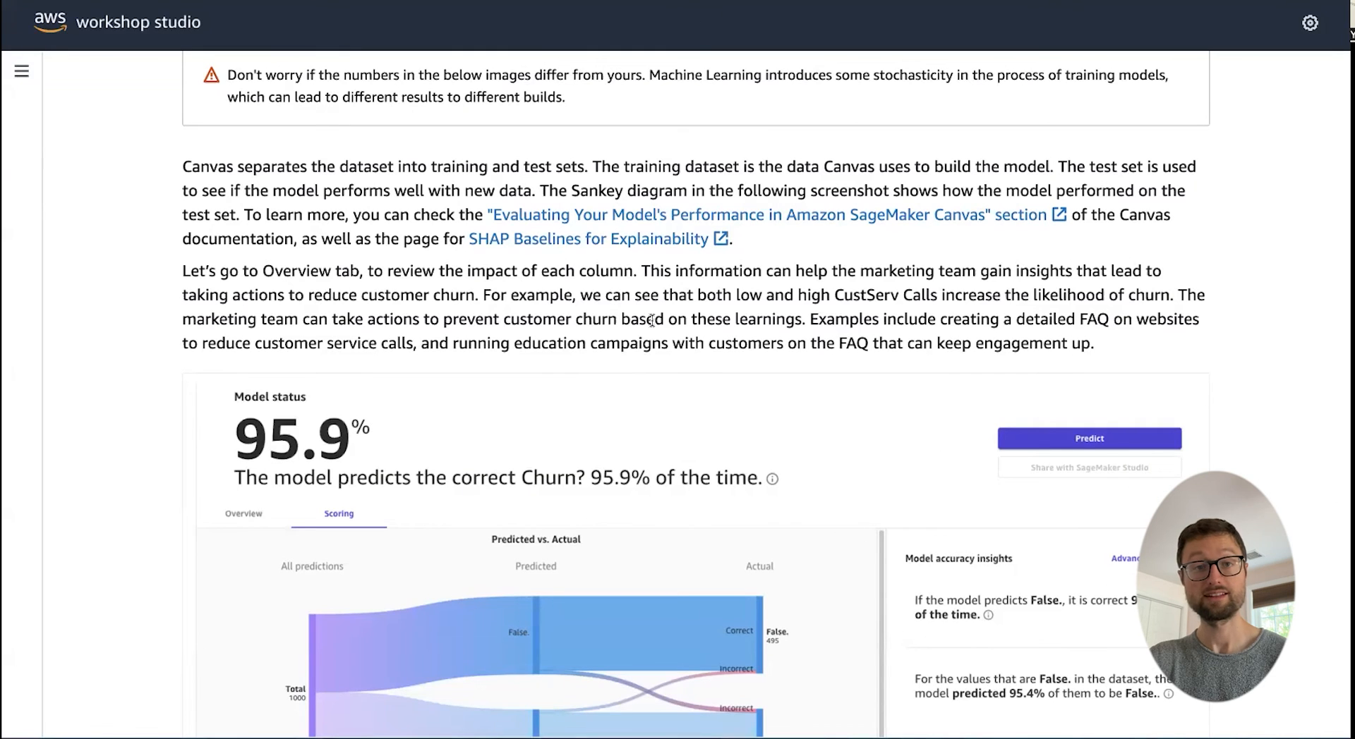
# Step: Finish reading the lab's scoring example, dismiss the Canvas feedback survey, and examine the built CustomerChurn model's accuracy
pyautogui.scroll(-2, 478, 335)
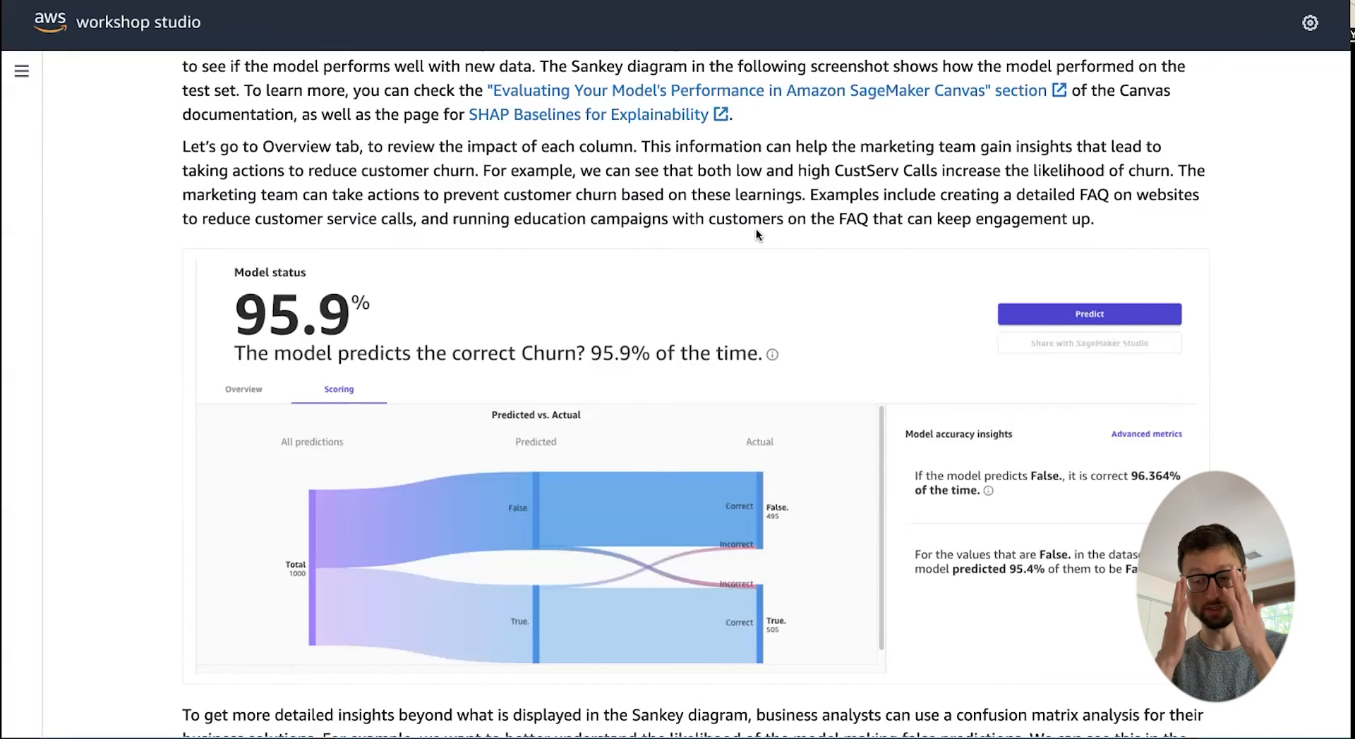
pyautogui.scroll(-2, 755, 233)
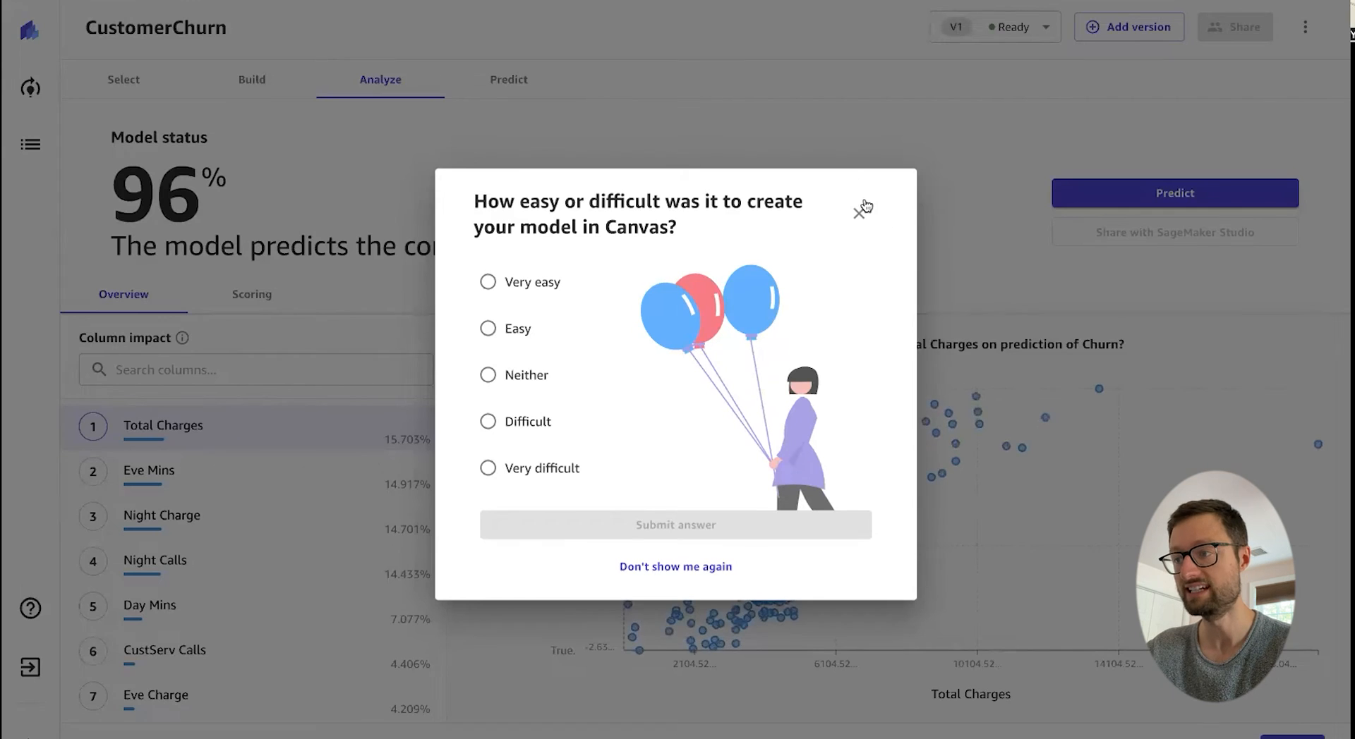
pyautogui.click(860, 210)
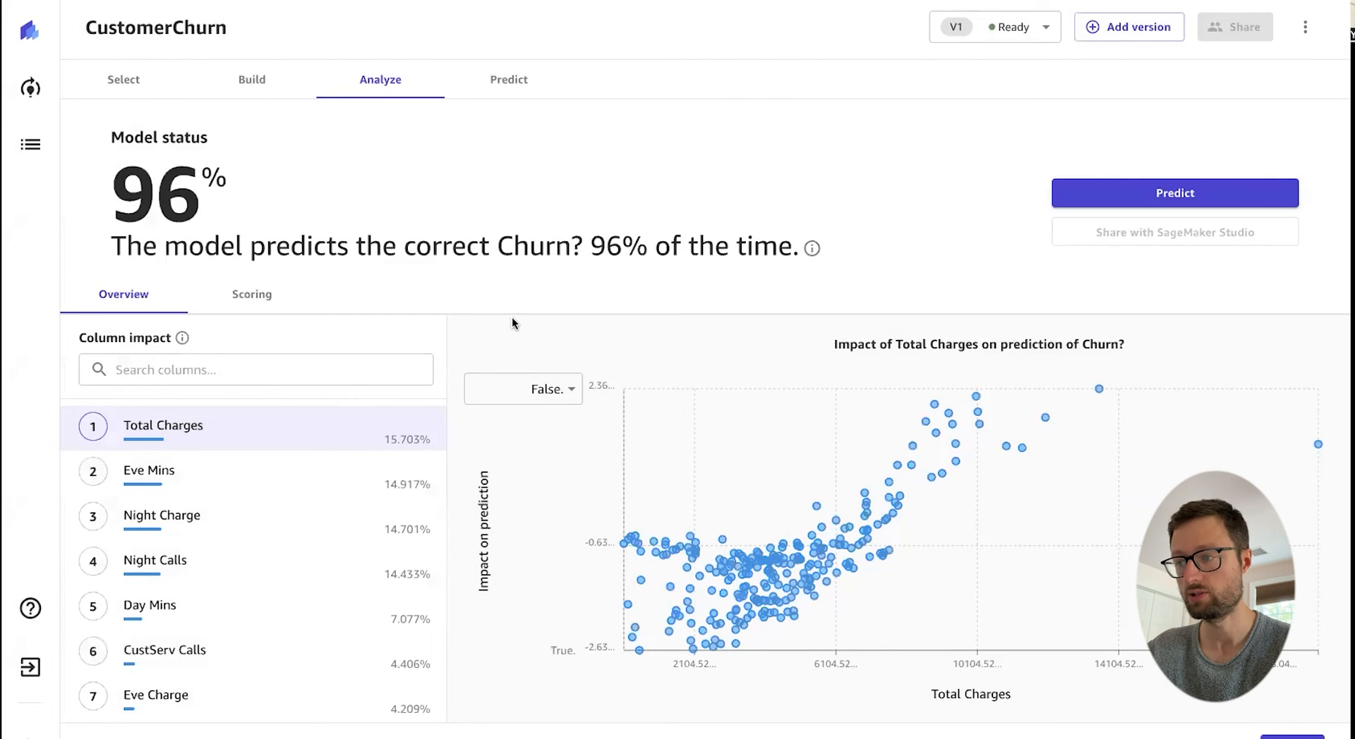
pyautogui.moveTo(117, 203); pyautogui.dragTo(243, 200)
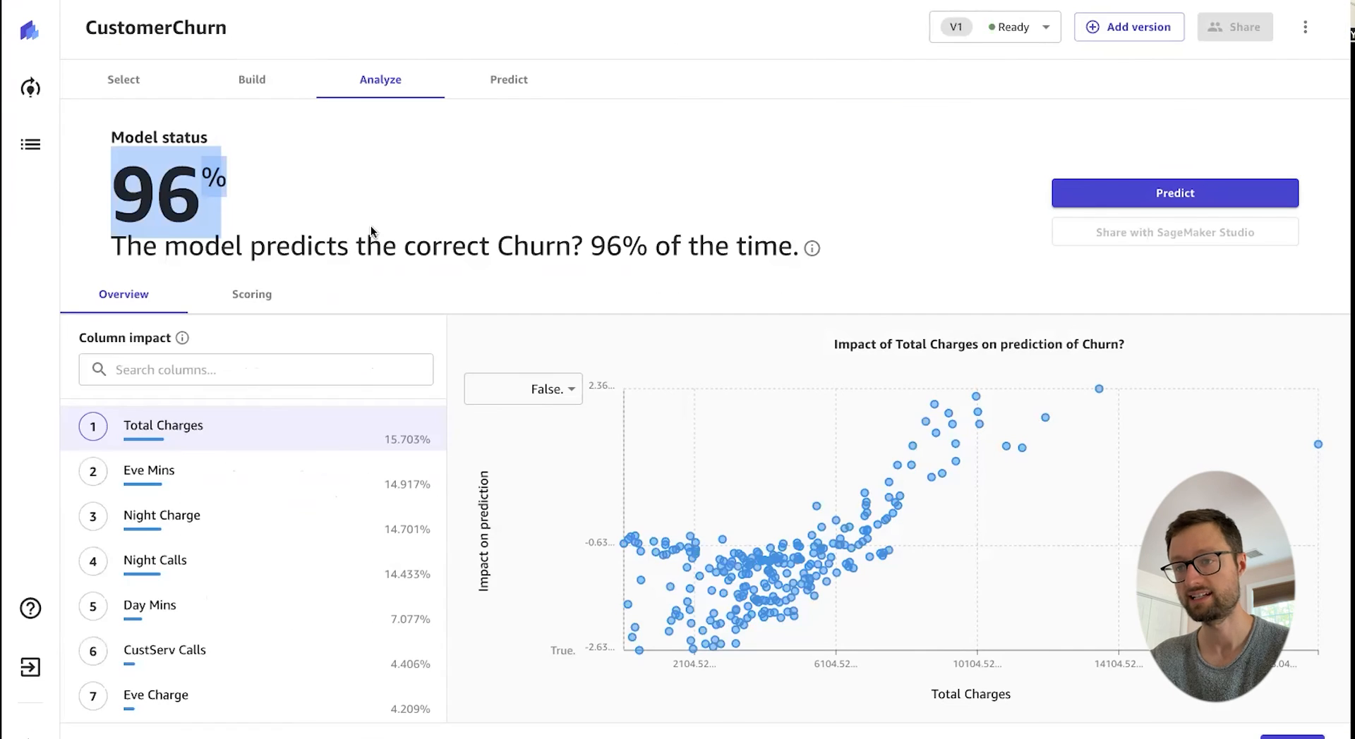
# Step: Examine the CustomerChurn model's Scoring results and open its advanced metrics
pyautogui.click(263, 298)
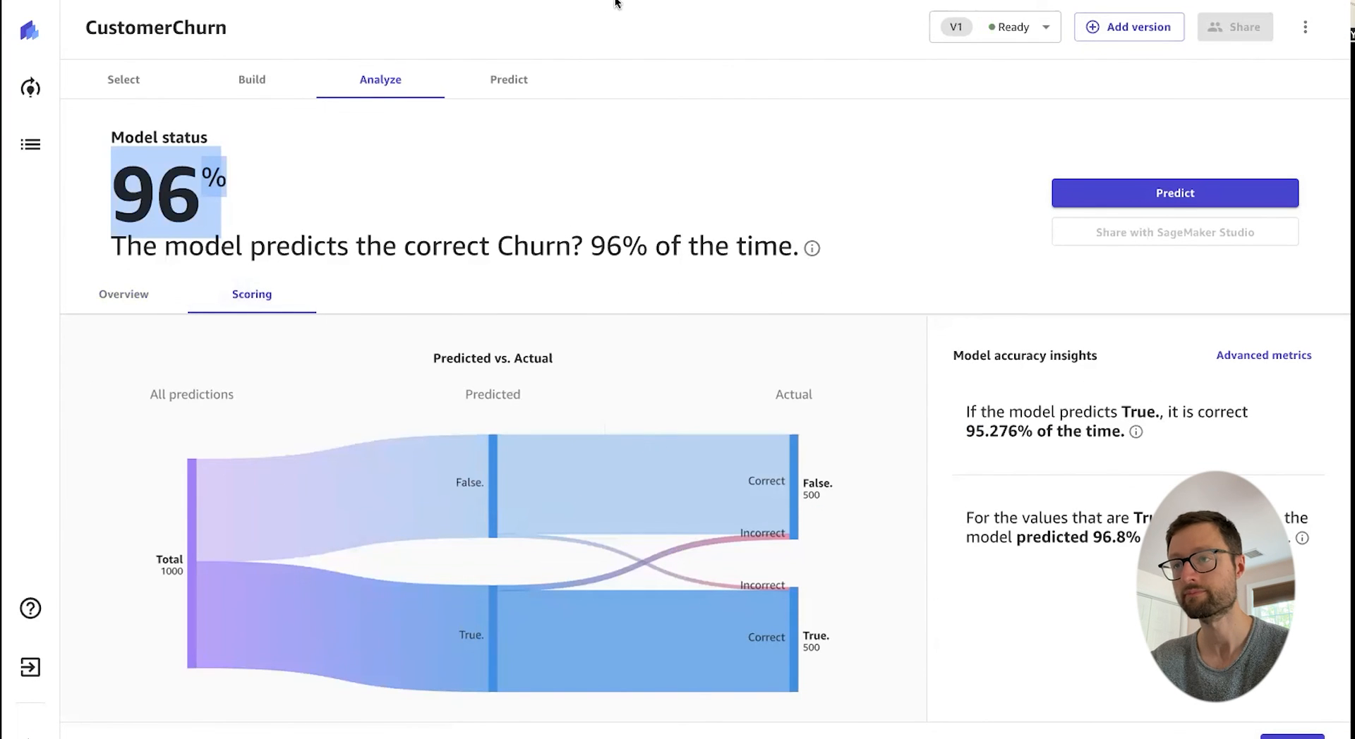
pyautogui.click(847, 2)
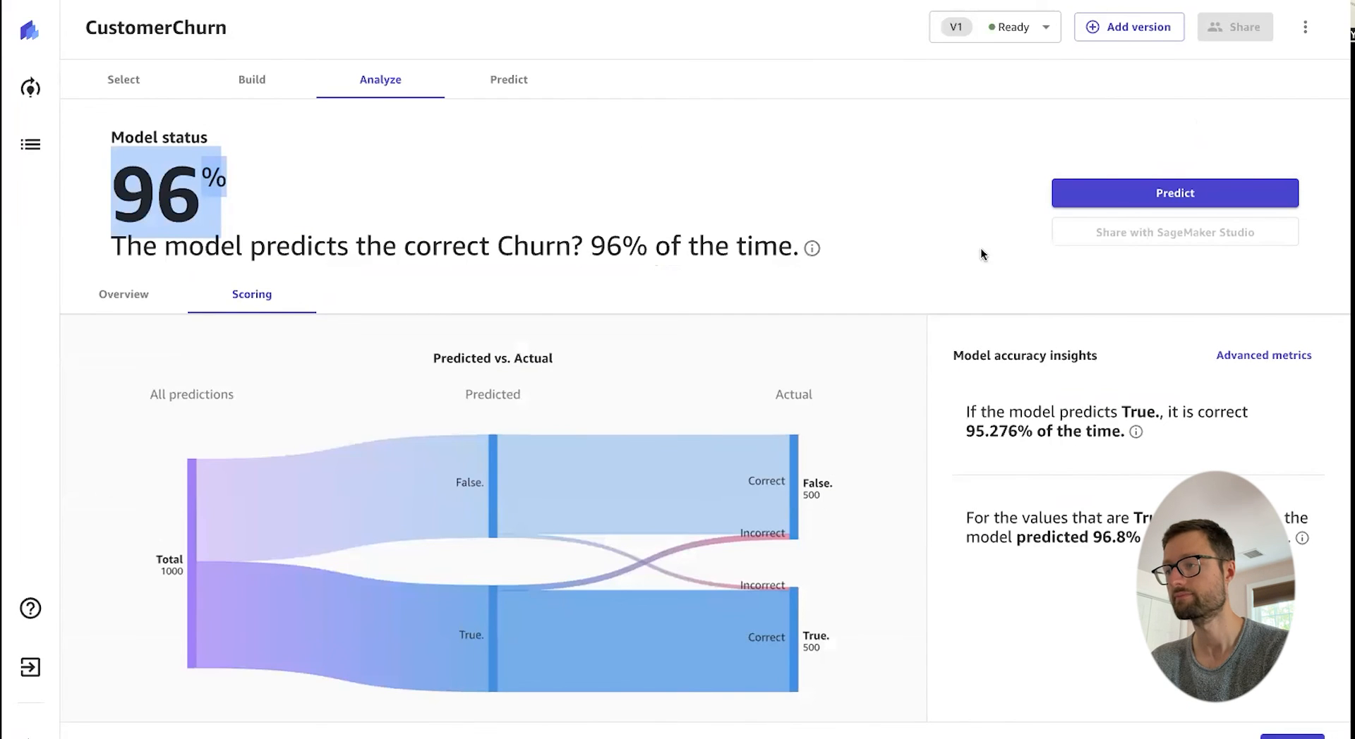
pyautogui.click(1249, 356)
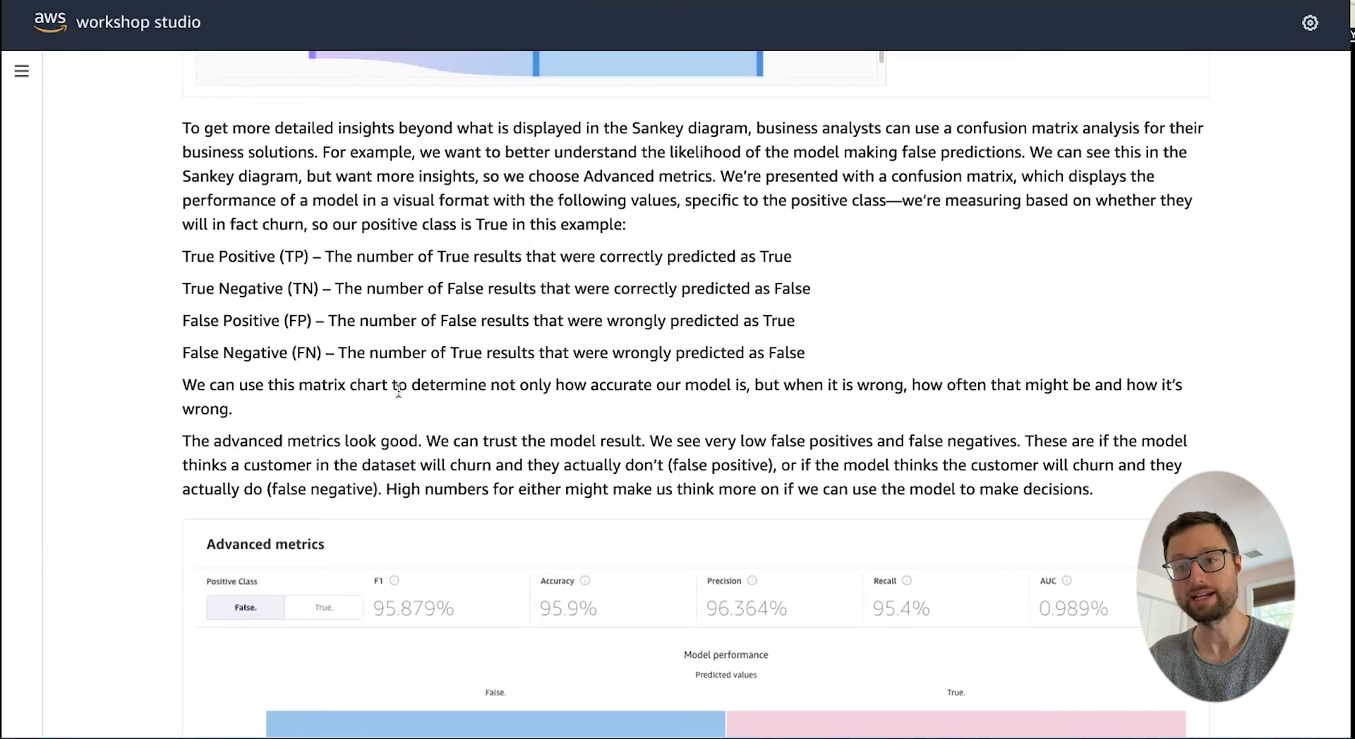
# Step: Read the lab's confusion matrix notes and compare its advanced metrics with those of the CustomerChurn model
pyautogui.scroll(-3, 399, 390)
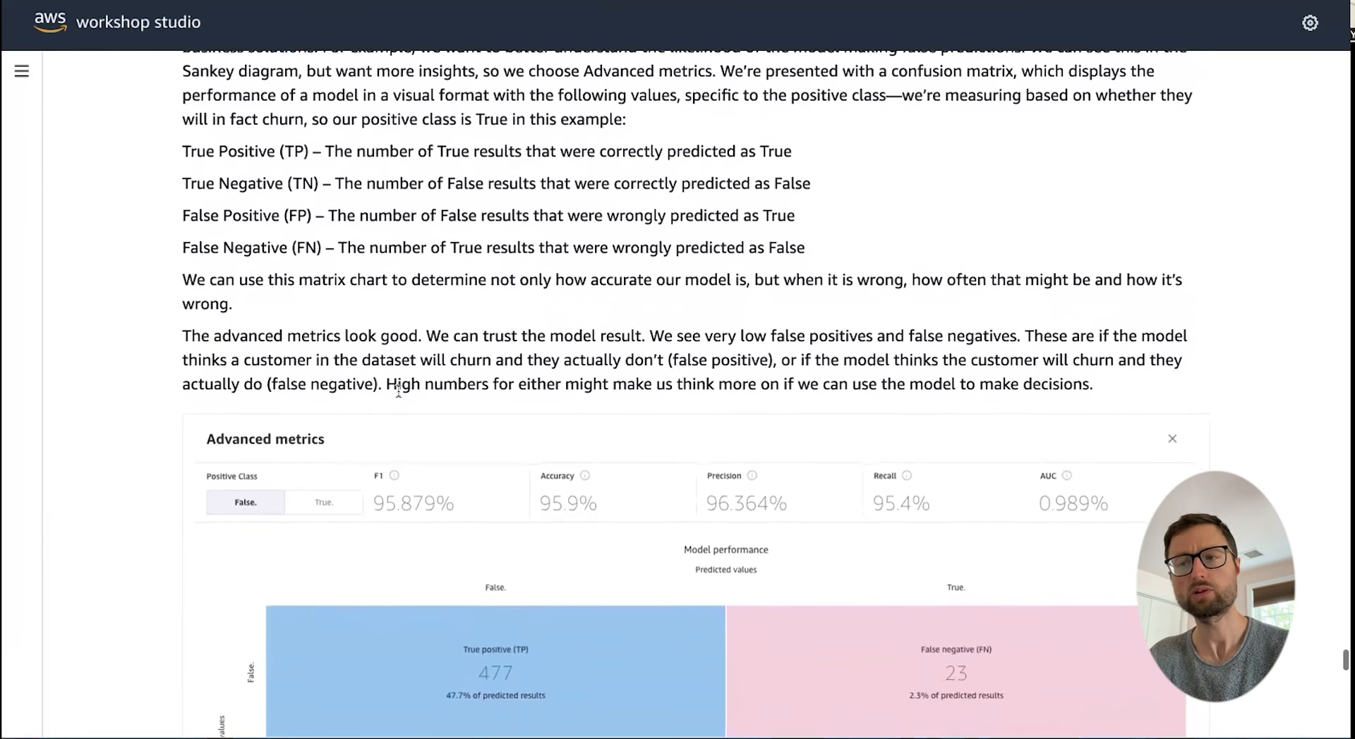
pyautogui.scroll(-2, 397, 397)
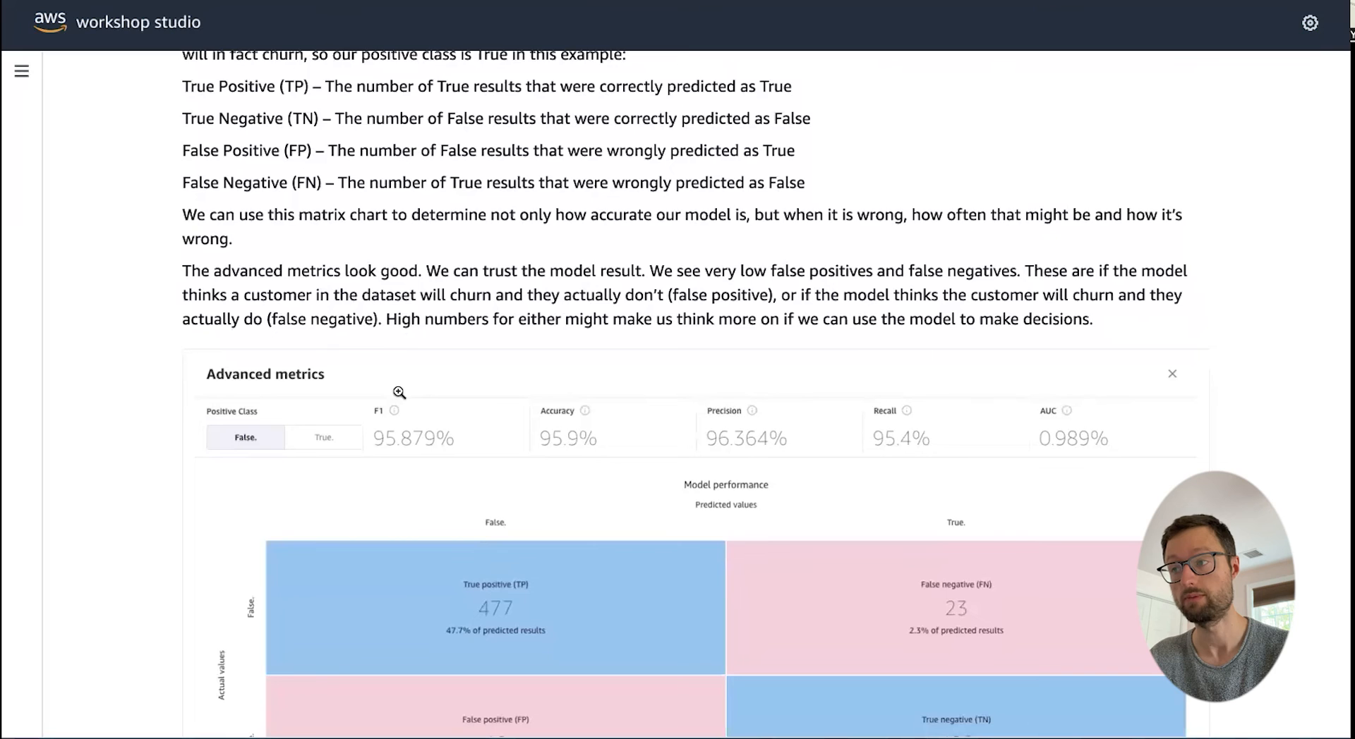
pyautogui.scroll(-5, 315, 300)
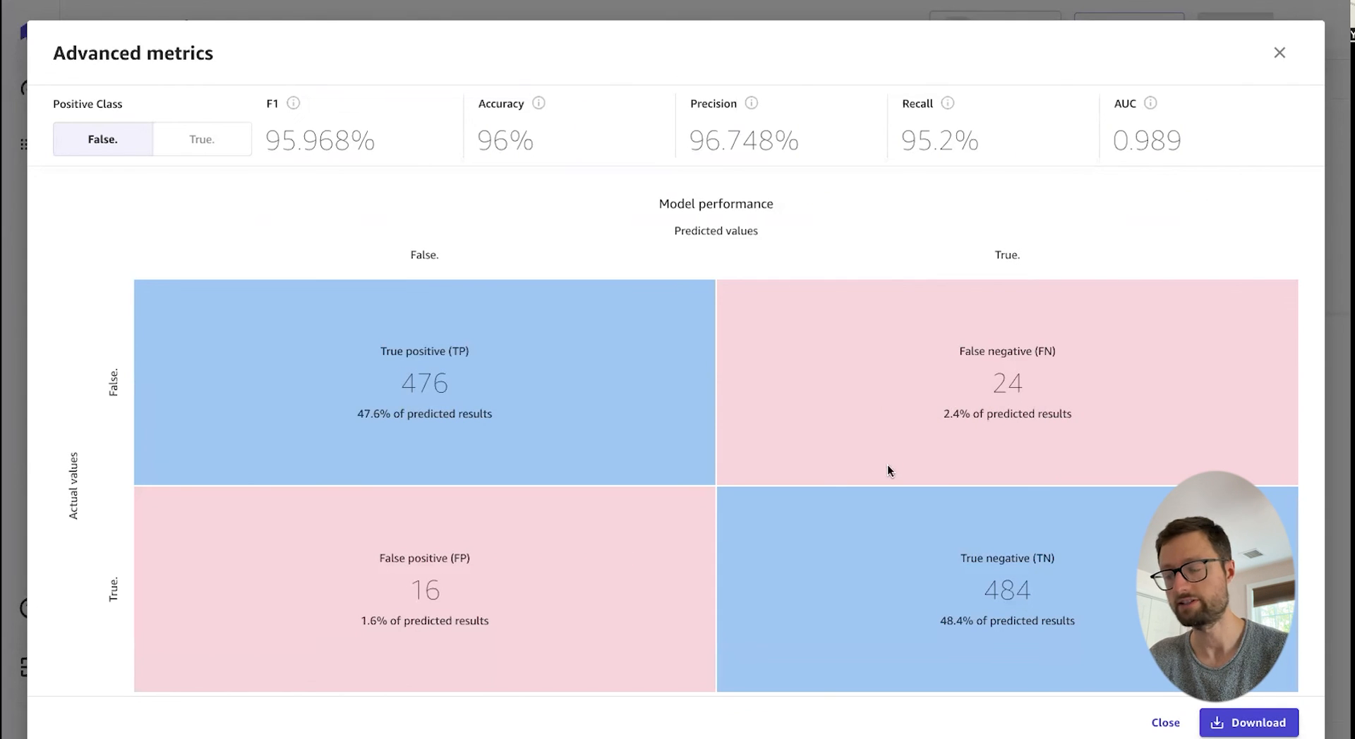
pyautogui.moveTo(943, 414); pyautogui.dragTo(970, 414)
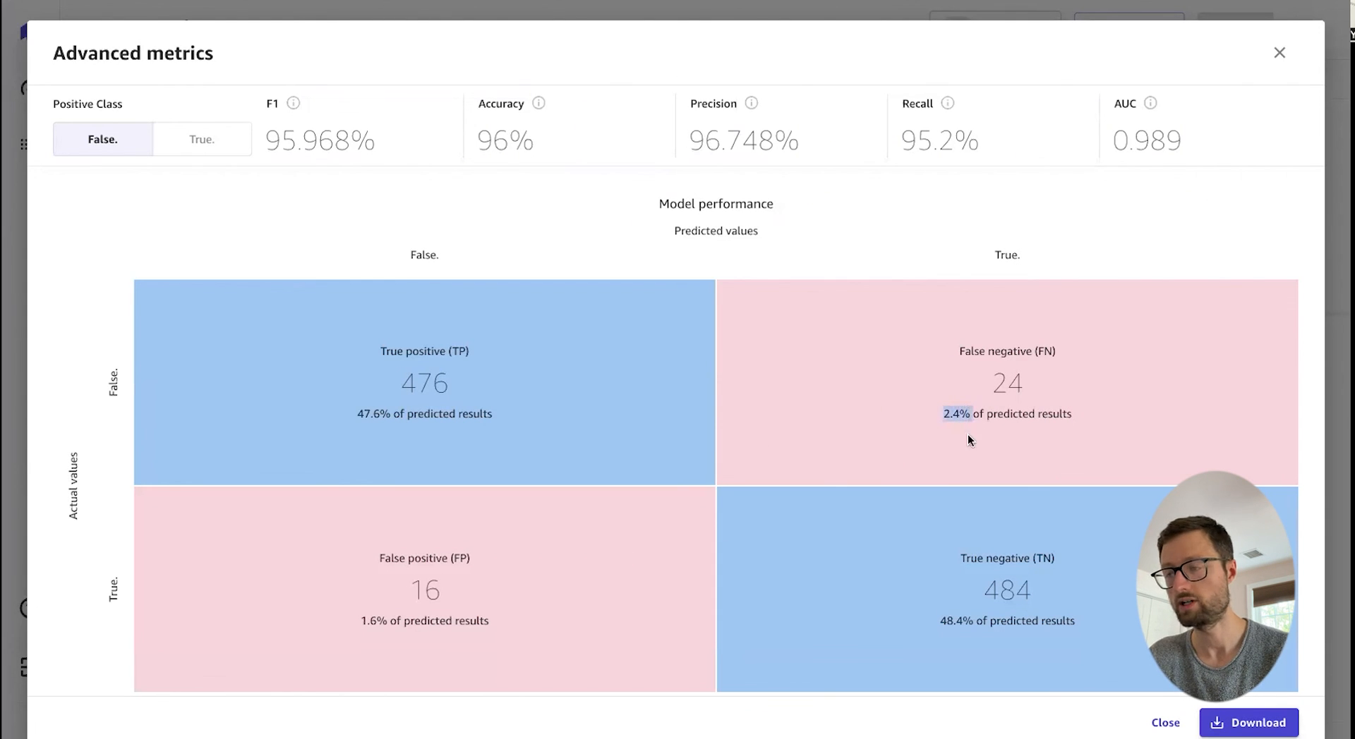
pyautogui.hotkey('ctrl', 'shift', 'Tab')
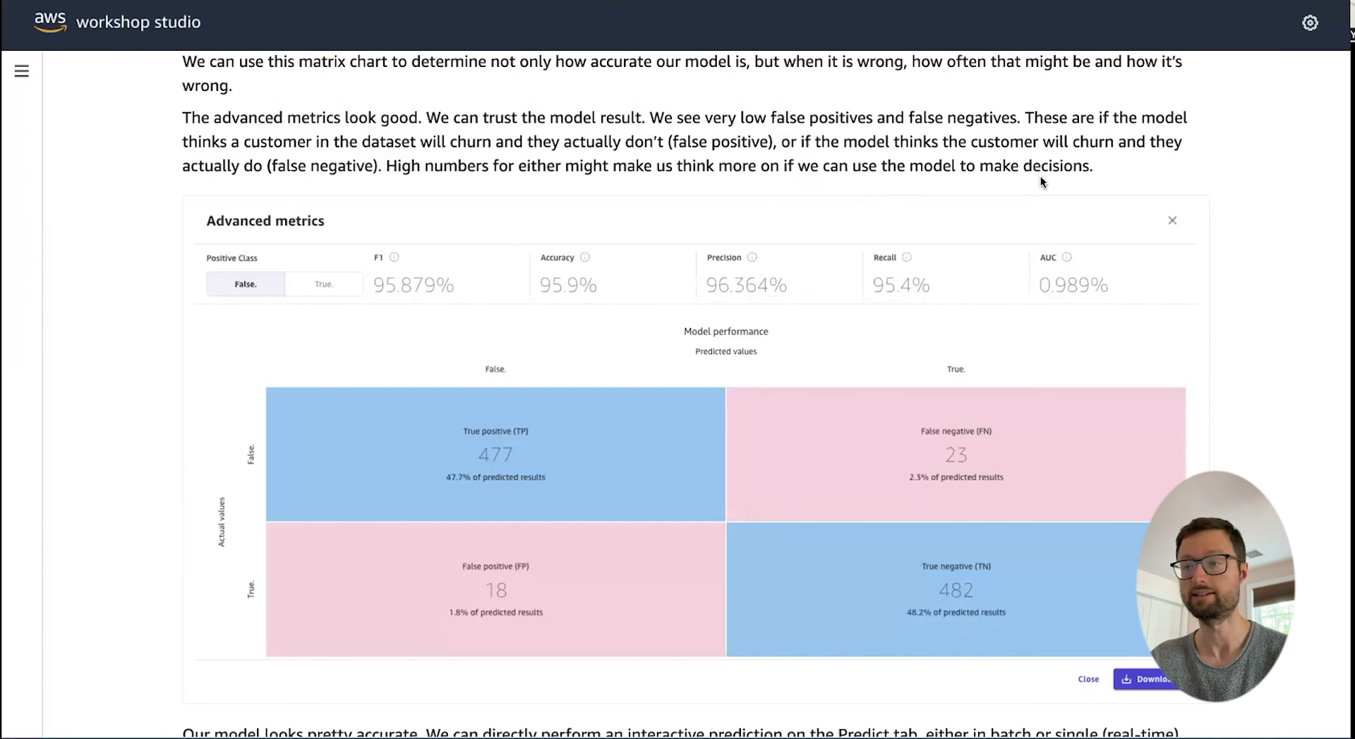
pyautogui.scroll(-9, 1040, 178)
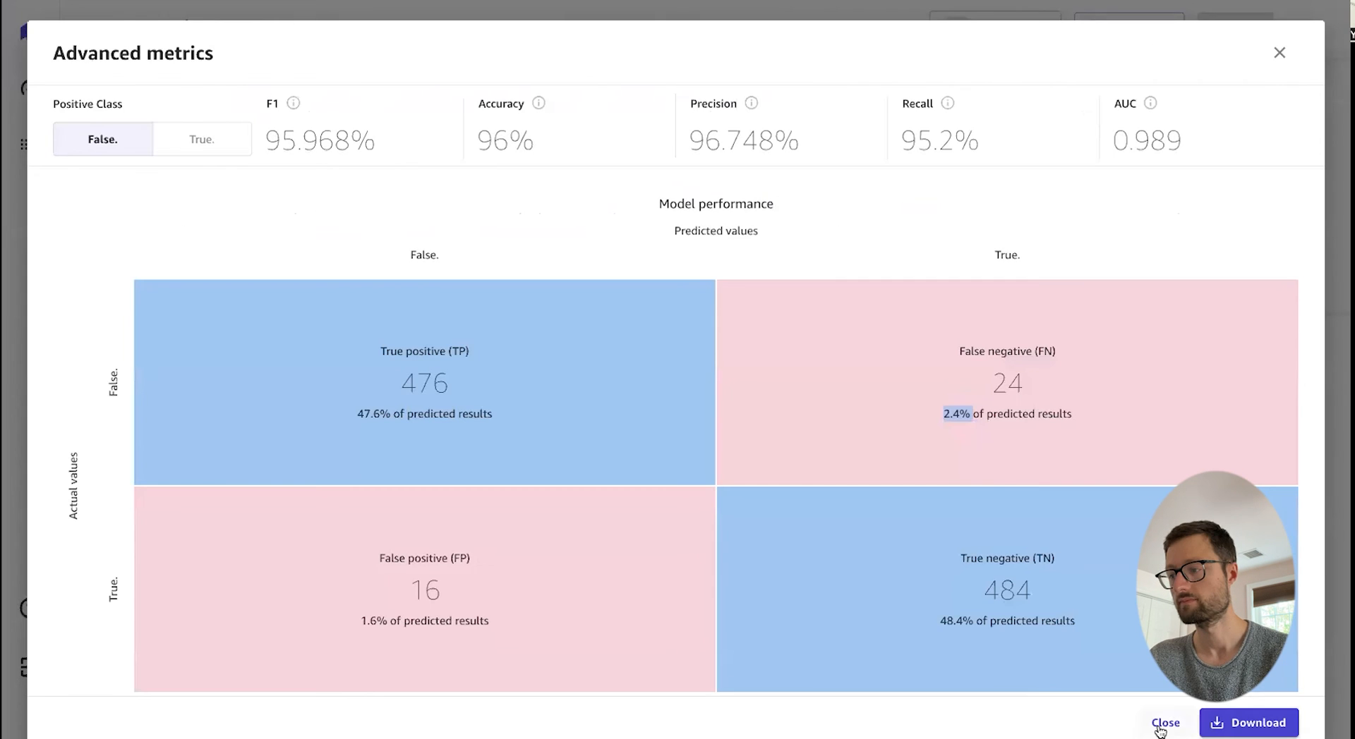
# Step: Close the advanced metrics and look over the CustomerChurn model's prediction page, its version details and the single prediction view
pyautogui.click(1162, 724)
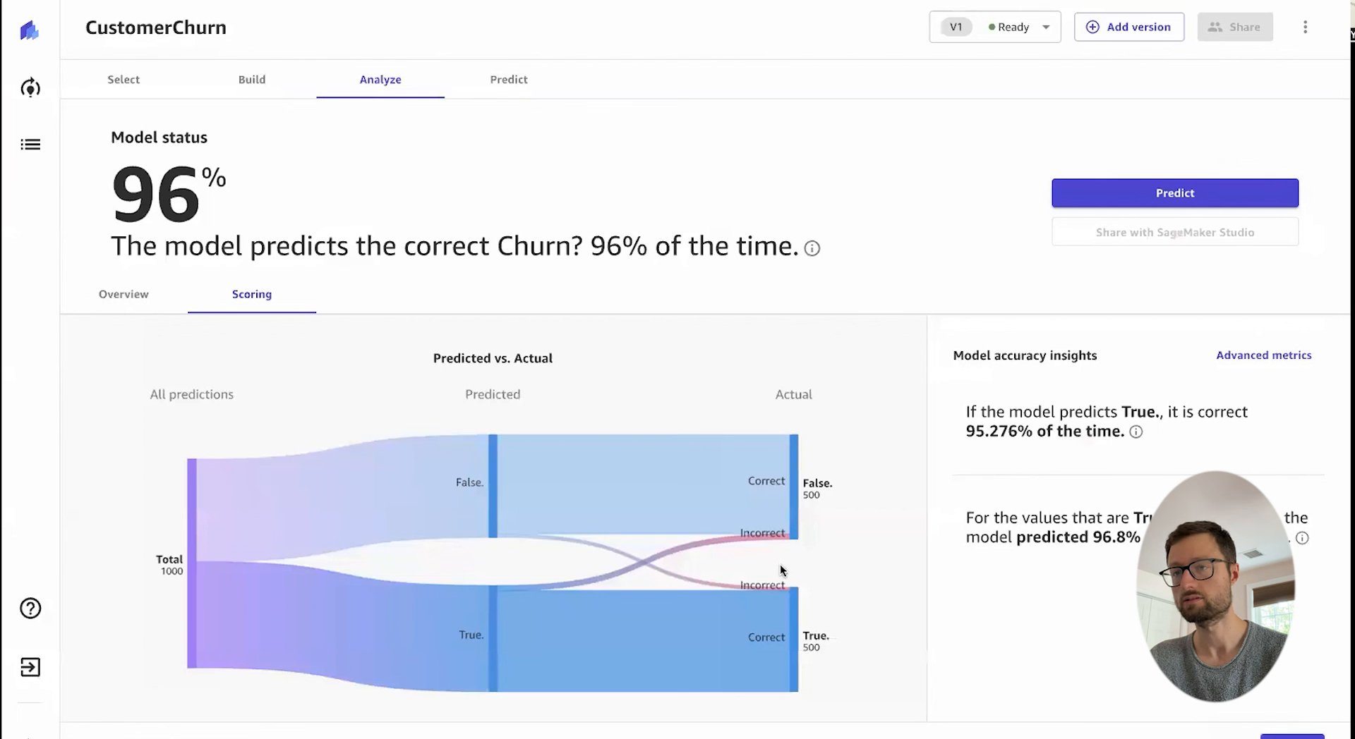
pyautogui.click(509, 85)
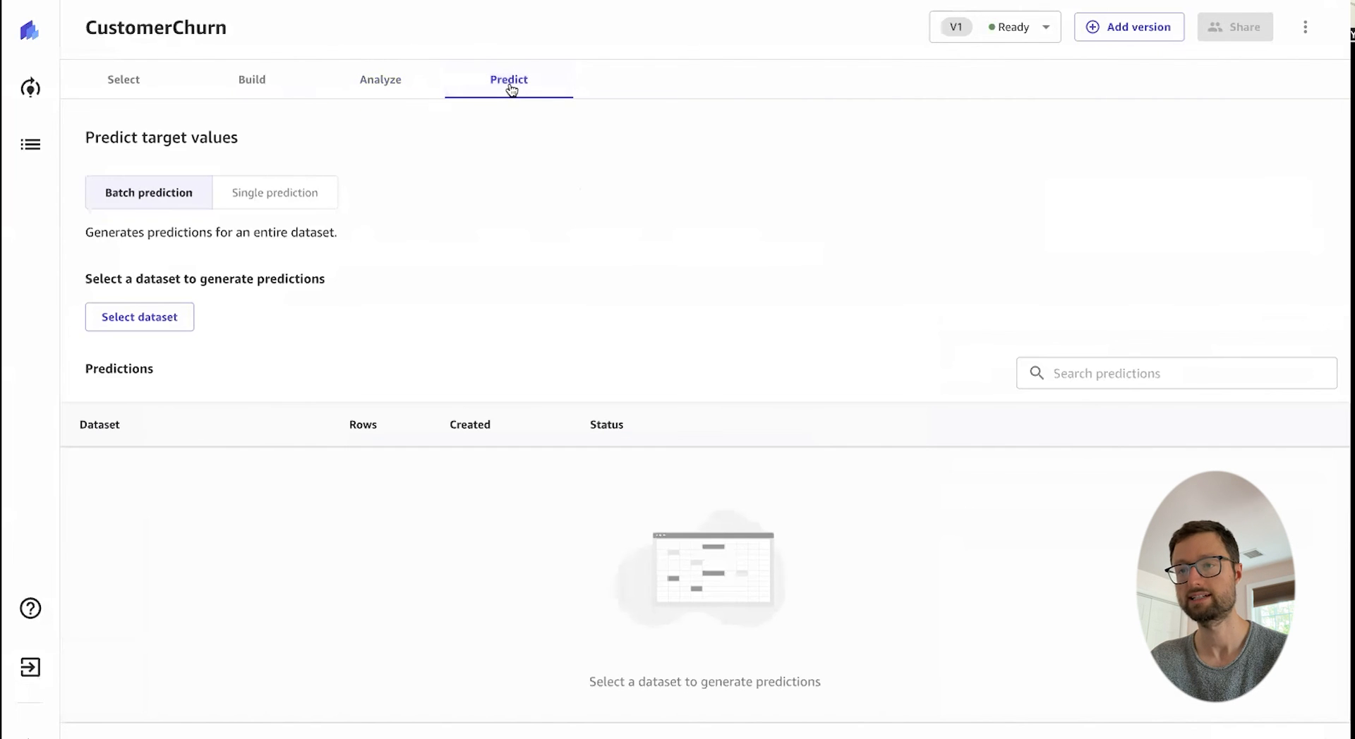
pyautogui.click(1047, 31)
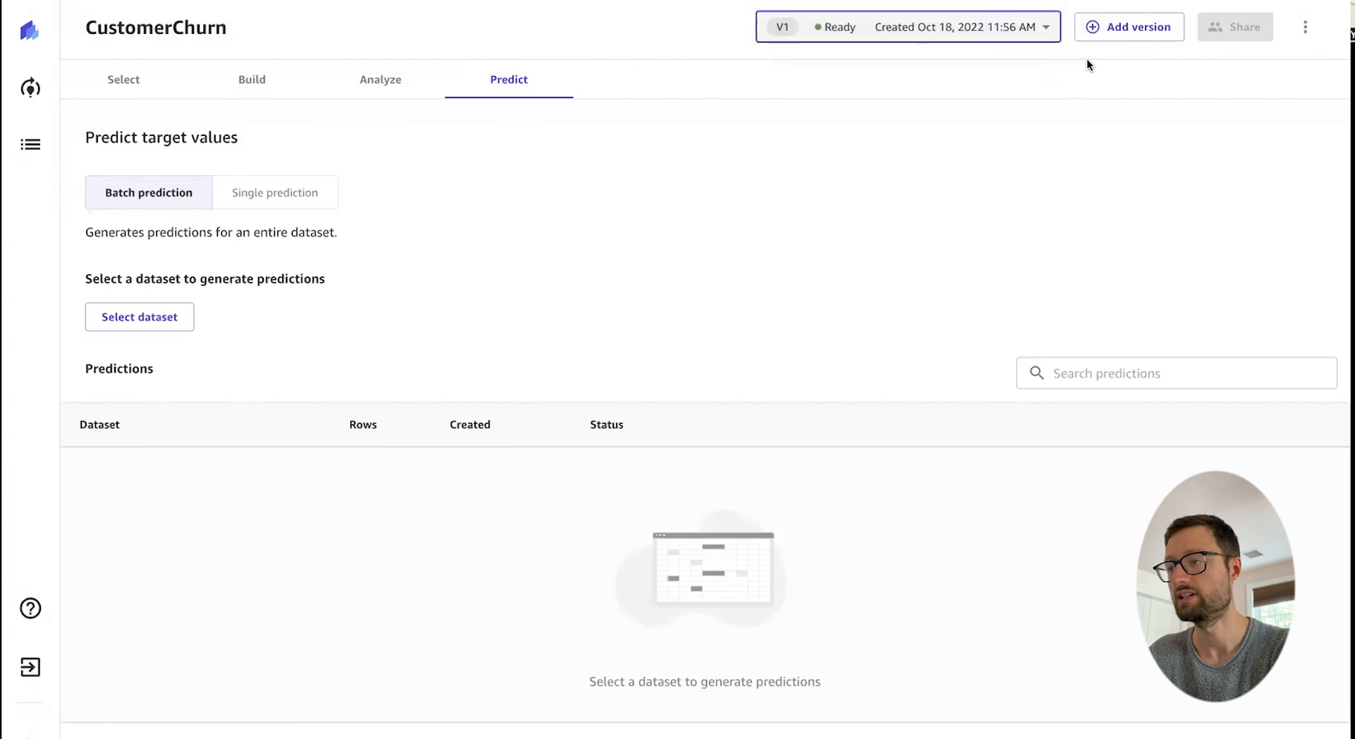
pyautogui.click(1065, 58)
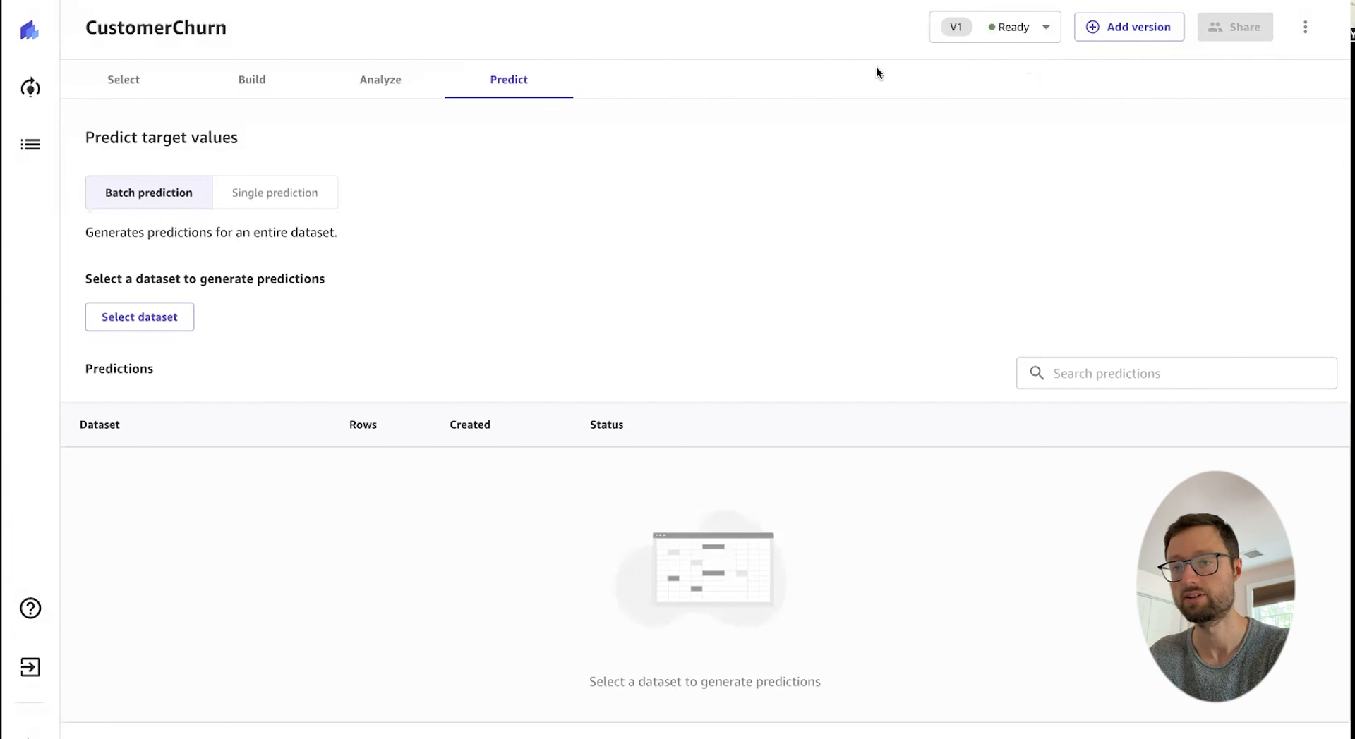
pyautogui.click(330, 190)
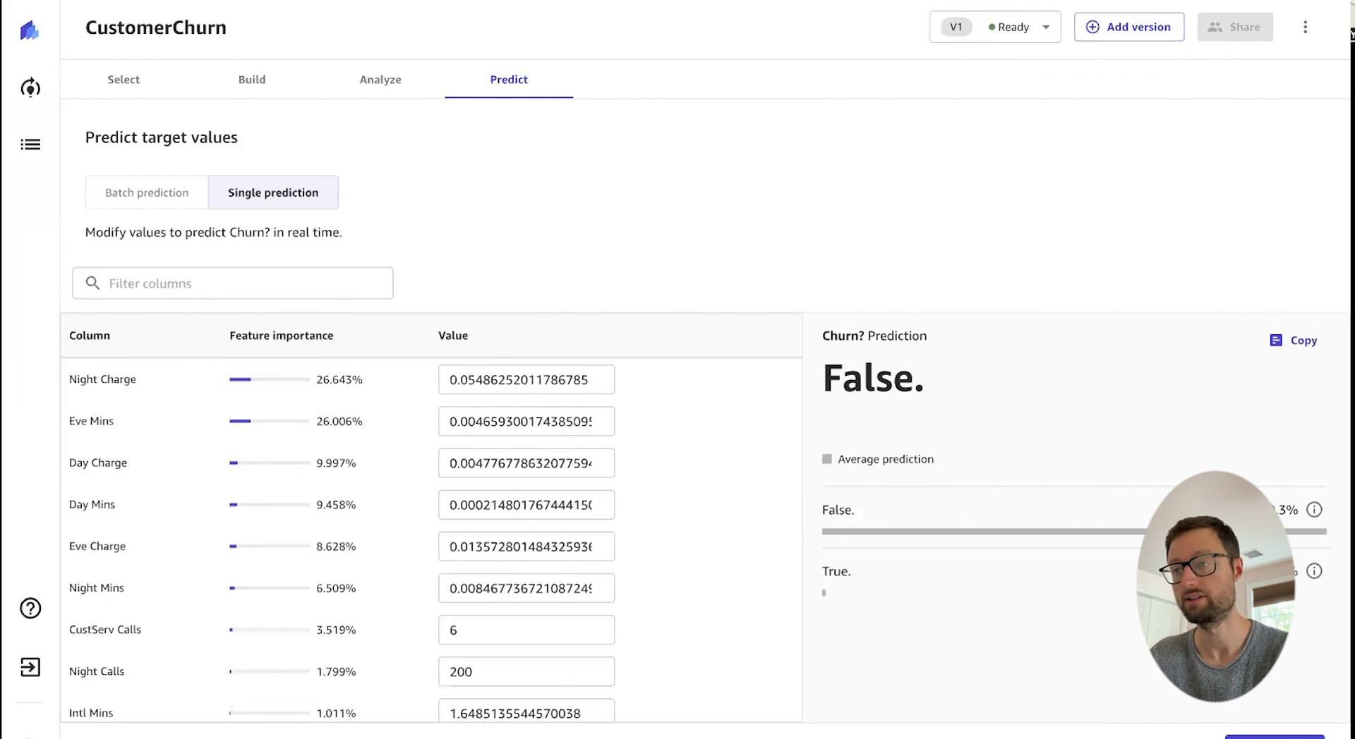
# Step: Generate batch predictions for churn.csv, view the predicted churn values and probabilities, and close the results
pyautogui.click(148, 193)
pyautogui.click(140, 315)
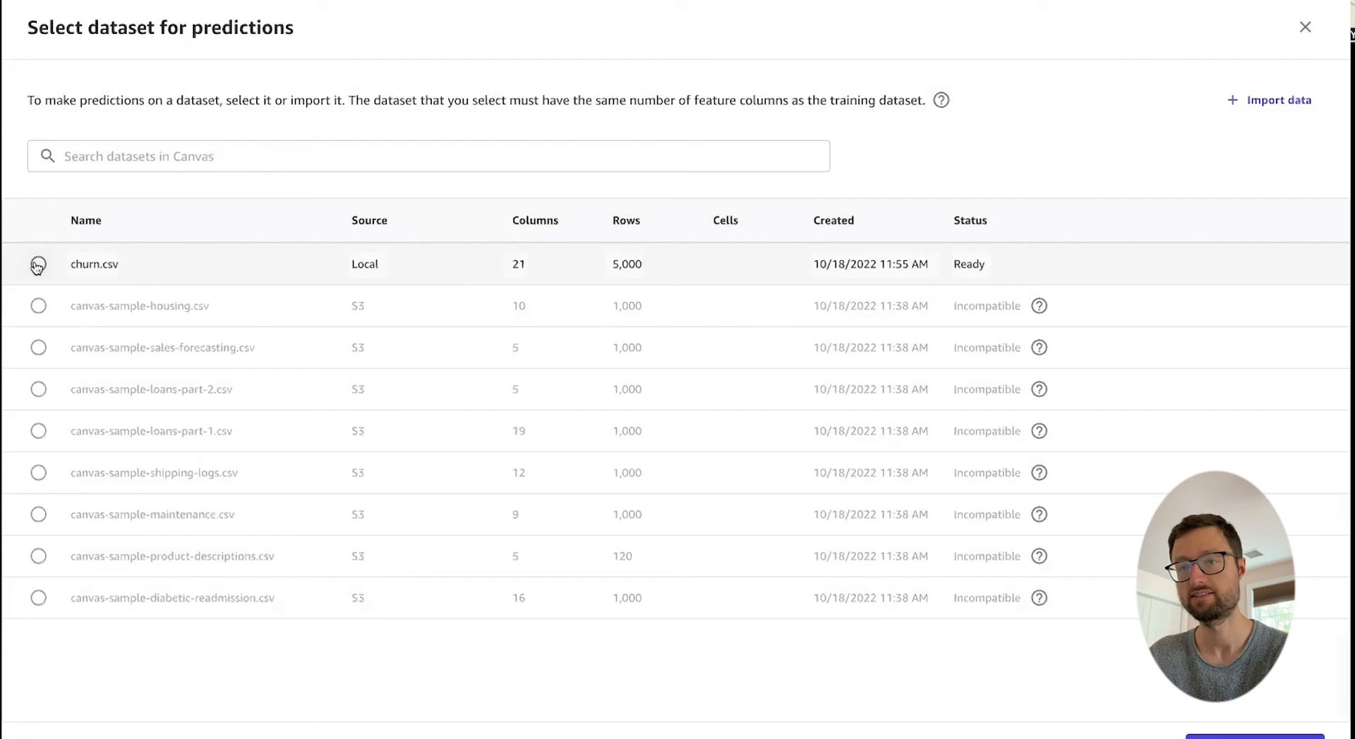
pyautogui.click(38, 264)
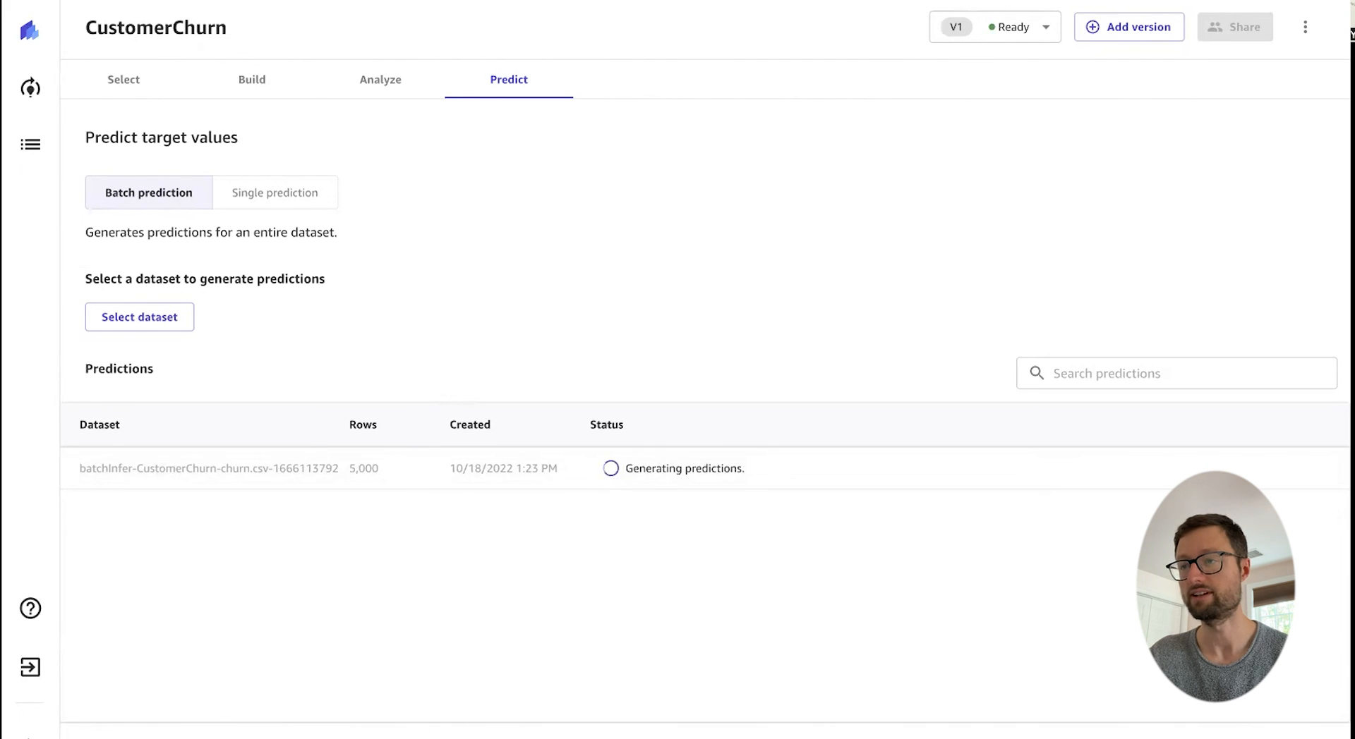
pyautogui.click(422, 734)
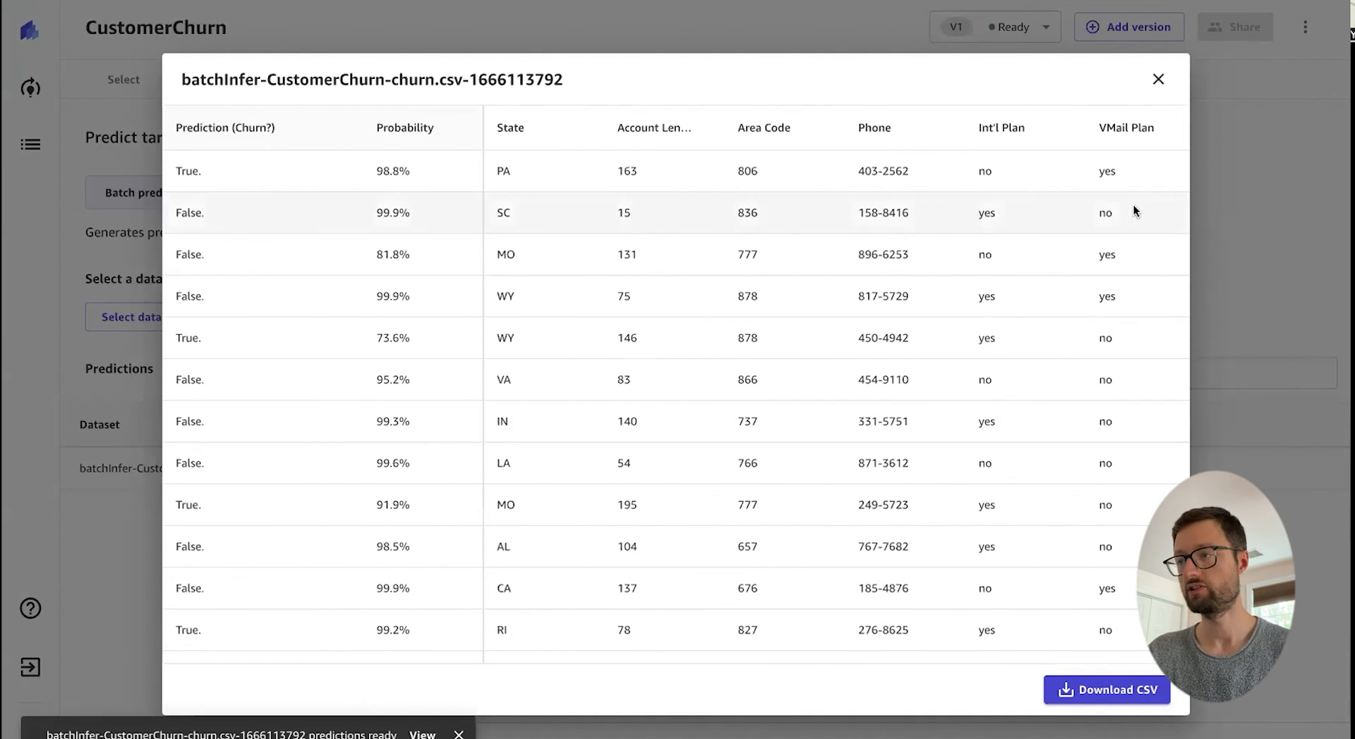
pyautogui.click(1157, 79)
# Step: Switch to single prediction, set Day Mins to 1 and update the churn prediction
pyautogui.click(295, 190)
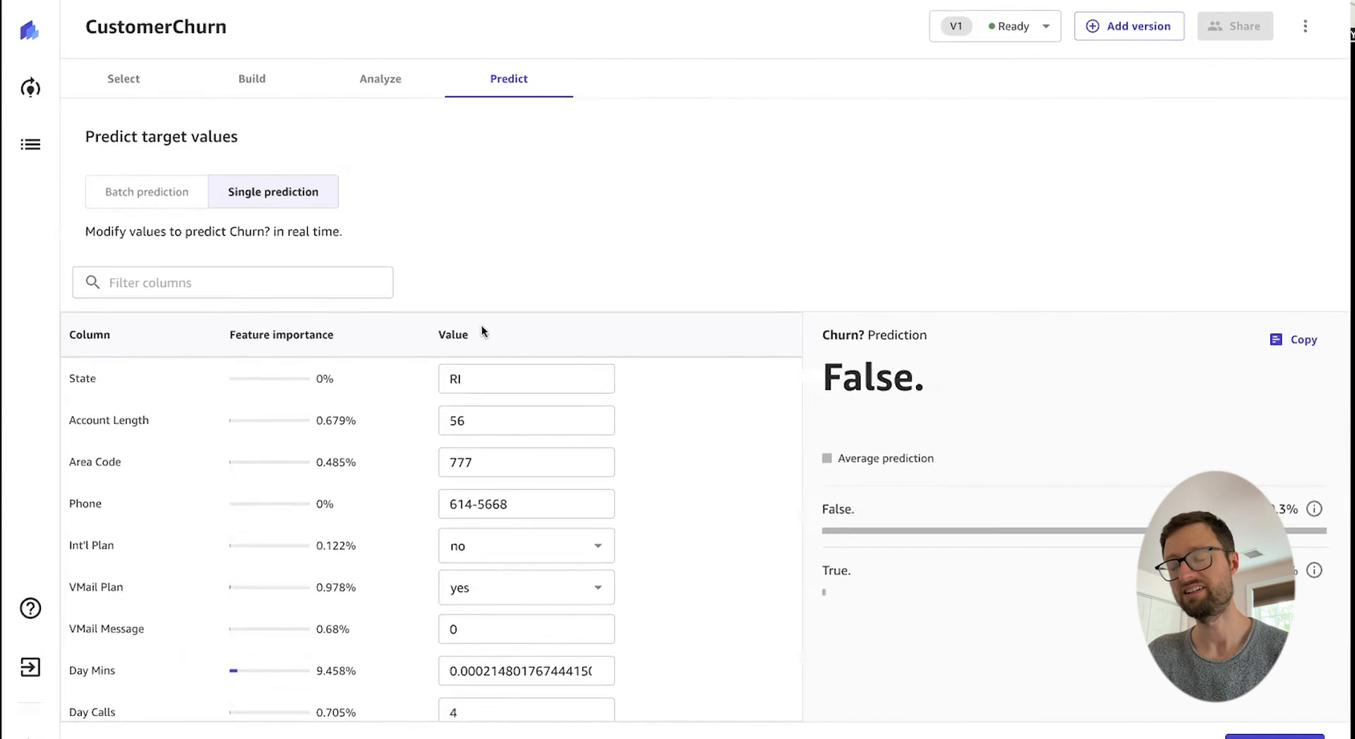
pyautogui.scroll(-1, 543, 402)
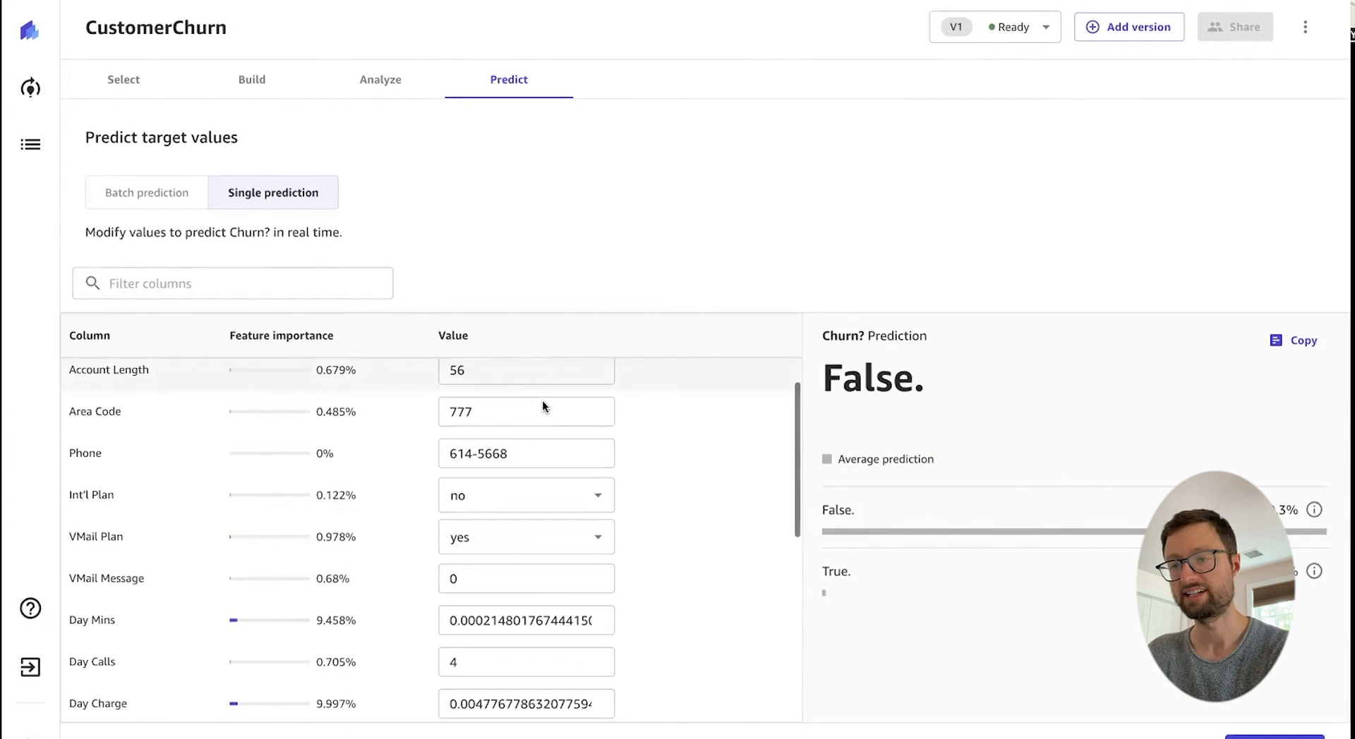
pyautogui.scroll(1, 542, 402)
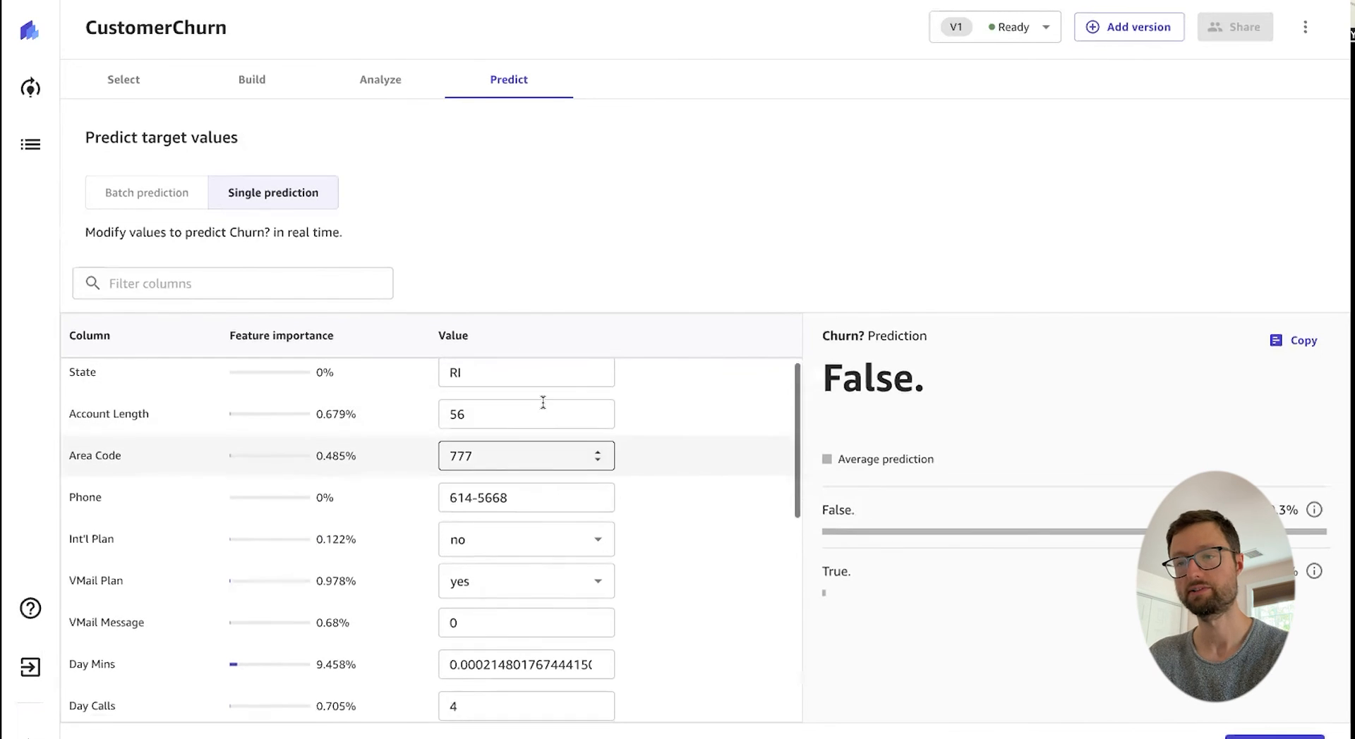
pyautogui.scroll(-2, 538, 538)
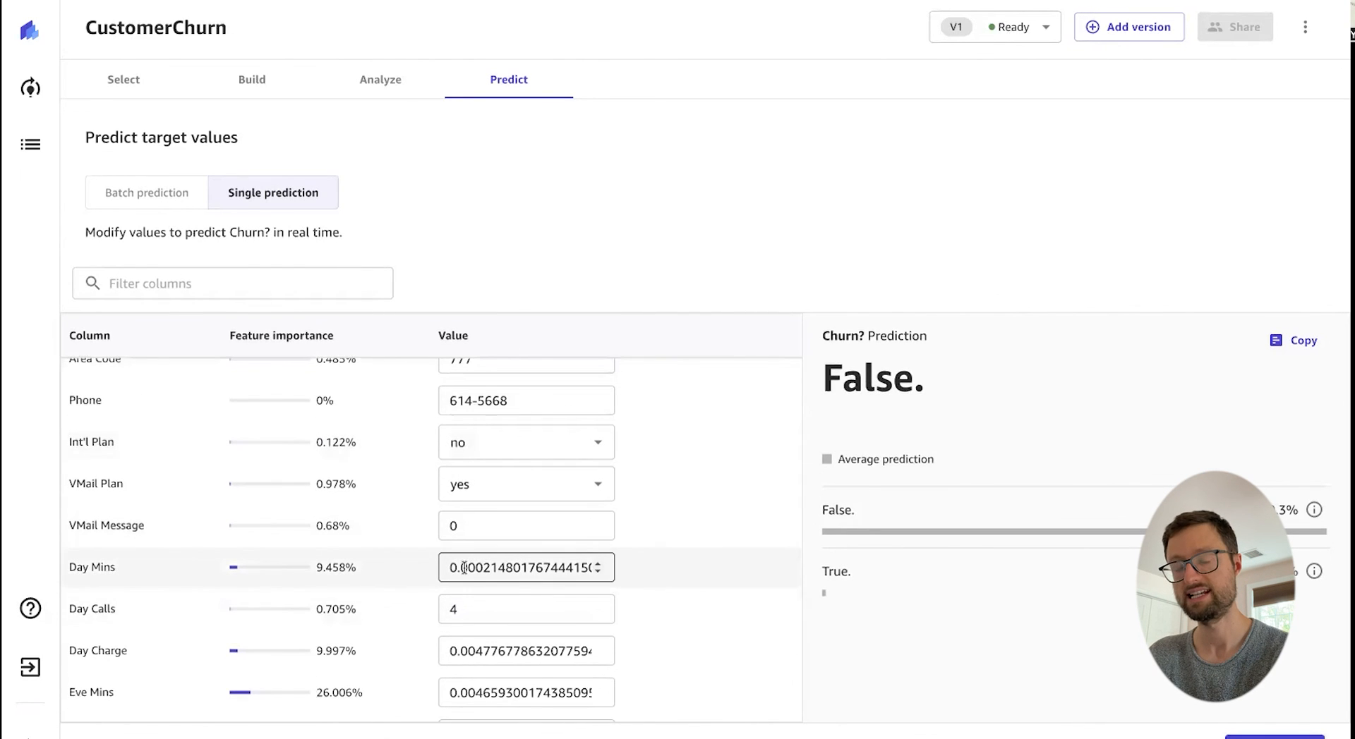
pyautogui.moveTo(462, 567); pyautogui.dragTo(624, 574)
pyautogui.click(619, 575)
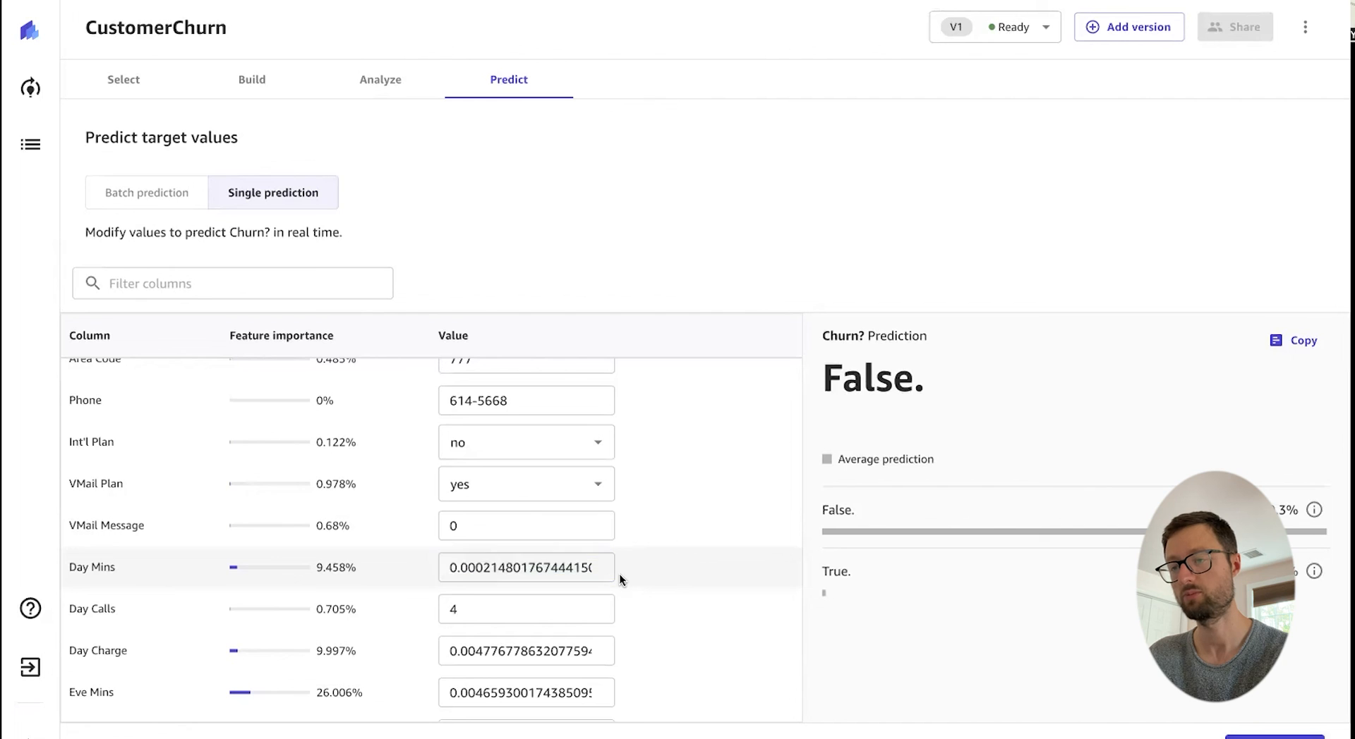
pyautogui.doubleClick(485, 570)
pyautogui.write('1')
pyautogui.click(854, 427)
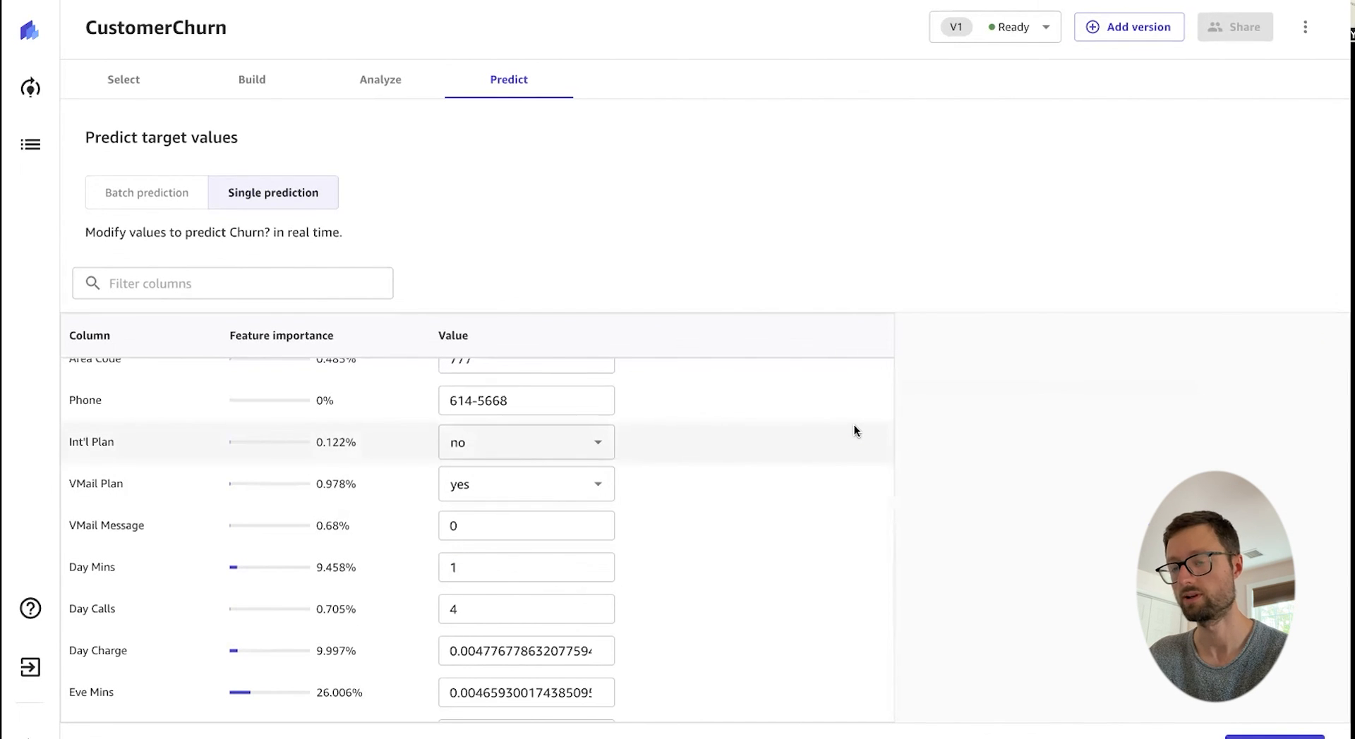
# Step: Set Day Charge to 1 and update the single churn prediction
pyautogui.click(524, 650)
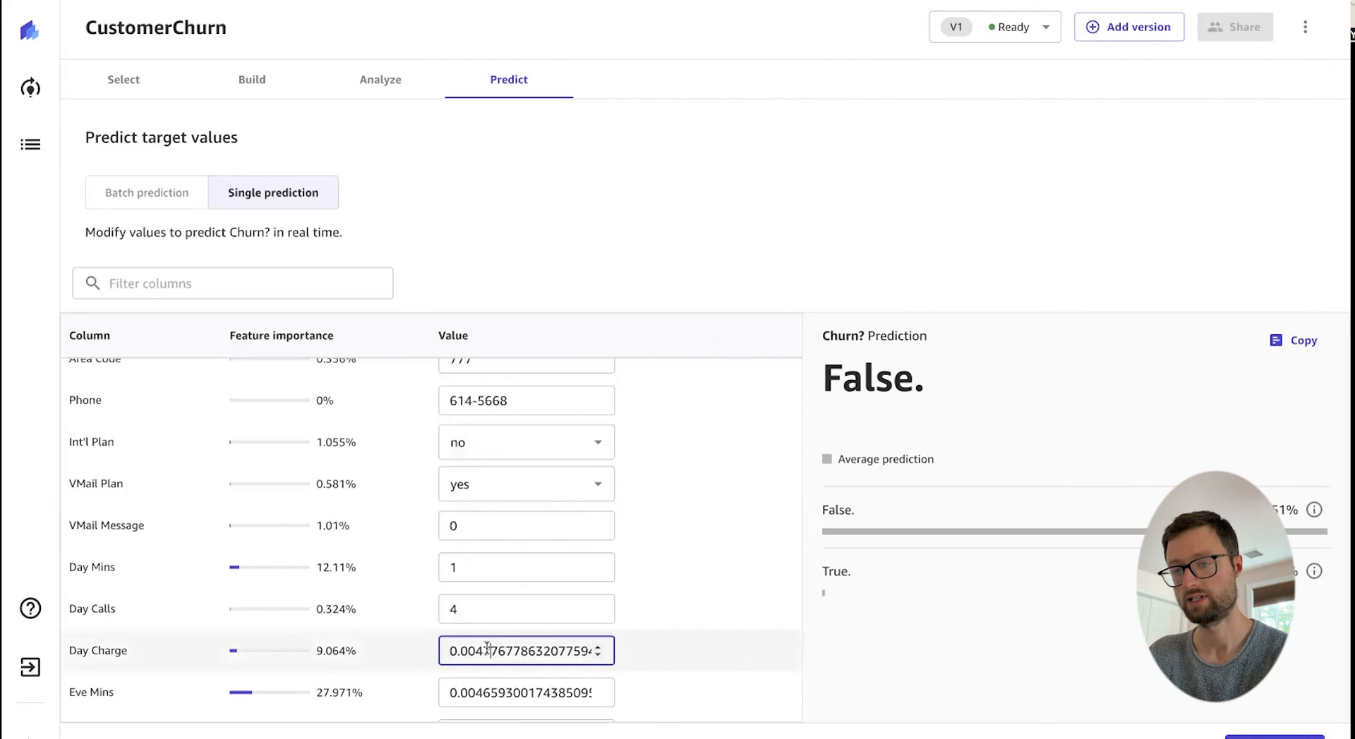
pyautogui.doubleClick(524, 650)
pyautogui.write('1')
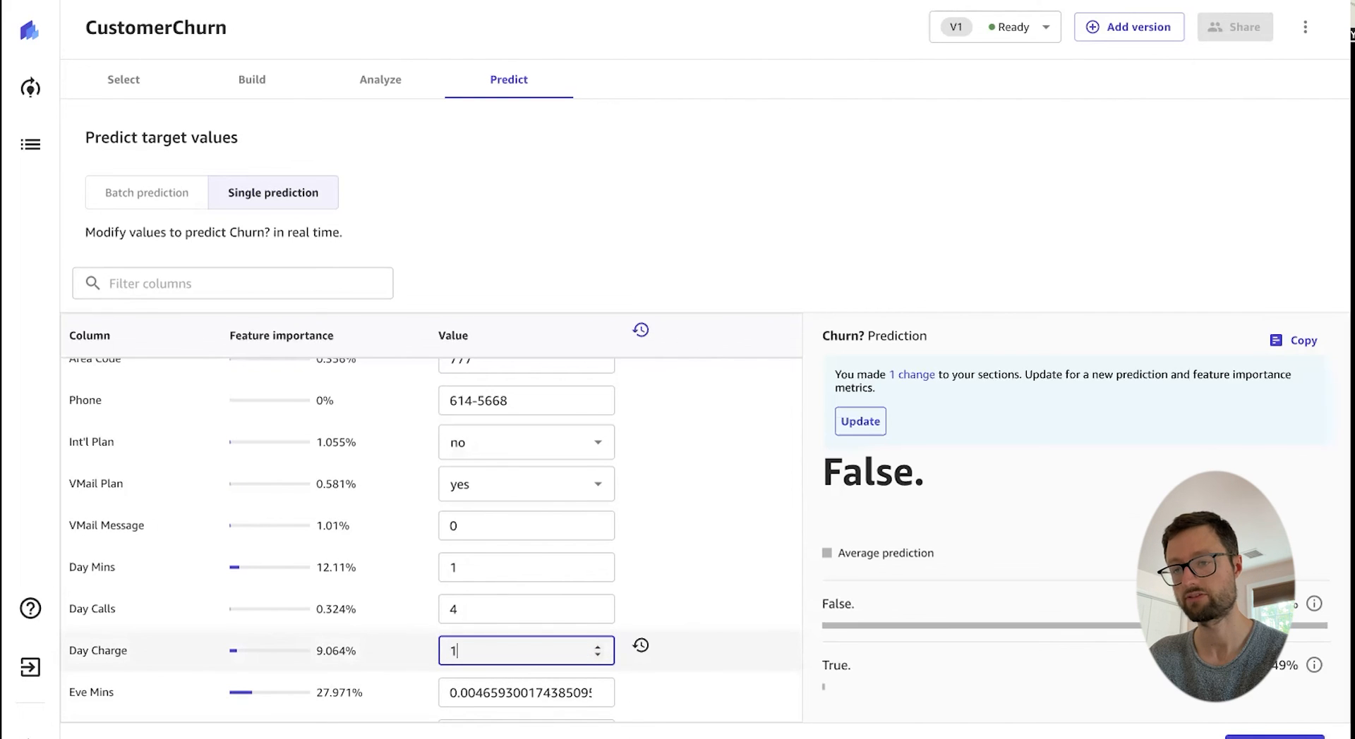
pyautogui.click(858, 423)
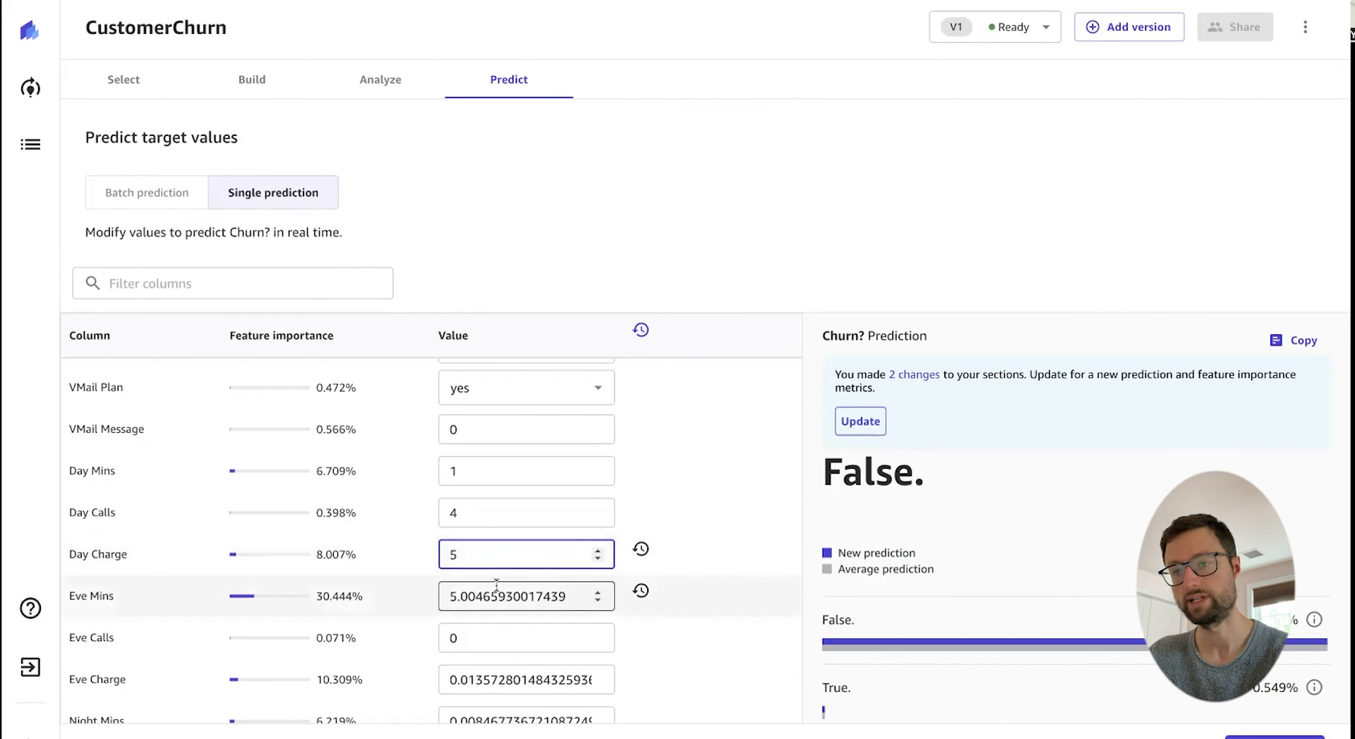
# Step: Raise Day Charge to 10, set Eve Mins to 20 and update the single churn prediction
pyautogui.press('Up')
pyautogui.press('Up')
pyautogui.press('Up')
pyautogui.press('Up')
pyautogui.press('Up')
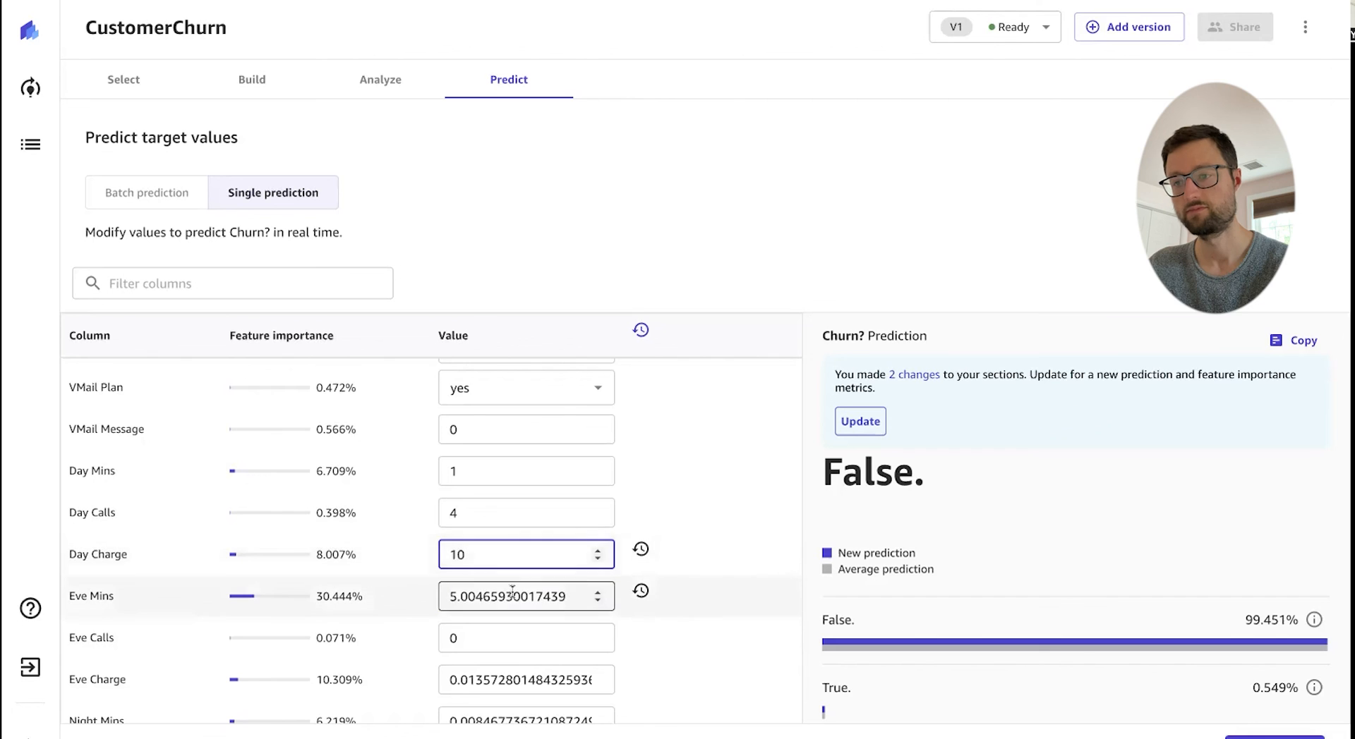
pyautogui.doubleClick(513, 594)
pyautogui.write('20')
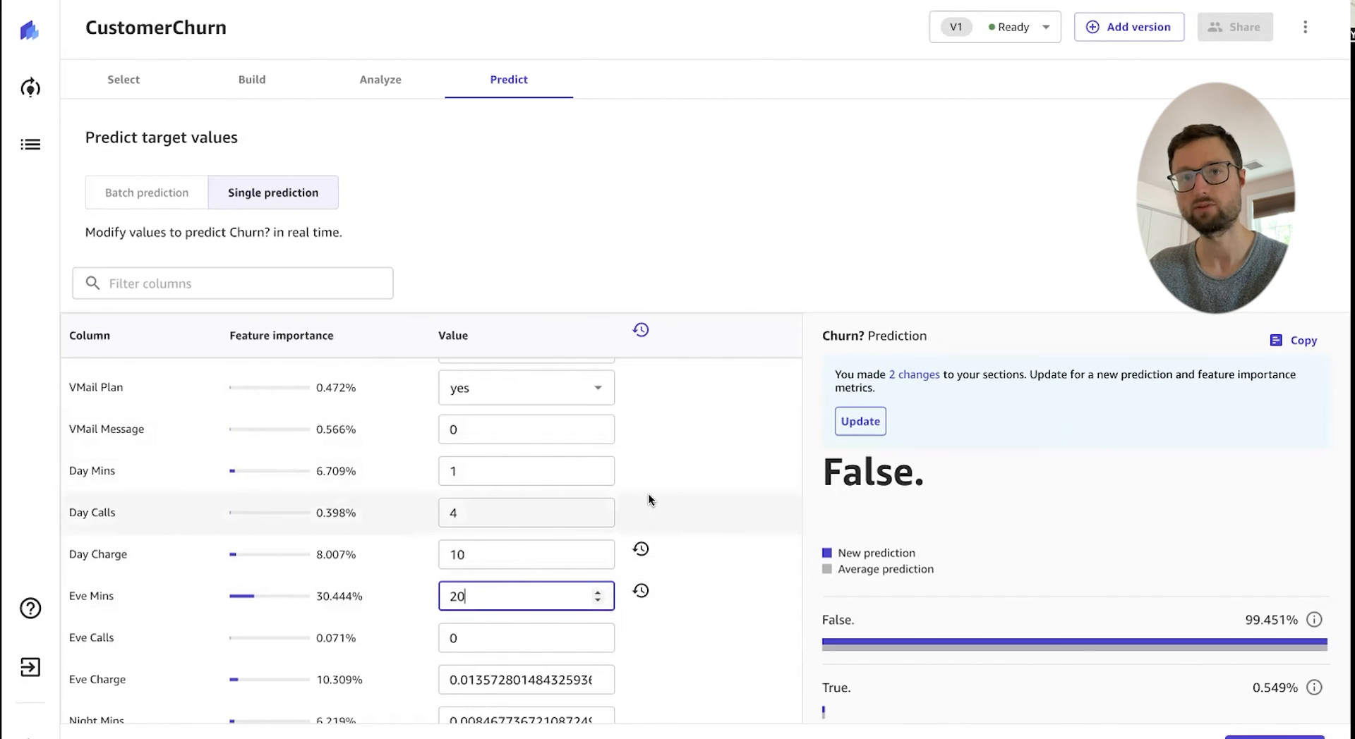
pyautogui.click(867, 422)
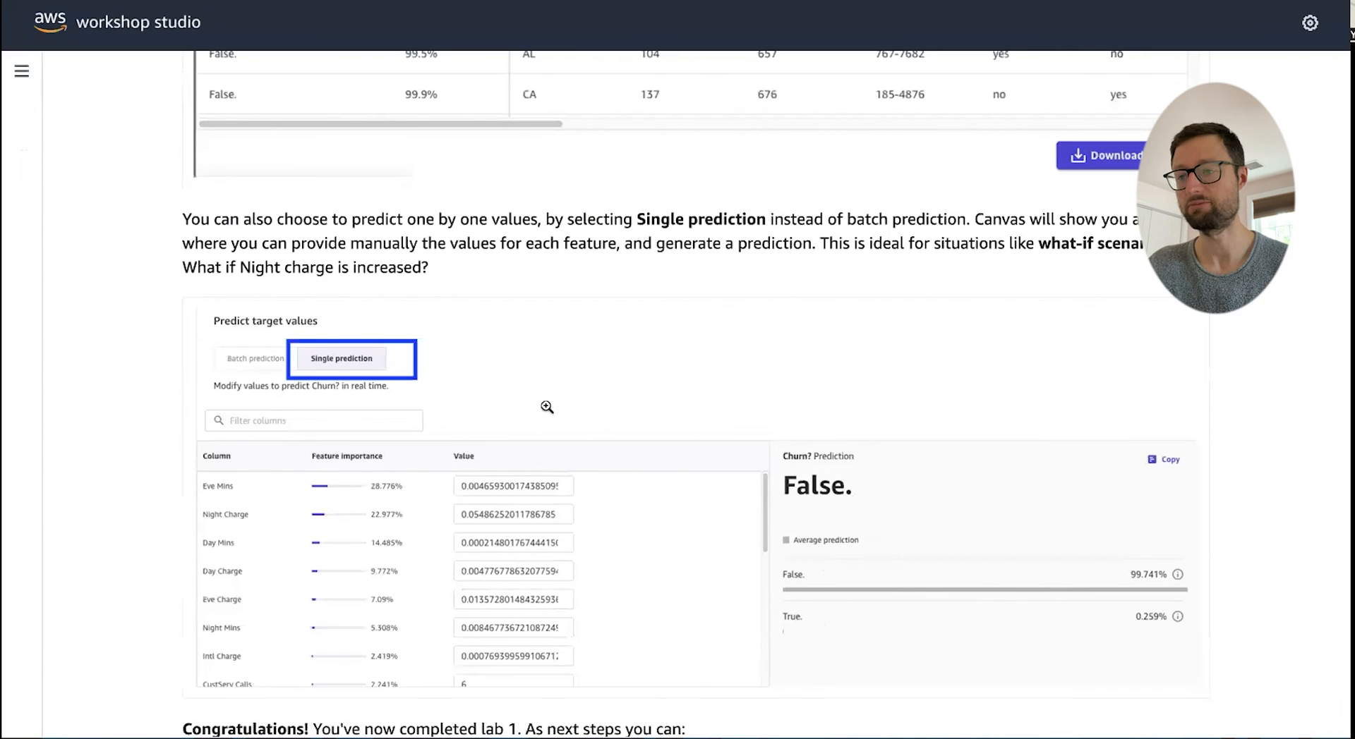
# Step: Return to the lab and read its single prediction notes and suggested next steps
pyautogui.scroll(-3, 544, 401)
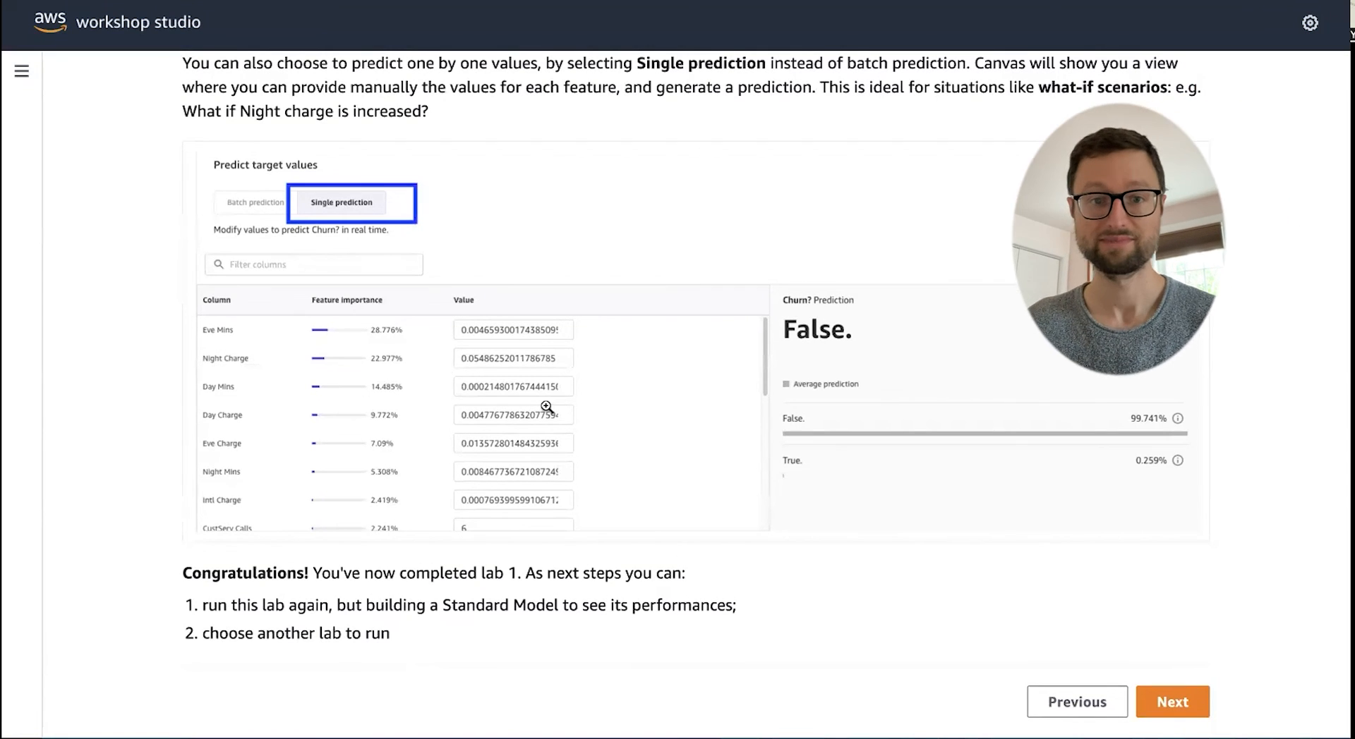